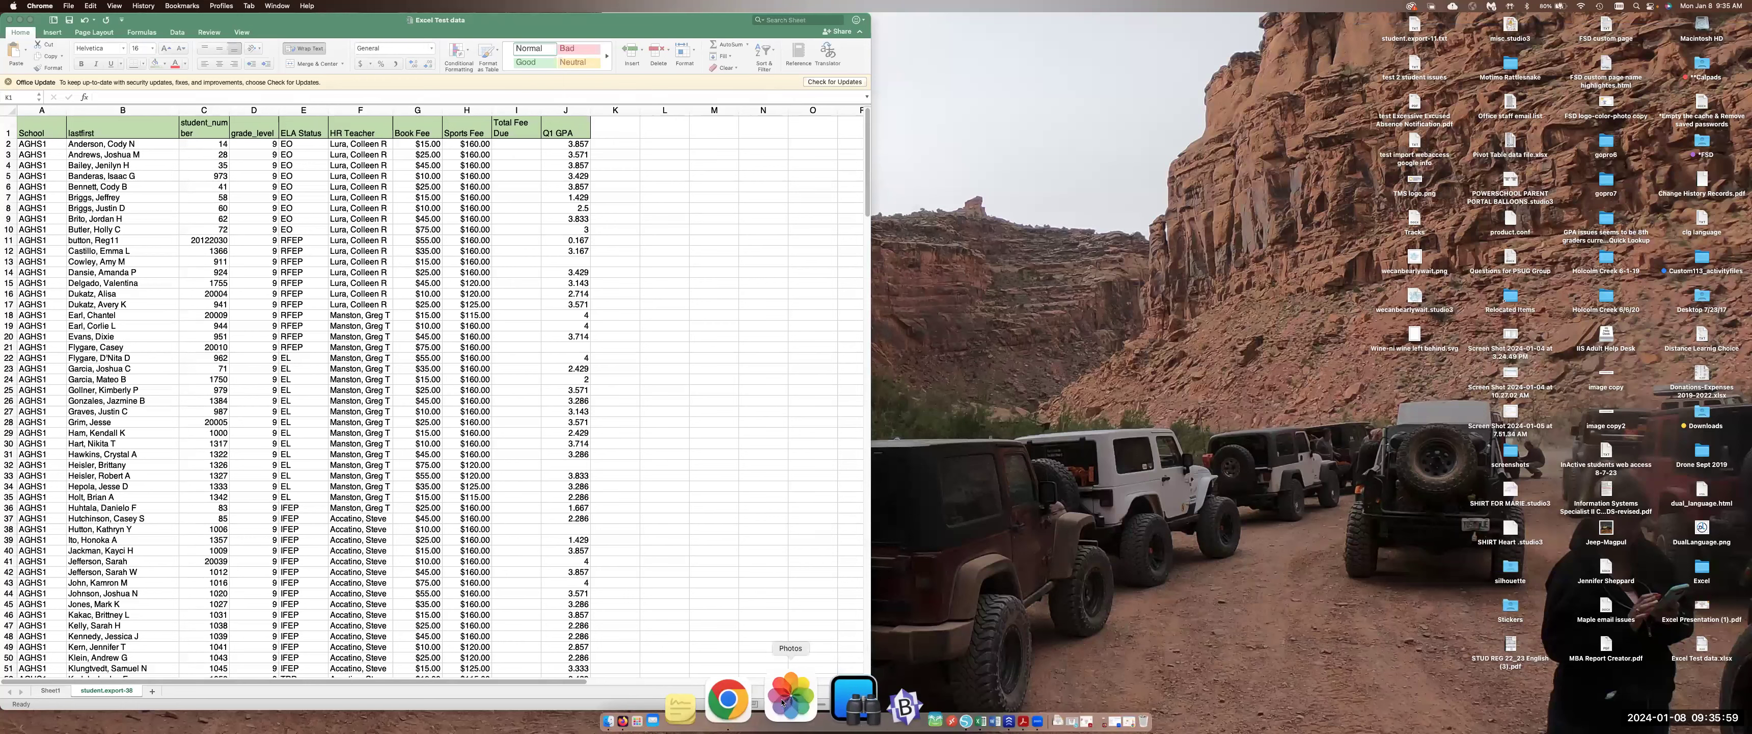
Open the Excel/Sheets class activity sheet in the browser and place its window beside the Excel workbook
{"action": "left_click", "coordinate": [727, 699]}
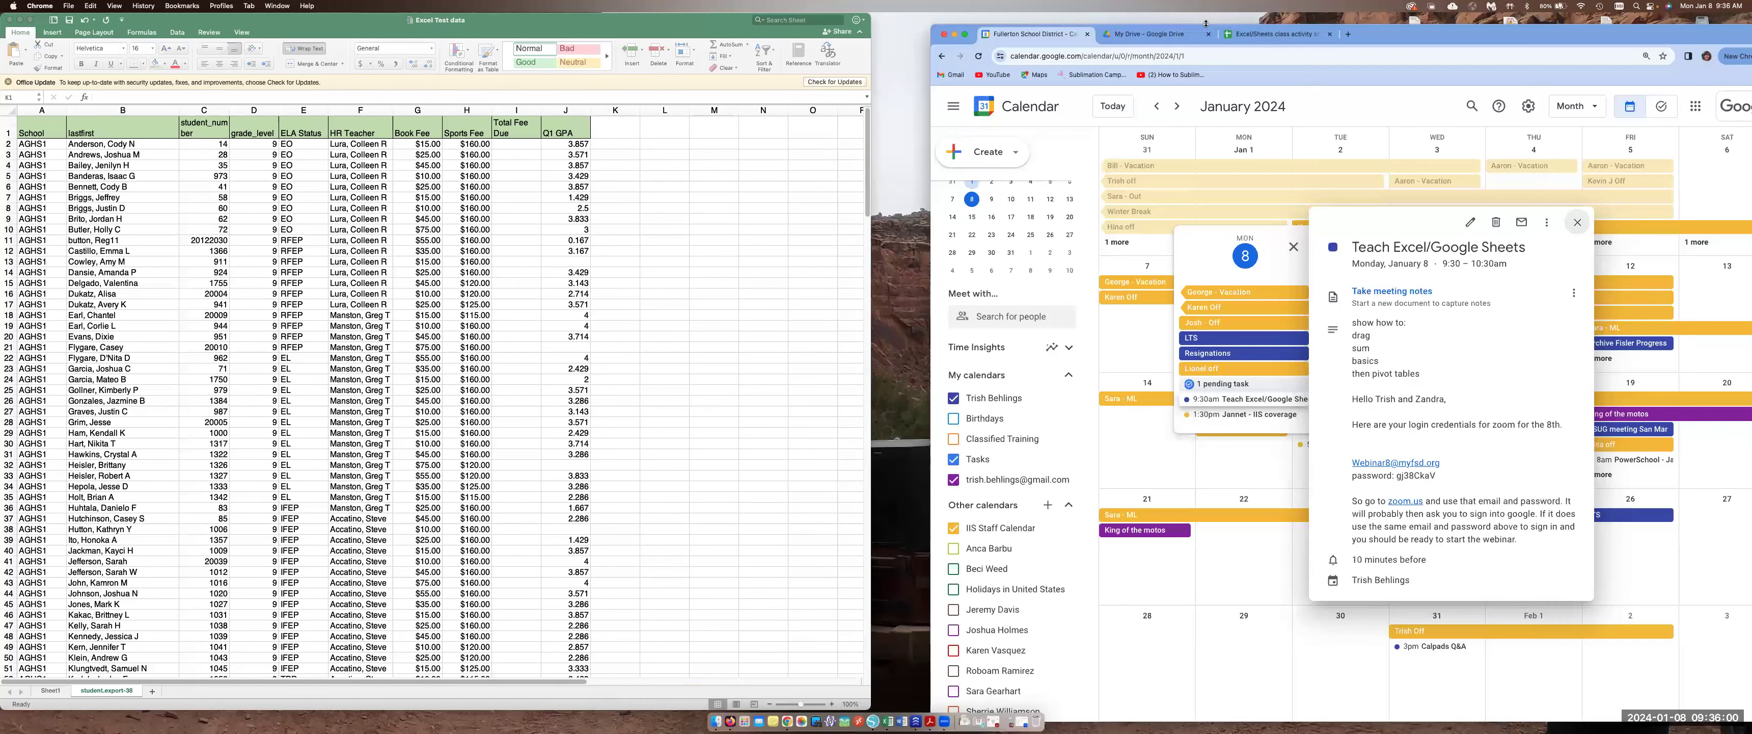
{"action": "left_click", "coordinate": [1267, 36]}
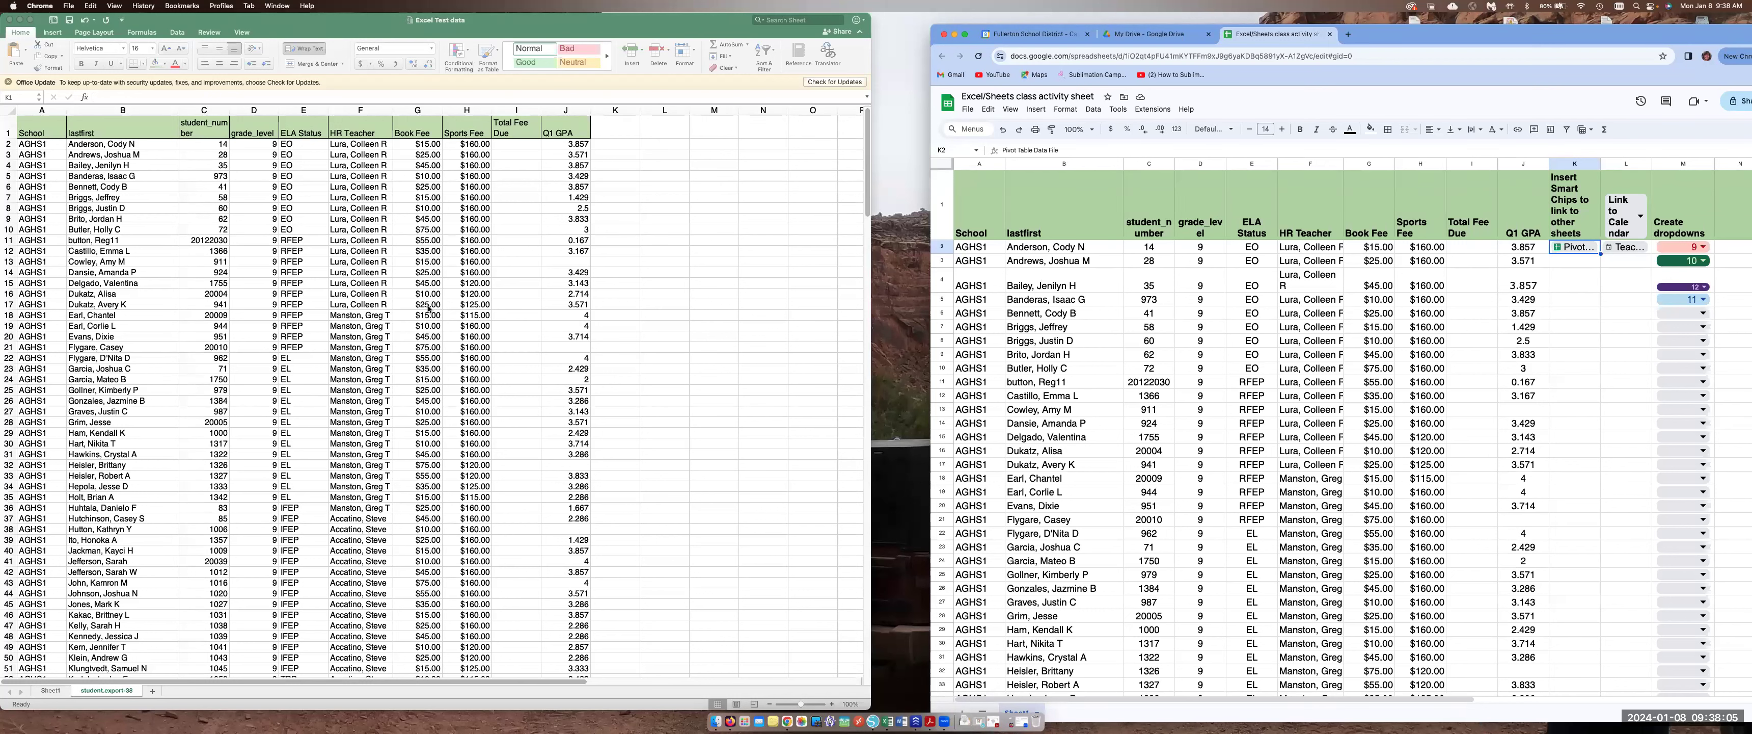
{"action": "left_click_drag", "start_coordinate": [1434, 42], "coordinate": [1377, 32]}
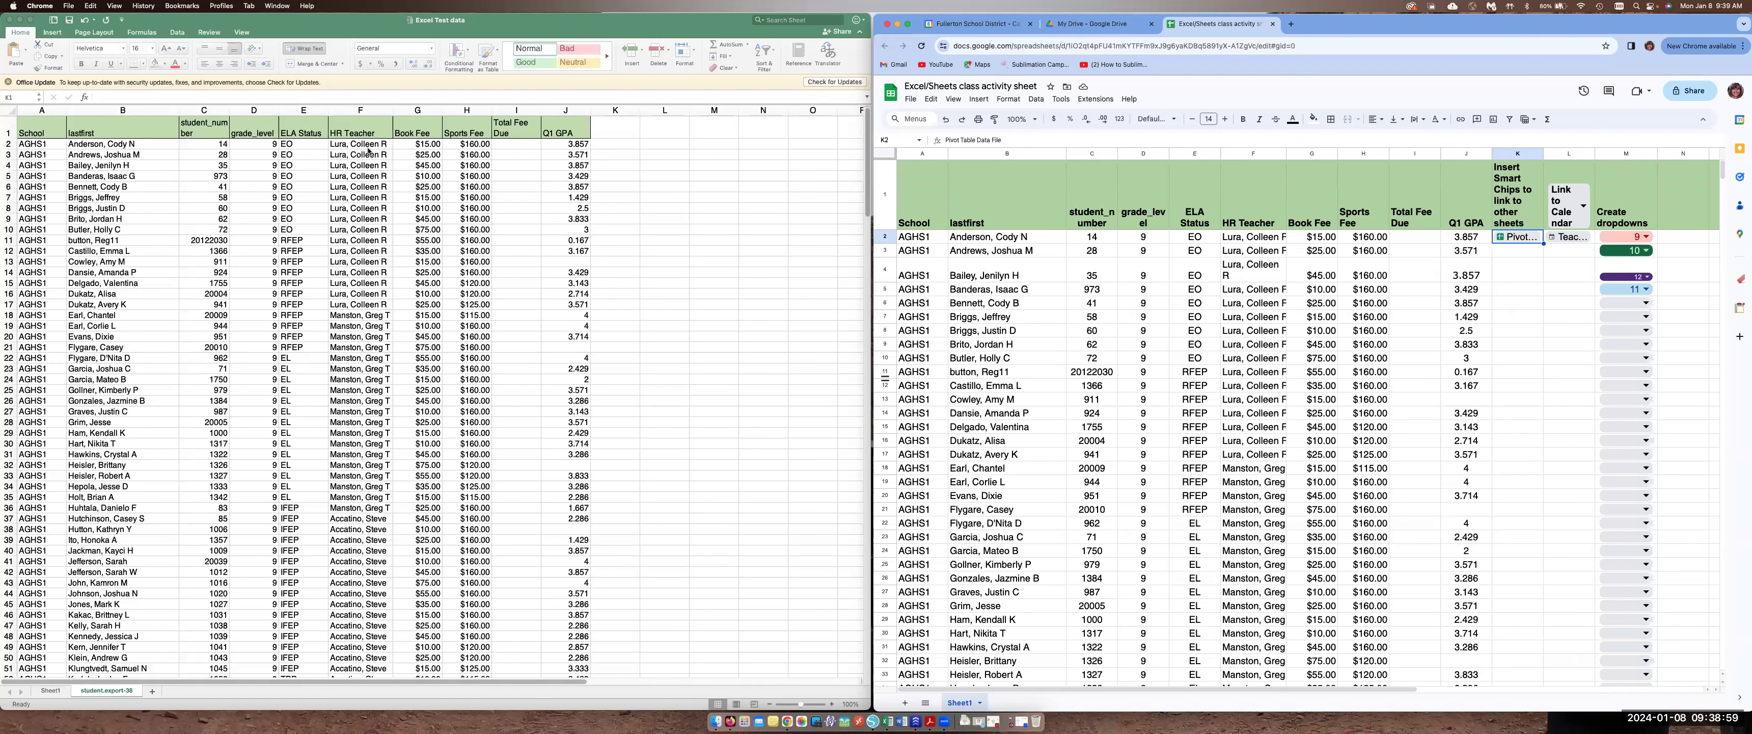
Insert three blank columns in Excel after the HR Teacher column
{"action": "left_click", "coordinate": [431, 107]}
{"action": "left_click_drag", "start_coordinate": [417, 109], "coordinate": [509, 118]}
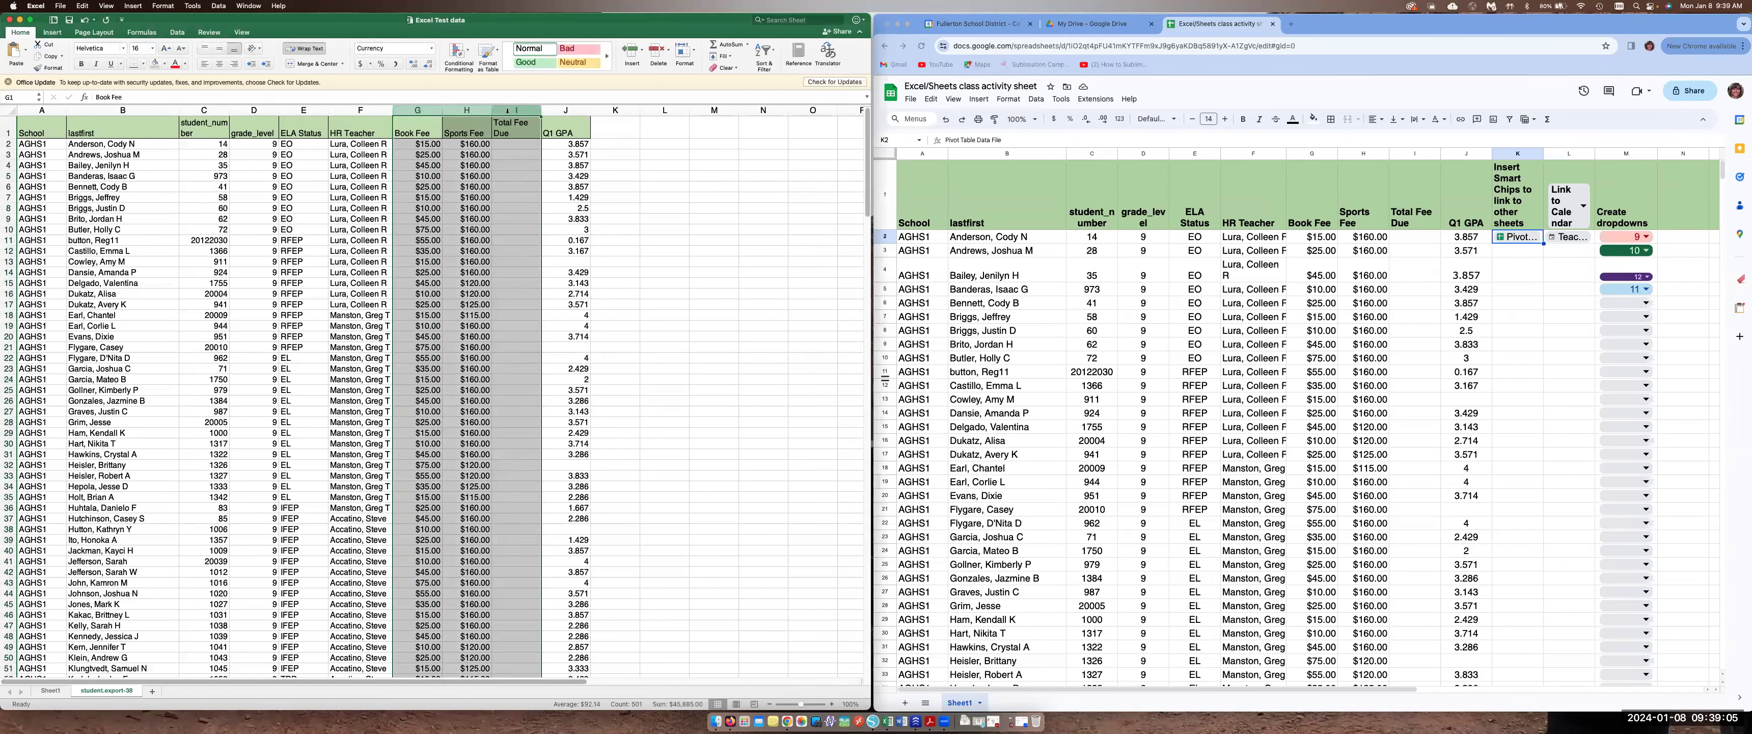
{"action": "left_click", "coordinate": [133, 7]}
{"action": "left_click", "coordinate": [144, 45]}
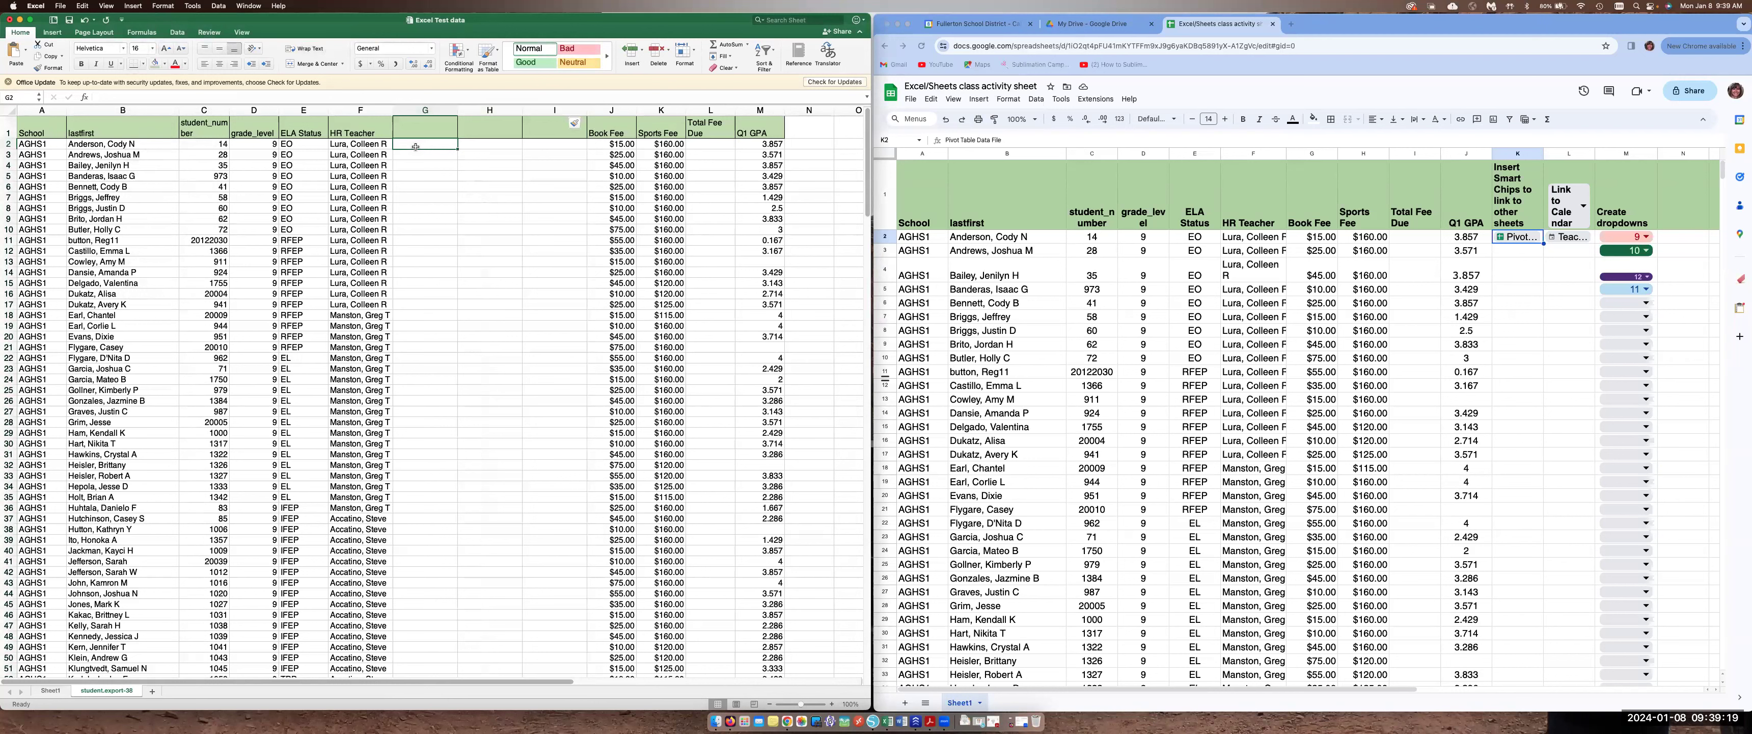
Enter the headers Last name, First name and MI in the three new columns
{"action": "left_click", "coordinate": [415, 133]}
{"action": "type", "text": "Last nme"}
{"action": "left_click", "coordinate": [495, 130]}
{"action": "type", "text": "F"}
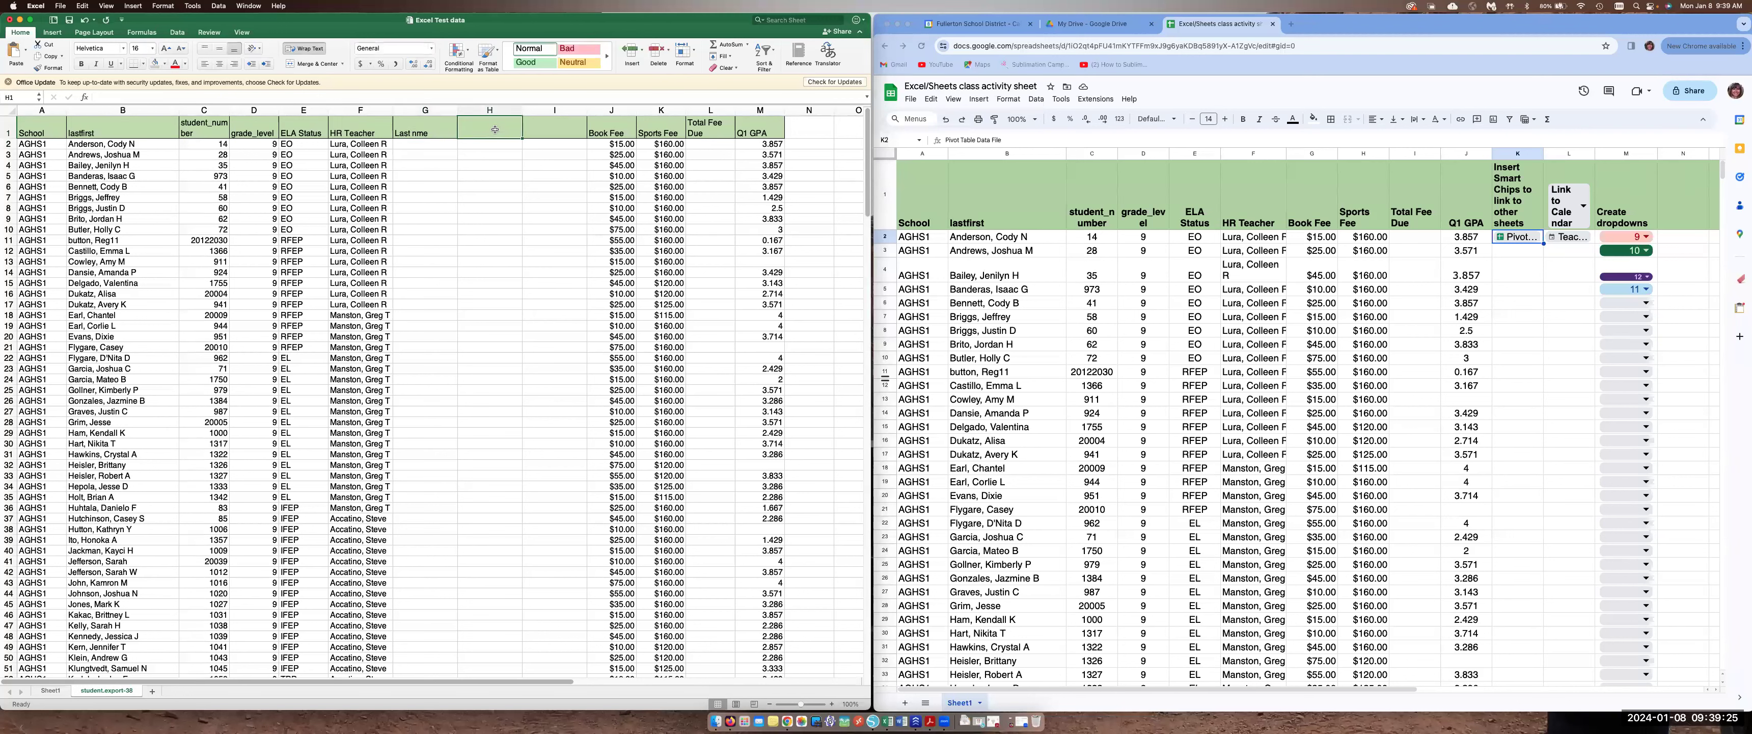
{"action": "type", "text": "irst nme"}
{"action": "key", "text": "BackSpace"}
{"action": "type", "text": "ane"}
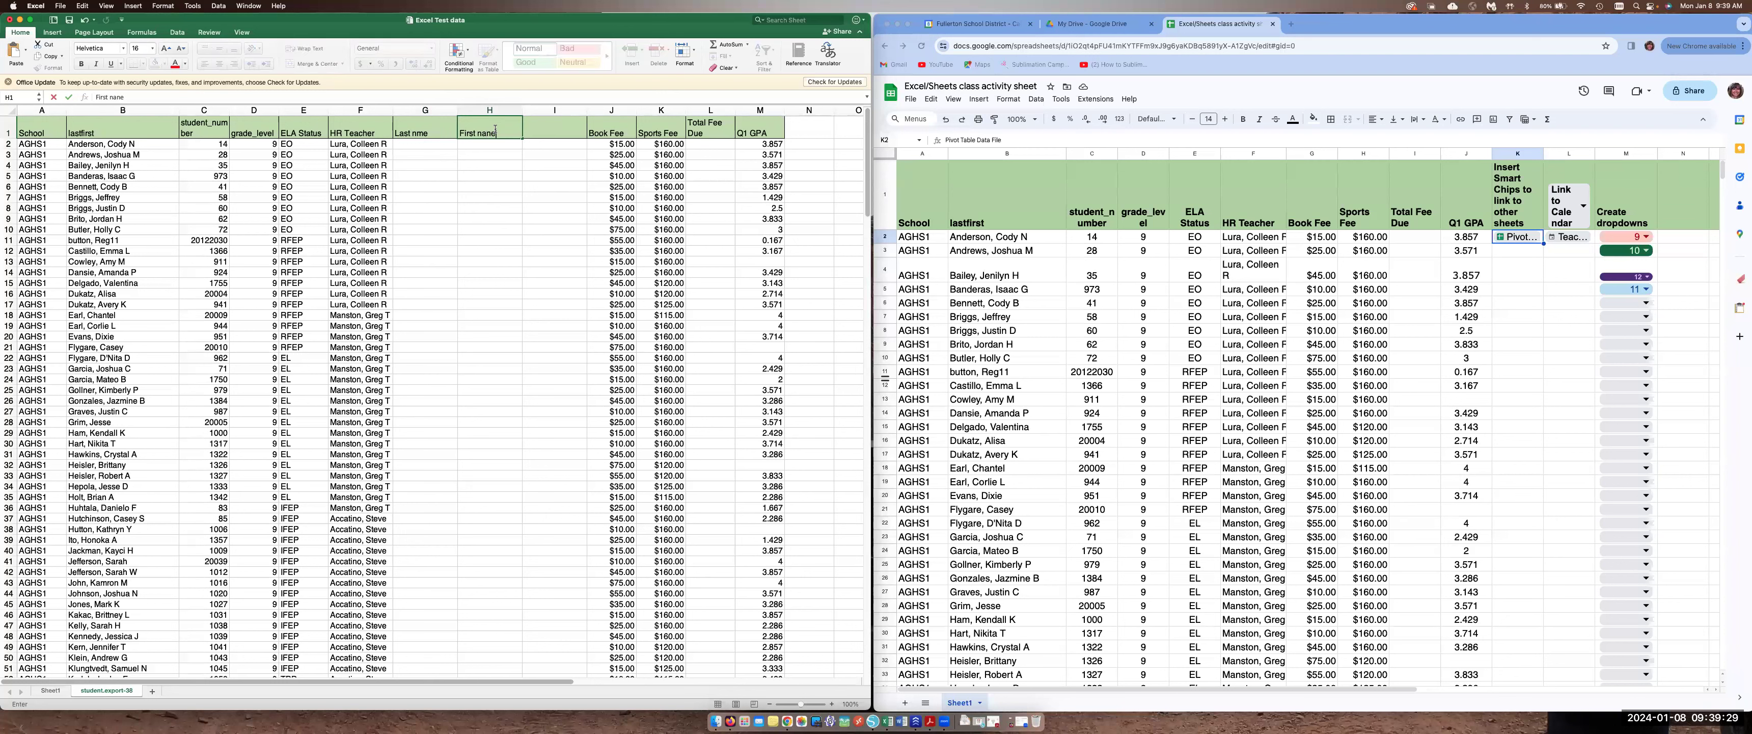
{"action": "left_click", "coordinate": [542, 130]}
{"action": "type", "text": "MI"}
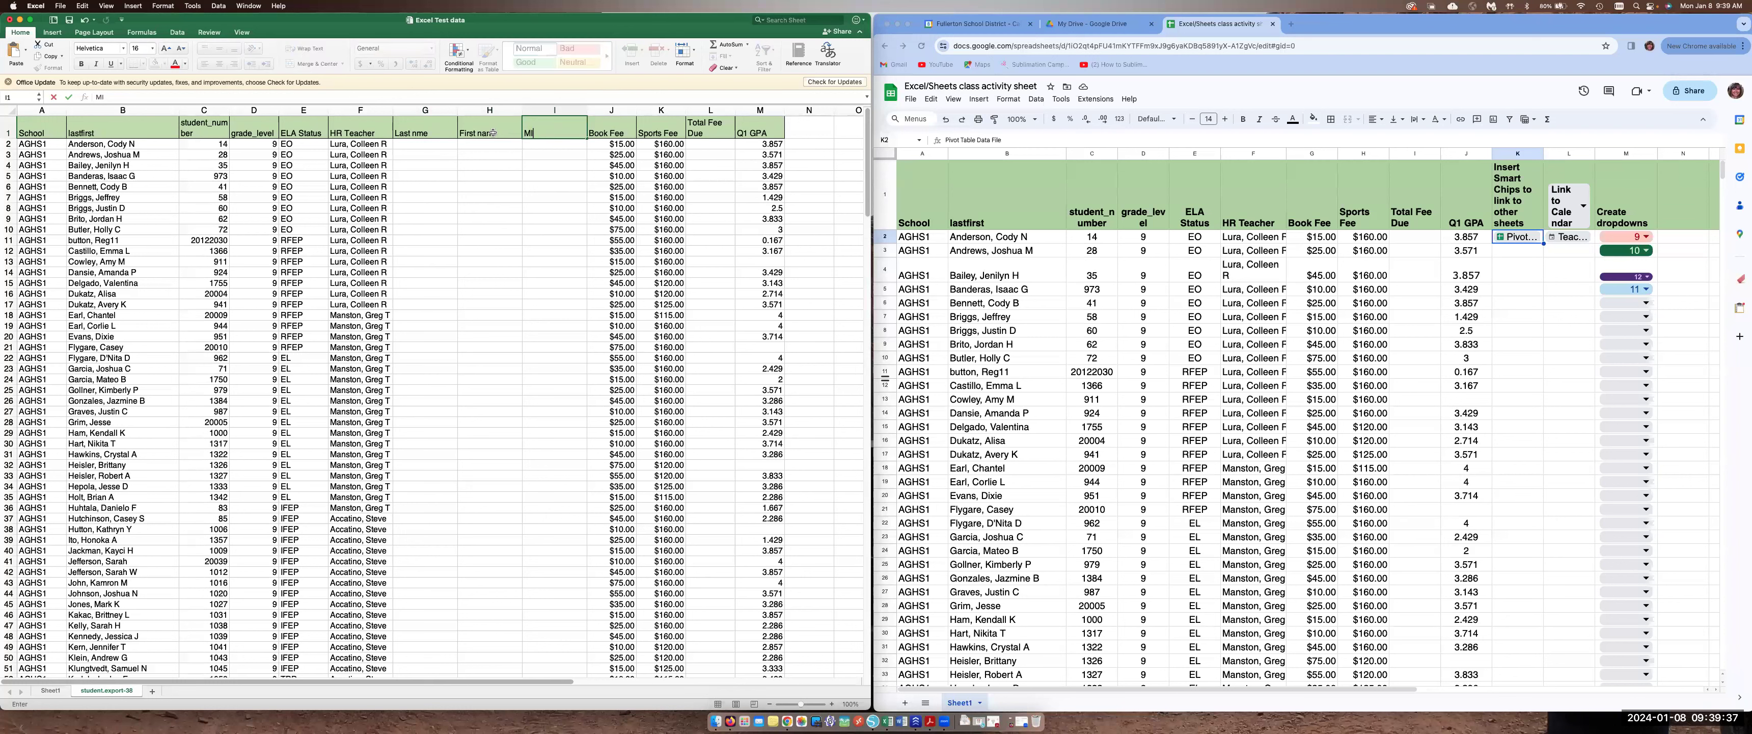
{"action": "left_click", "coordinate": [497, 132]}
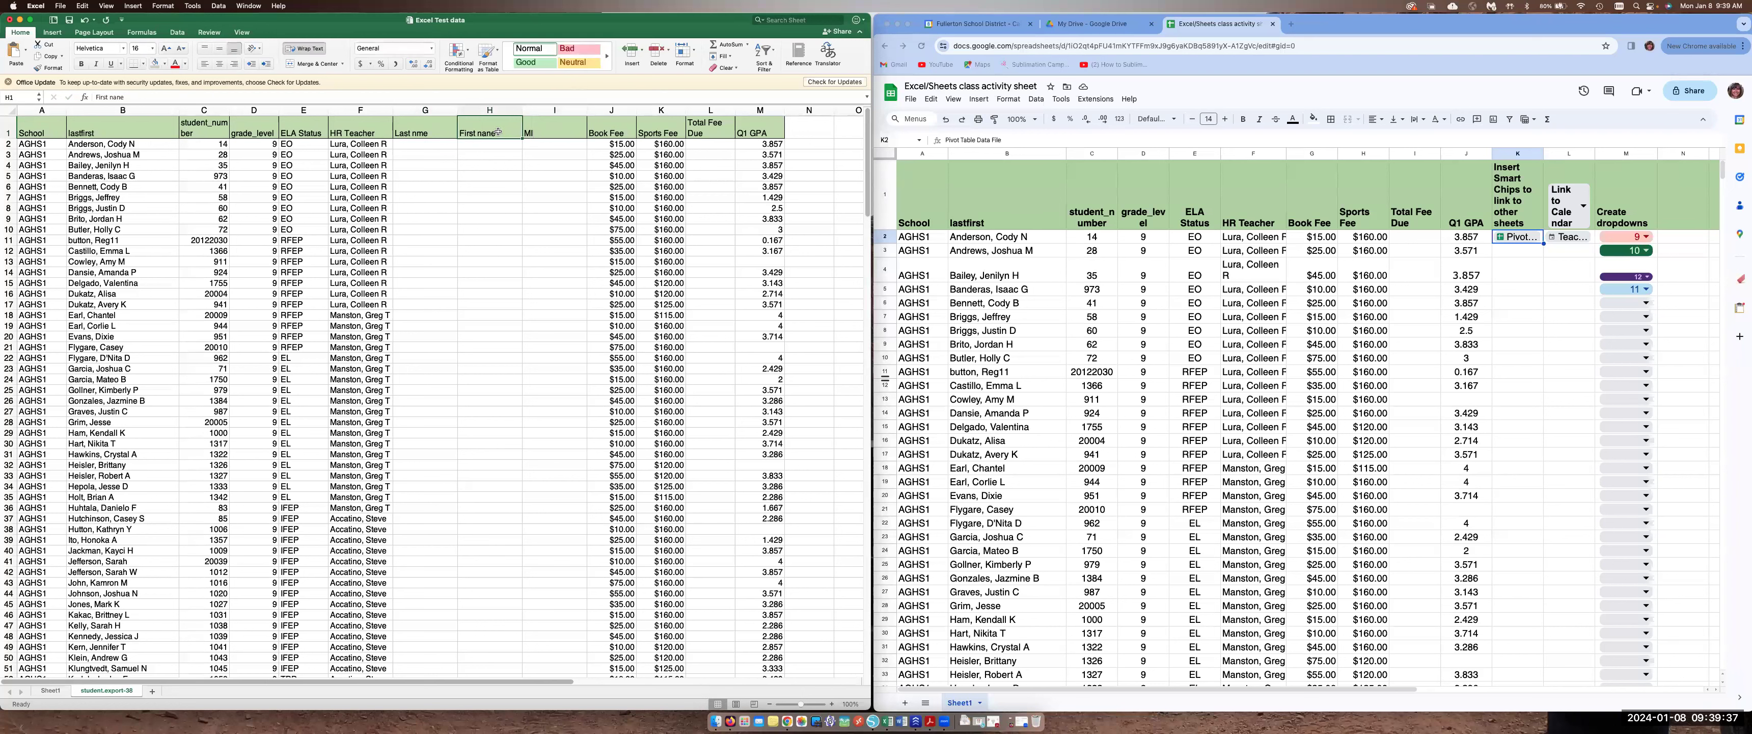
{"action": "type", "text": "First name"}
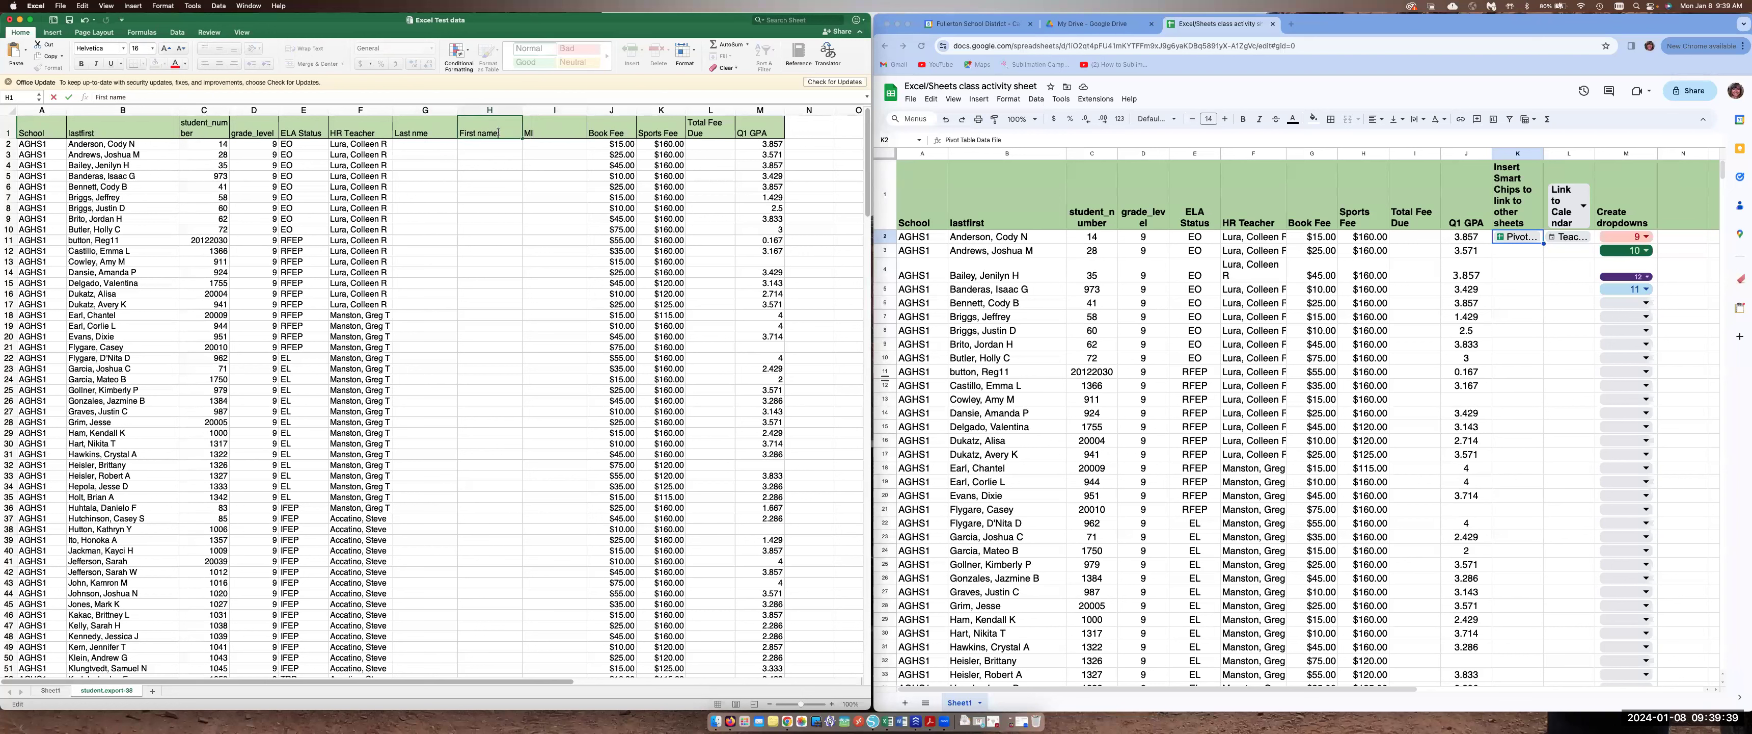
{"action": "left_click", "coordinate": [403, 144]}
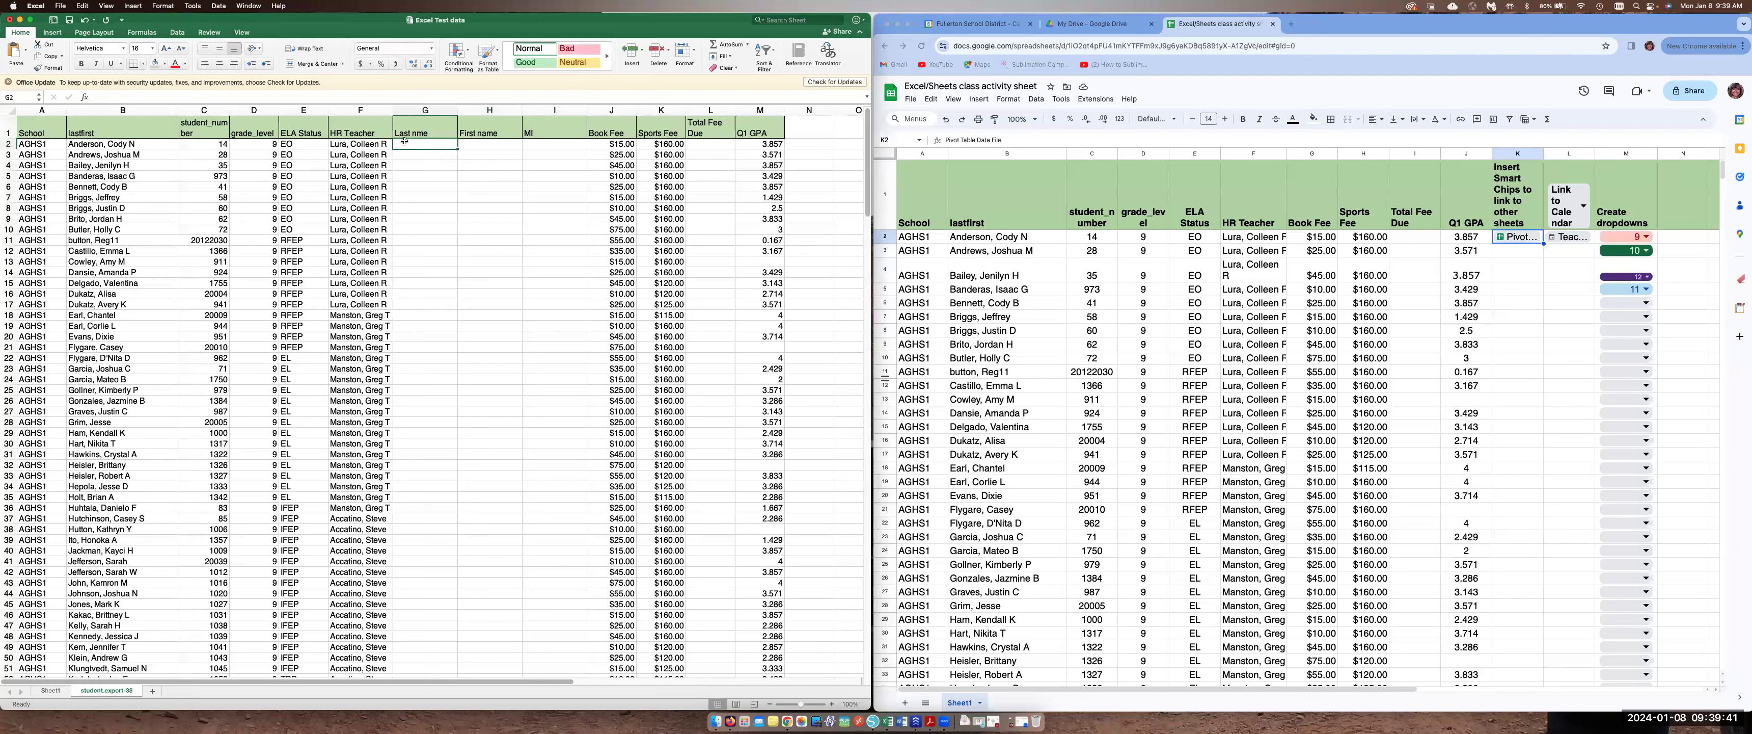
{"action": "left_click", "coordinate": [219, 6]}
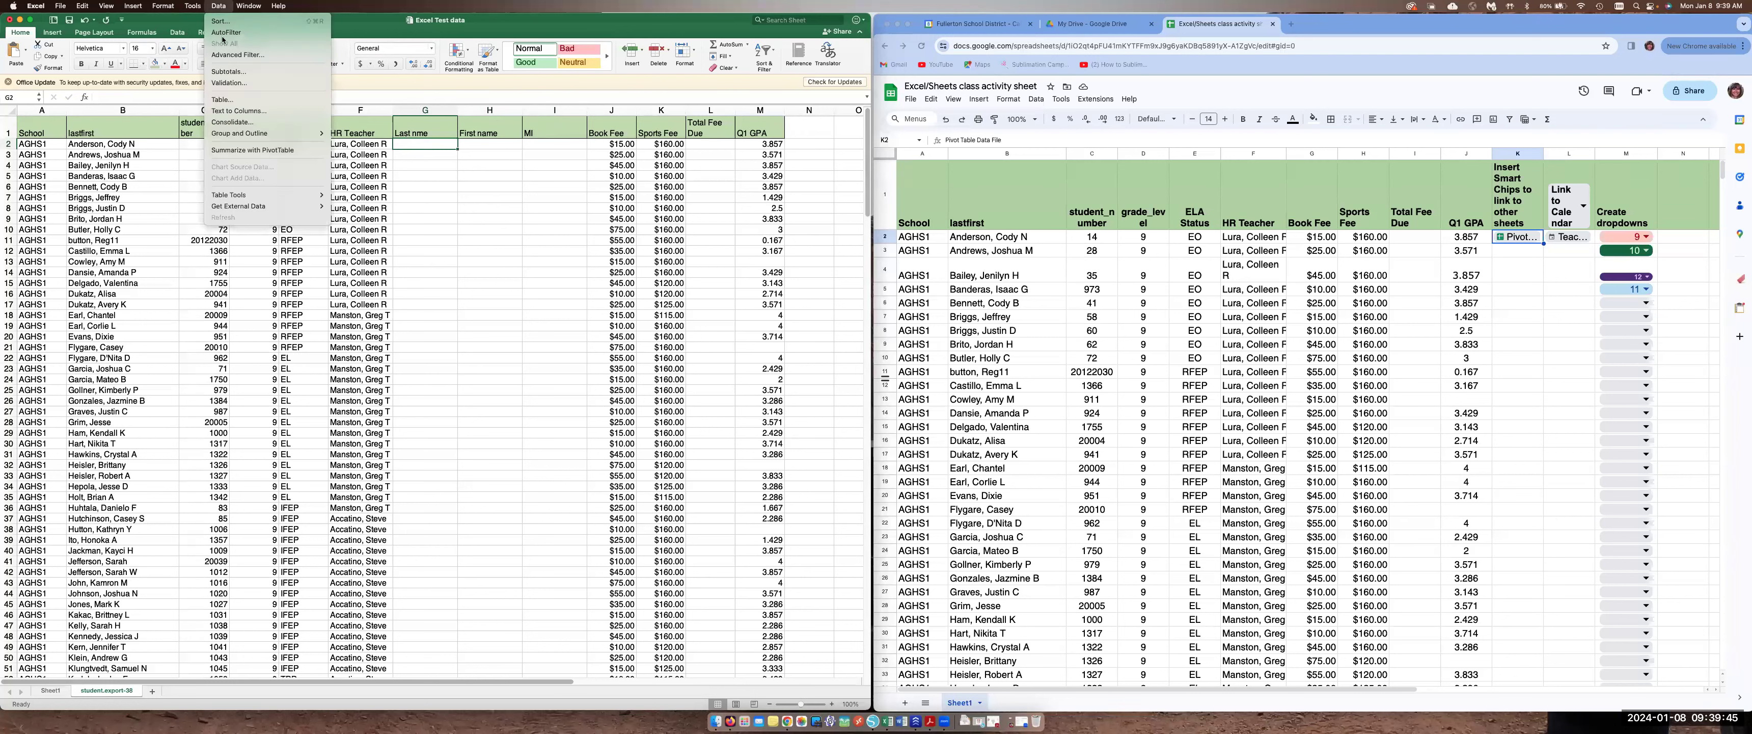
{"action": "left_click", "coordinate": [230, 111]}
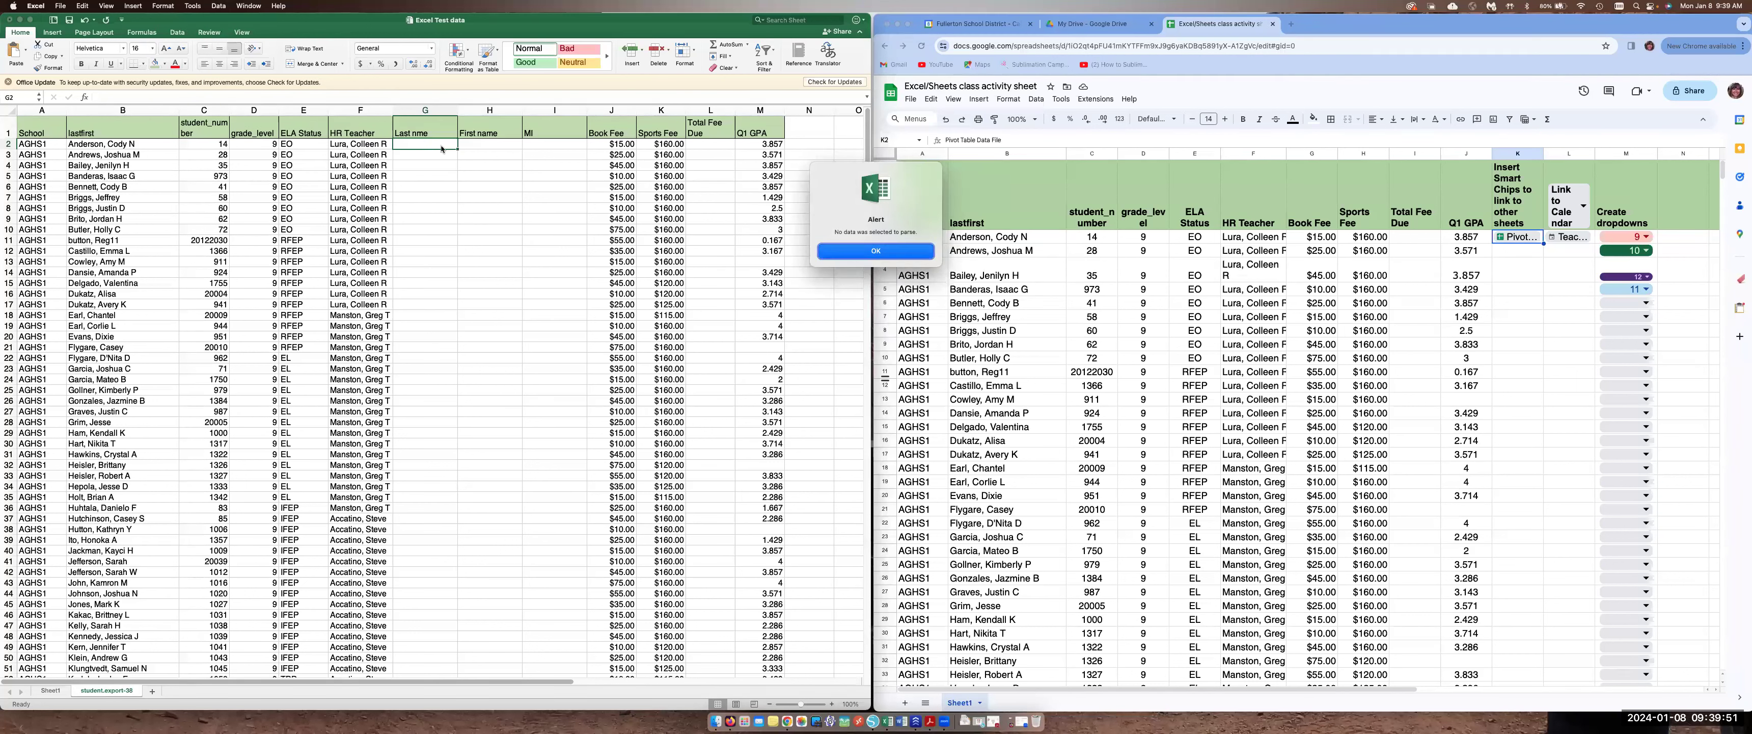
{"action": "key", "text": "Return"}
Split the HR Teacher column with Text to Columns, delimited by comma and space, replacing the existing data
{"action": "left_click", "coordinate": [360, 110]}
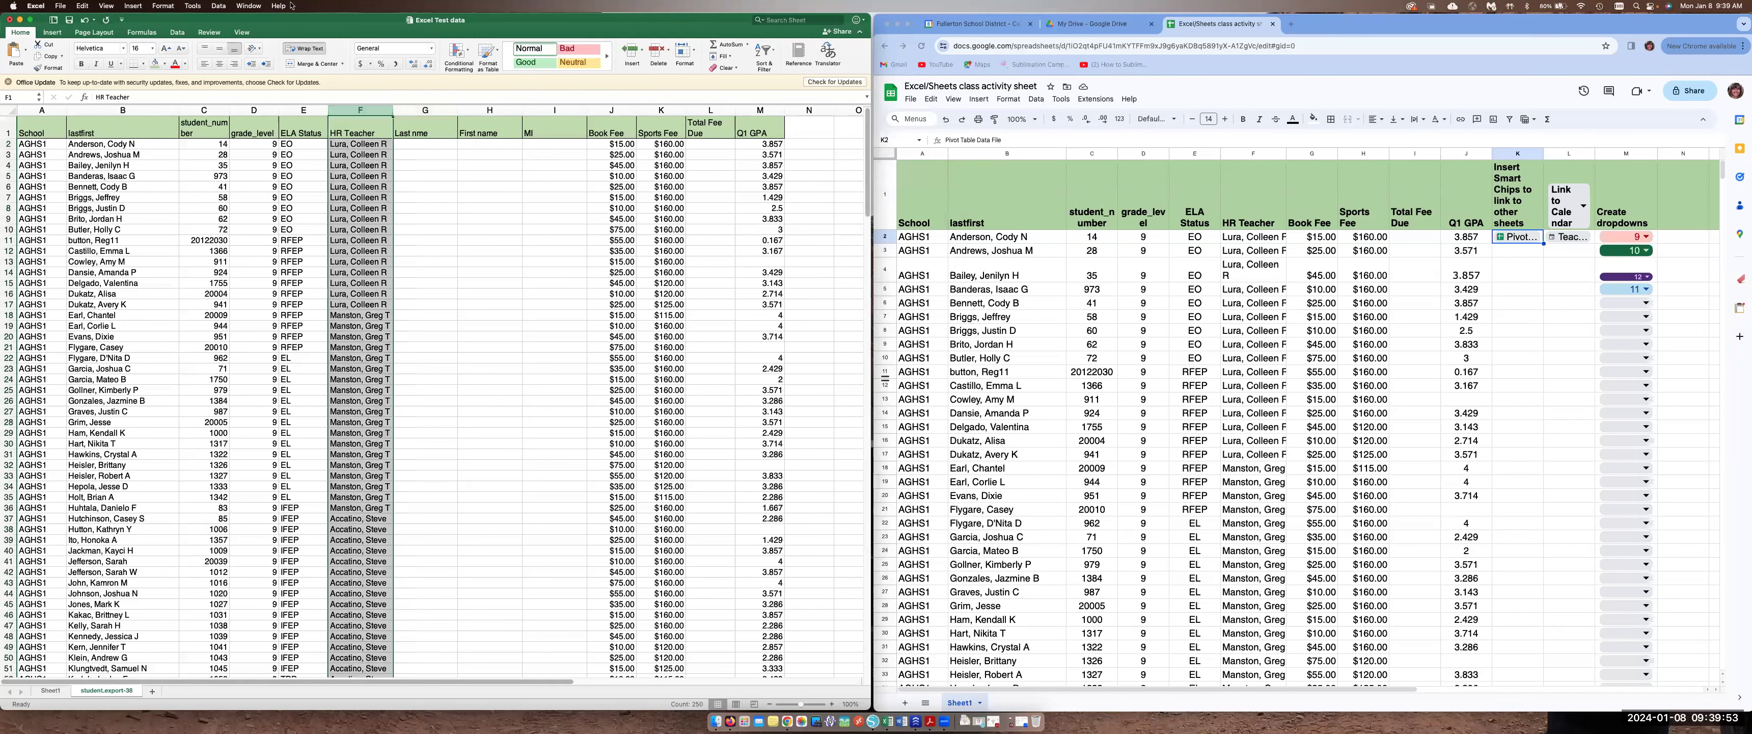
{"action": "left_click", "coordinate": [217, 6]}
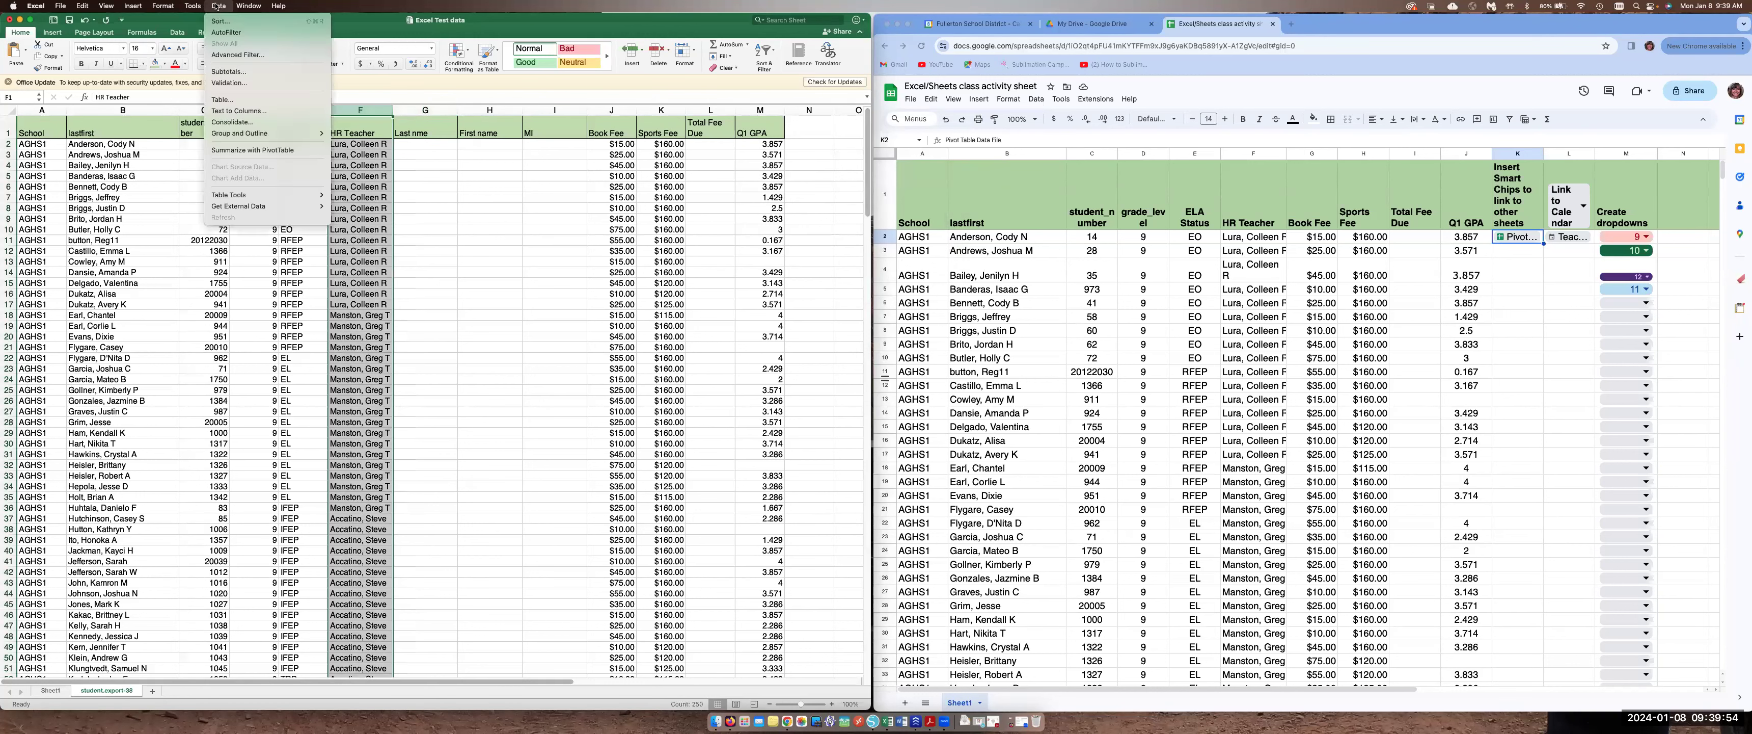
{"action": "left_click", "coordinate": [237, 111]}
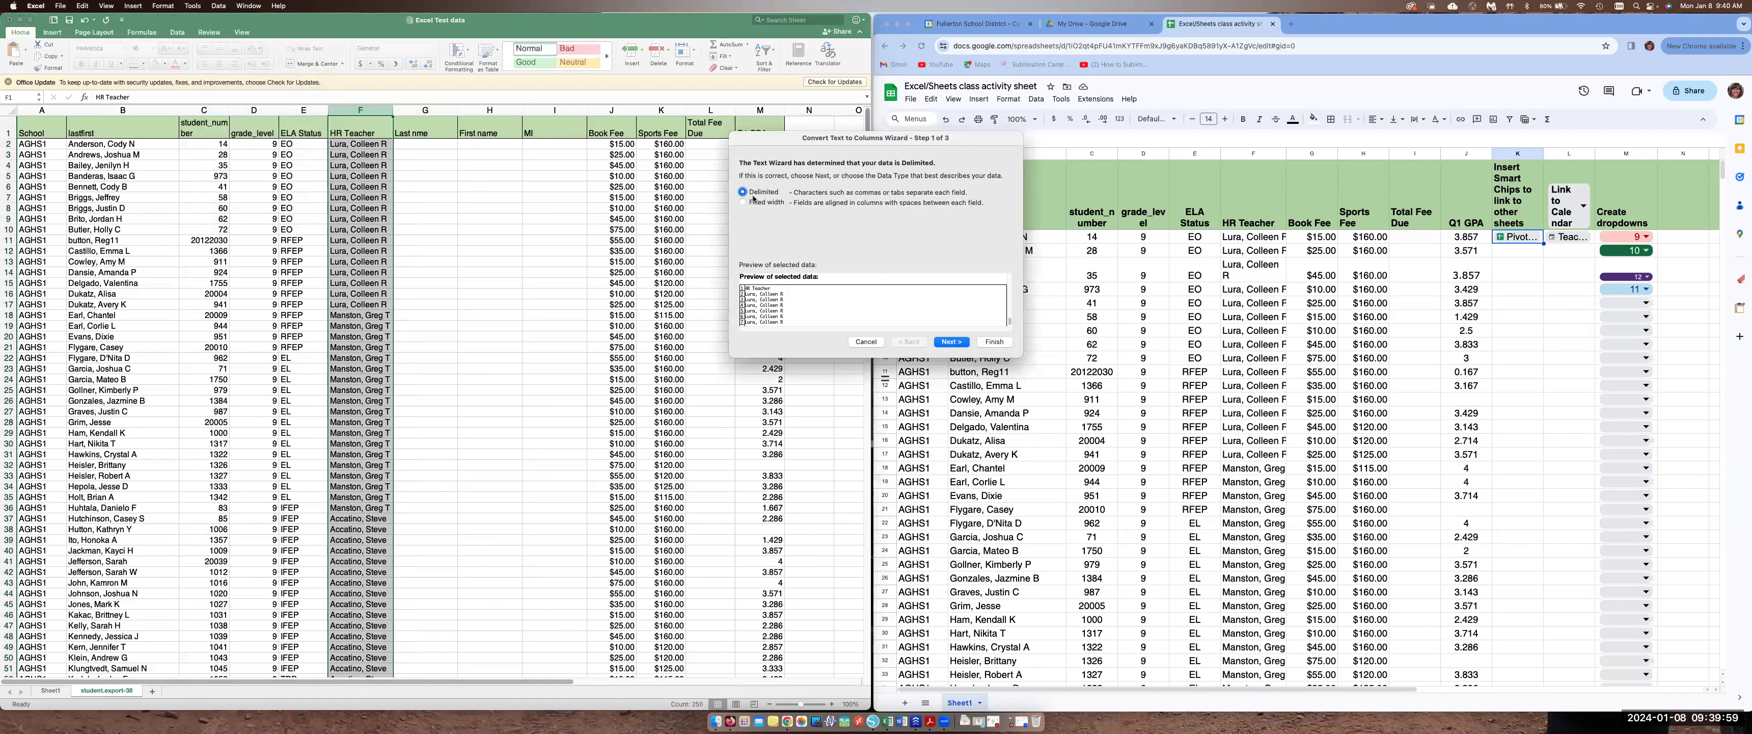
{"action": "left_click", "coordinate": [953, 342]}
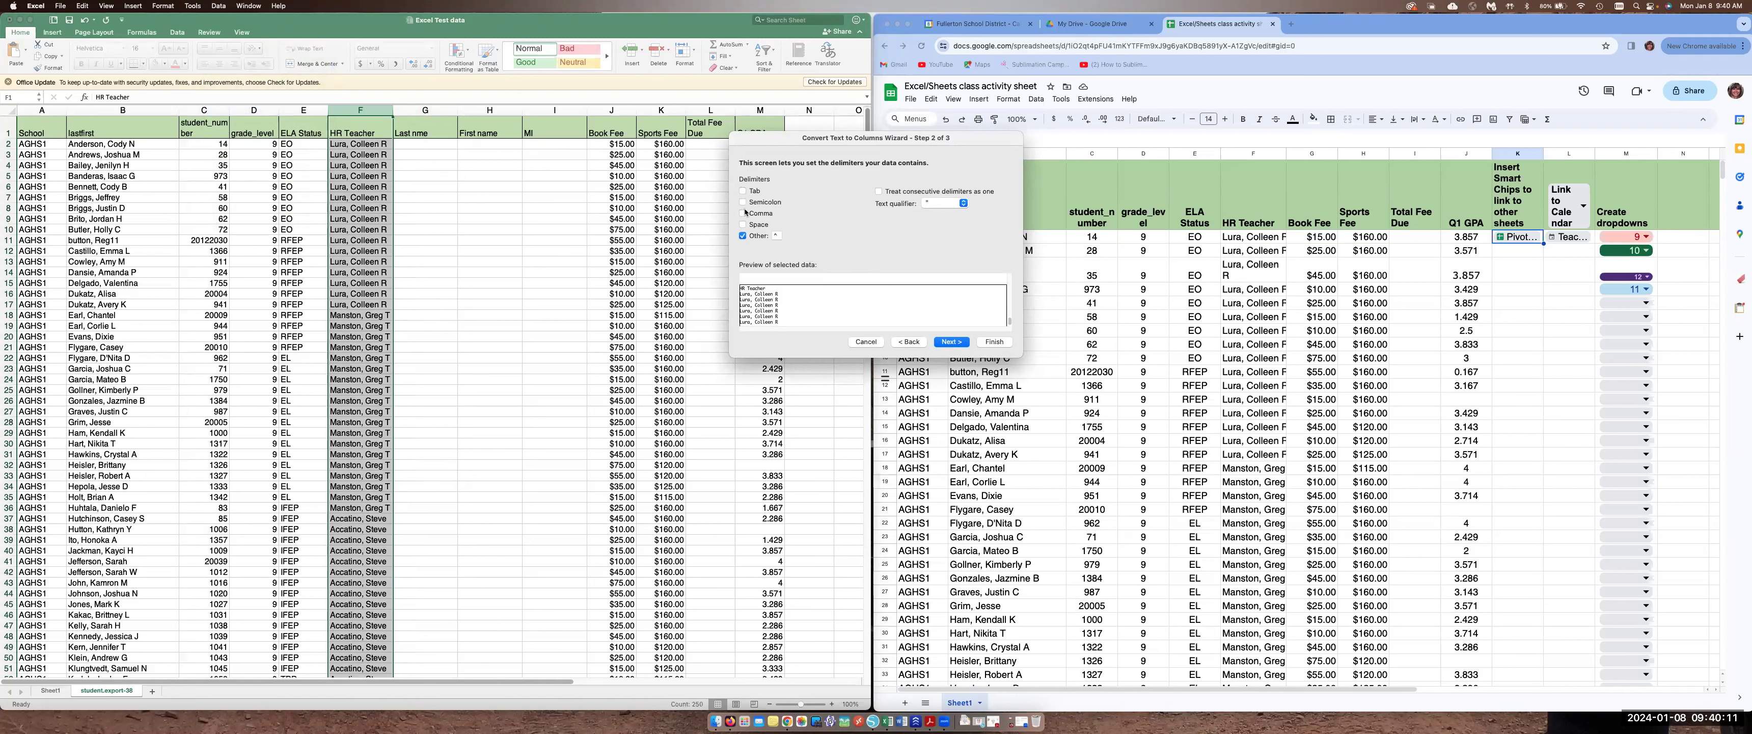
{"action": "left_click", "coordinate": [743, 235]}
{"action": "left_click", "coordinate": [742, 213]}
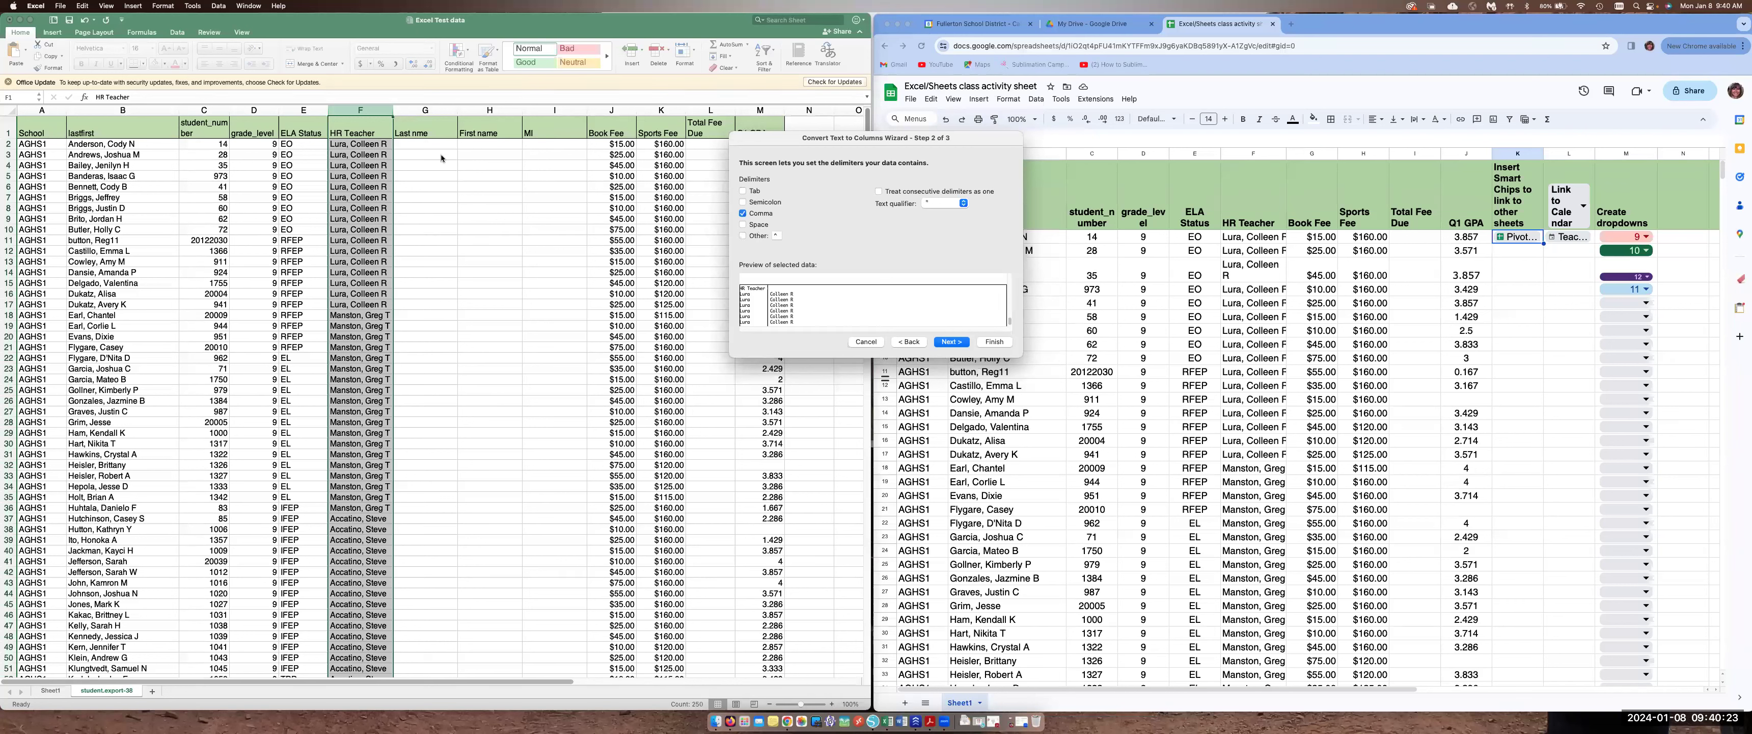
{"action": "left_click", "coordinate": [744, 225]}
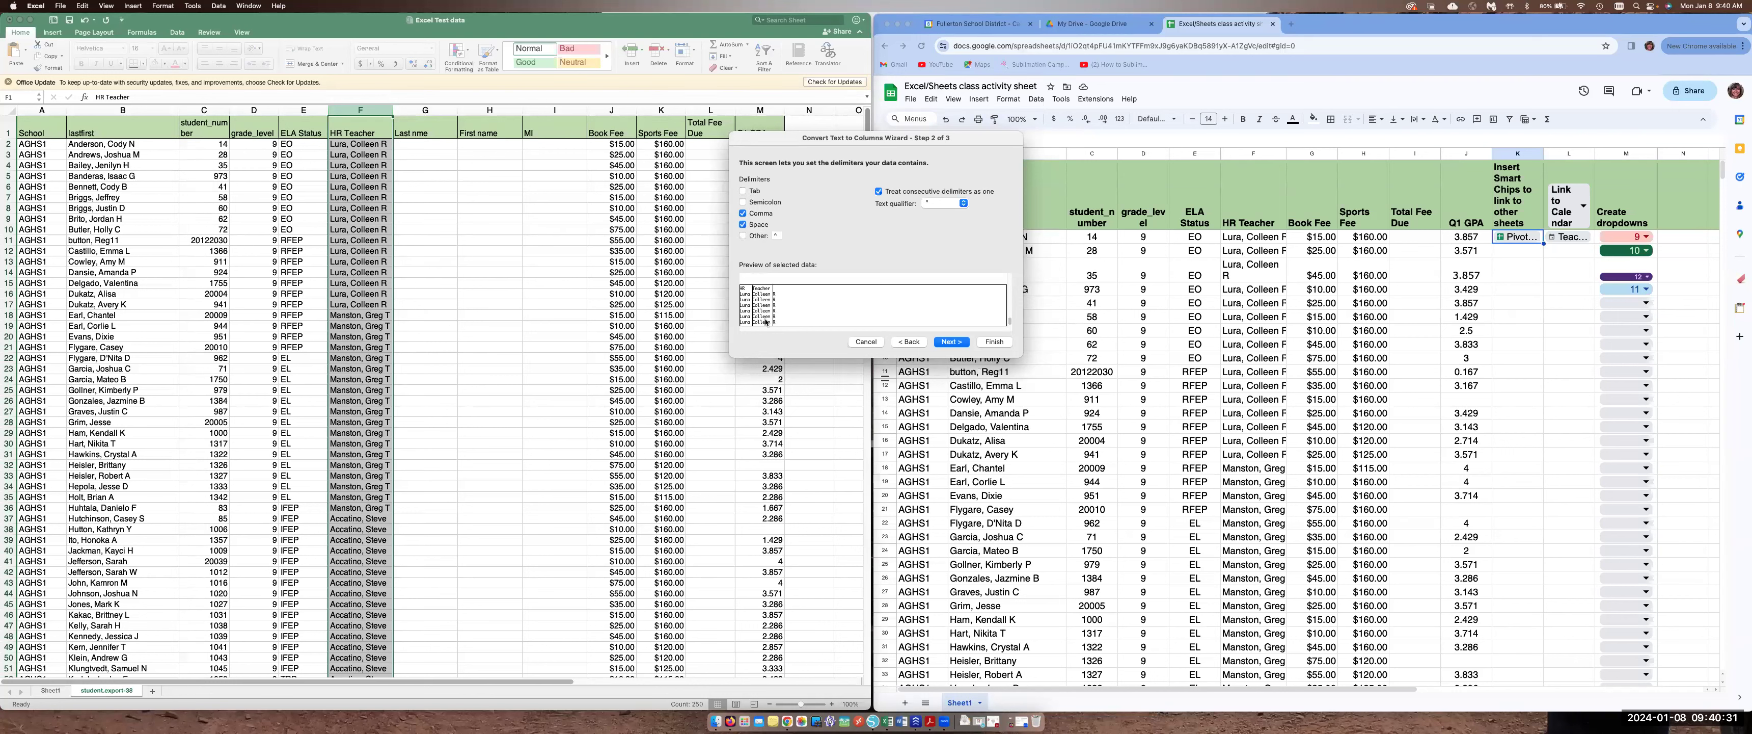
{"action": "left_click", "coordinate": [952, 342]}
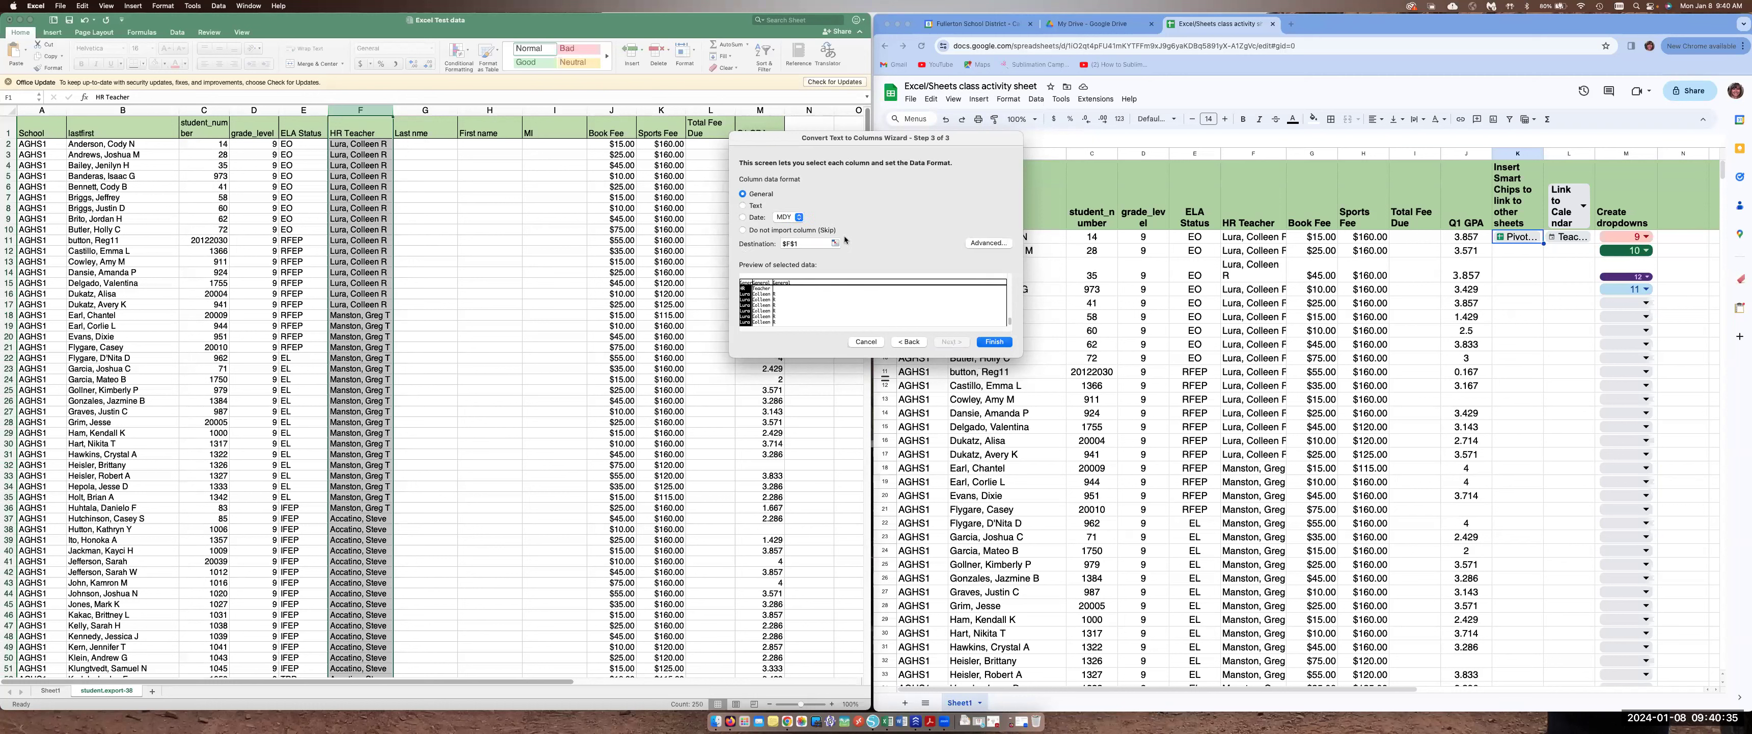
{"action": "left_click", "coordinate": [994, 341]}
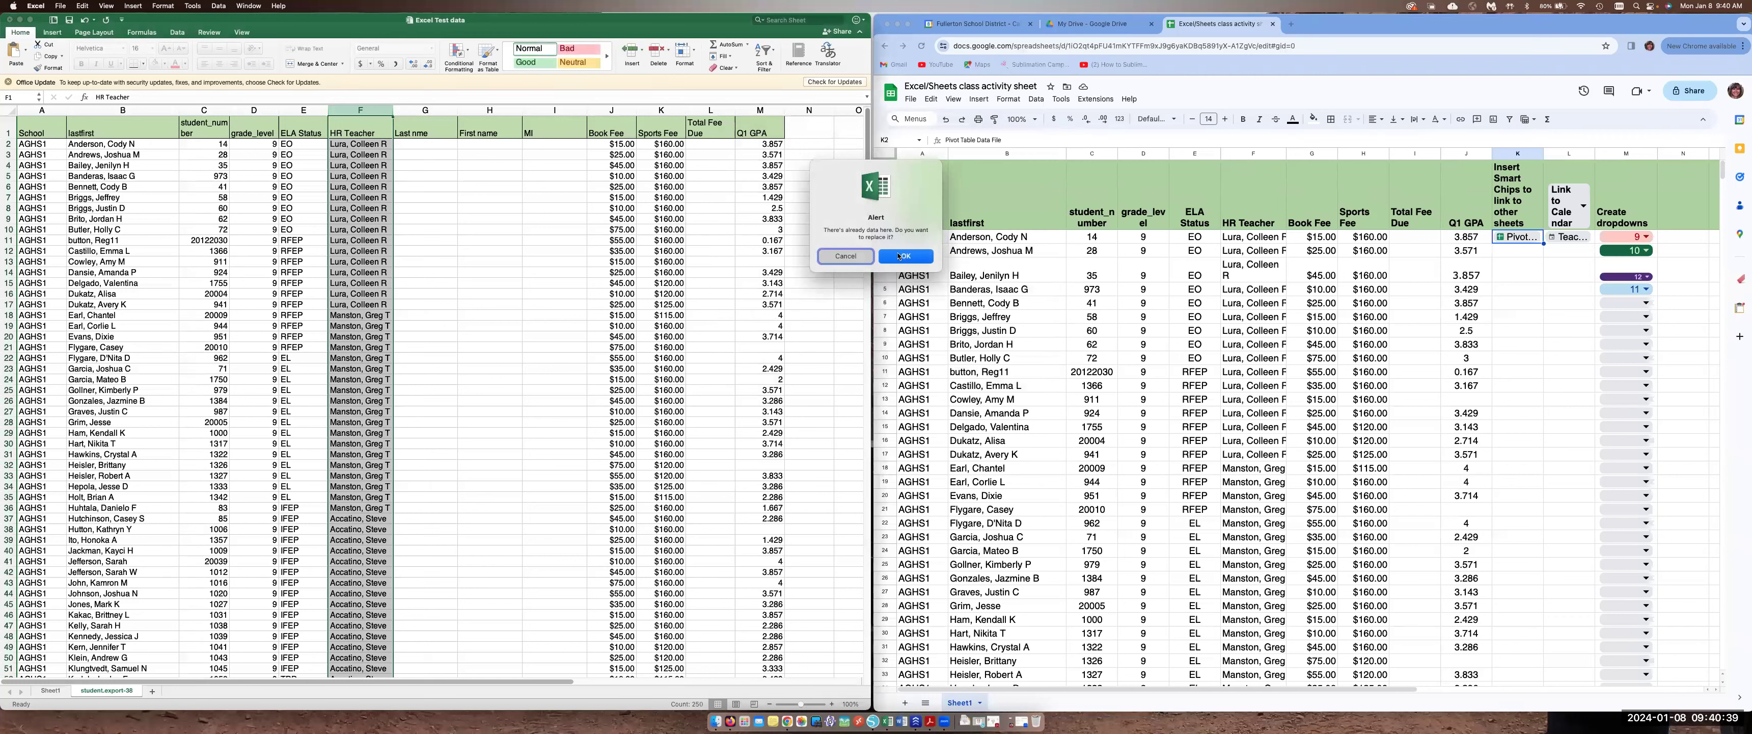
{"action": "left_click", "coordinate": [904, 256]}
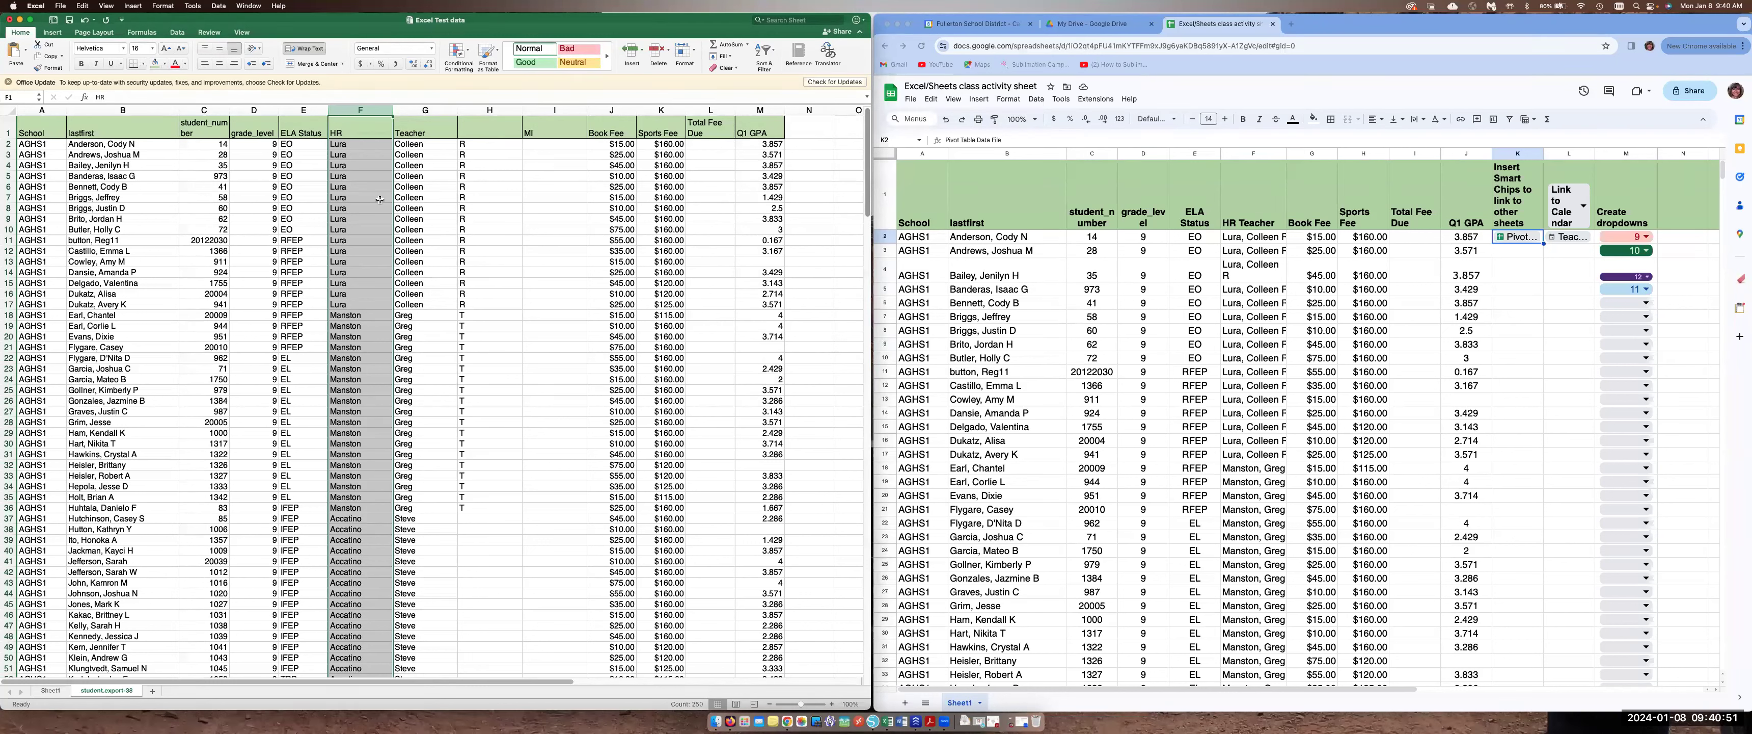
{"action": "left_click", "coordinate": [356, 338]}
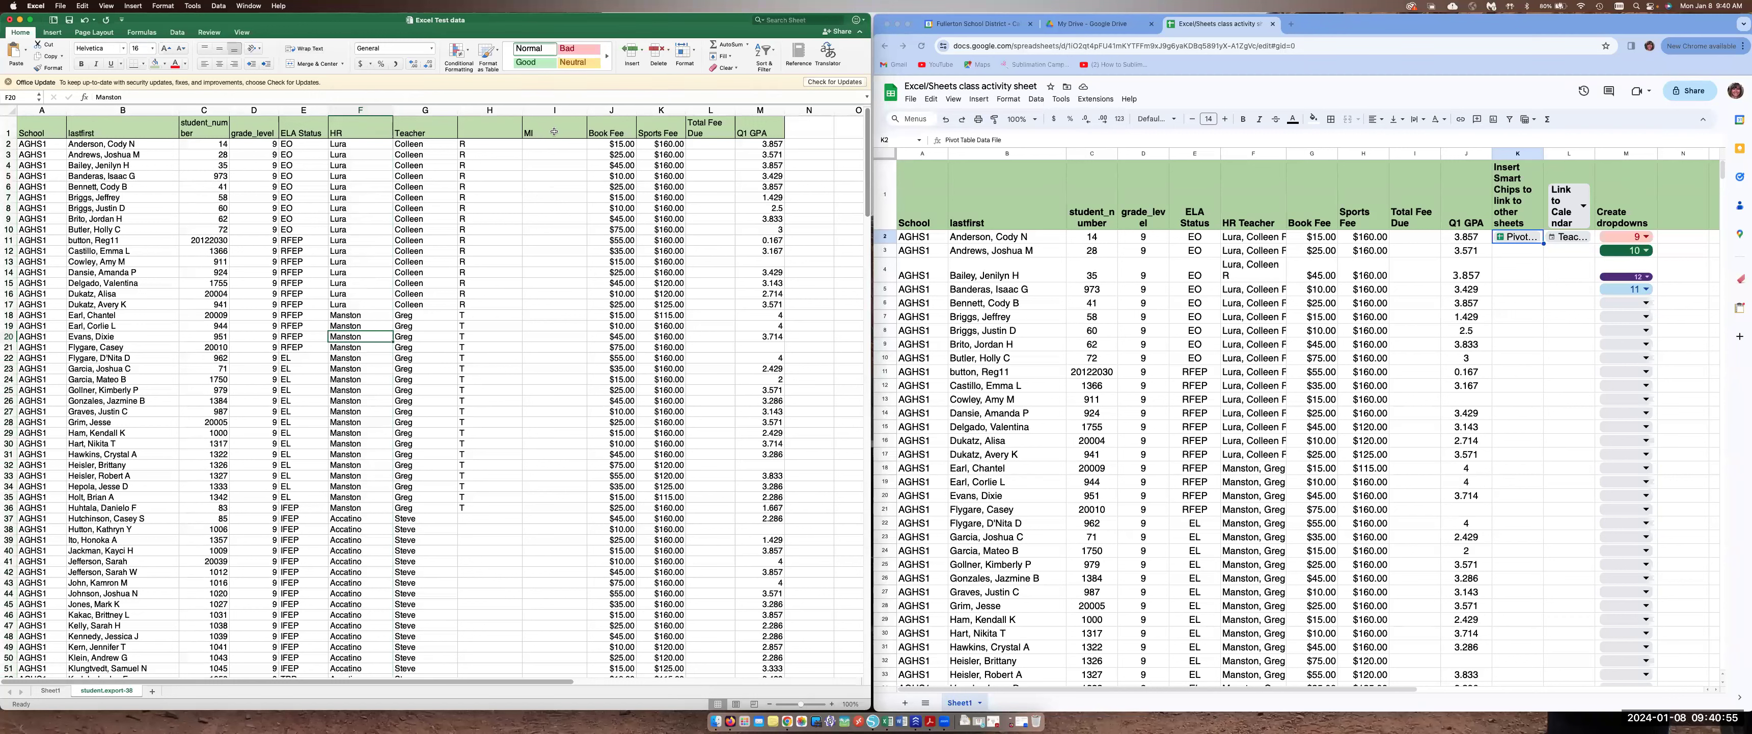
{"action": "left_click", "coordinate": [555, 110]}
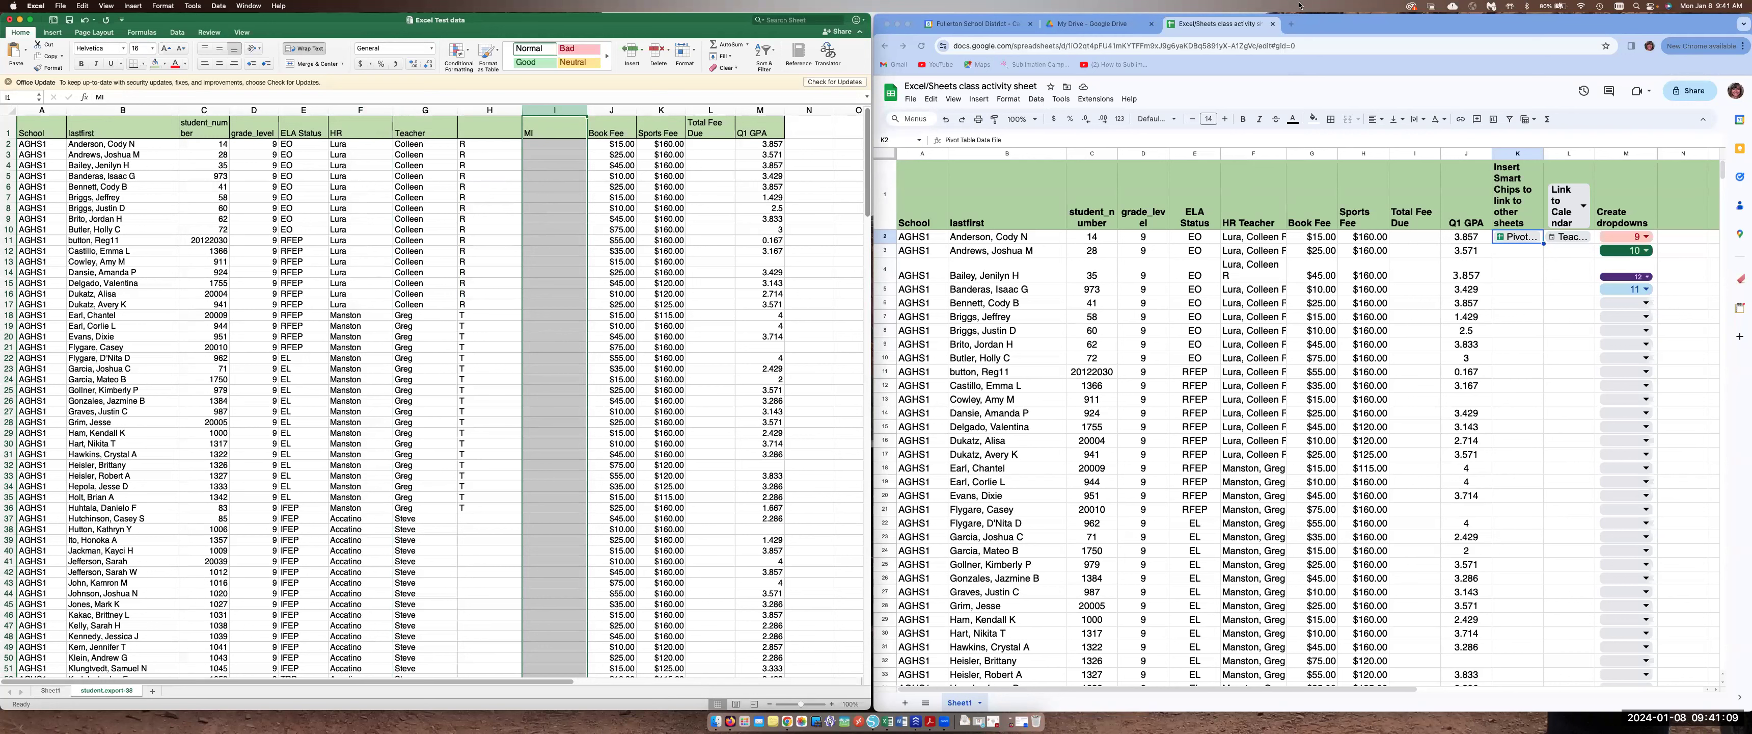
{"action": "left_click", "coordinate": [1365, 31]}
{"action": "left_click_drag", "start_coordinate": [1365, 31], "coordinate": [1359, 31]}
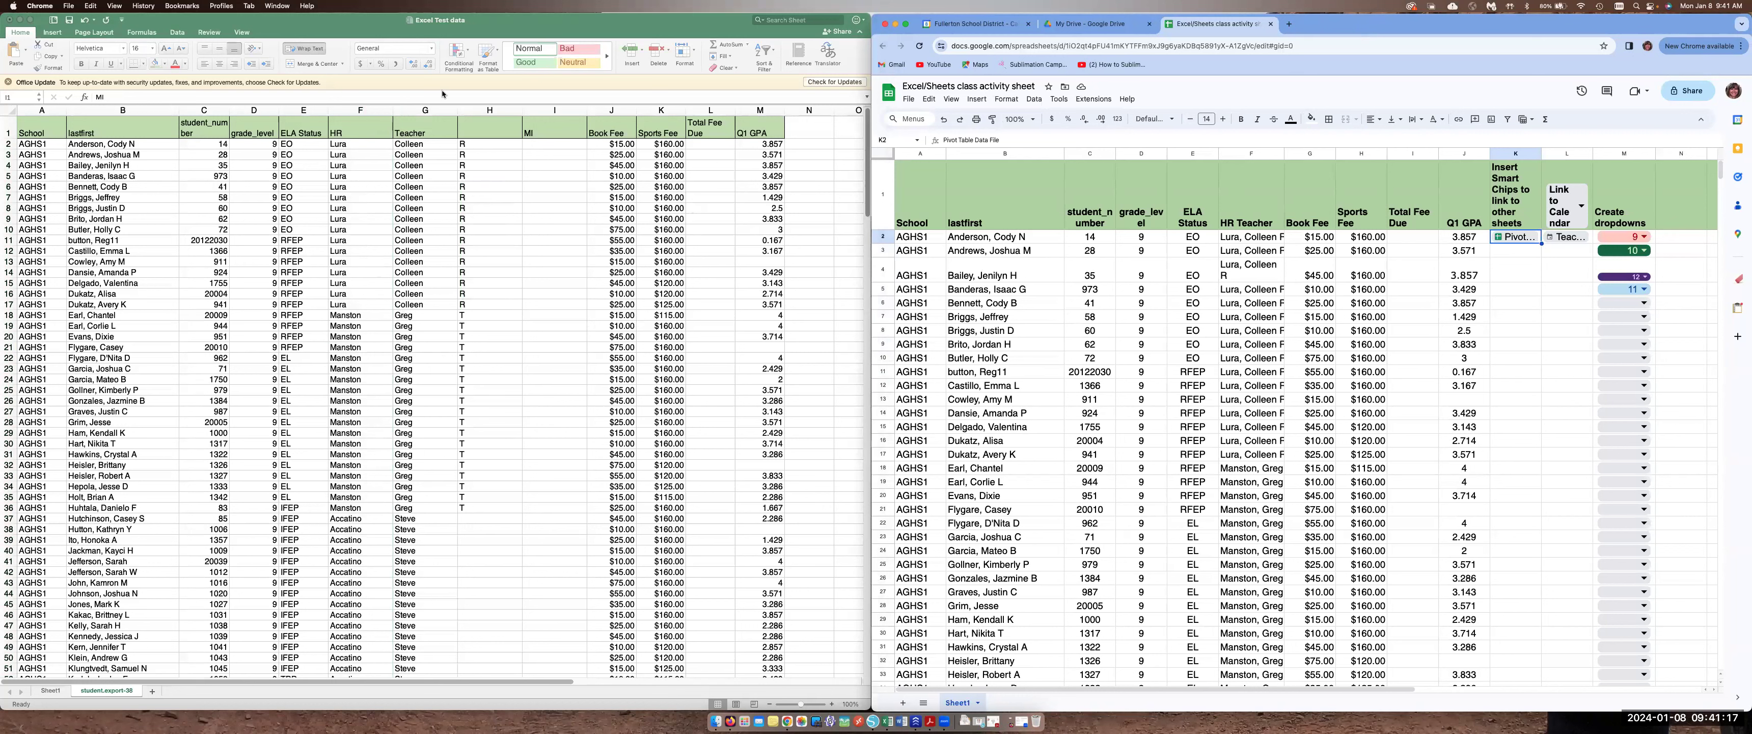
{"action": "mouse_move", "coordinate": [1440, 26]}
{"action": "left_mouse_down"}
{"action": "mouse_move", "coordinate": [1206, 26]}
{"action": "mouse_move", "coordinate": [1443, 20]}
{"action": "left_mouse_up"}
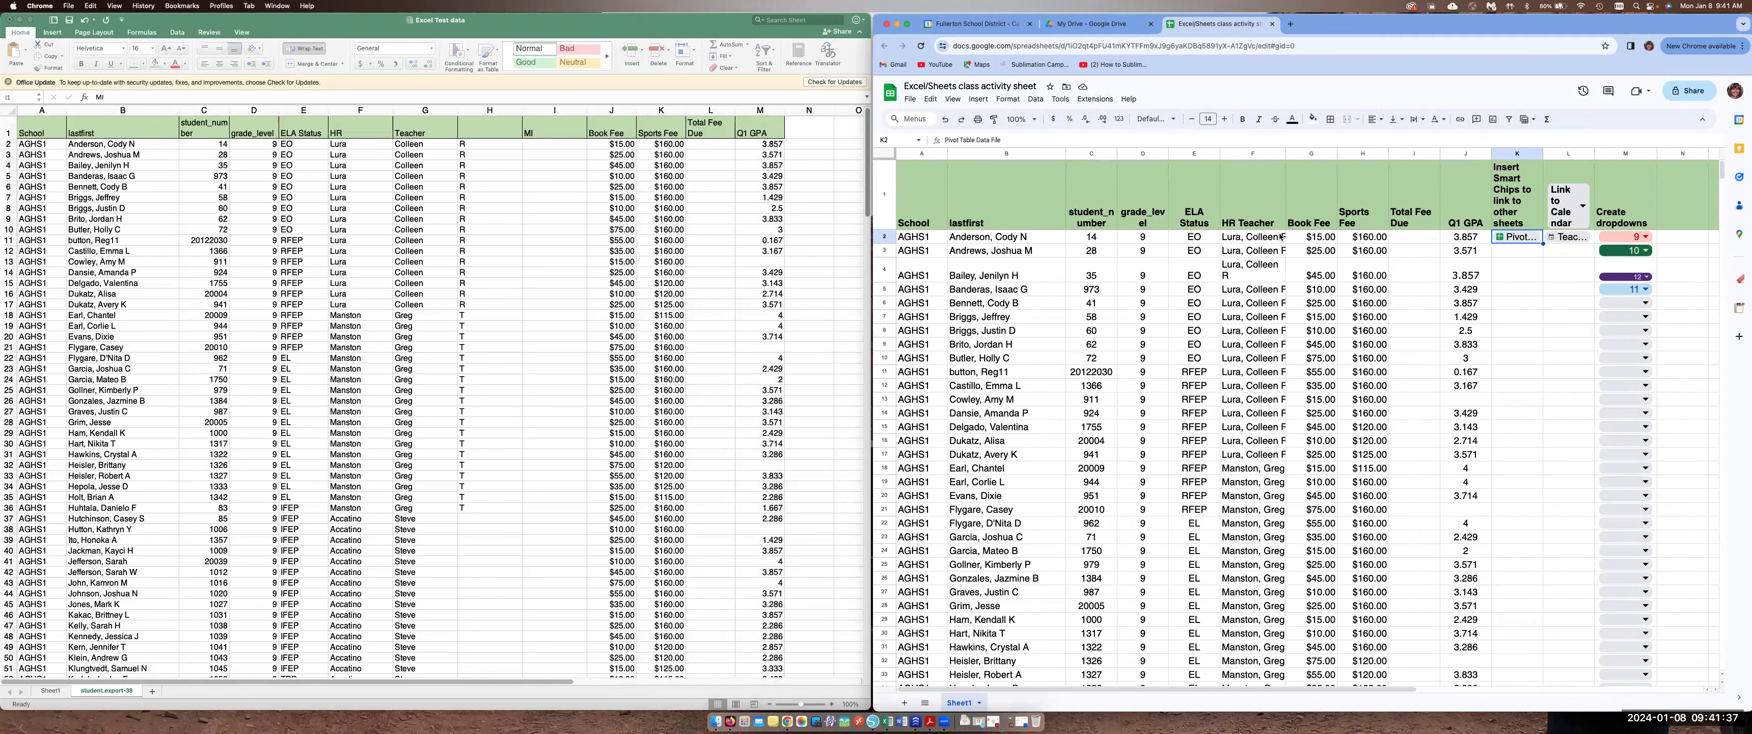
In the Google Sheet, split the HR Teacher column into columns using Space as the separator
{"action": "left_click", "coordinate": [1250, 153]}
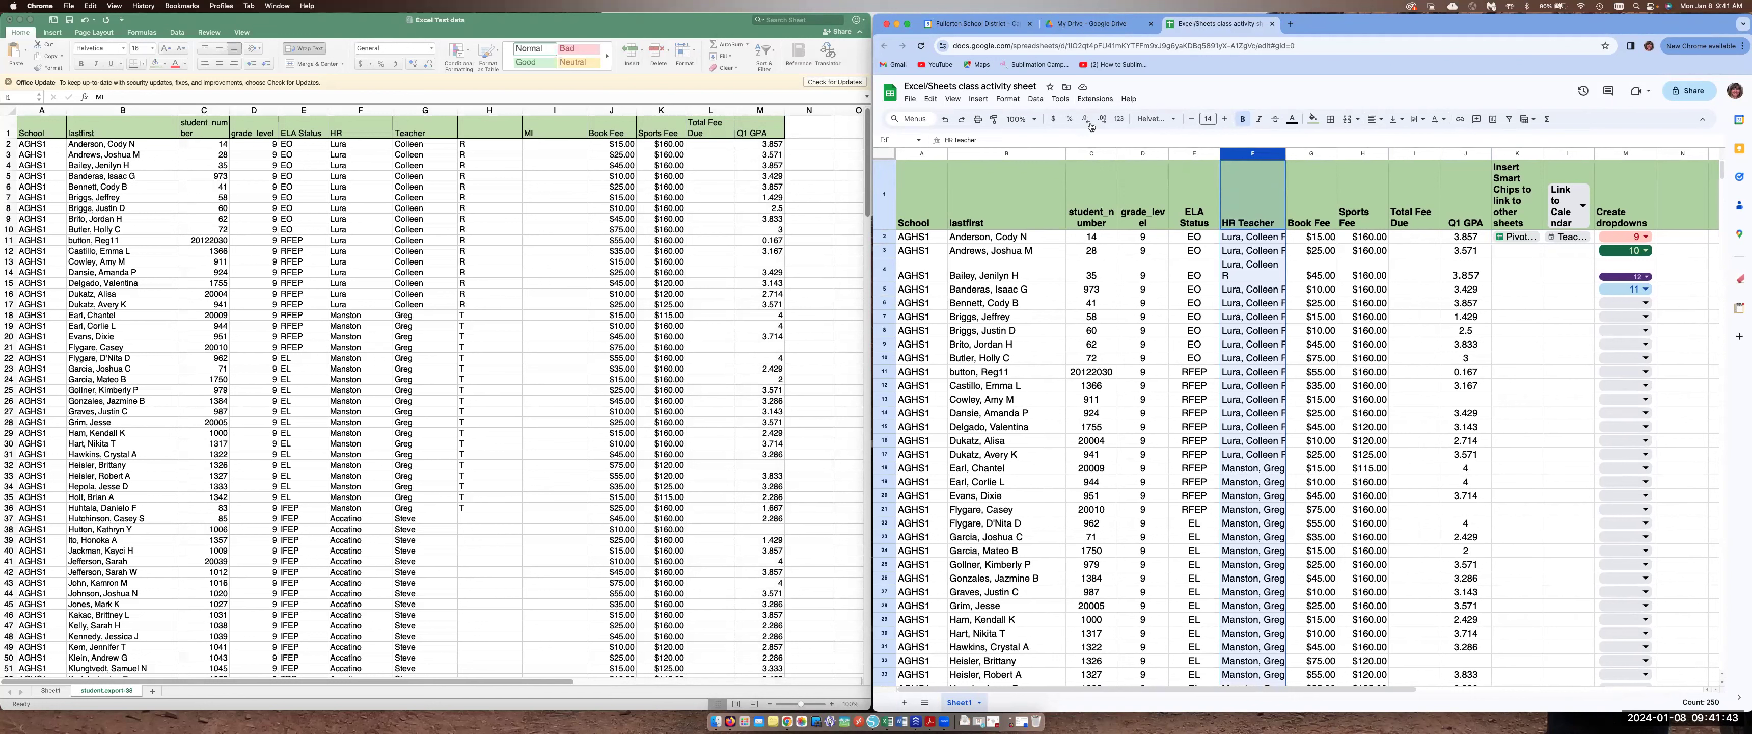
{"action": "left_click", "coordinate": [1035, 99]}
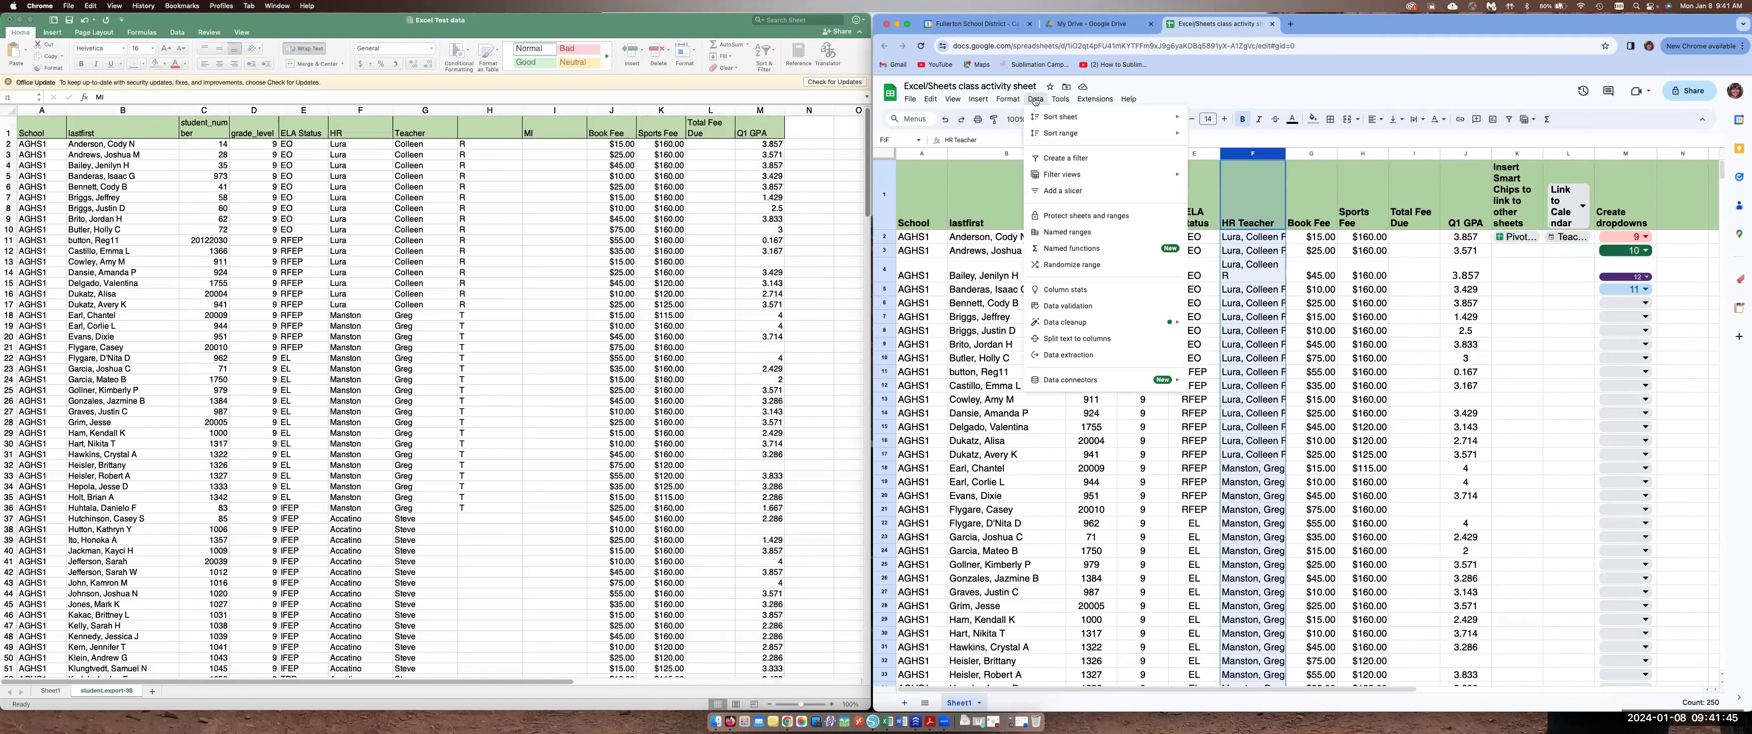
{"action": "mouse_move", "coordinate": [1045, 182]}
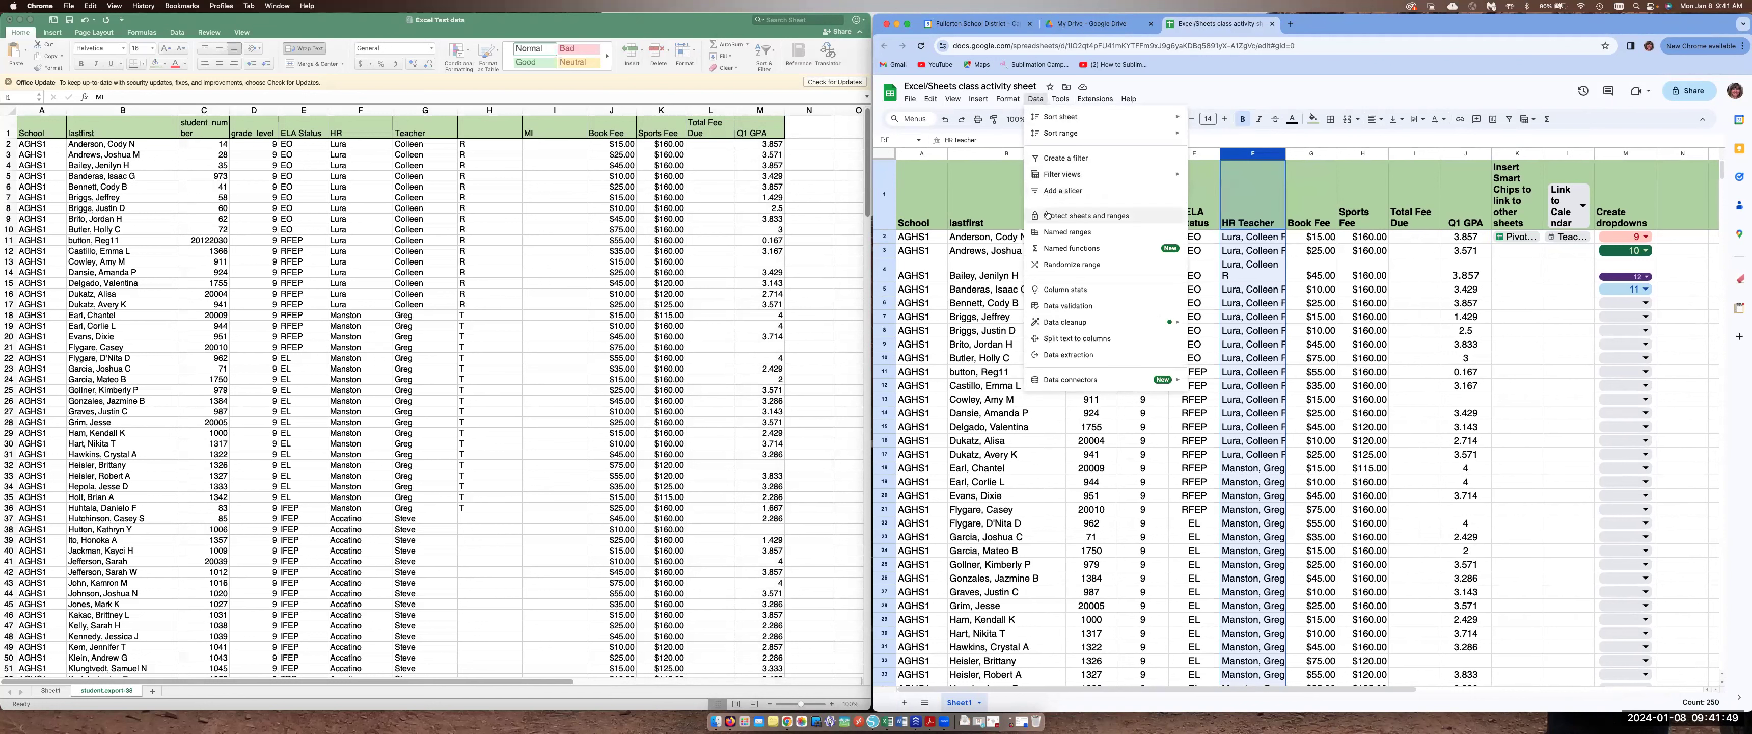
{"action": "left_click", "coordinate": [1069, 340]}
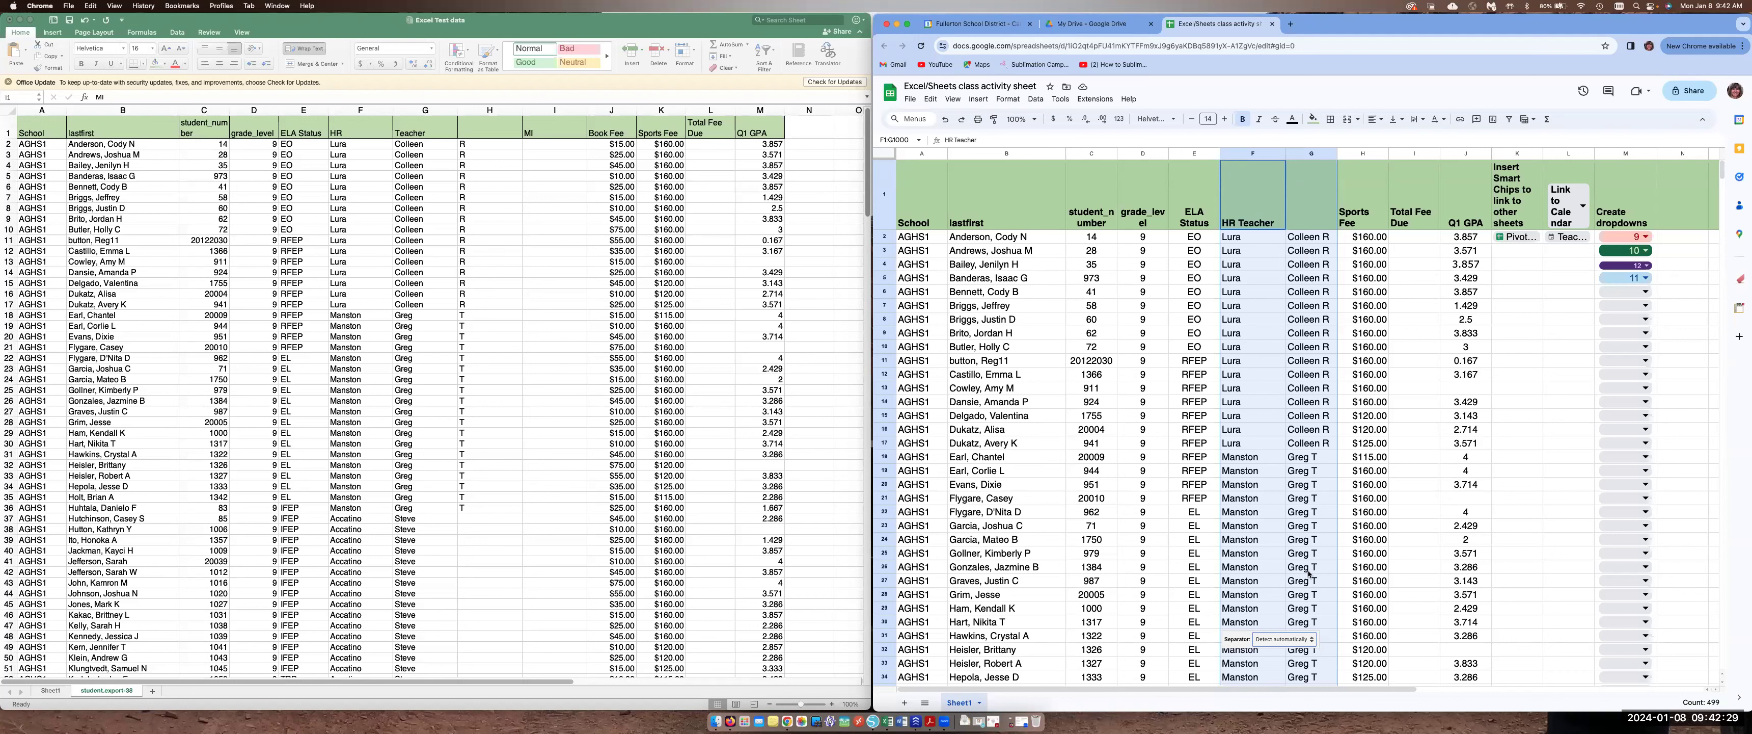
{"action": "left_click", "coordinate": [1312, 640]}
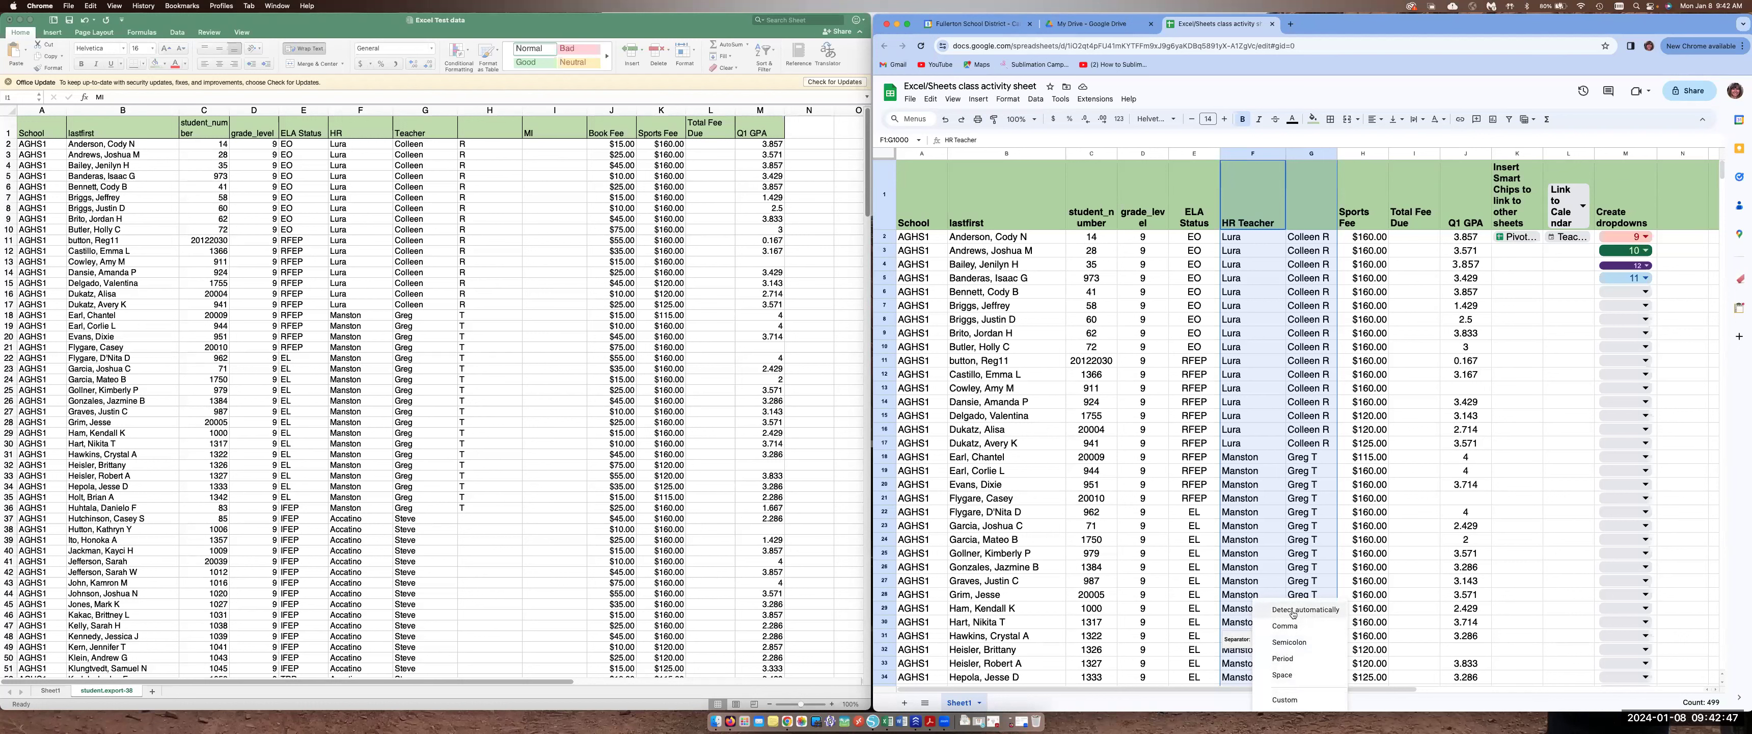
{"action": "left_click", "coordinate": [1283, 674]}
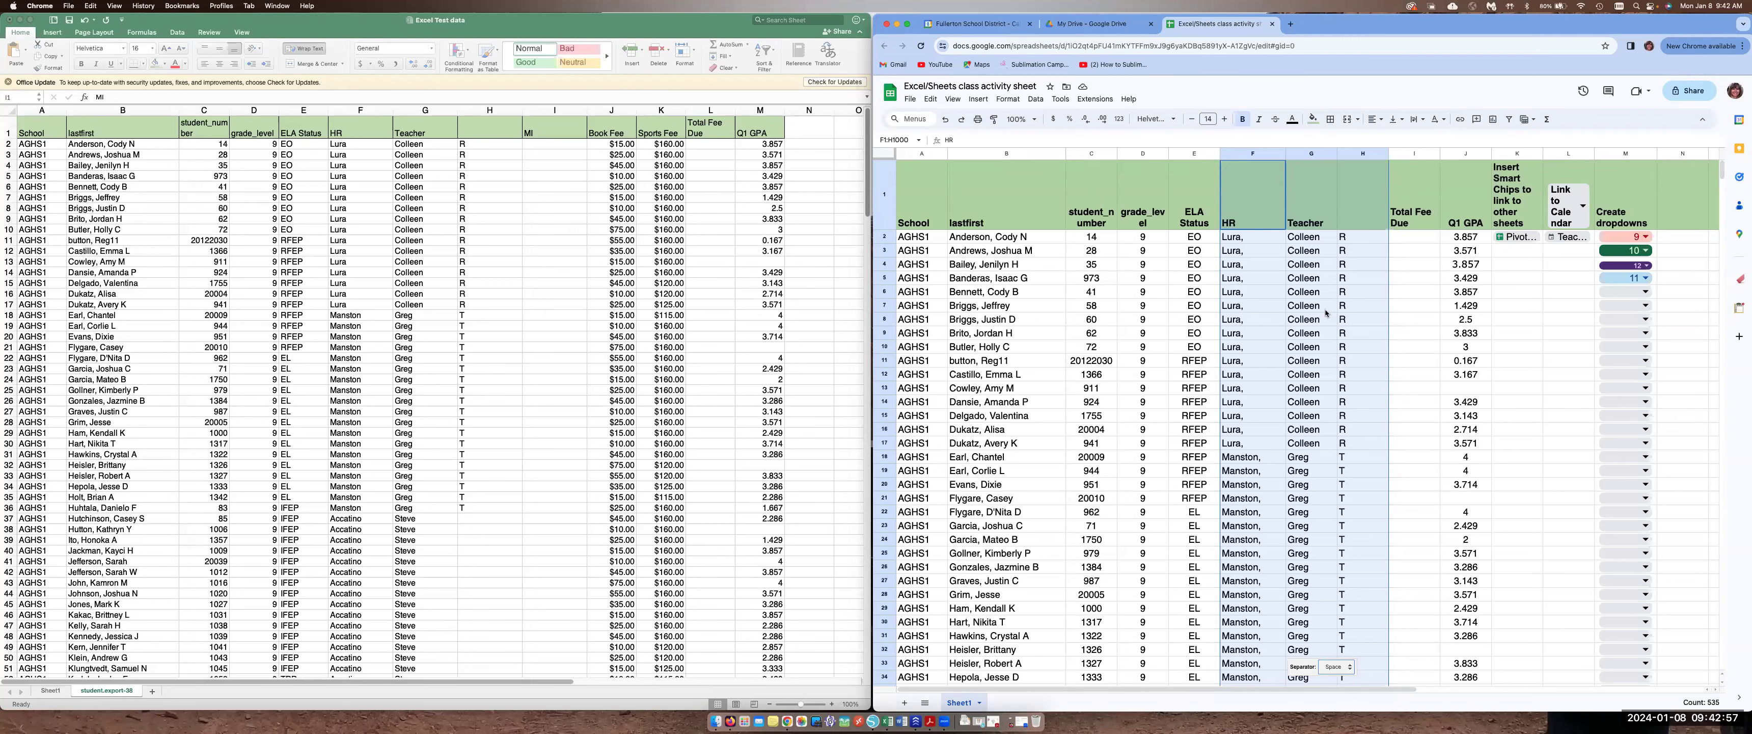
Review the split teacher names in the Sheets column, then select the Q1 GPA column in Excel
{"action": "scroll", "coordinate": [1326, 314], "scroll_direction": "down", "scroll_amount": 2}
{"action": "scroll", "coordinate": [1326, 313], "scroll_direction": "up", "scroll_amount": 2}
{"action": "left_click", "coordinate": [1245, 238]}
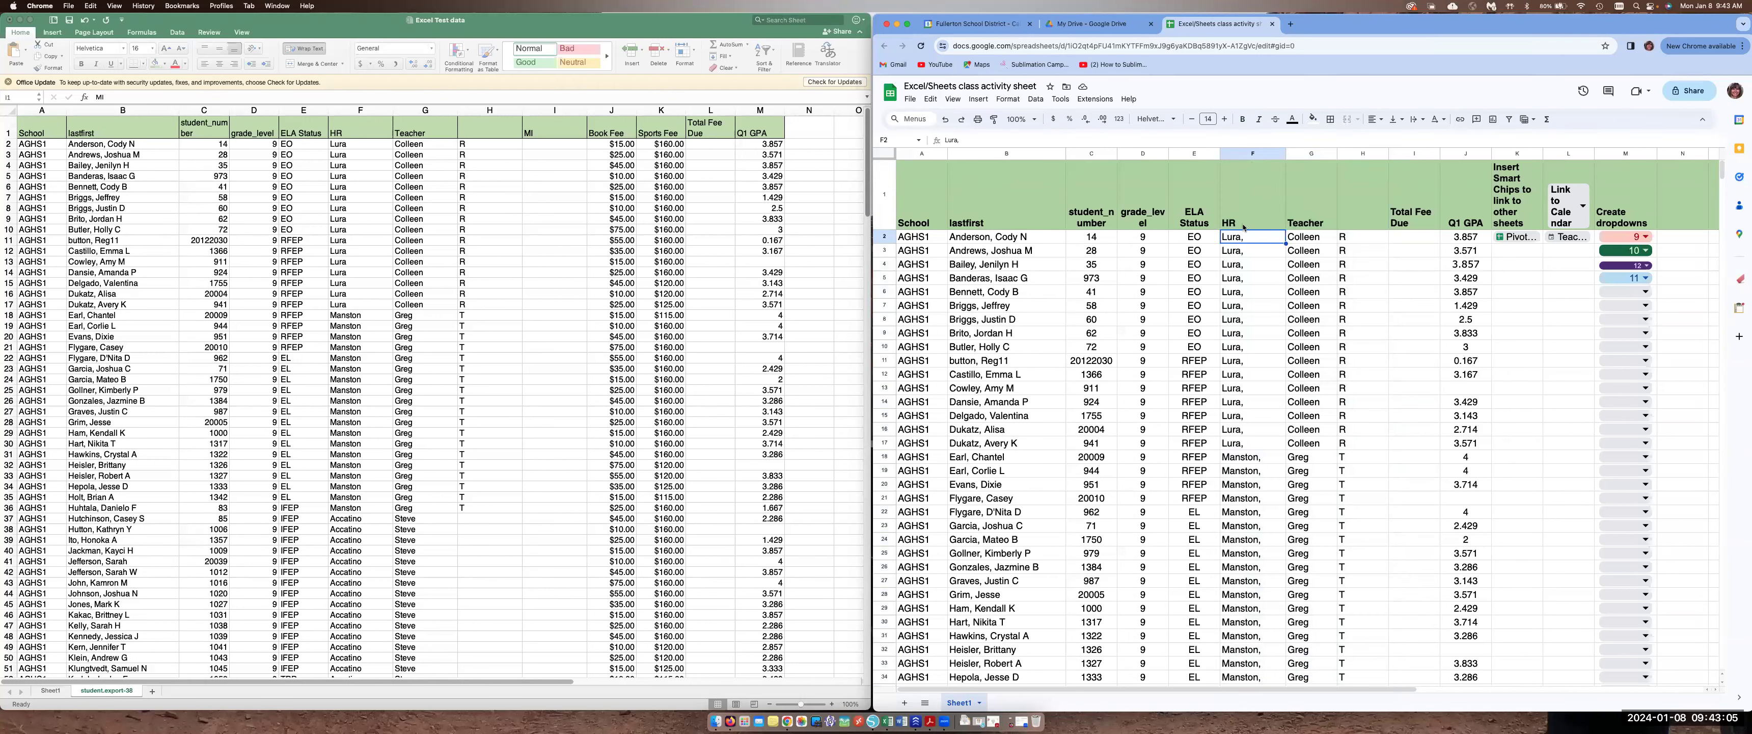
{"action": "left_click", "coordinate": [1252, 154]}
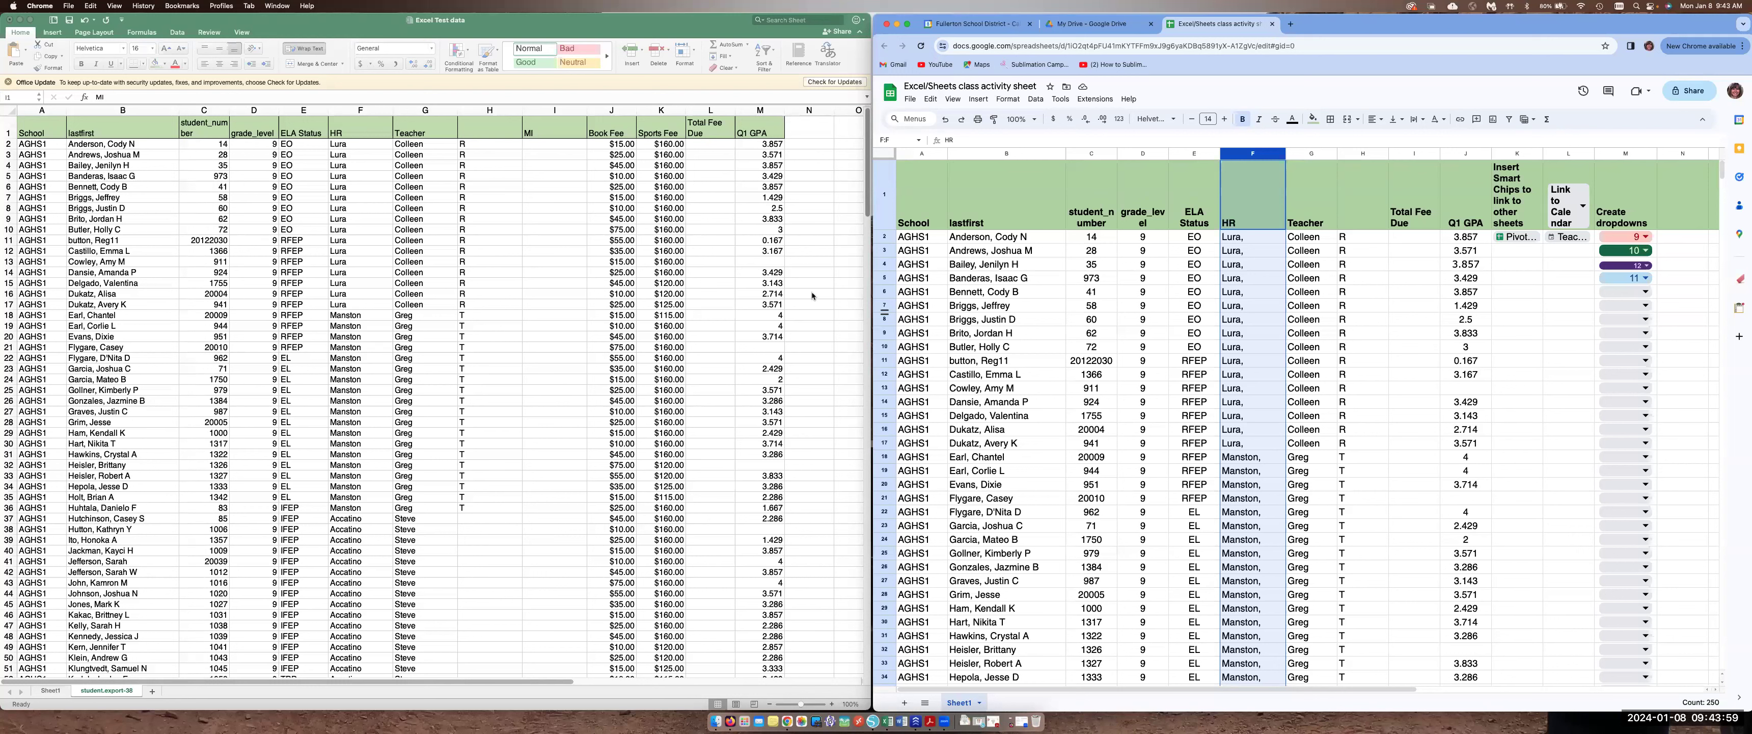
{"action": "left_click", "coordinate": [757, 111]}
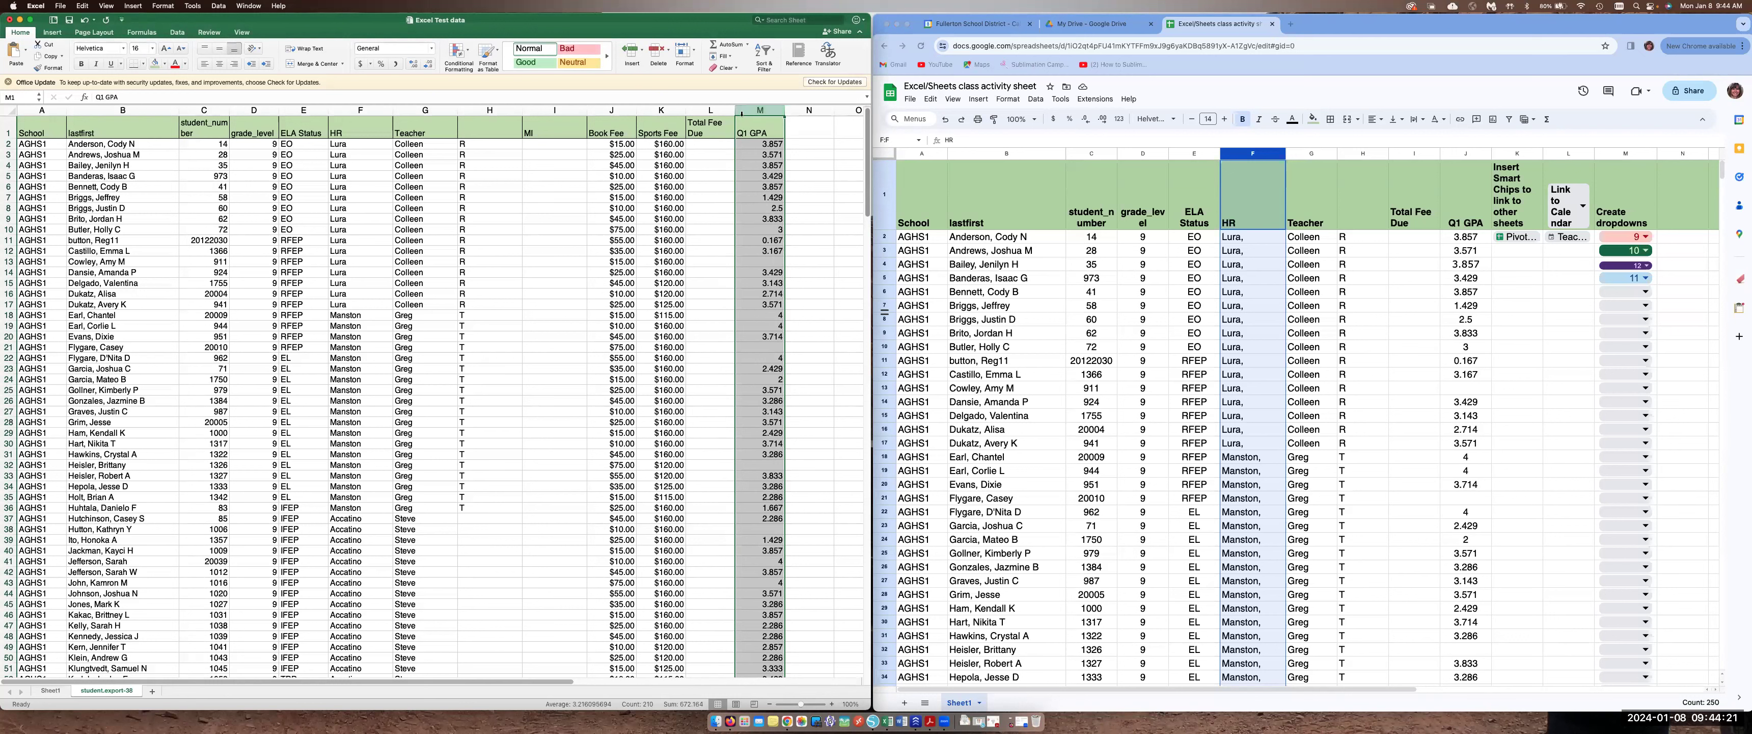
Turn on filters for the header row of the Excel student data
{"action": "left_click", "coordinate": [10, 127]}
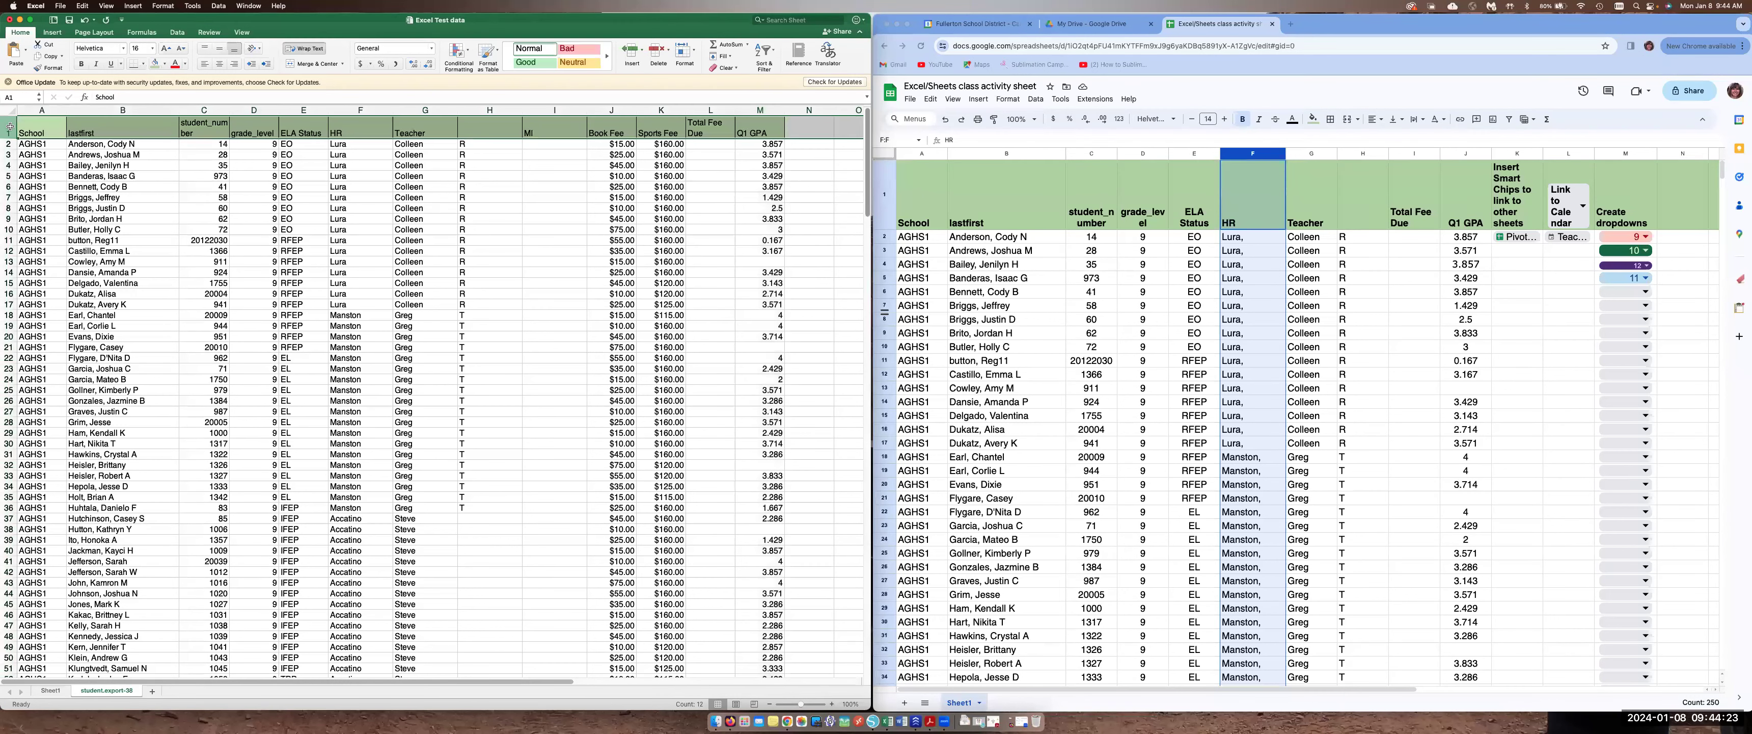
{"action": "left_click", "coordinate": [215, 11]}
{"action": "left_click", "coordinate": [235, 39]}
{"action": "left_click", "coordinate": [779, 134]}
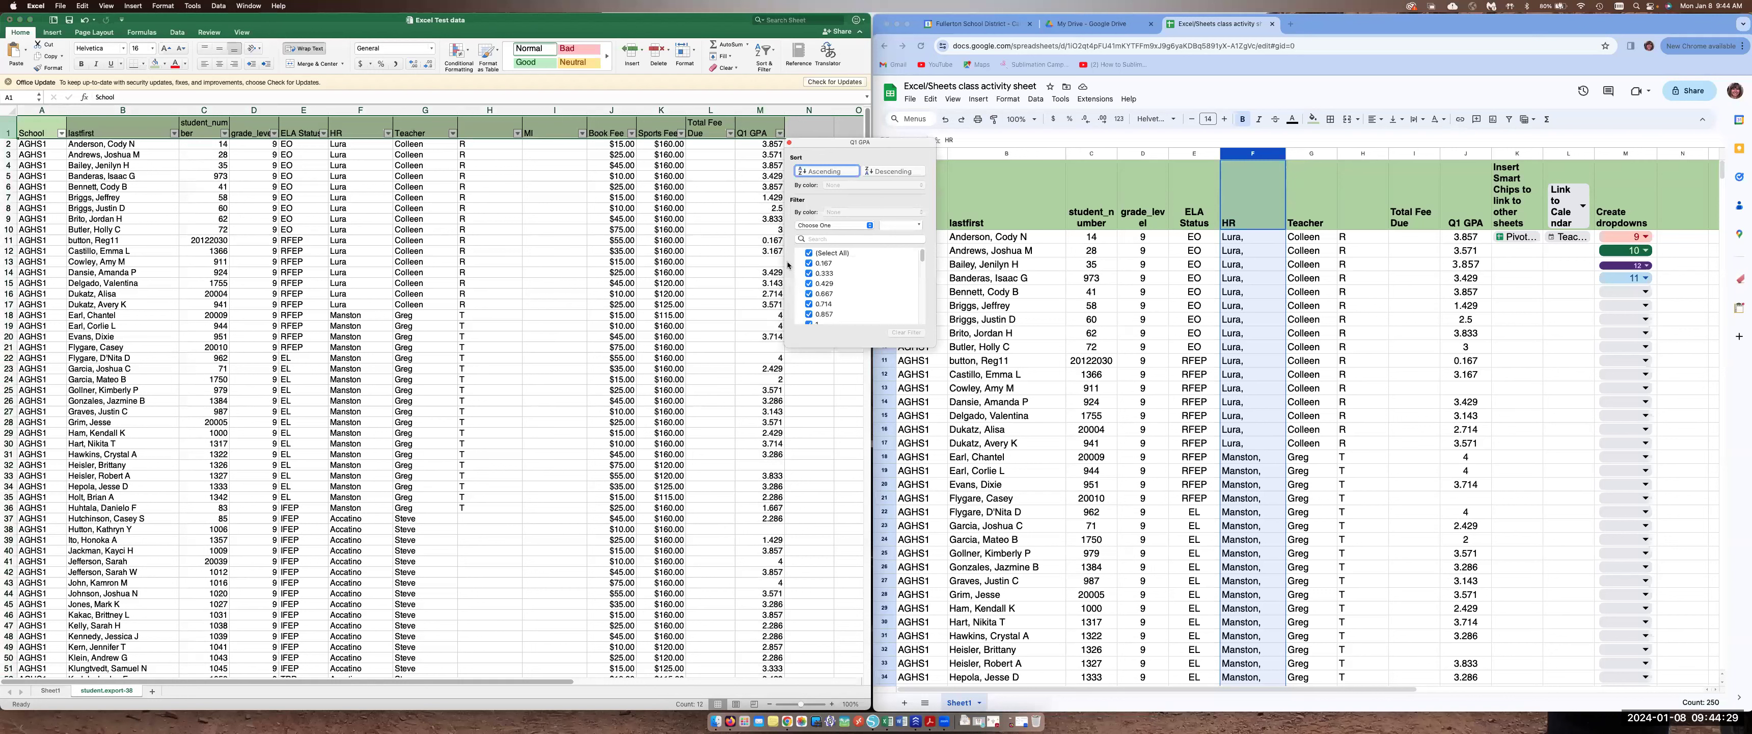
{"action": "left_click", "coordinate": [790, 144]}
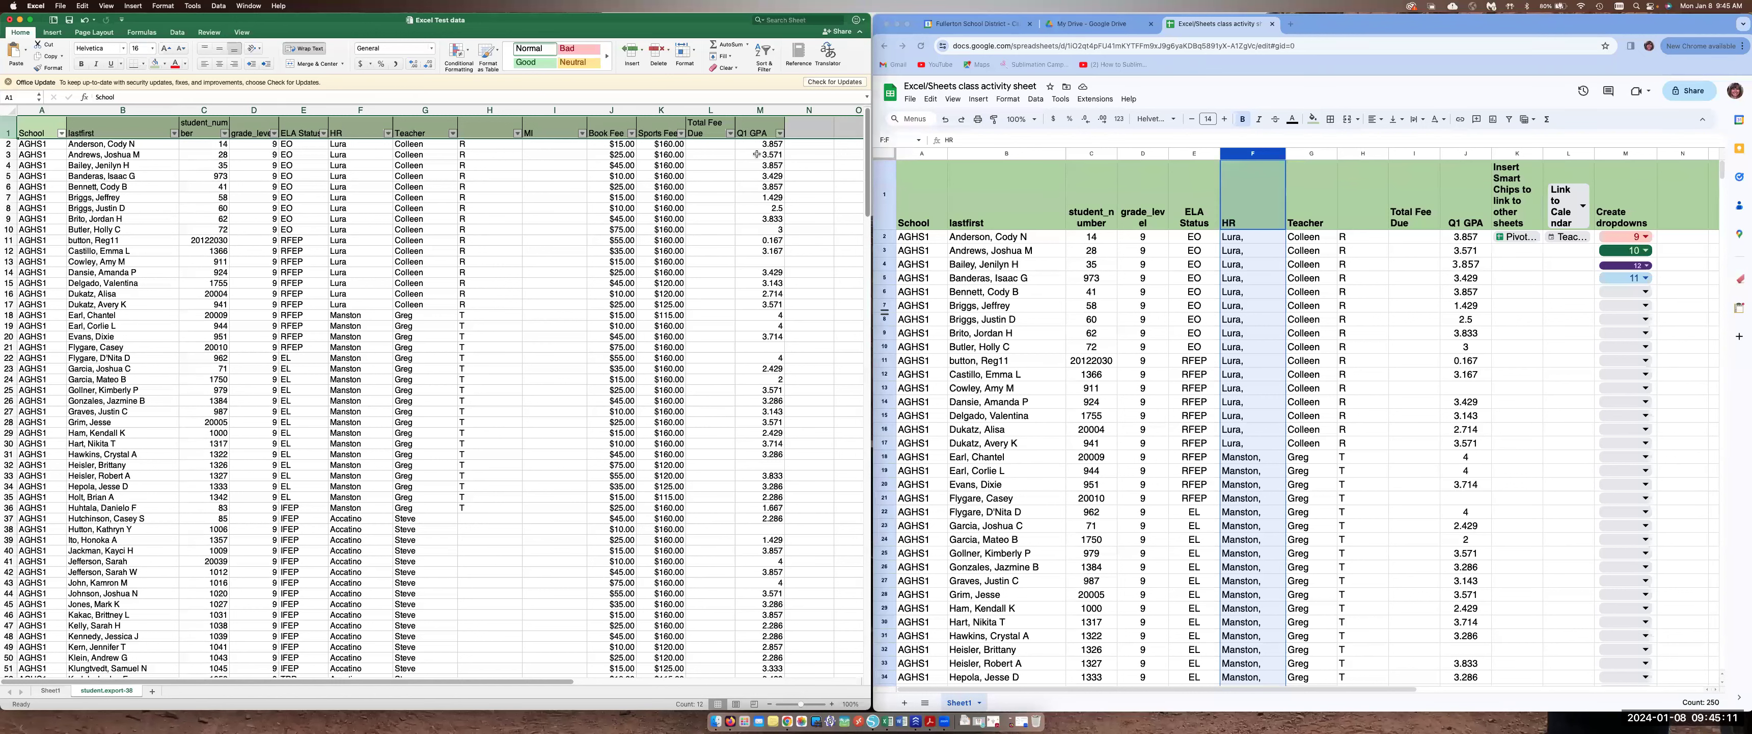
Highlight Q1 GPA values greater than or equal to 3.75 with a conditional formatting rule in light red fill
{"action": "left_click_drag", "start_coordinate": [570, 21], "coordinate": [588, 22]}
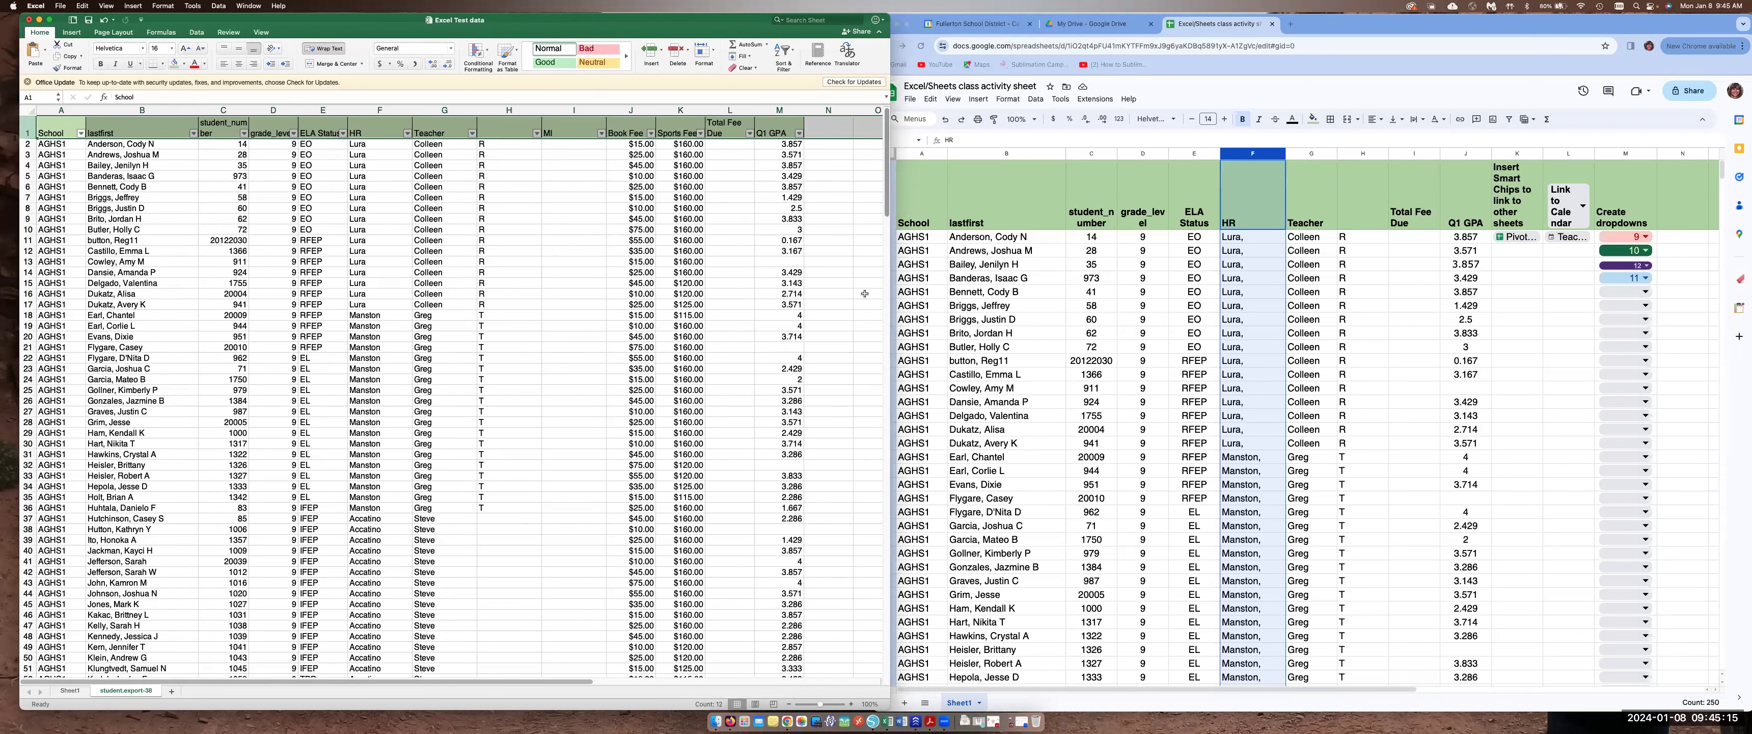
{"action": "left_click", "coordinate": [789, 110]}
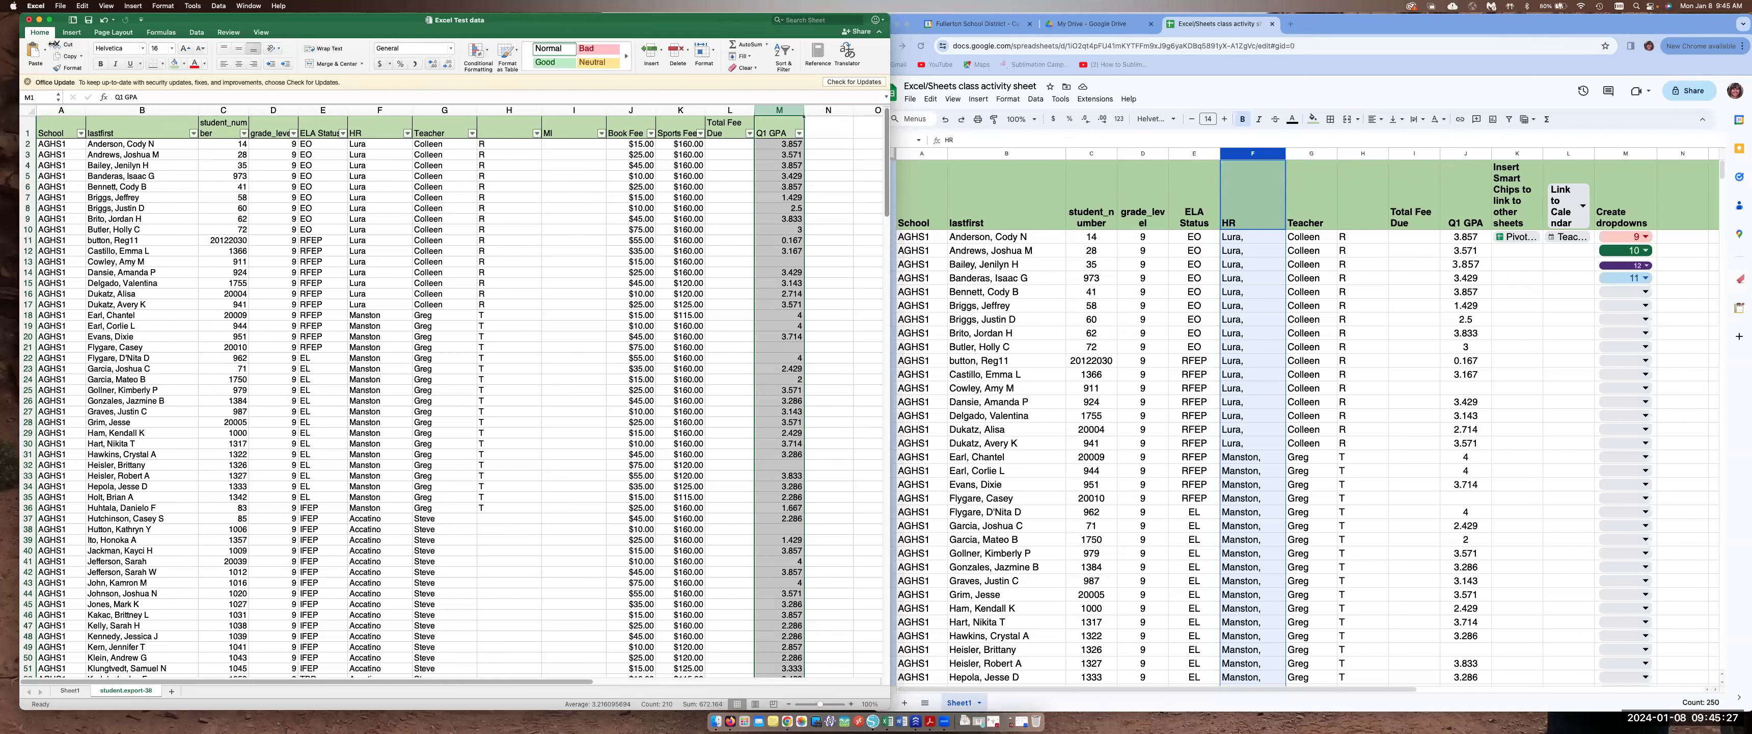
{"action": "left_click", "coordinate": [487, 53]}
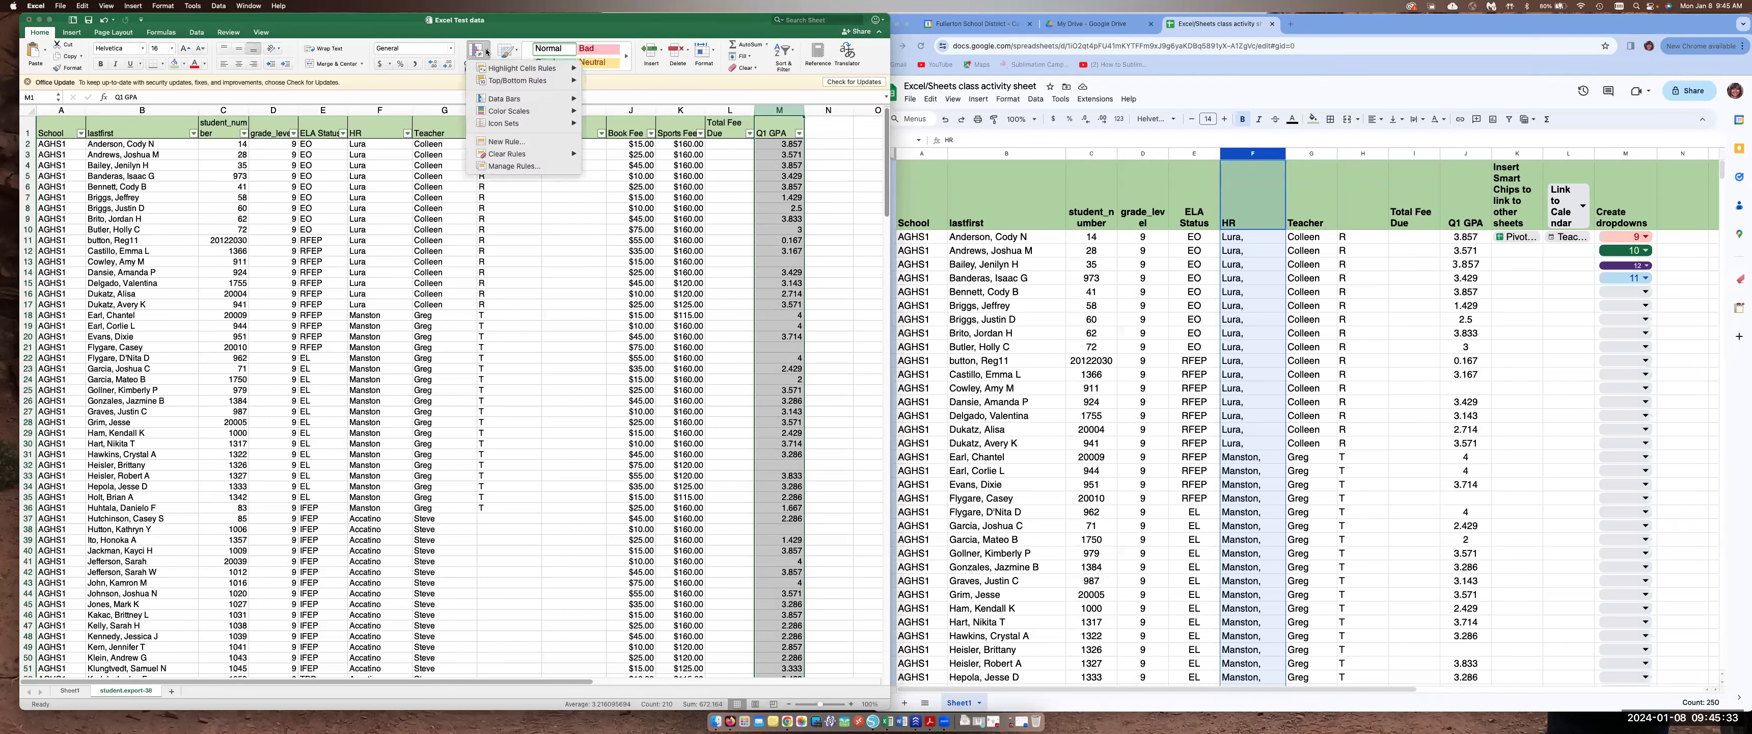
{"action": "mouse_move", "coordinate": [498, 70]}
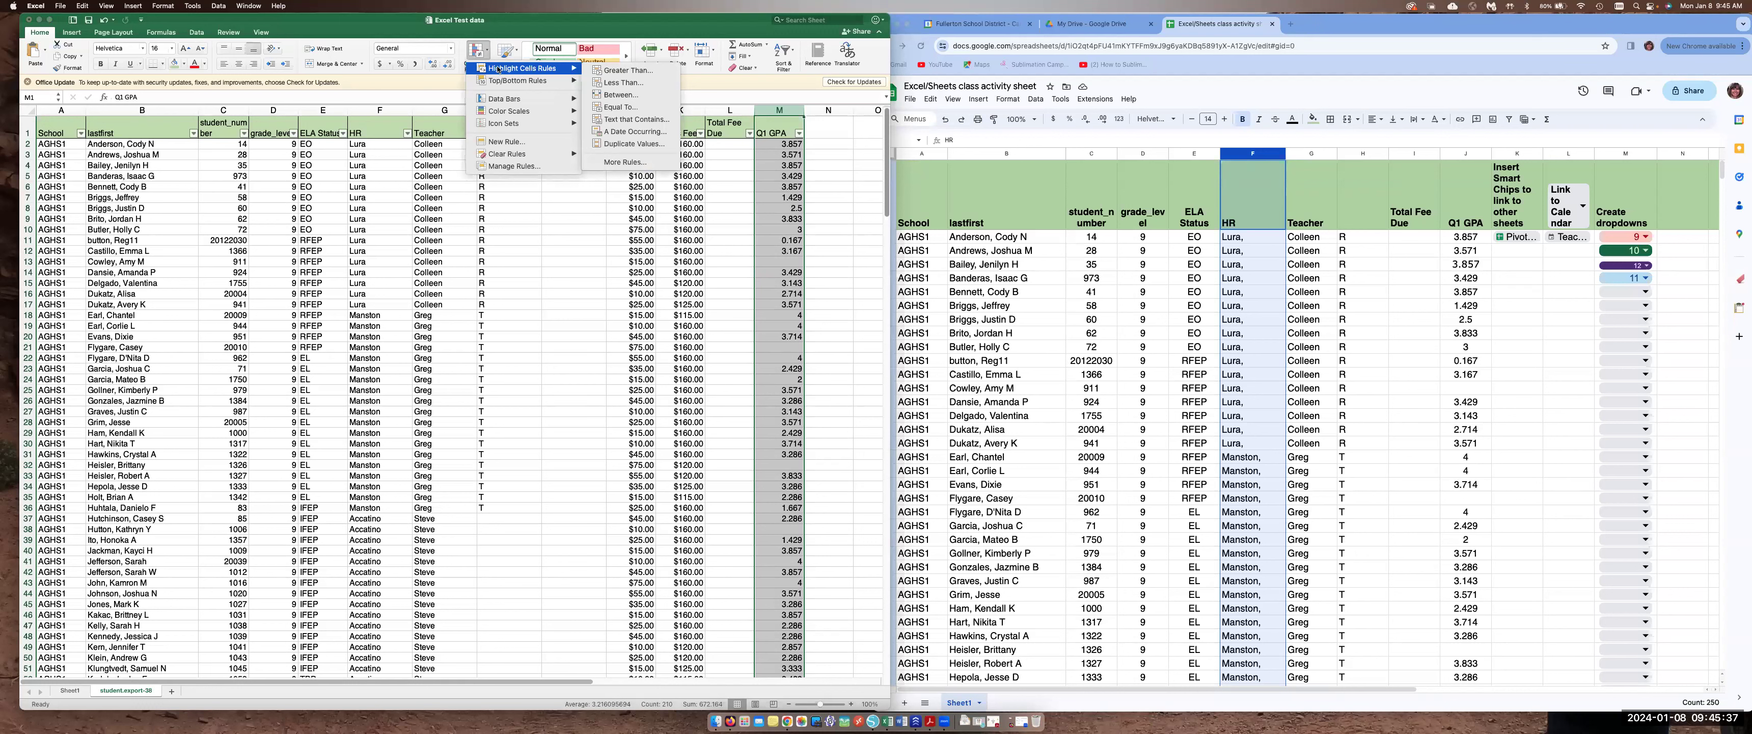
{"action": "left_click", "coordinate": [636, 71]}
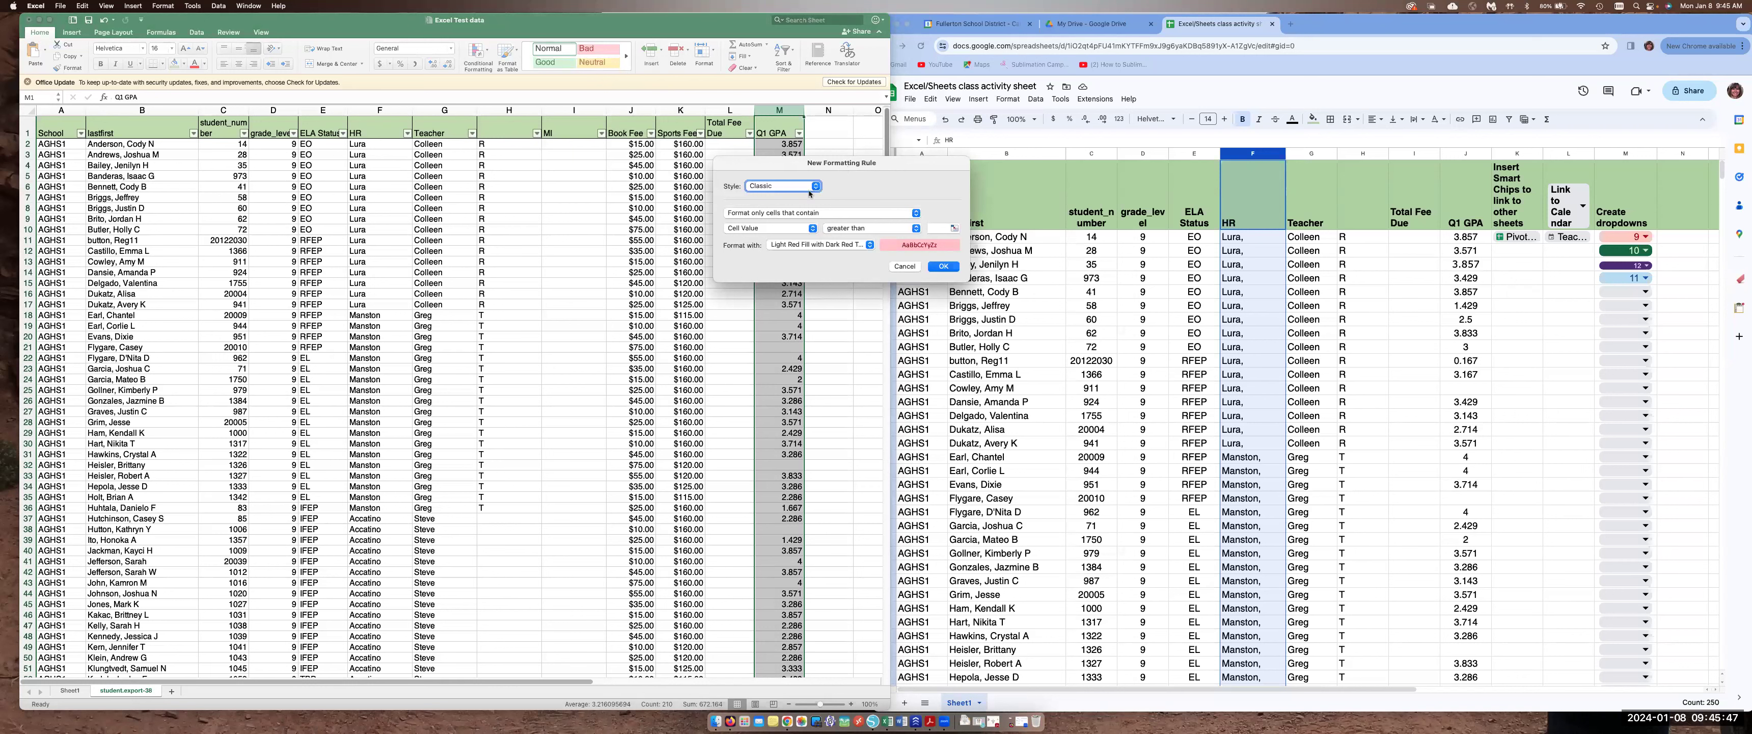
{"action": "left_click", "coordinate": [773, 189]}
{"action": "left_click", "coordinate": [774, 190]}
{"action": "left_click", "coordinate": [899, 230]}
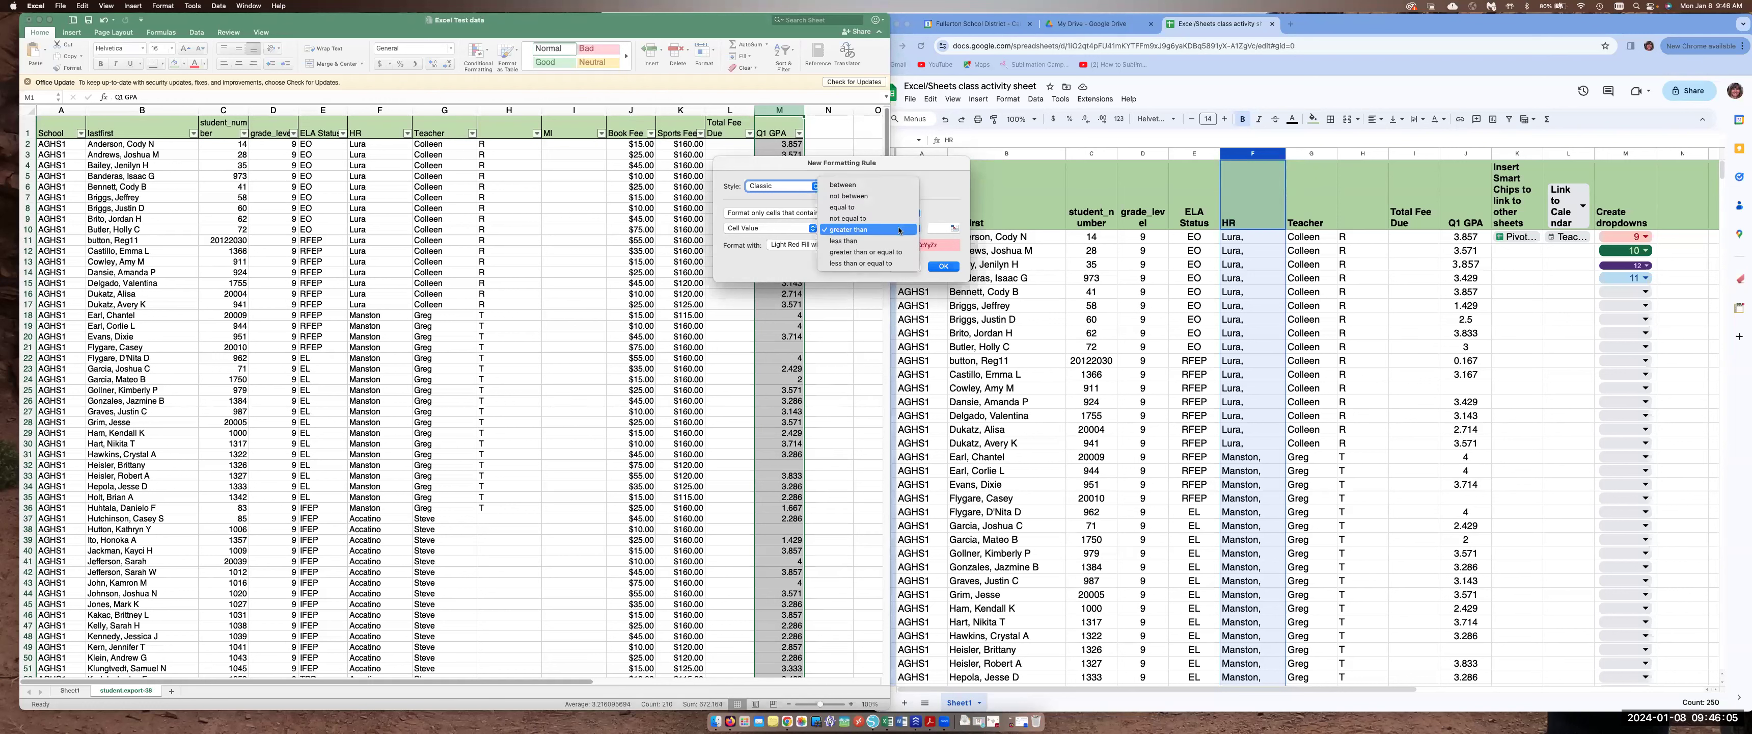
{"action": "left_click", "coordinate": [891, 252]}
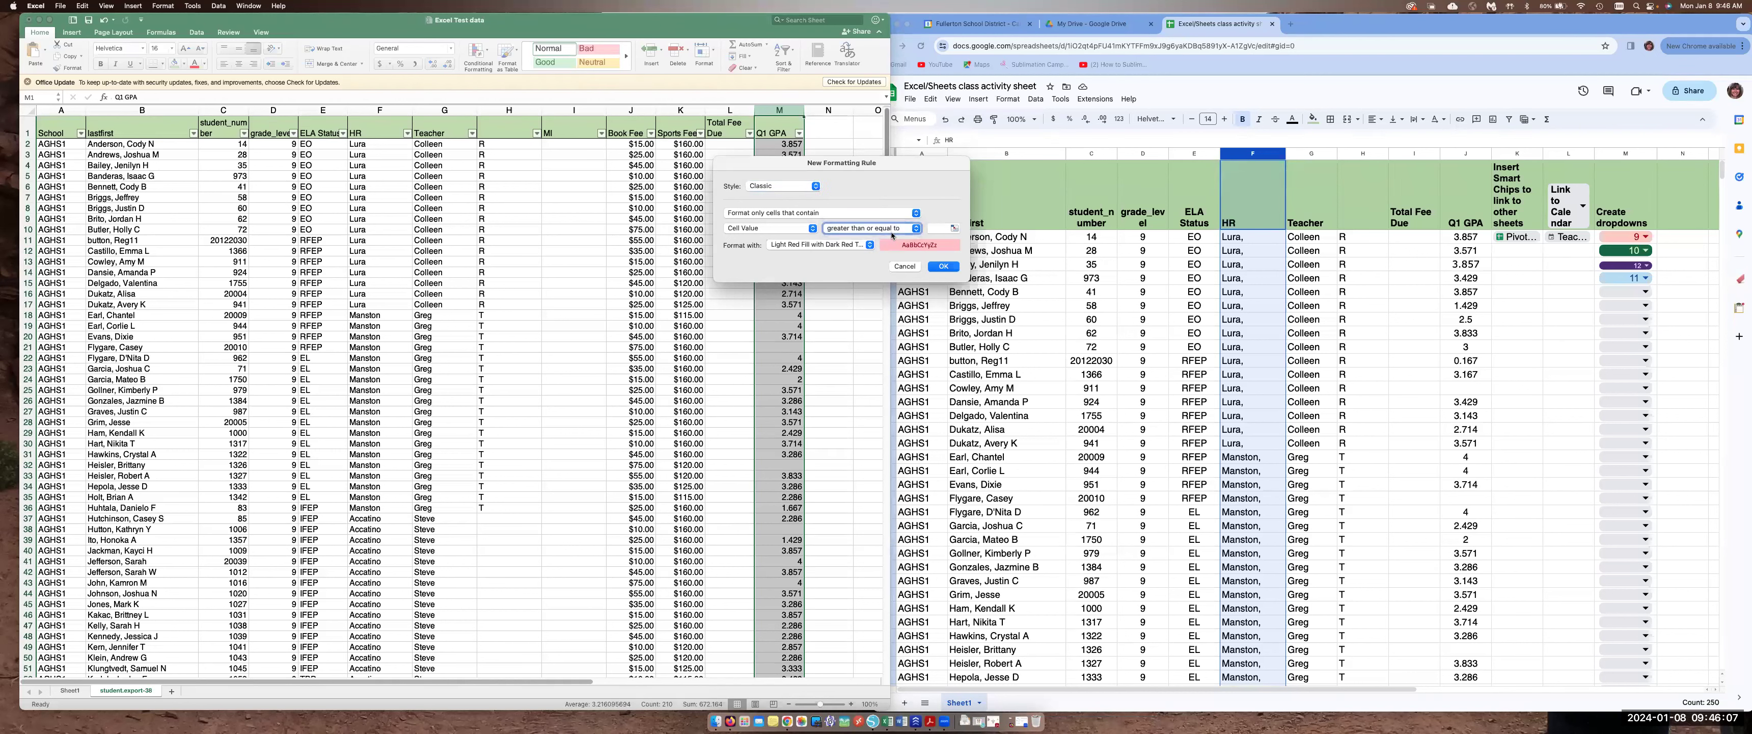
{"action": "left_click", "coordinate": [936, 230]}
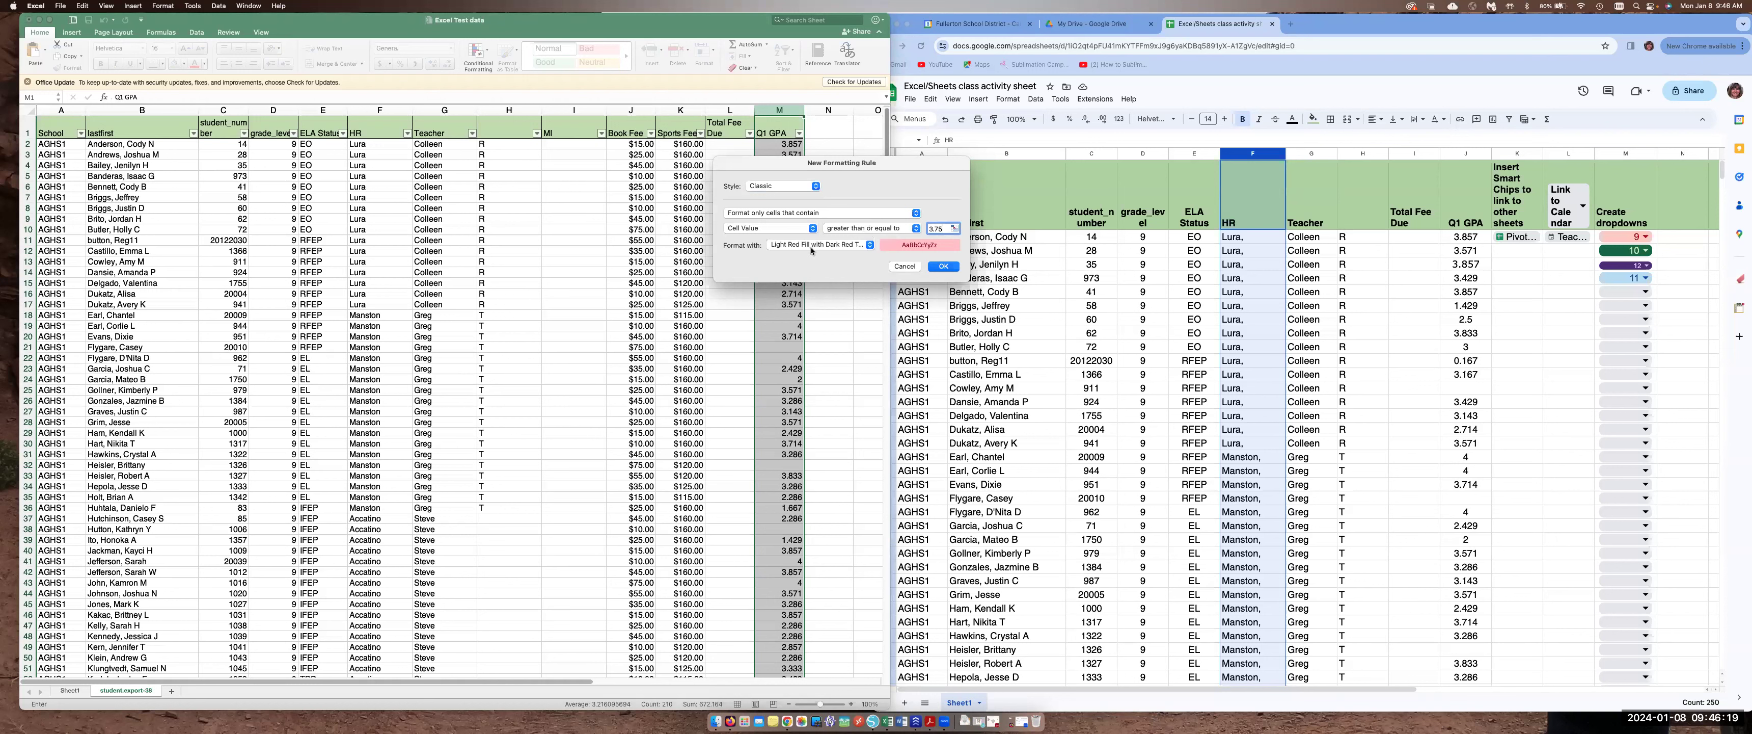
{"action": "left_click", "coordinate": [945, 266]}
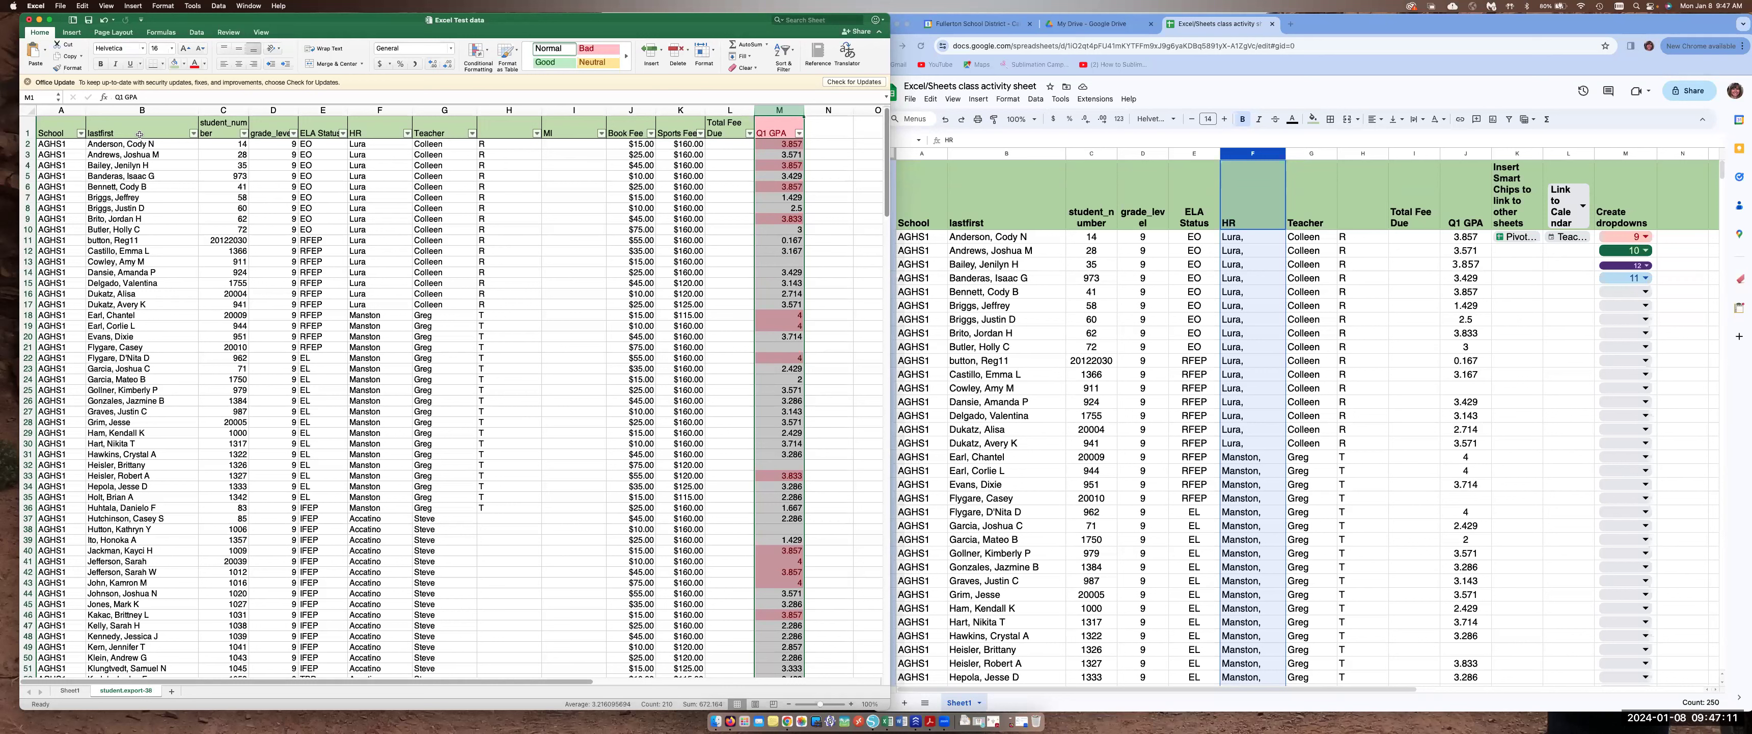
Copy the student numbers from rows 2 to 28 of the Google Sheet and paste them below the Excel data starting at C251
{"action": "left_click_drag", "start_coordinate": [1090, 239], "coordinate": [1107, 598]}
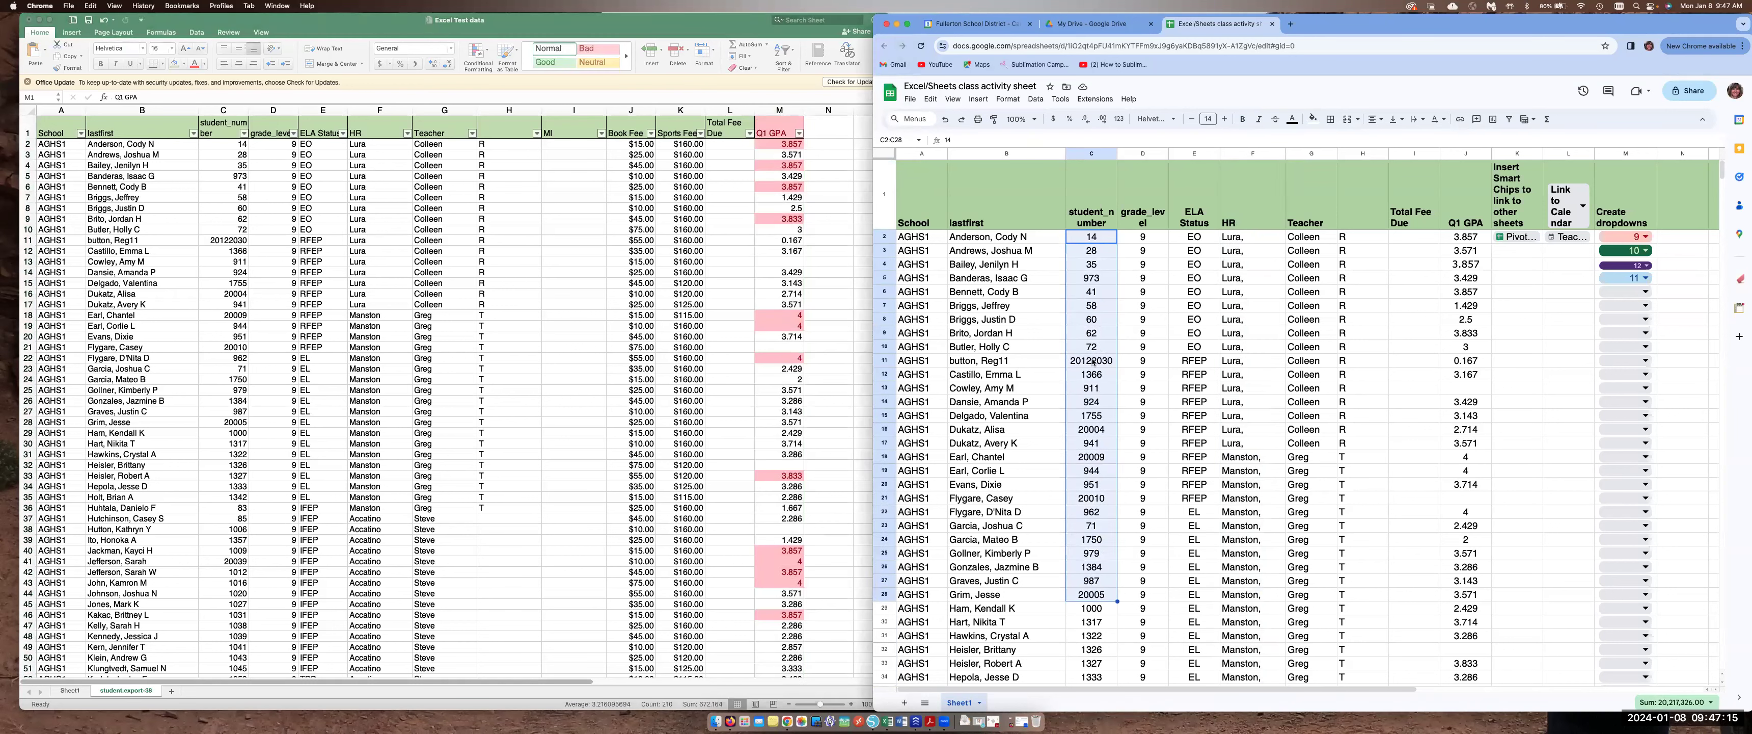
{"action": "key", "text": "super+c"}
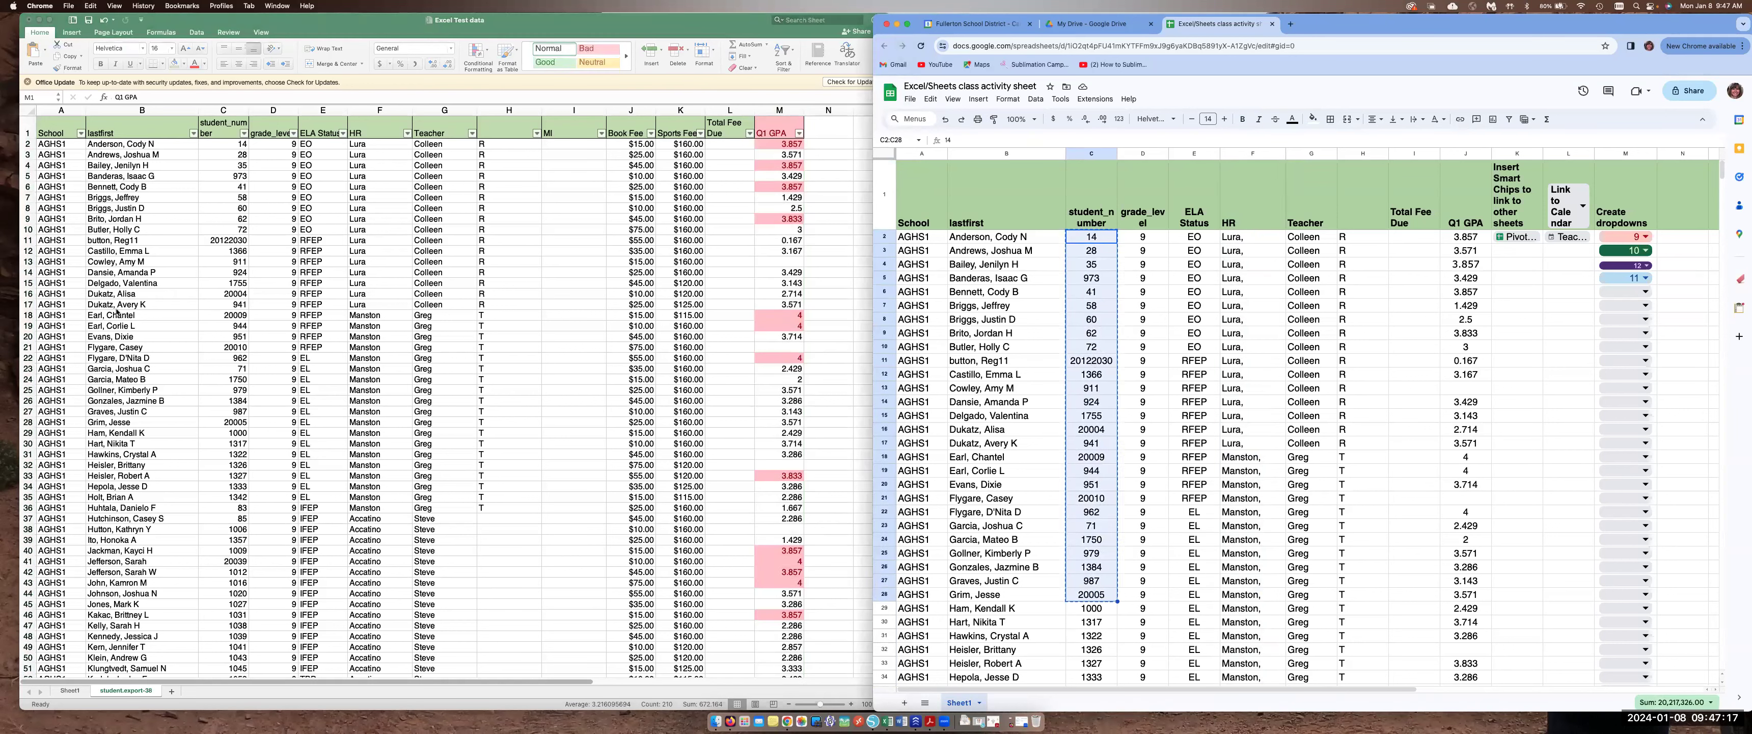
{"action": "scroll", "coordinate": [186, 170], "scroll_direction": "down", "scroll_amount": 15}
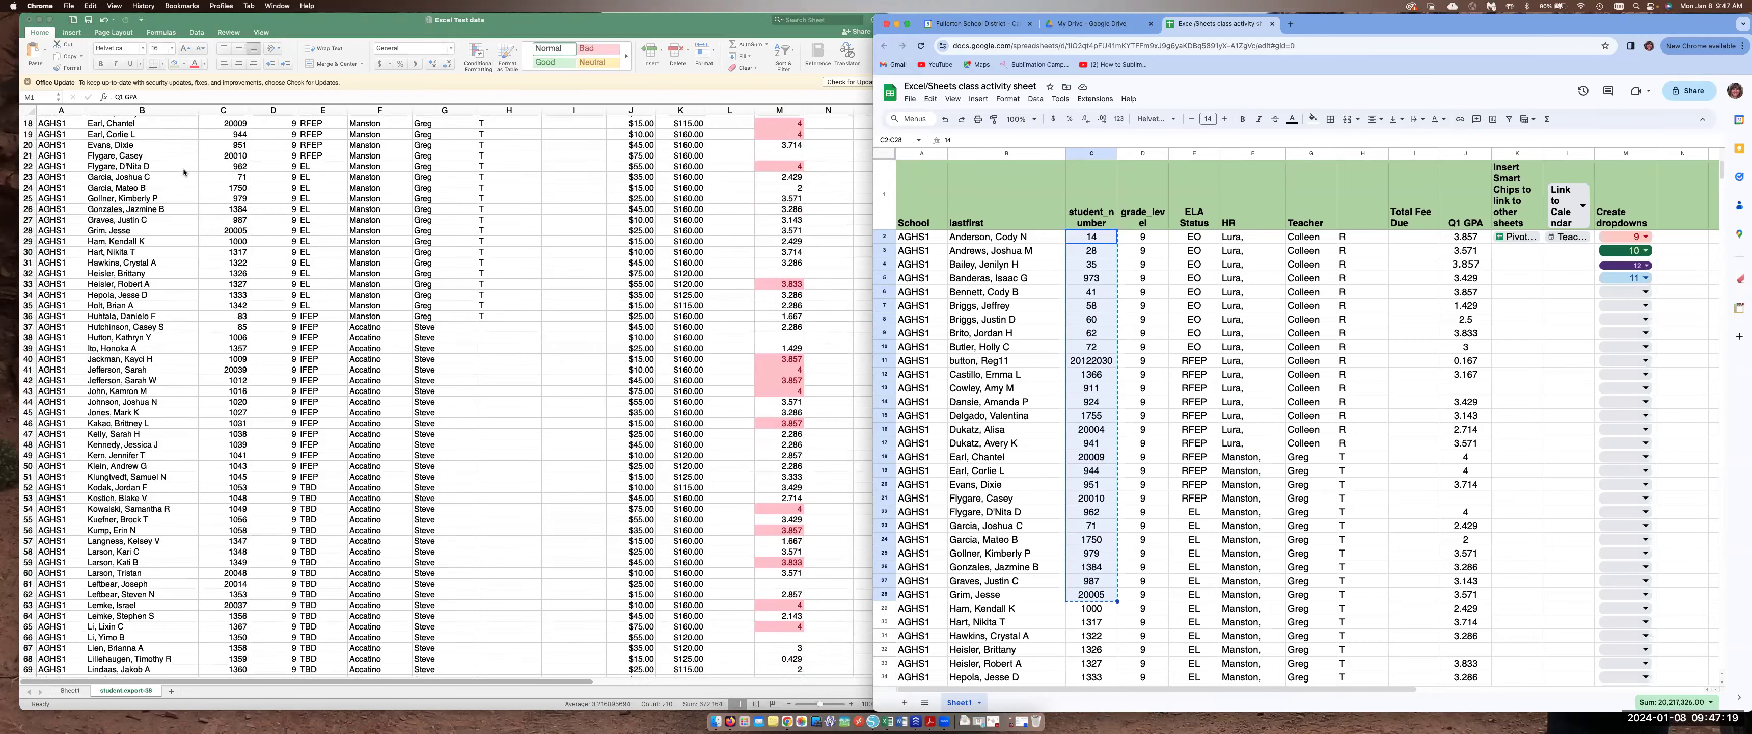
{"action": "scroll", "coordinate": [184, 172], "scroll_direction": "down", "scroll_amount": 20}
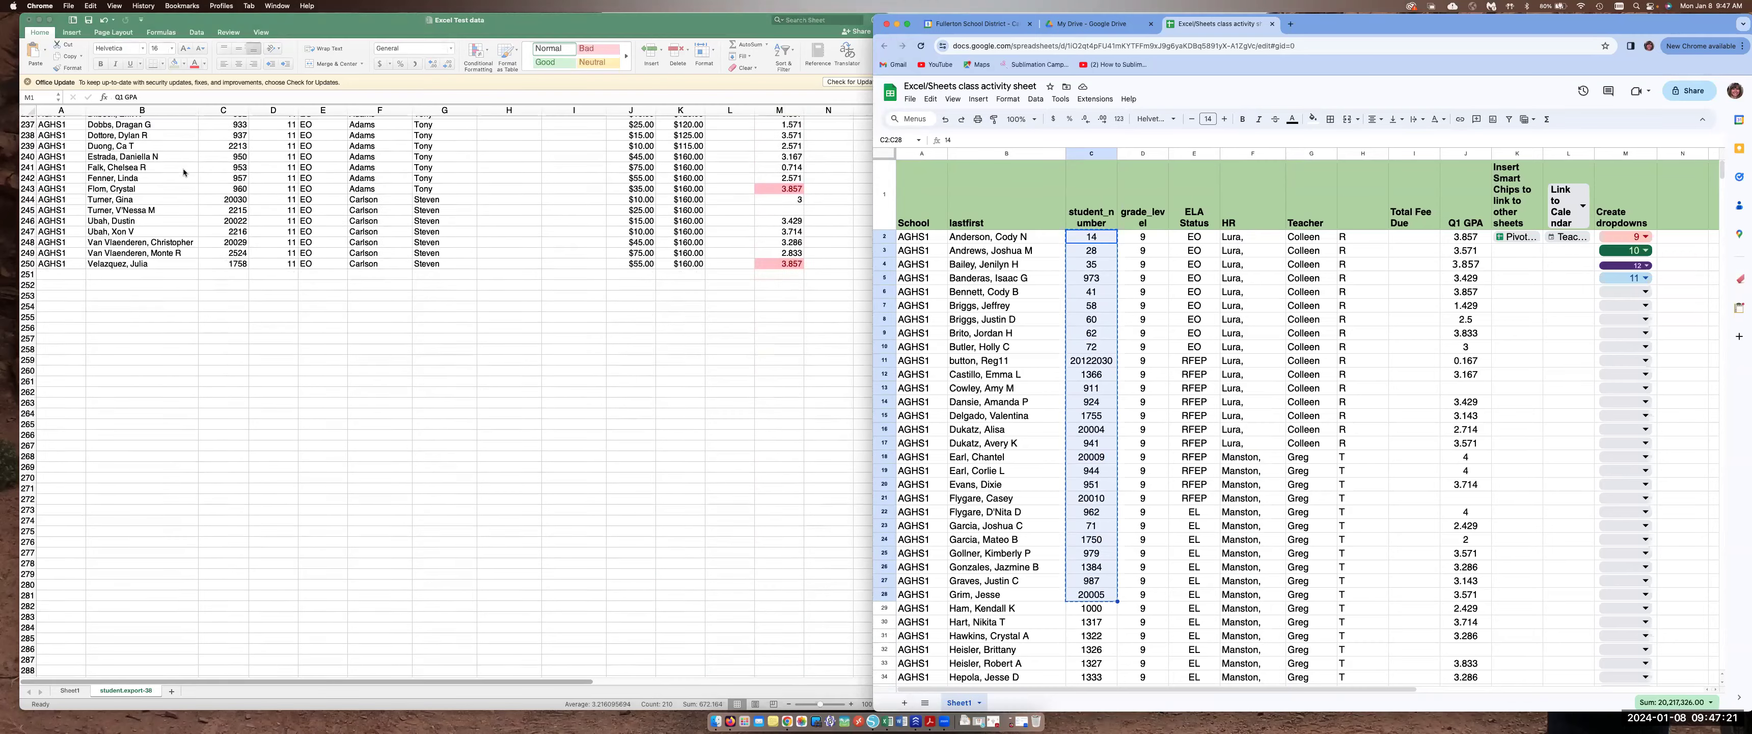
{"action": "scroll", "coordinate": [204, 205], "scroll_direction": "up", "scroll_amount": 5}
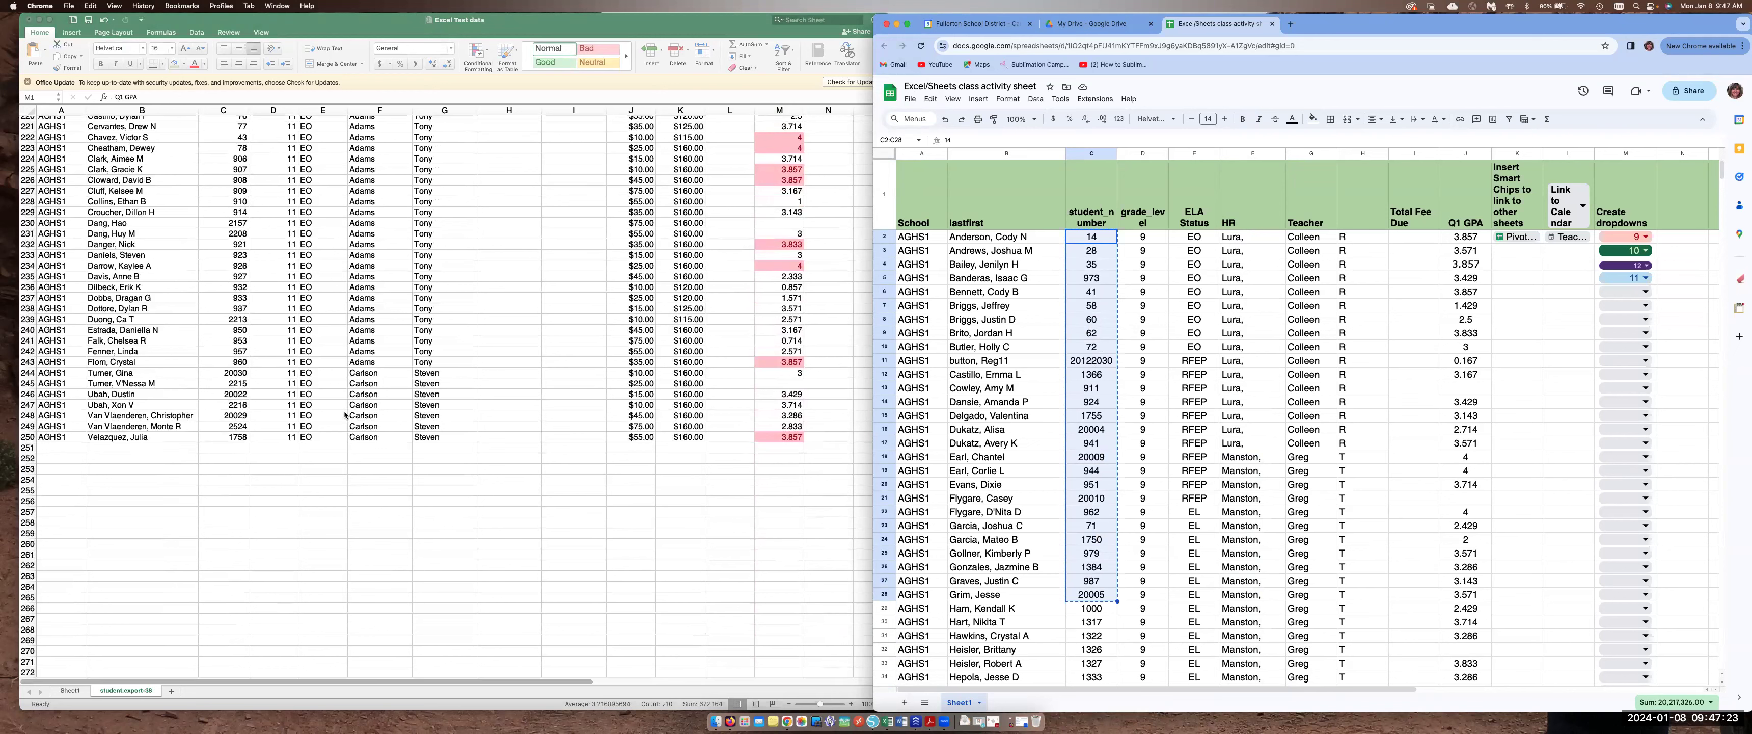
{"action": "left_click", "coordinate": [219, 449]}
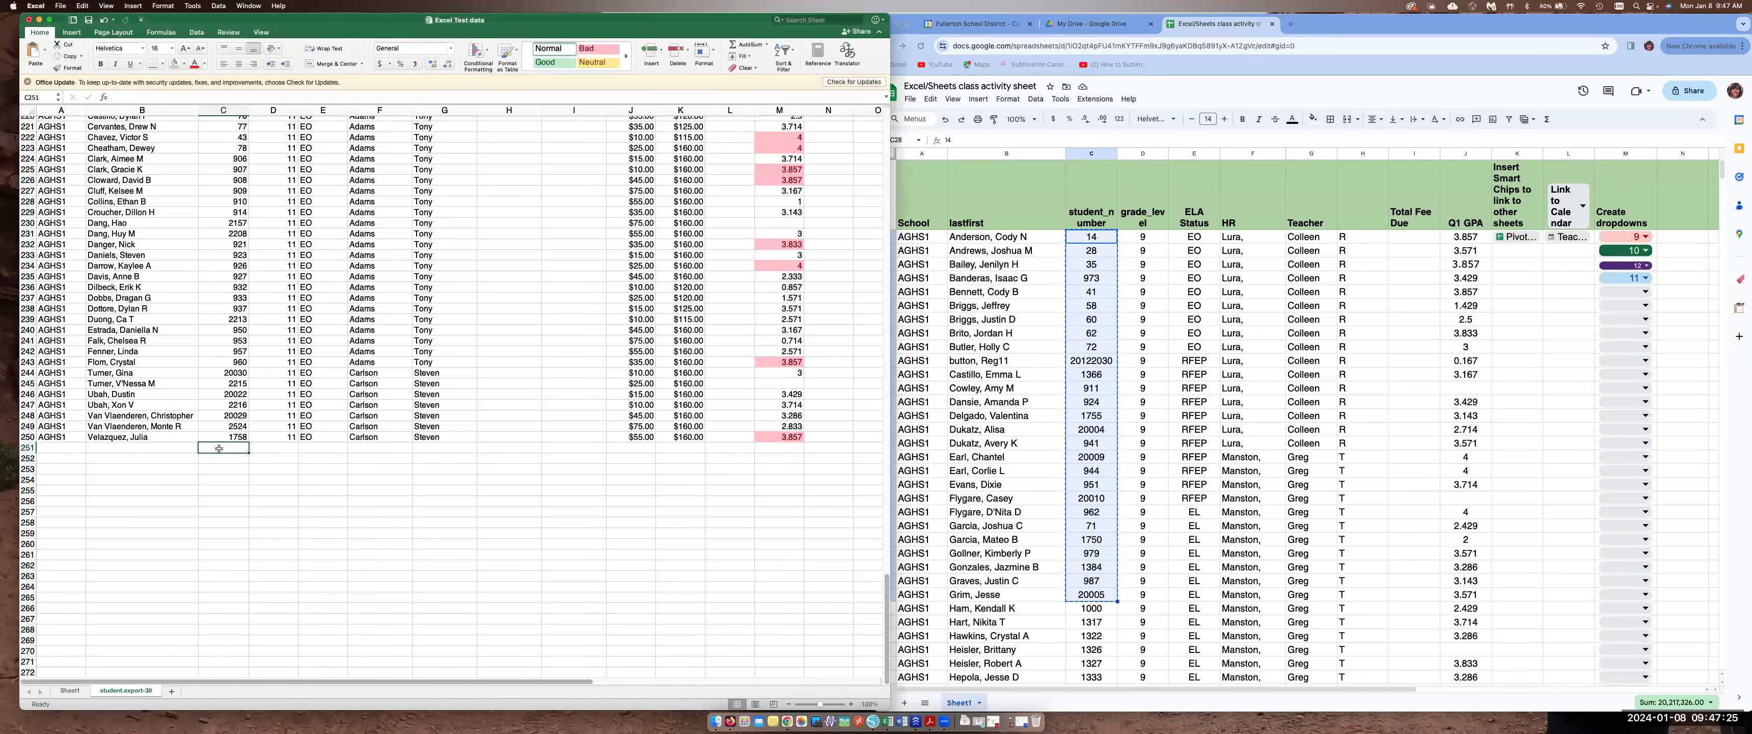
{"action": "key", "text": "super+v"}
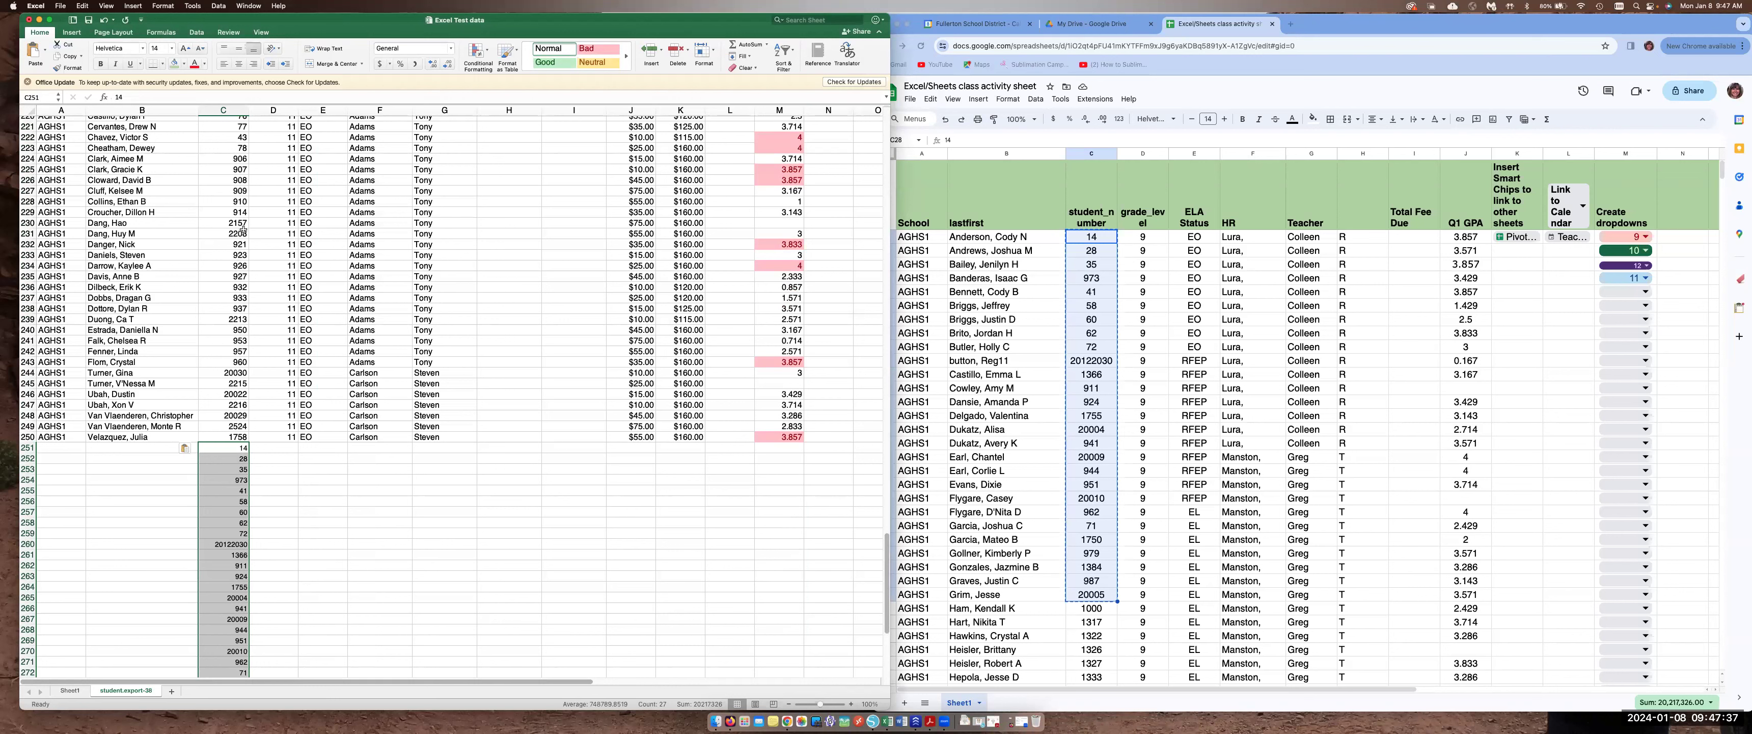
Highlight the unique values in the student_number column with a Duplicate Values conditional formatting rule set to unique
{"action": "left_click", "coordinate": [224, 110]}
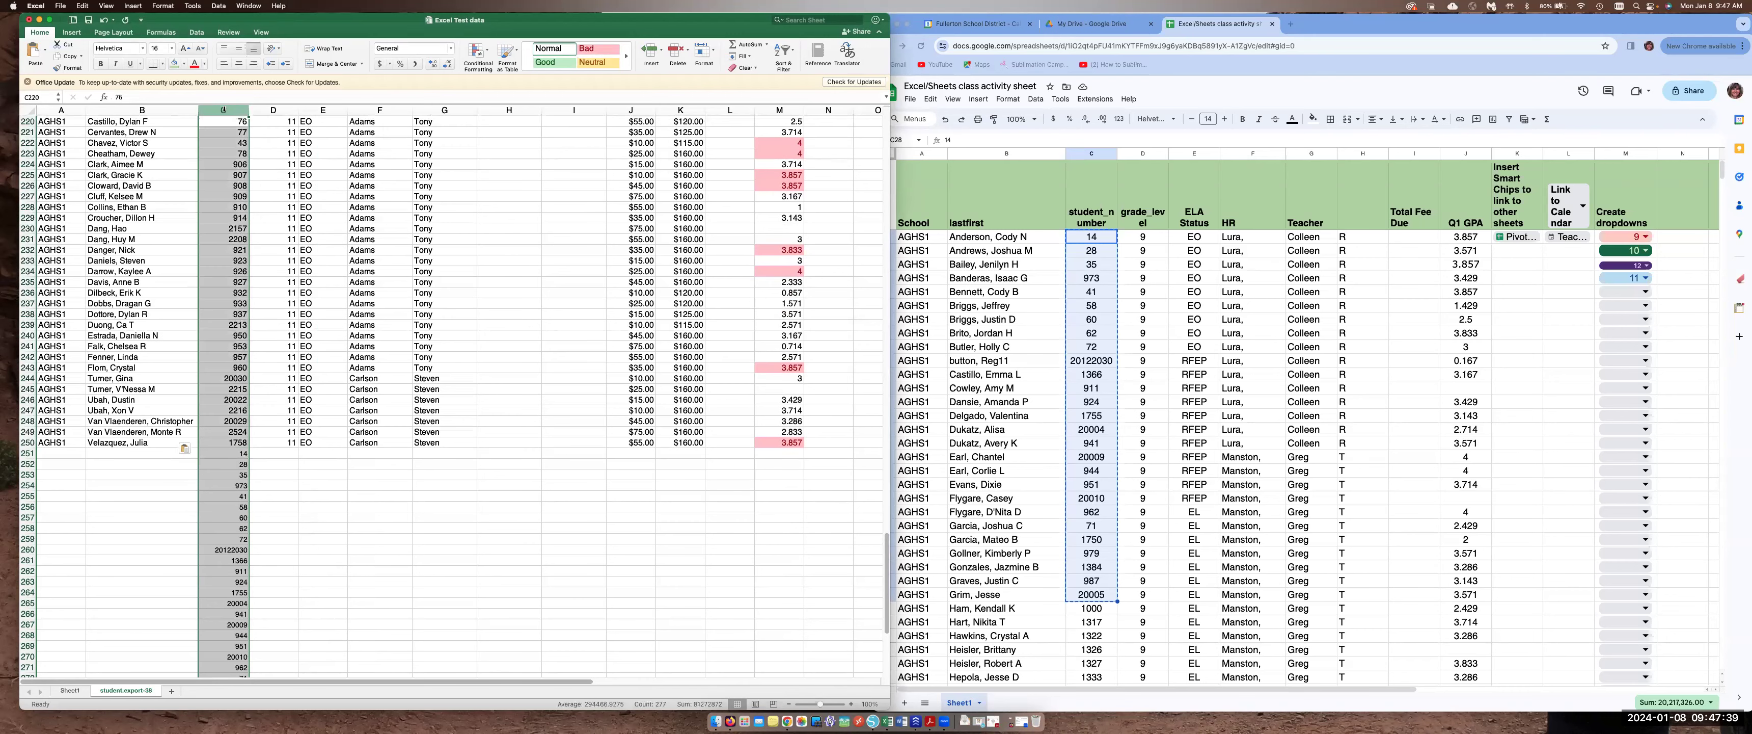
{"action": "left_click", "coordinate": [486, 51]}
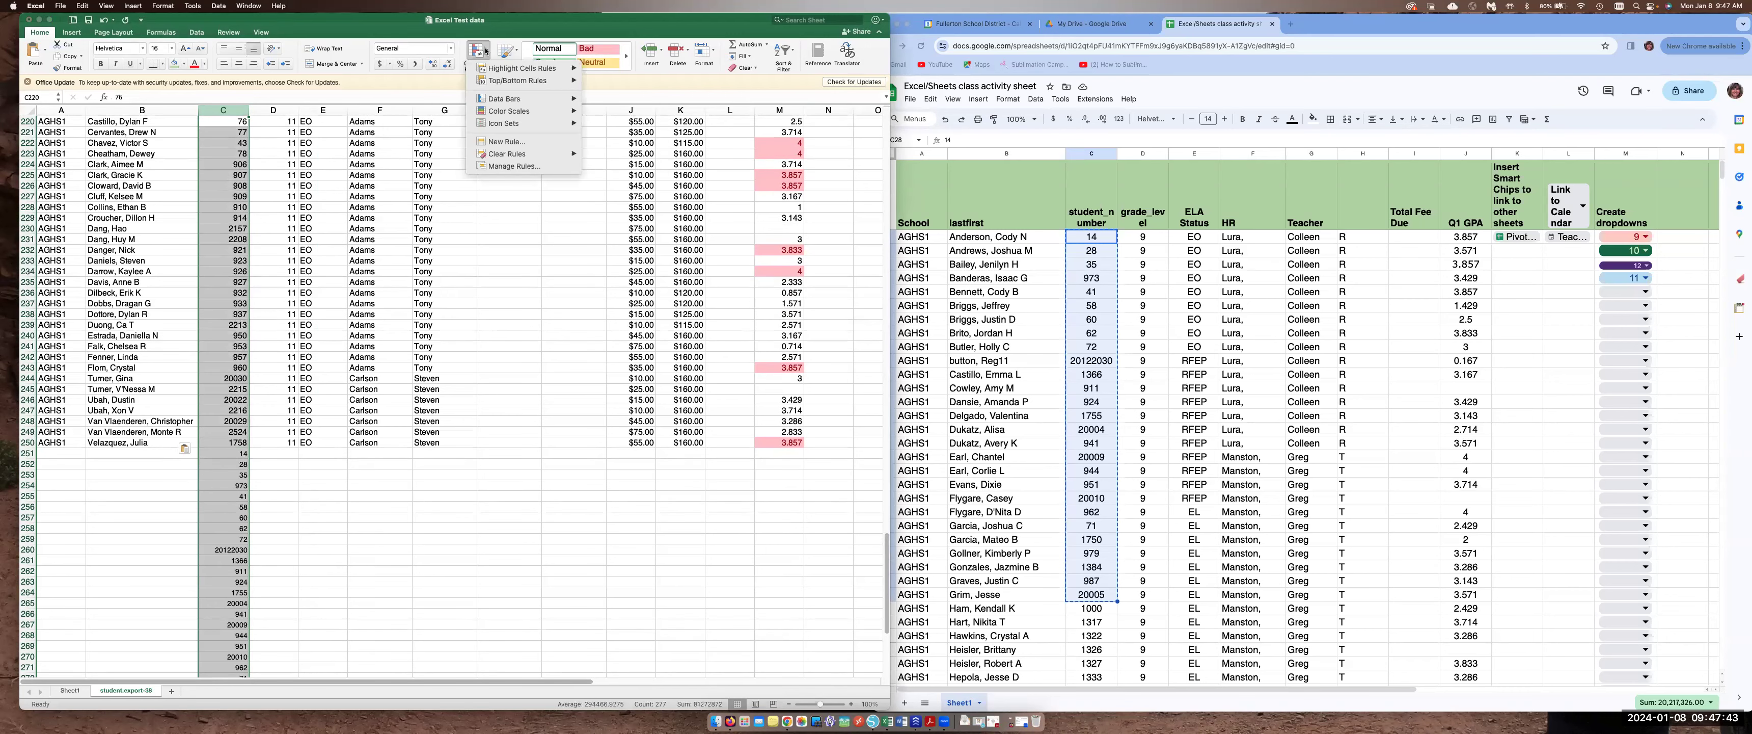
{"action": "mouse_move", "coordinate": [494, 70]}
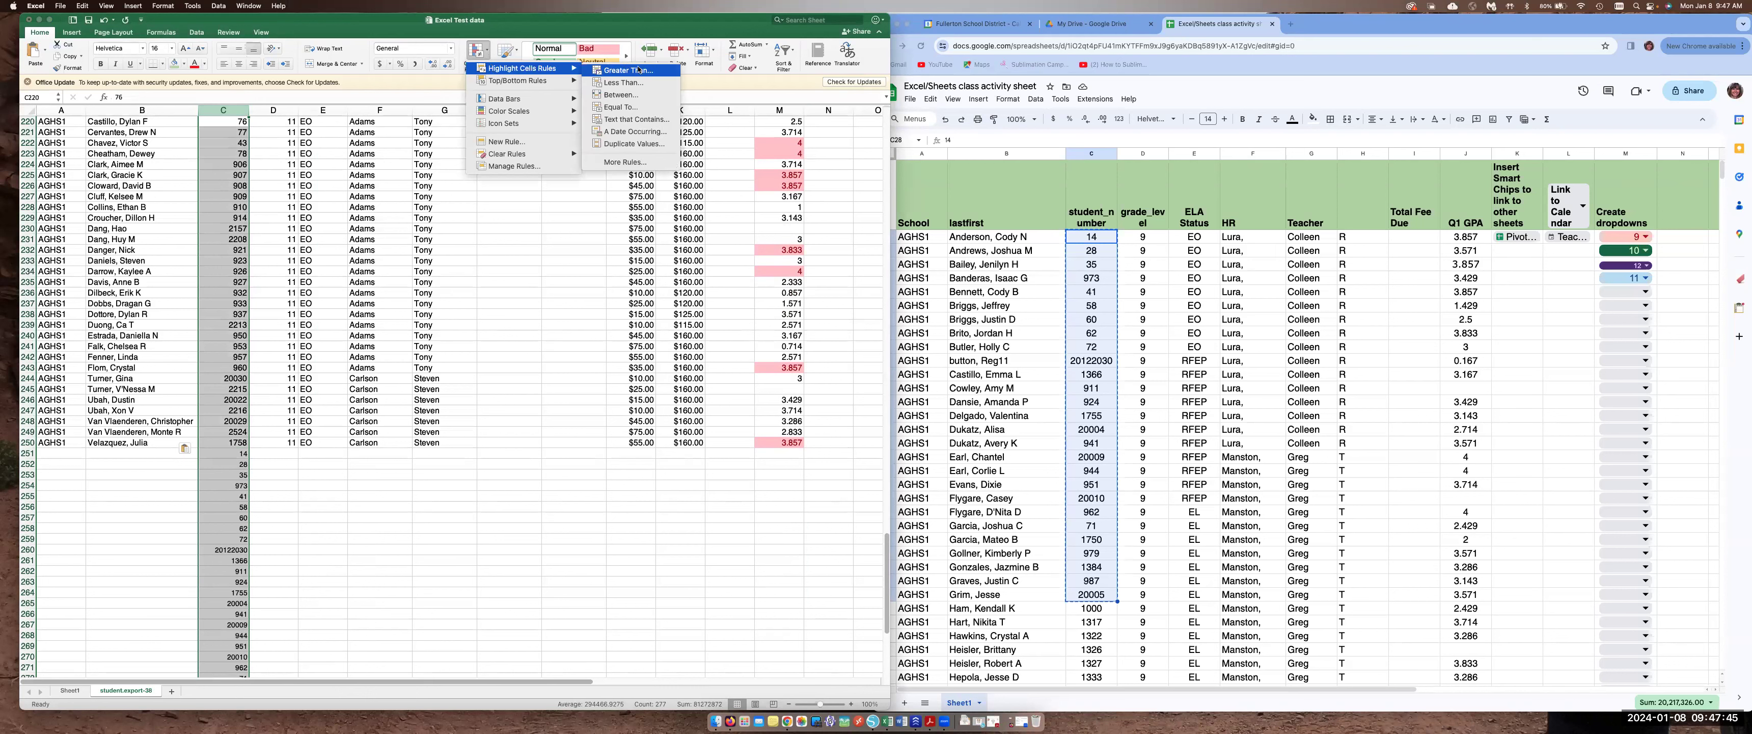
{"action": "left_click", "coordinate": [627, 144]}
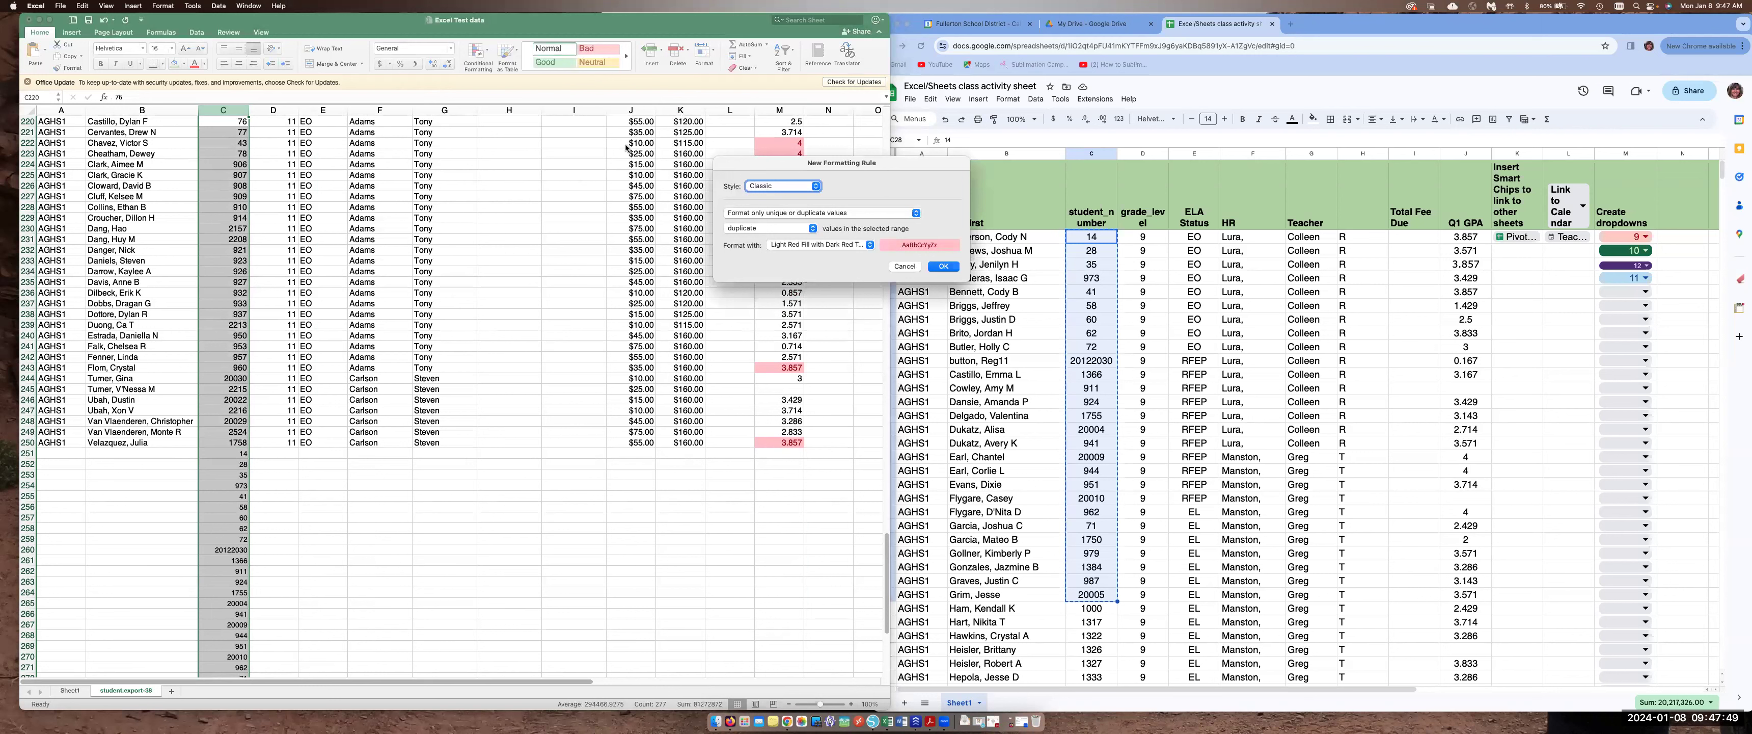
{"action": "left_click", "coordinate": [758, 230]}
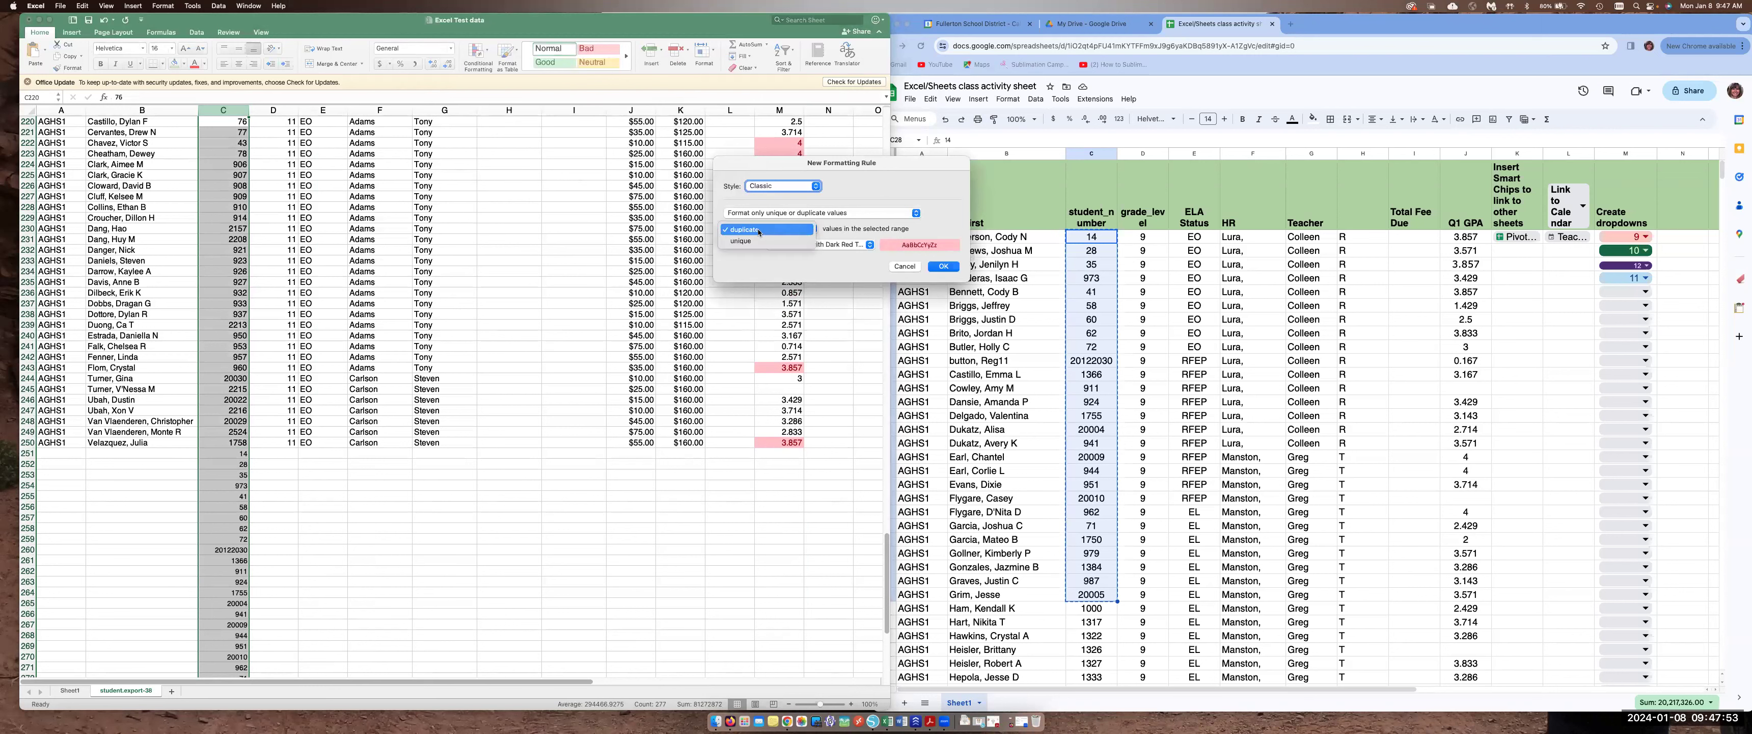
{"action": "left_click", "coordinate": [753, 241]}
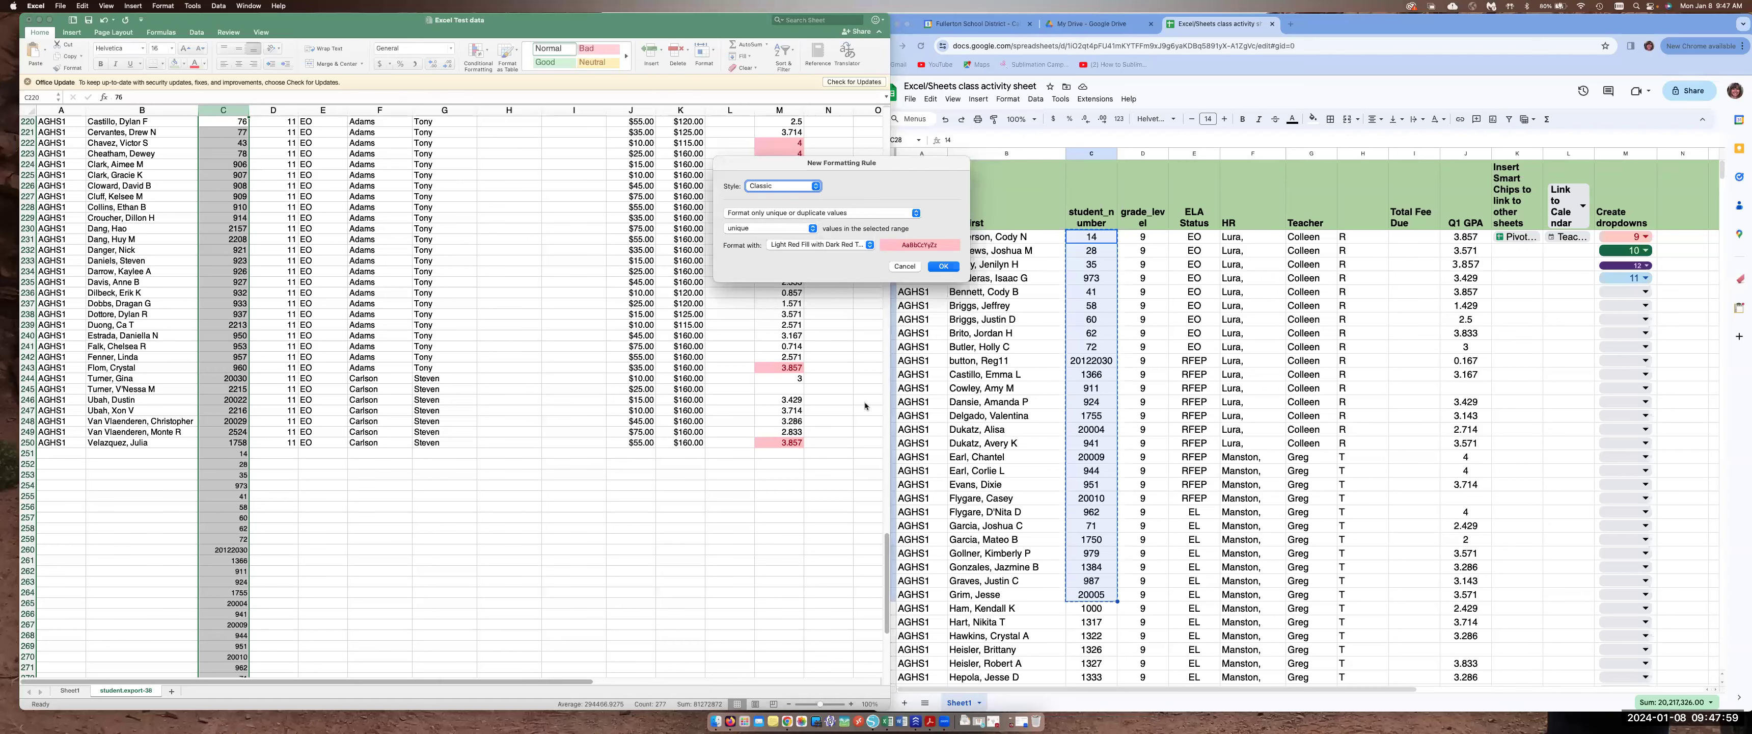
{"action": "left_click", "coordinate": [950, 268]}
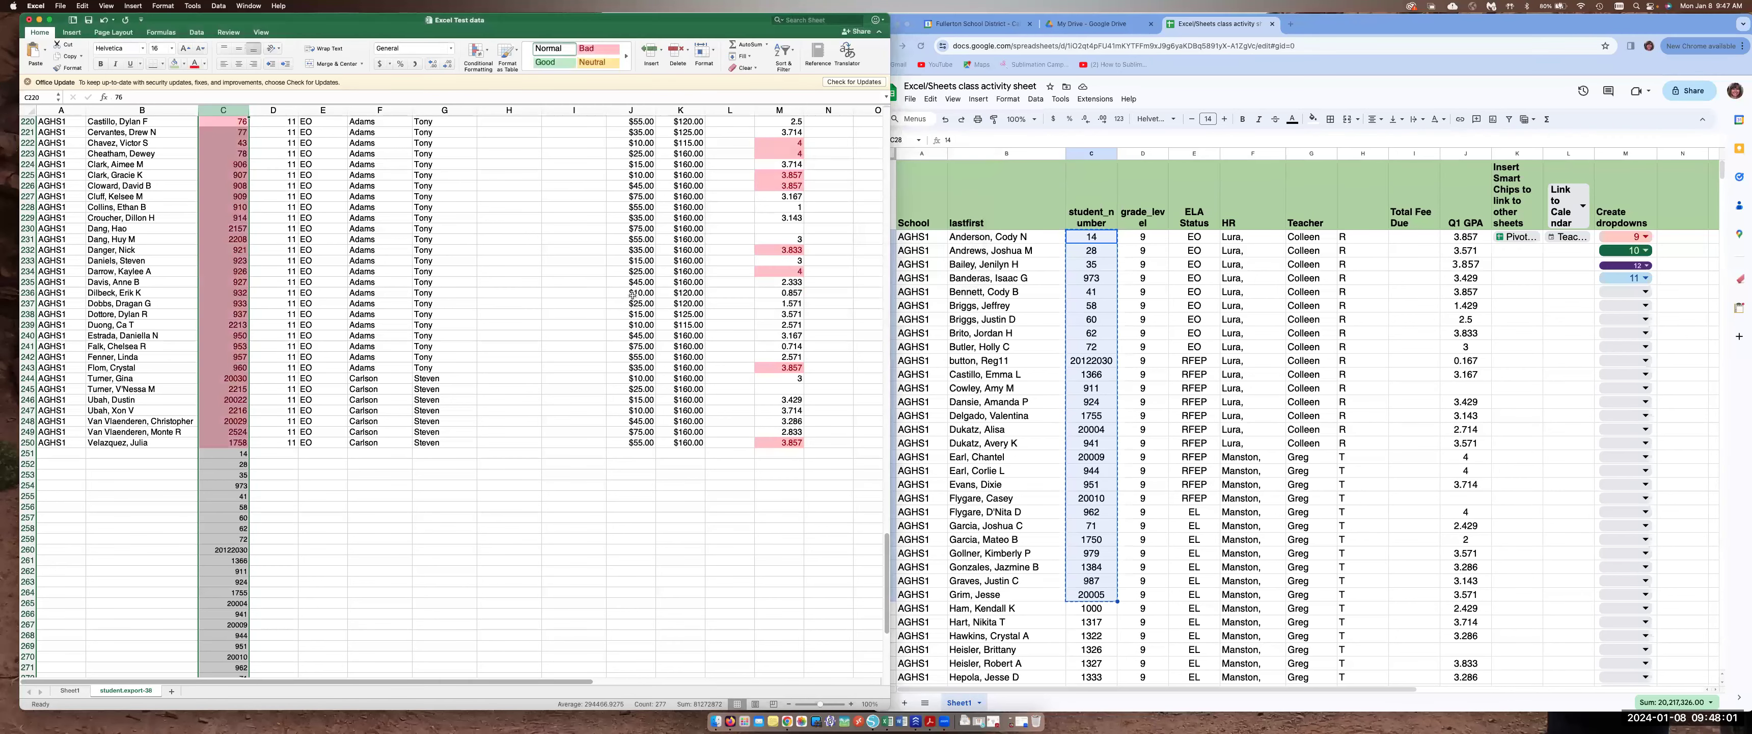
{"action": "scroll", "coordinate": [260, 446], "scroll_direction": "up", "scroll_amount": 15}
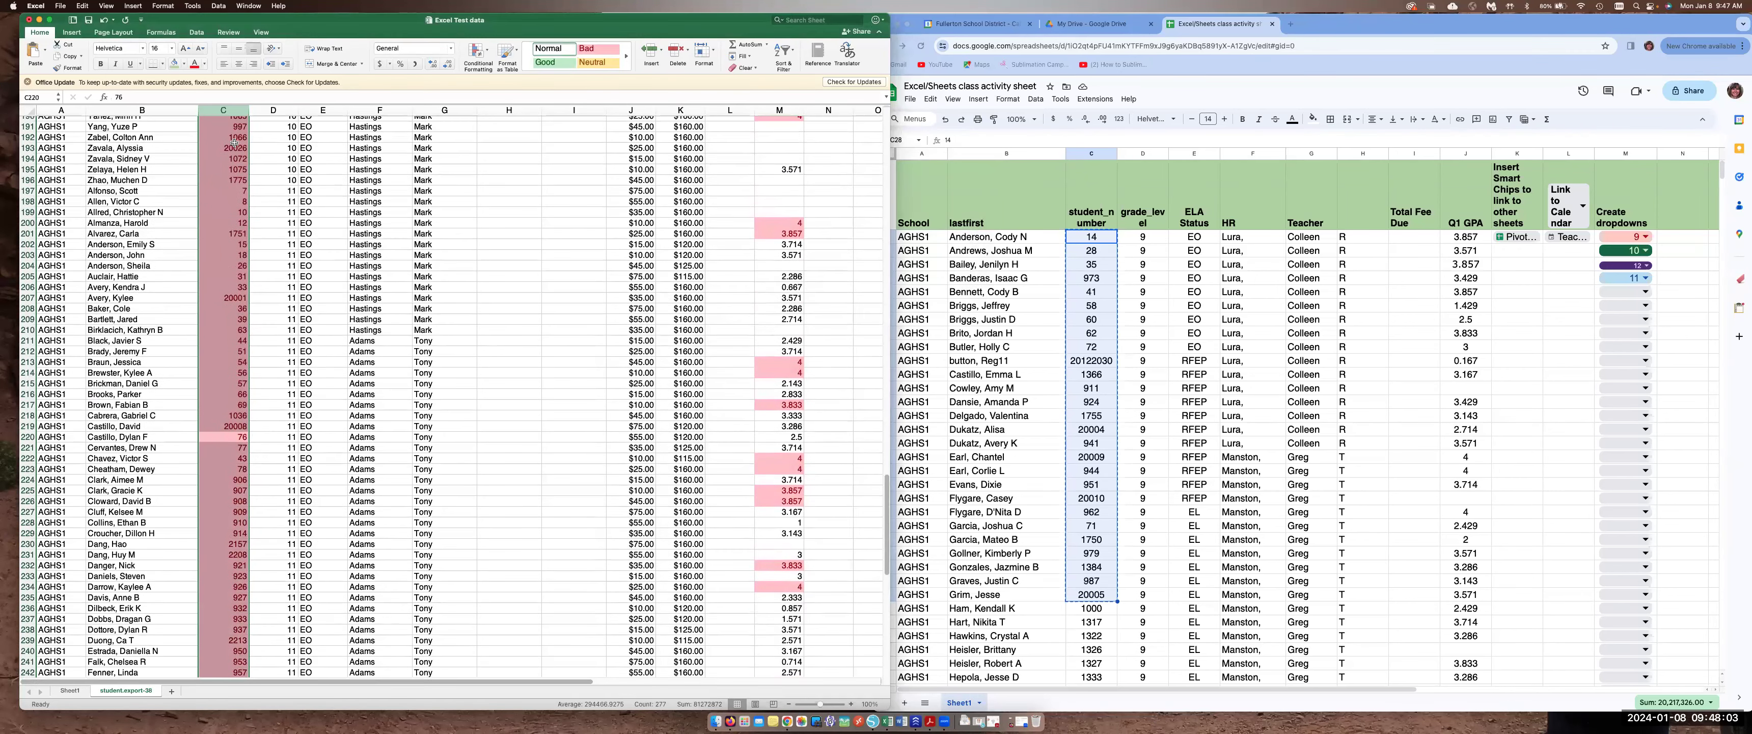
{"action": "scroll", "coordinate": [233, 222], "scroll_direction": "up", "scroll_amount": 20}
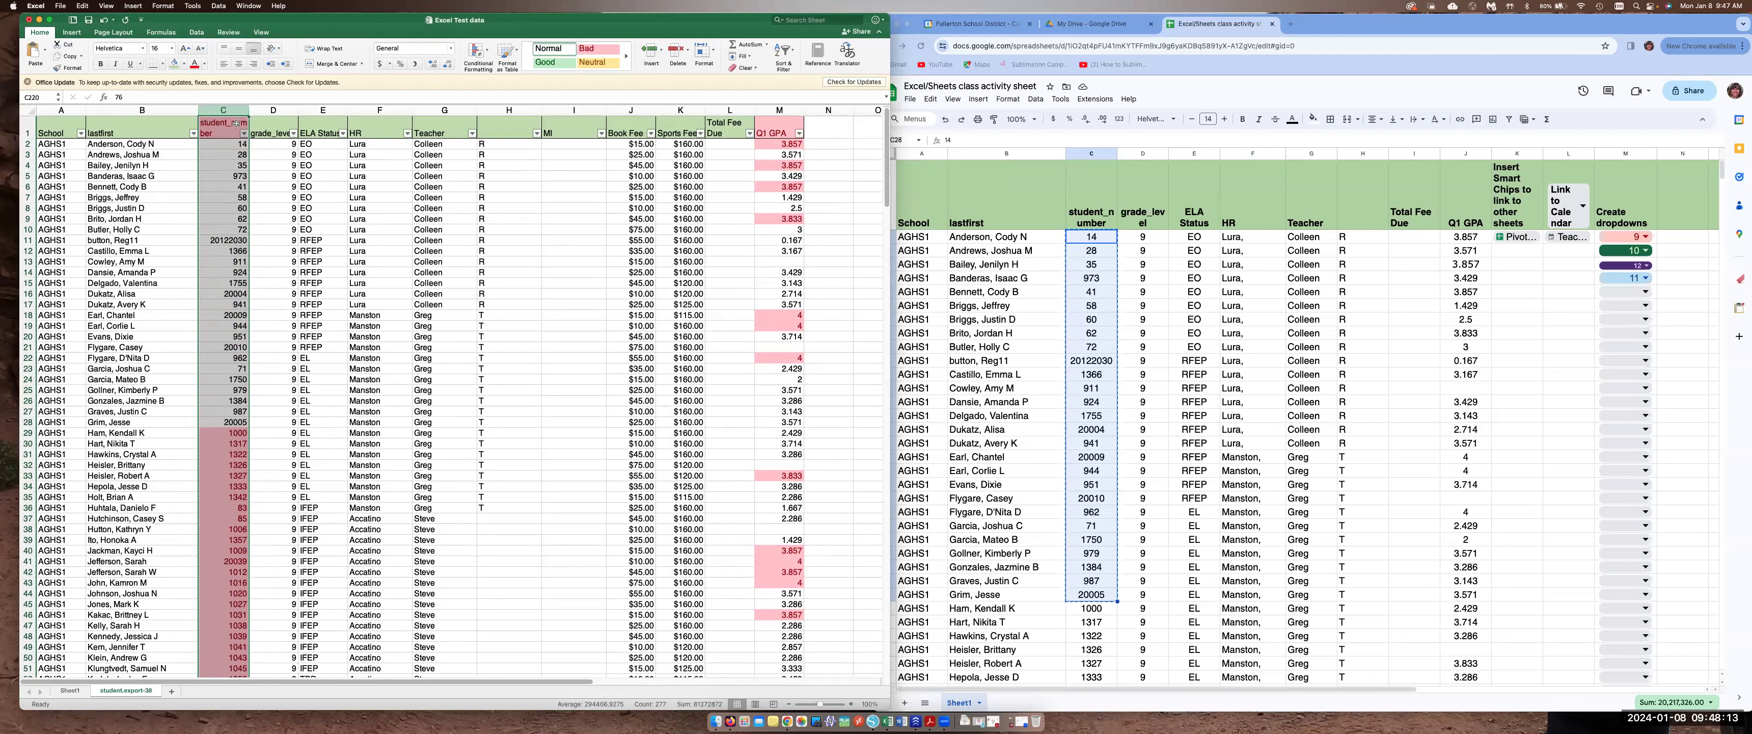
{"action": "left_click", "coordinate": [230, 143]}
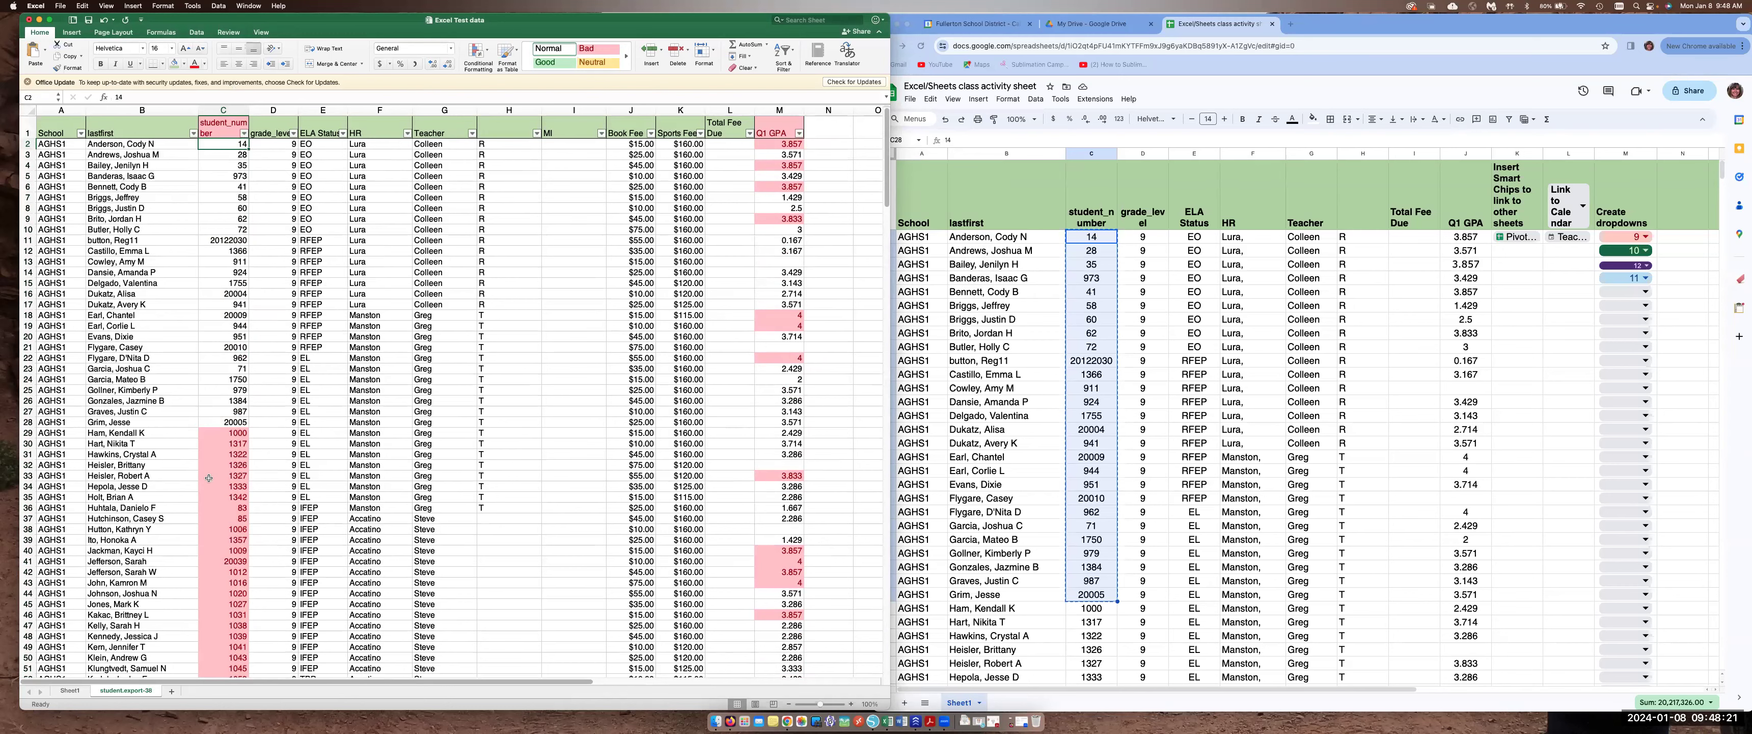
{"action": "scroll", "coordinate": [238, 566], "scroll_direction": "down", "scroll_amount": 20}
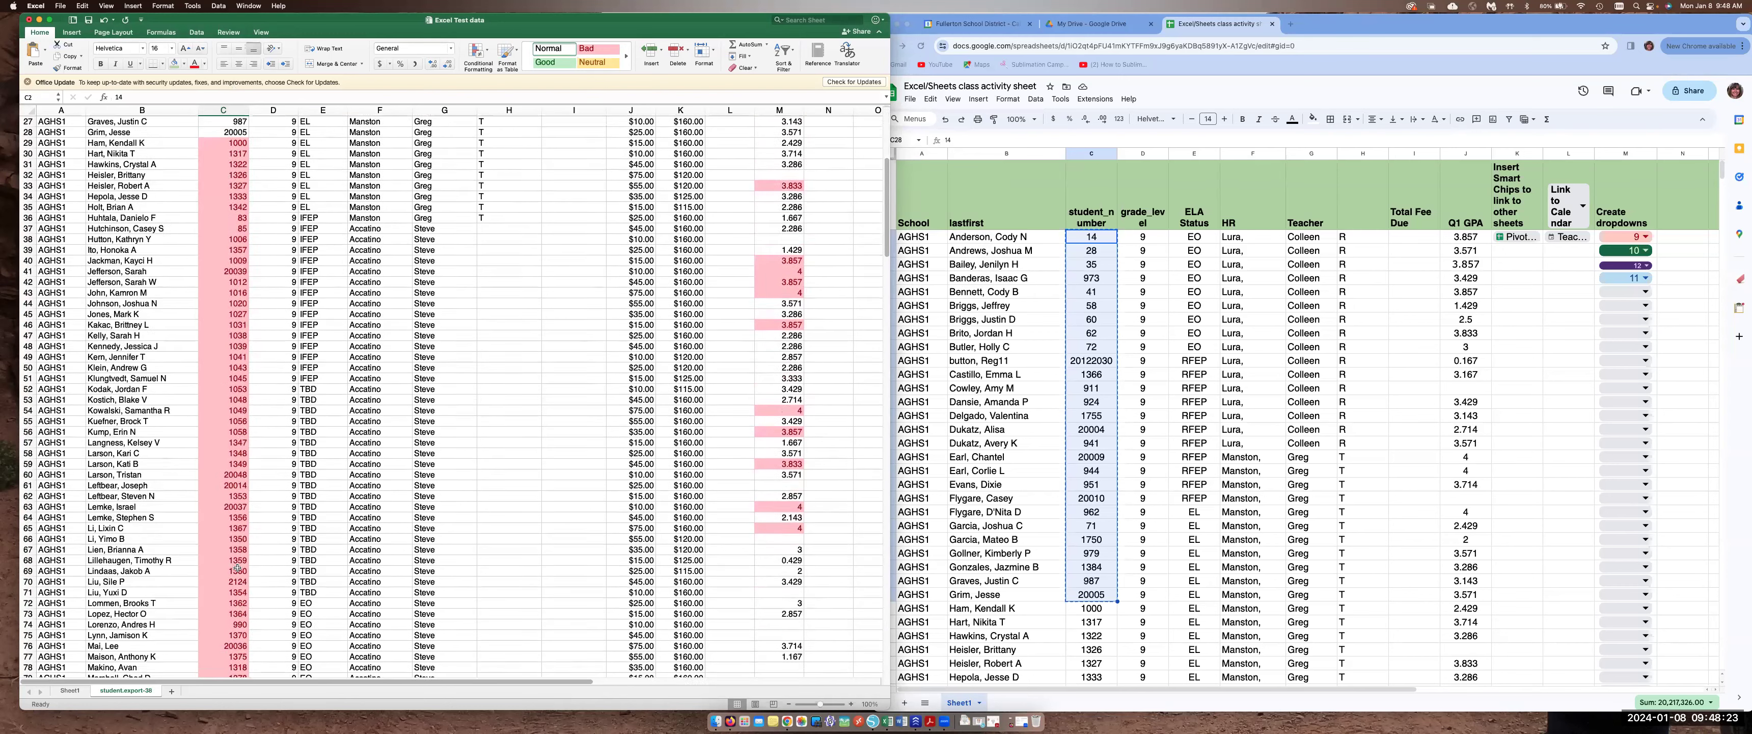
{"action": "scroll", "coordinate": [237, 566], "scroll_direction": "down", "scroll_amount": 20}
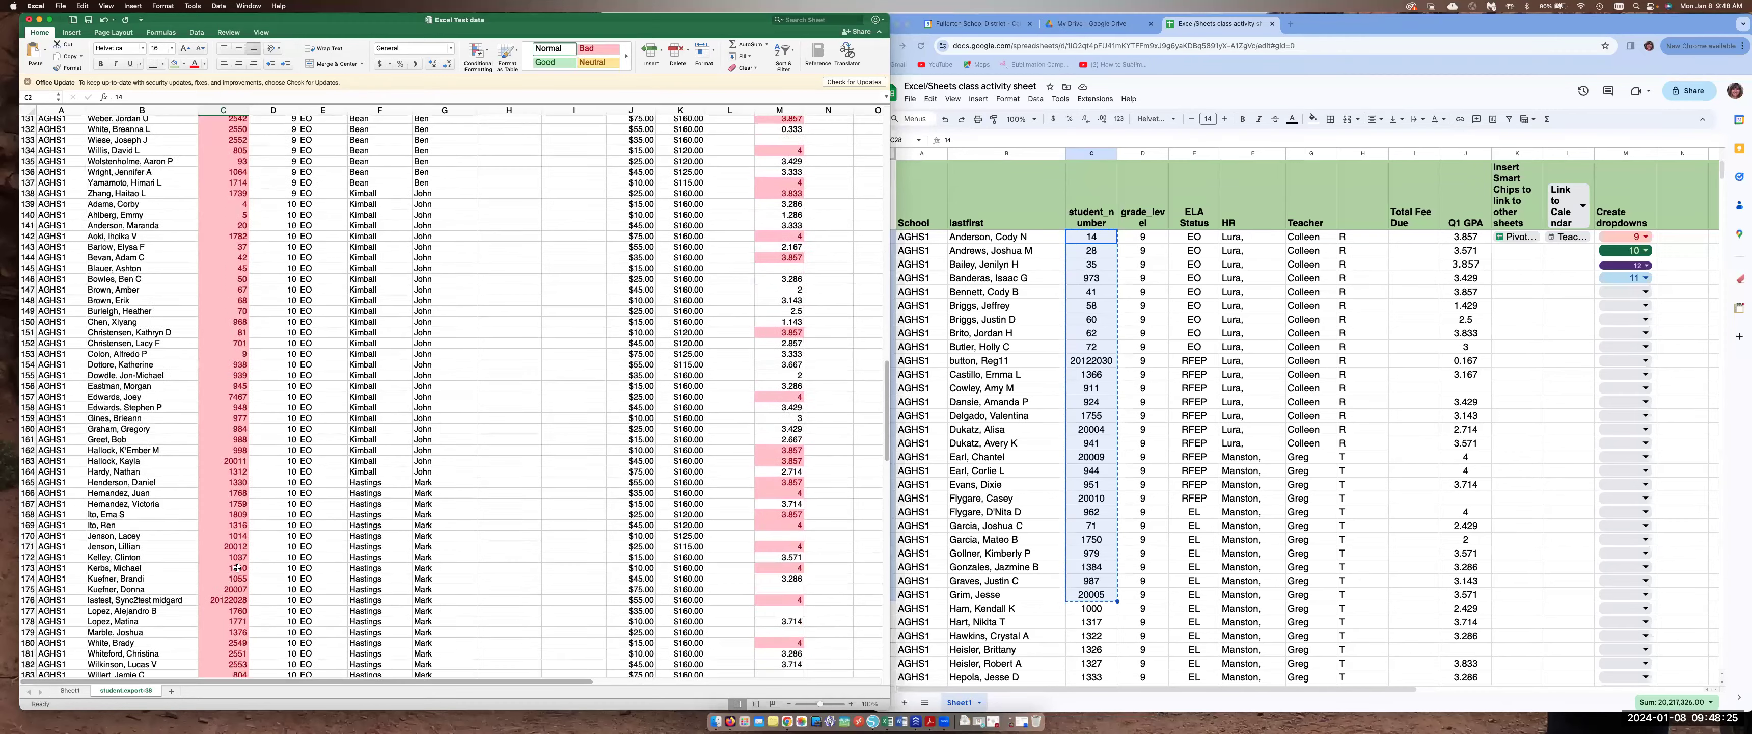
{"action": "scroll", "coordinate": [237, 566], "scroll_direction": "up", "scroll_amount": 20}
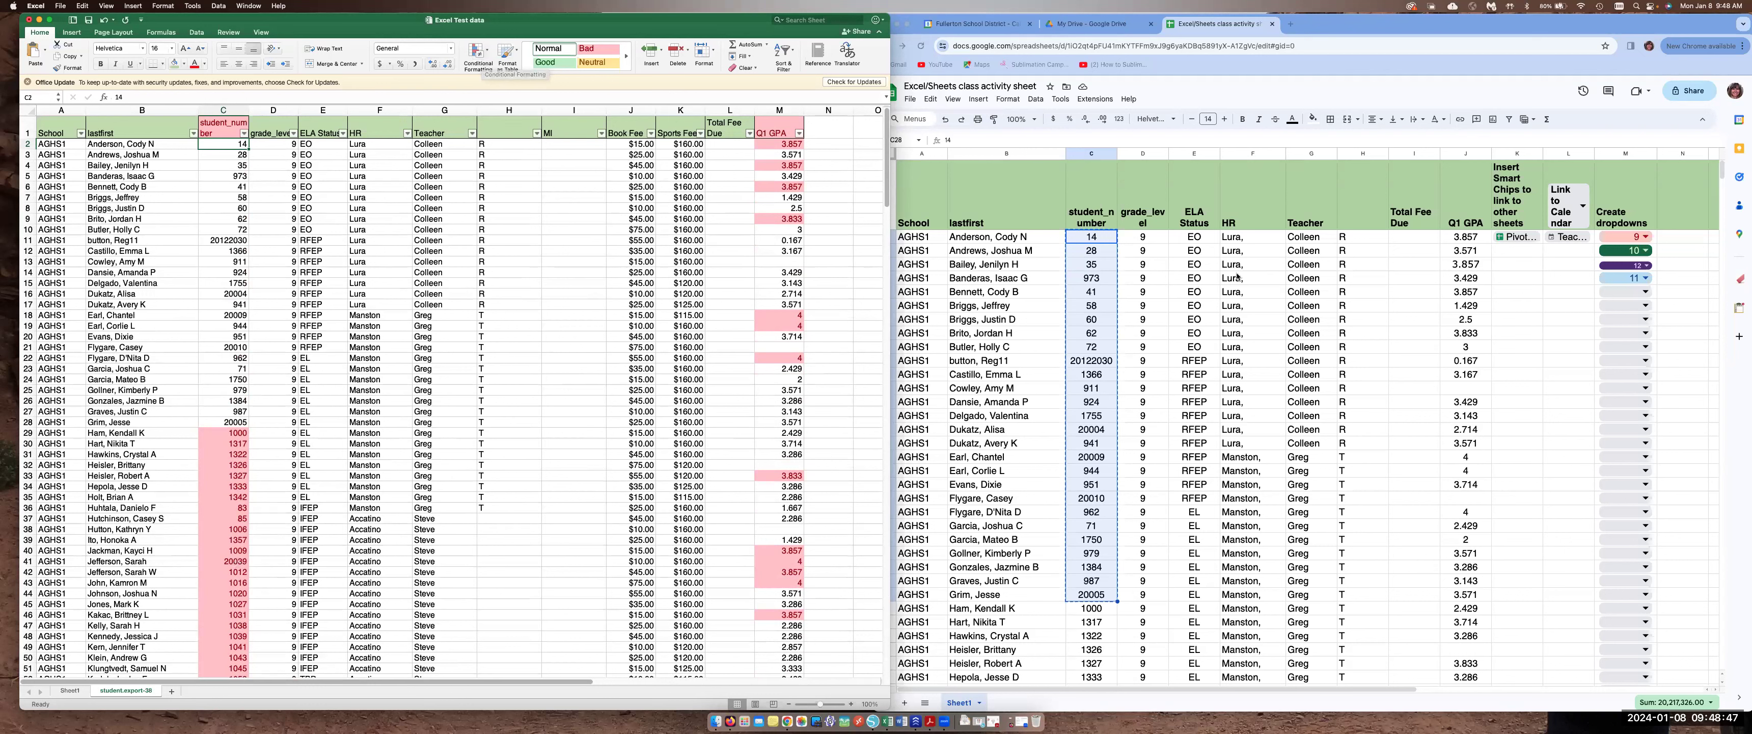
In the Google Sheet, add a conditional formatting rule highlighting Q1 GPA values greater than or equal to 3.75
{"action": "left_click", "coordinate": [1426, 28]}
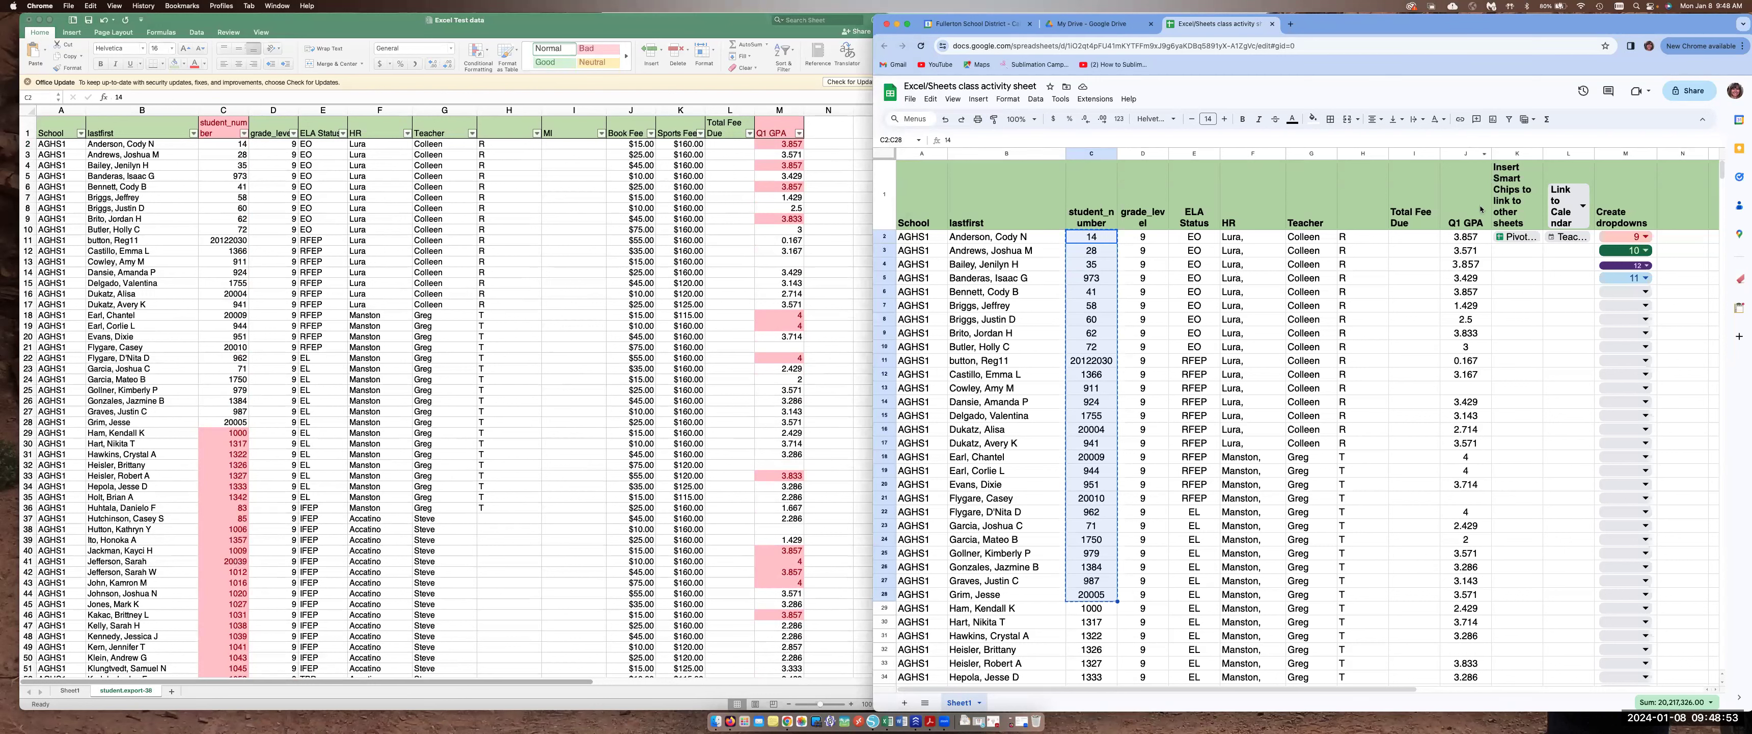
{"action": "left_click", "coordinate": [1452, 154]}
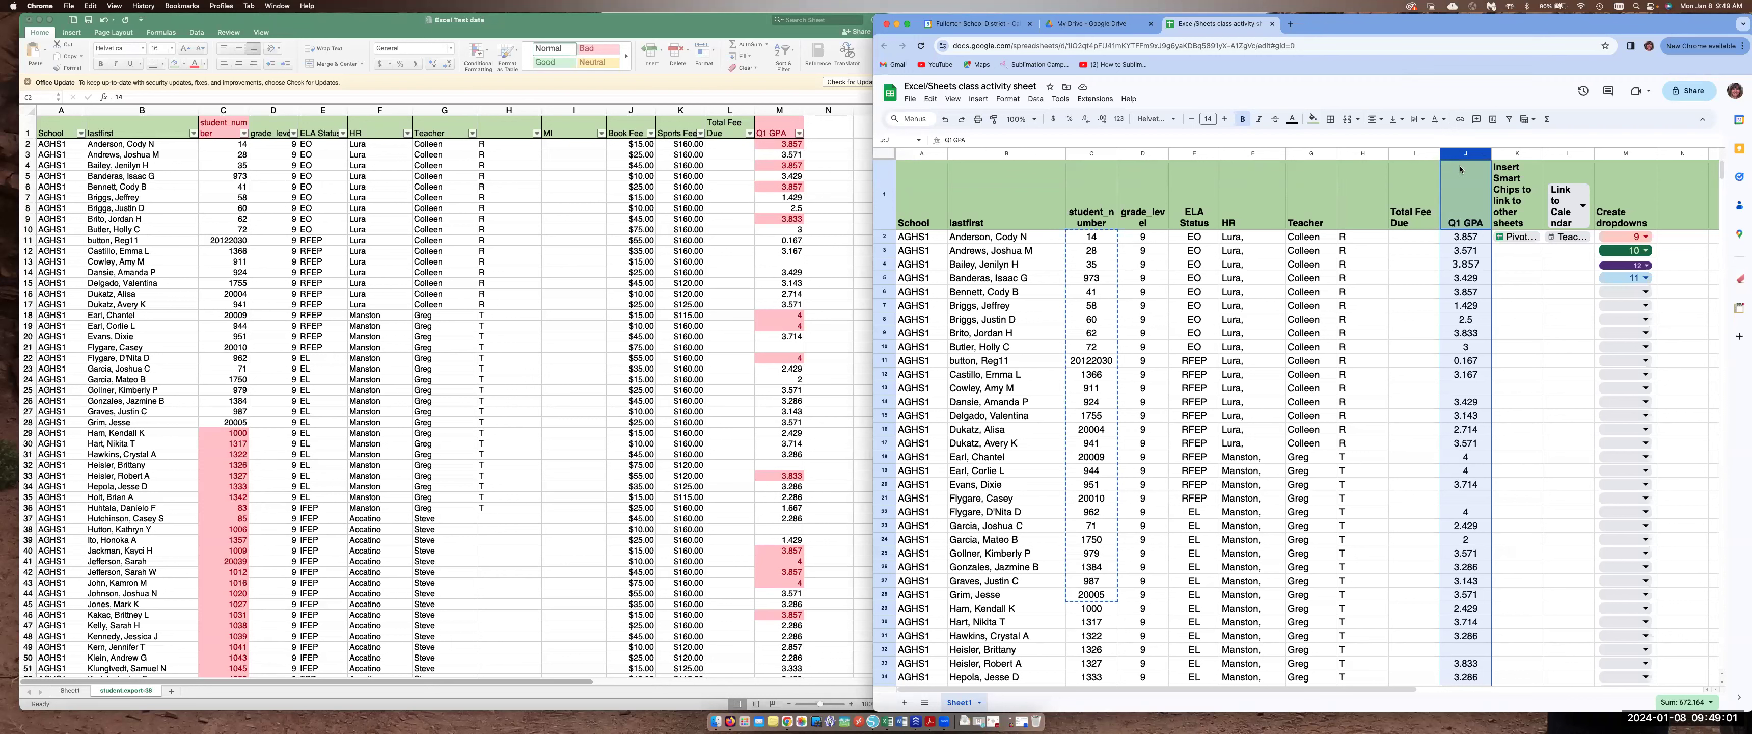
{"action": "left_click", "coordinate": [1010, 101]}
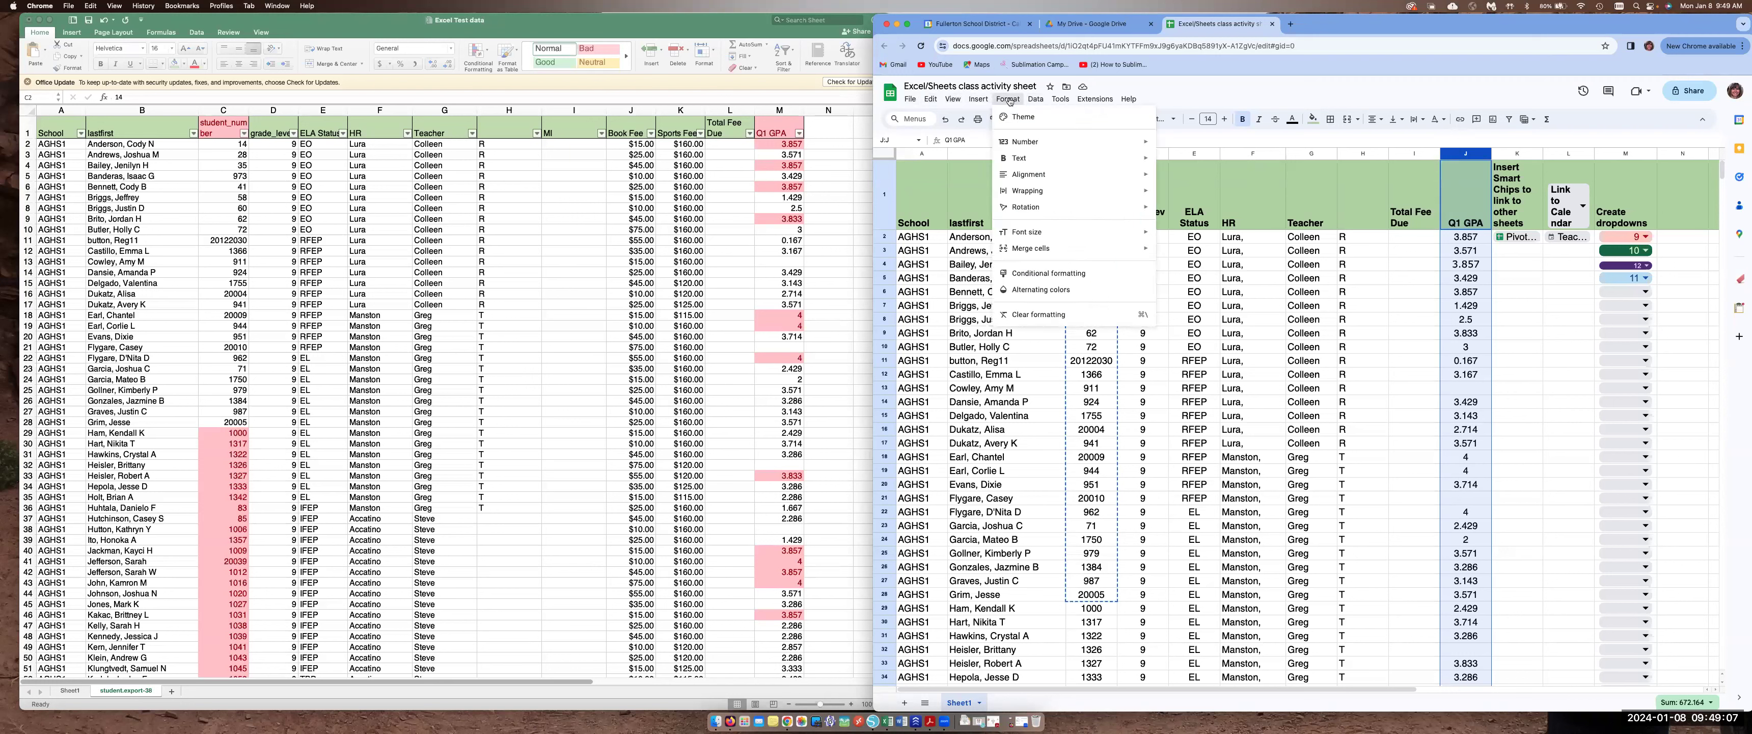
{"action": "left_click", "coordinate": [1048, 273]}
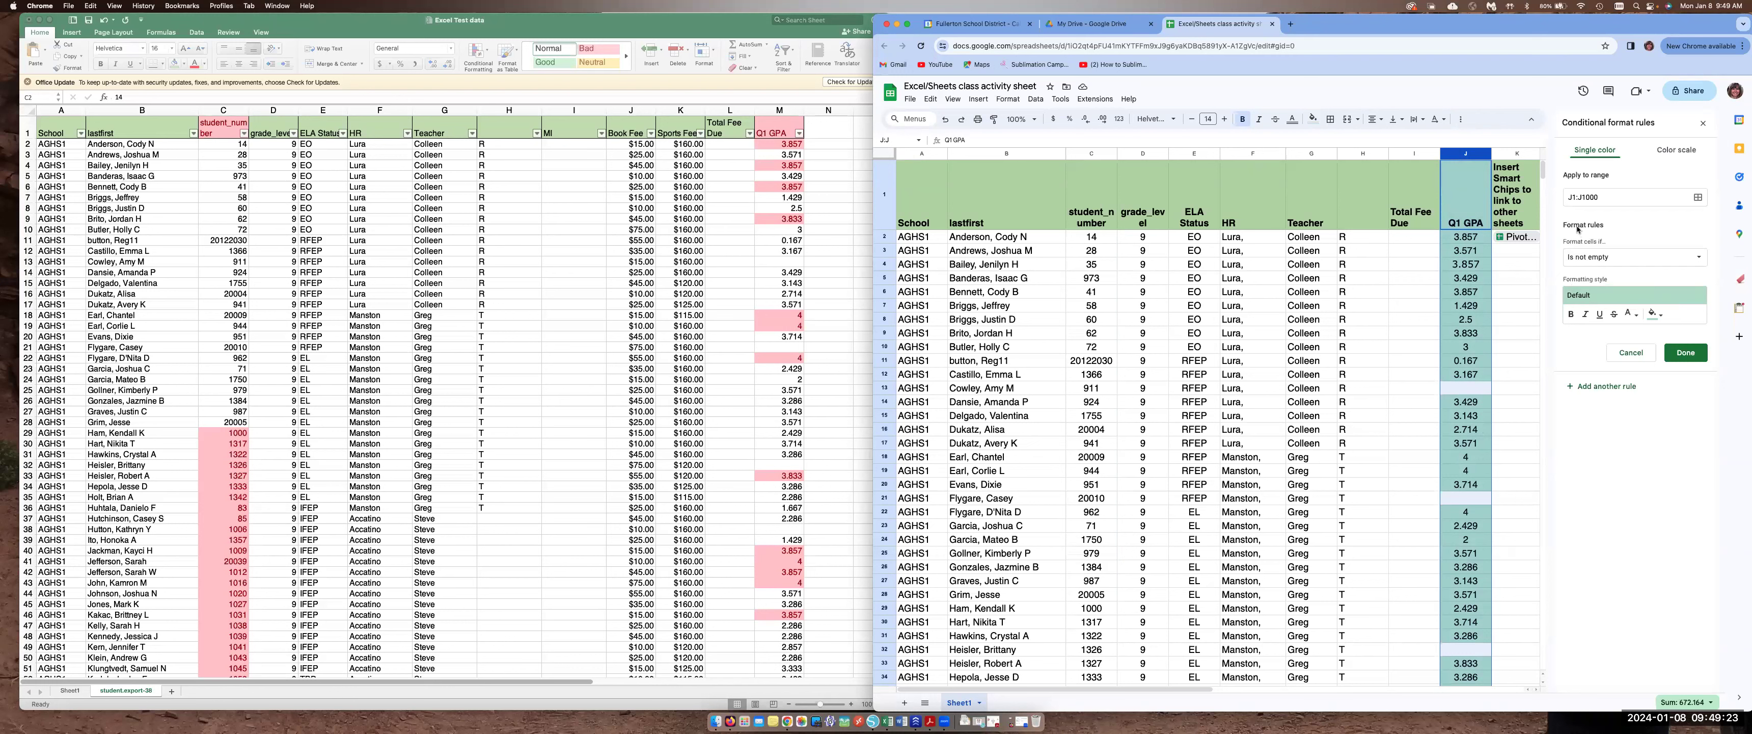
{"action": "left_click", "coordinate": [1610, 257]}
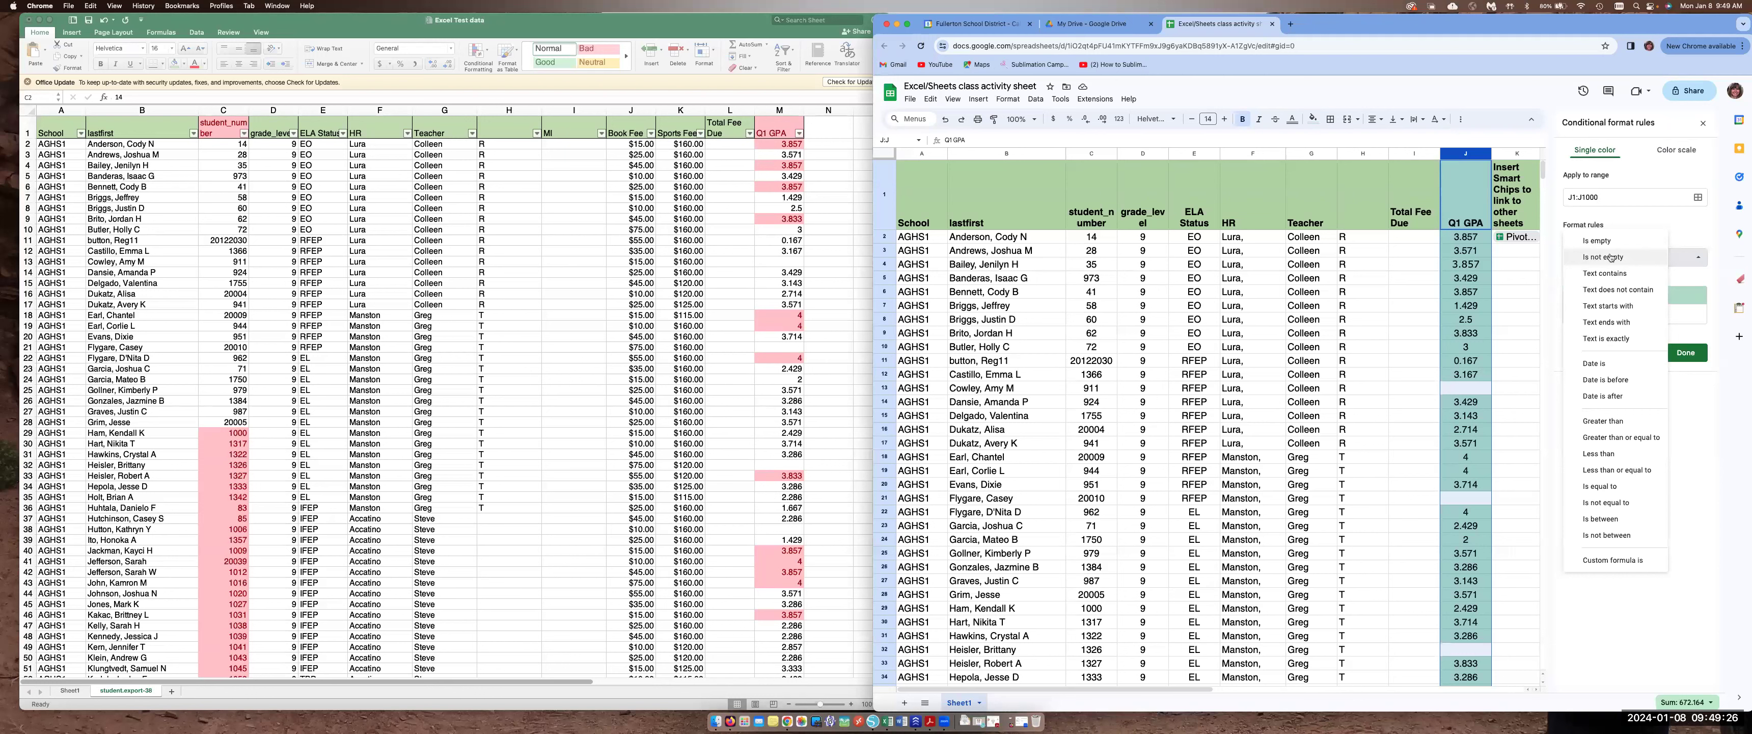
{"action": "left_click", "coordinate": [1616, 438]}
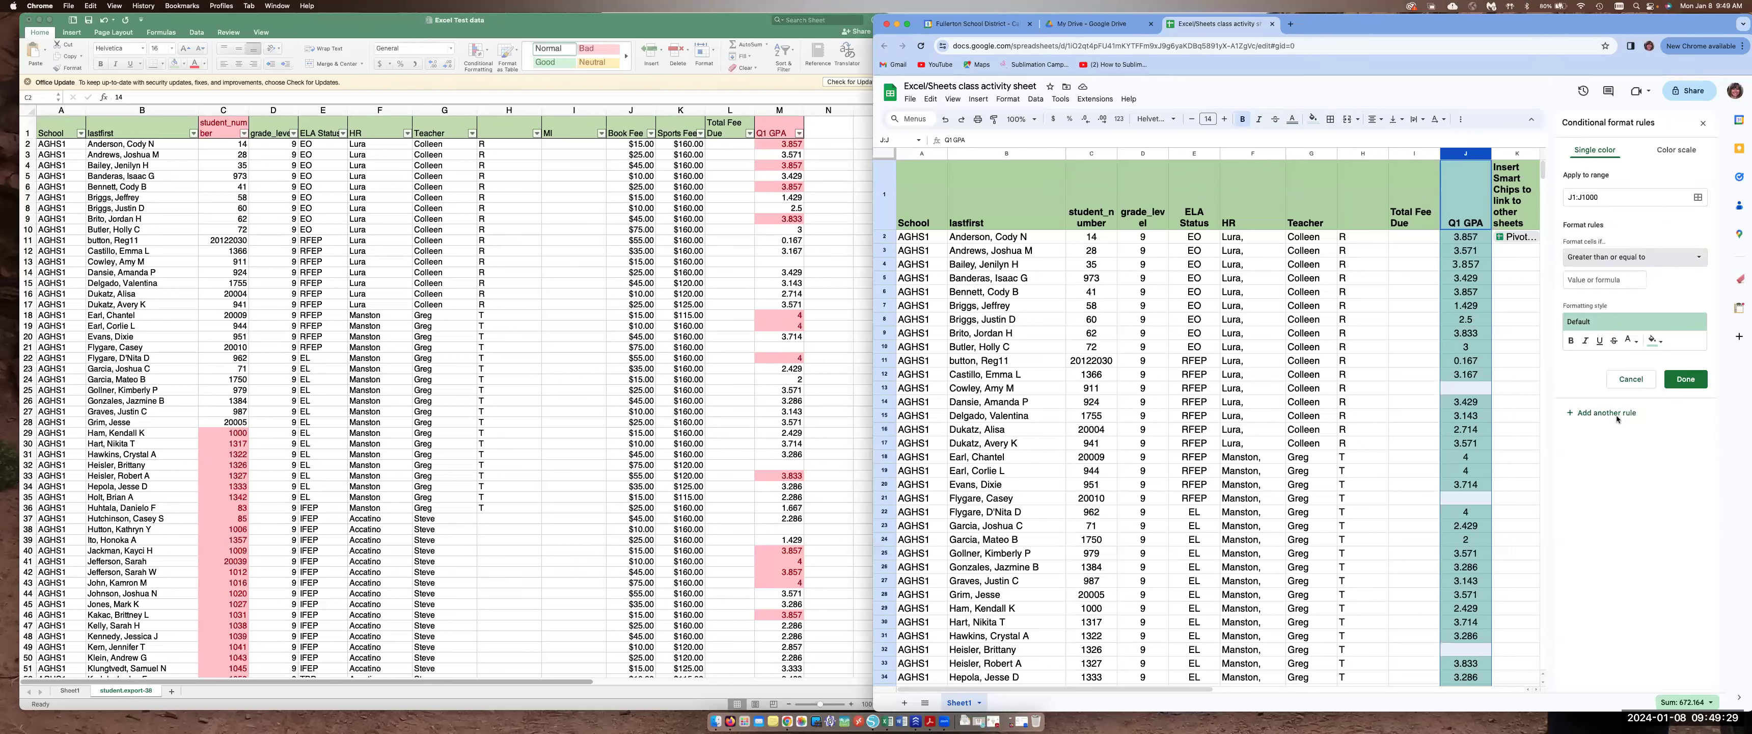
{"action": "left_click", "coordinate": [1578, 280]}
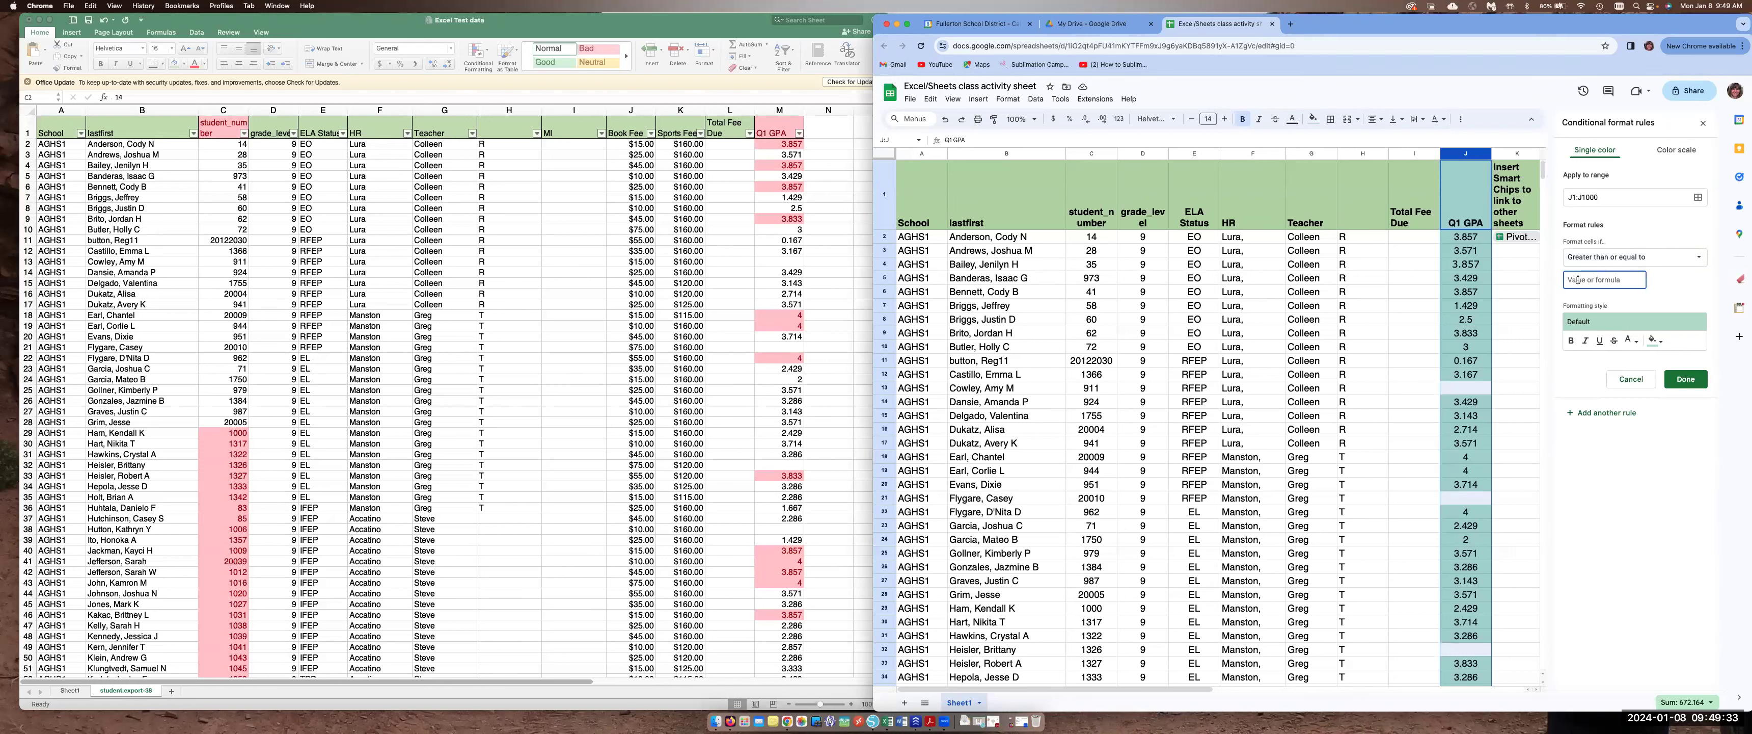
{"action": "type", "text": "3.75"}
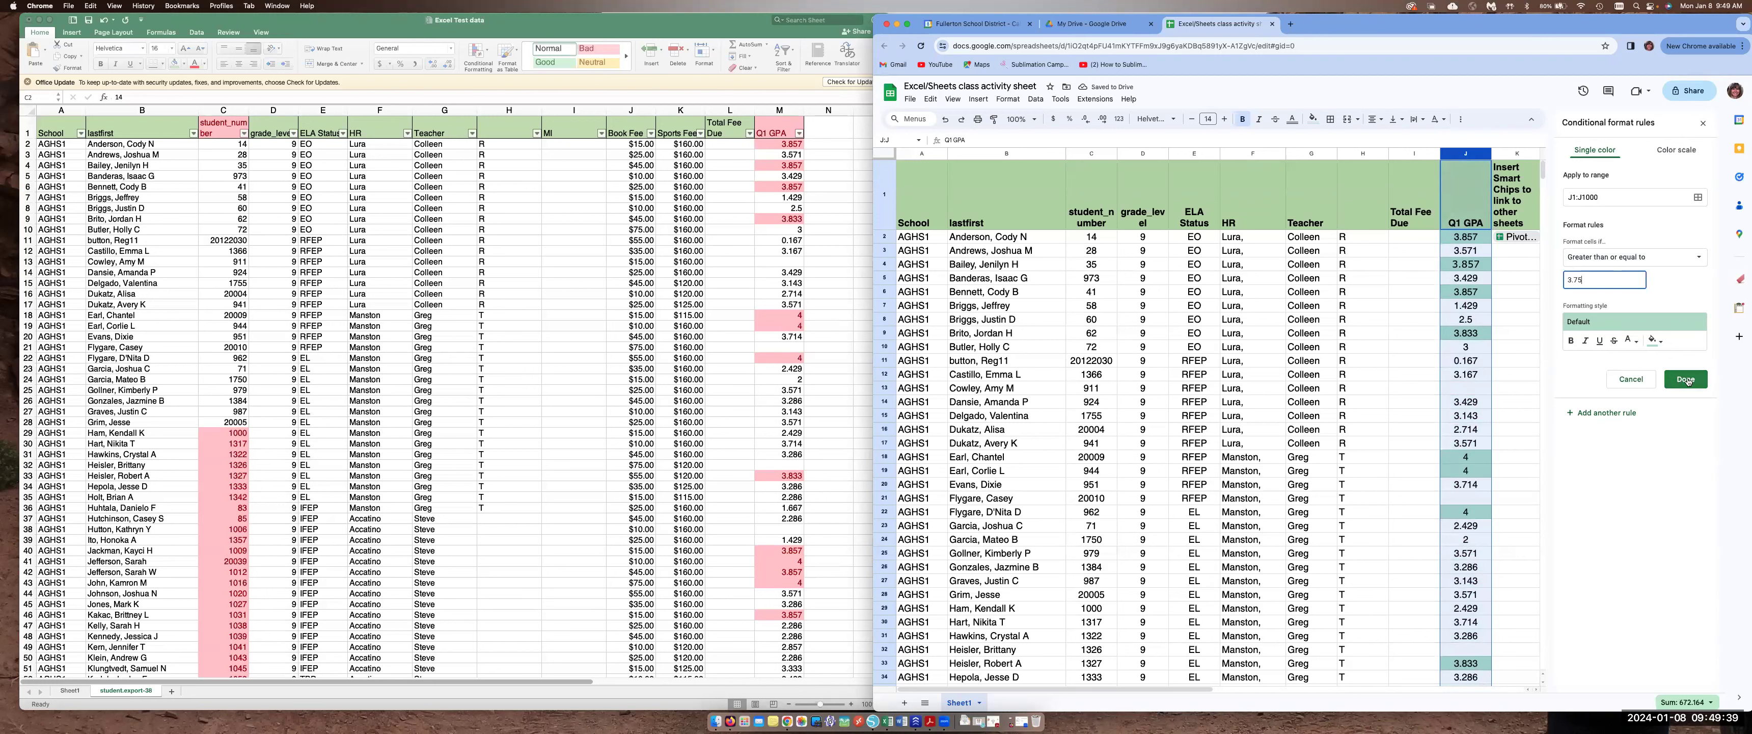
{"action": "left_click", "coordinate": [1657, 343]}
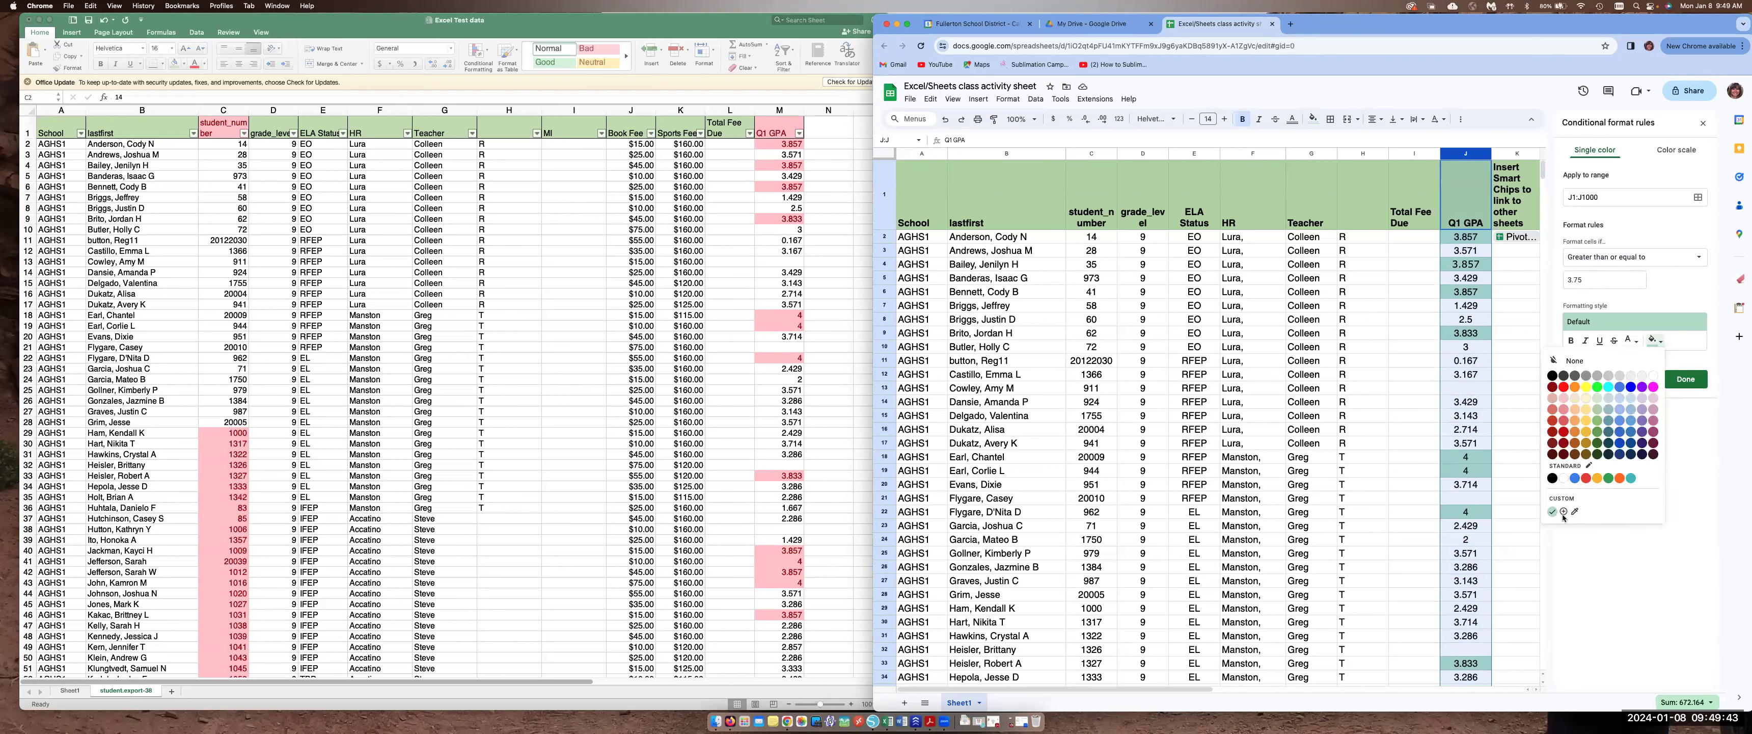
{"action": "left_click", "coordinate": [1692, 381]}
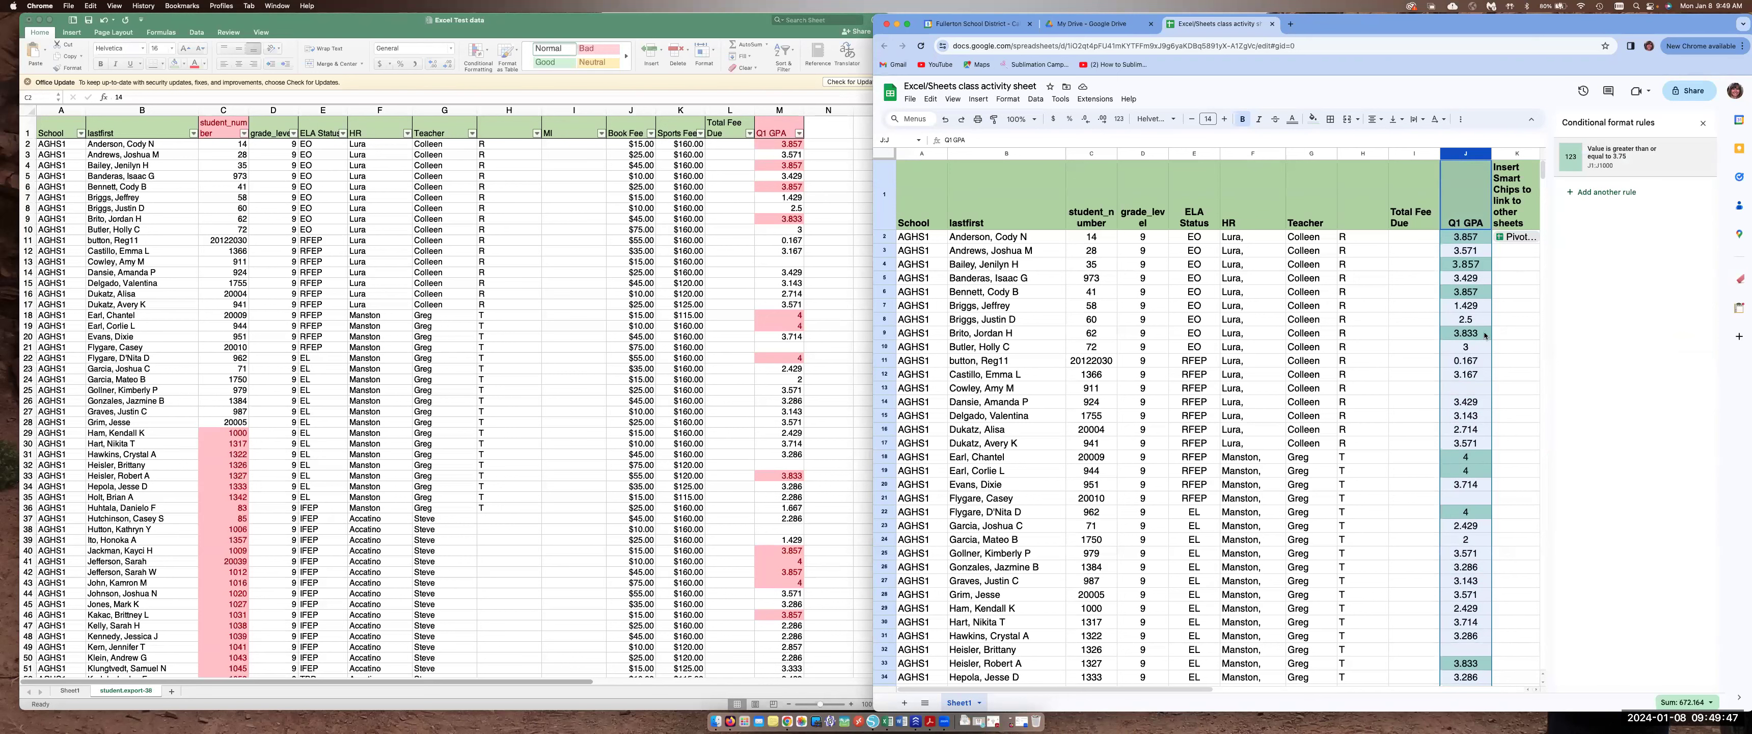
Freeze the header row of the Google Sheet
{"action": "scroll", "coordinate": [1491, 278], "scroll_direction": "down", "scroll_amount": 5}
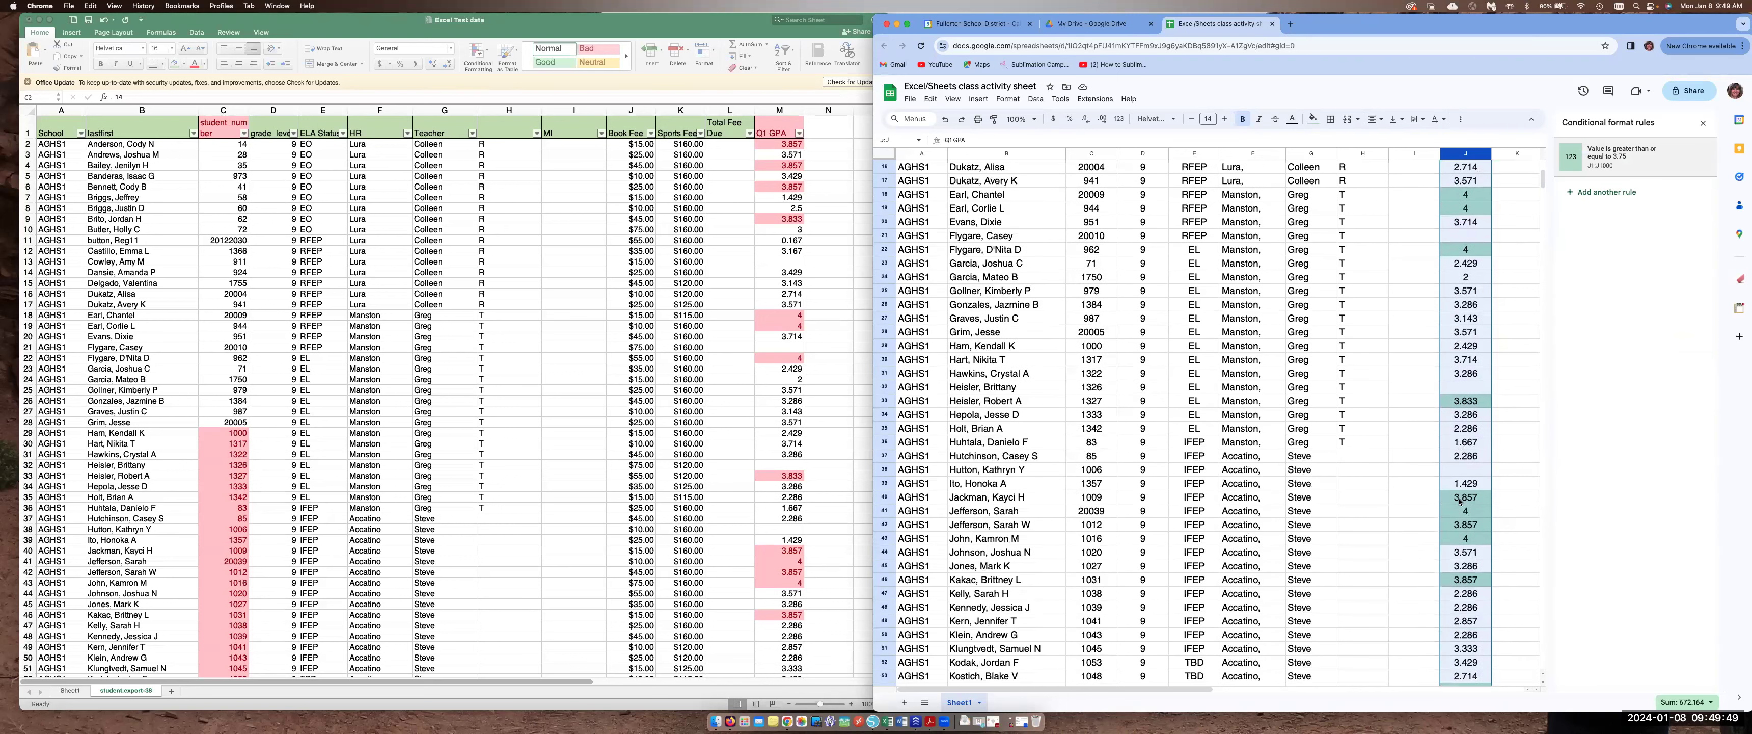
{"action": "scroll", "coordinate": [1459, 501], "scroll_direction": "up", "scroll_amount": 5}
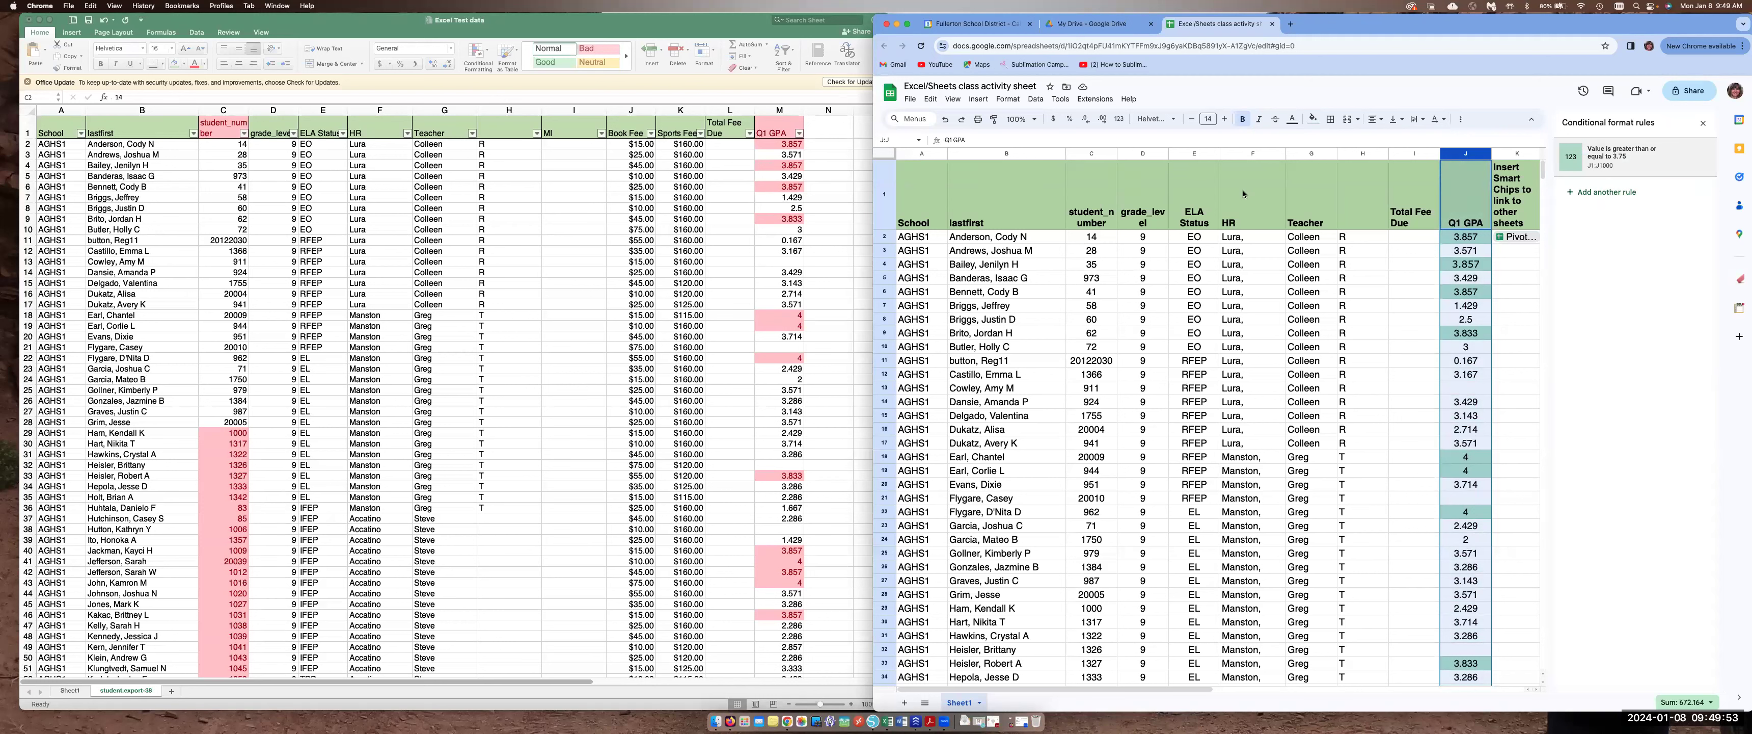
{"action": "left_click", "coordinate": [884, 193]}
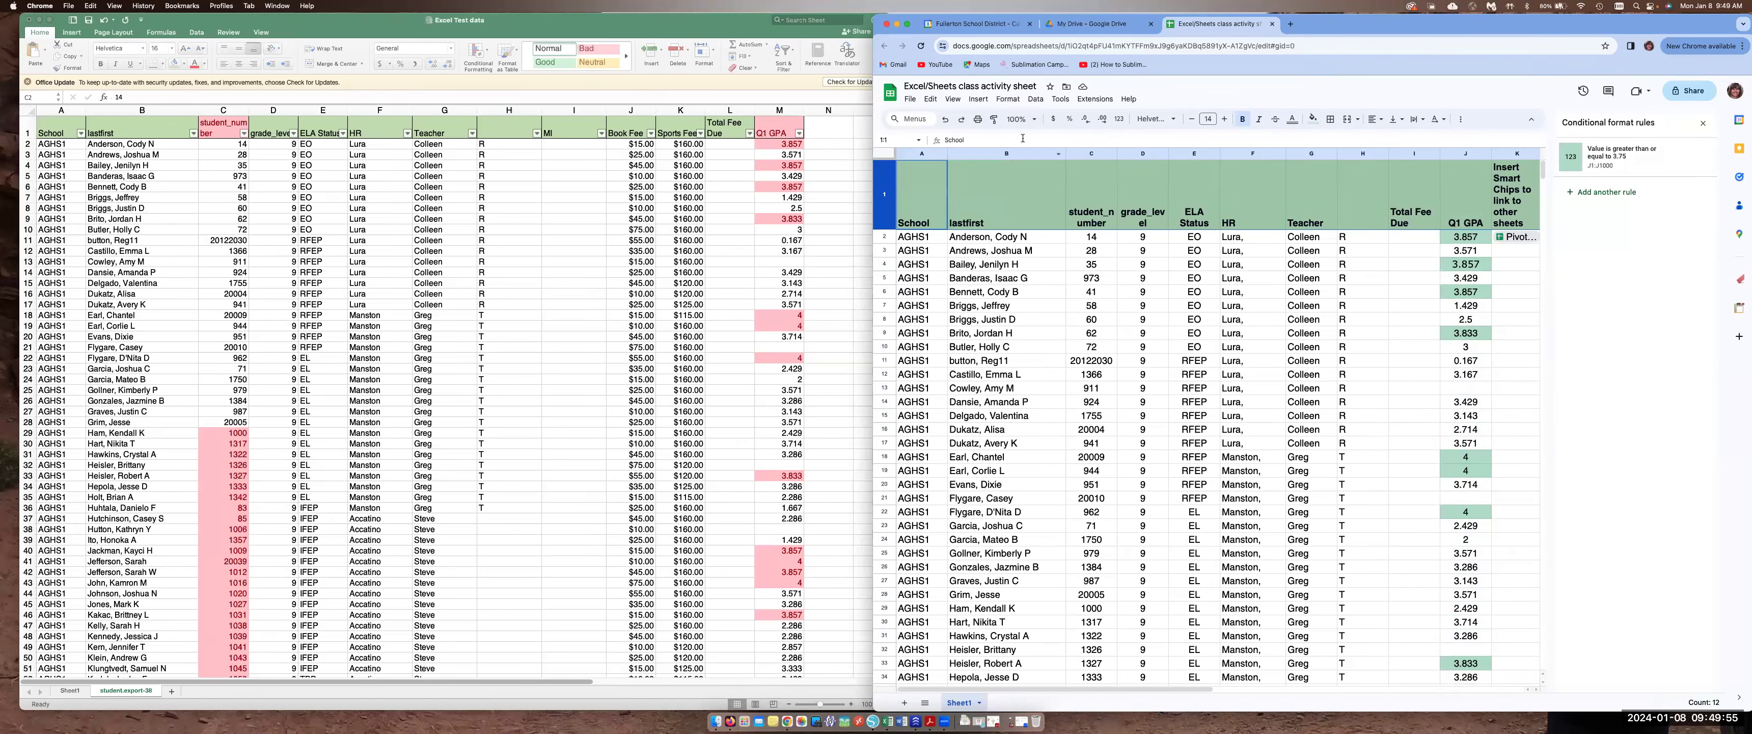
{"action": "left_click", "coordinate": [1010, 99]}
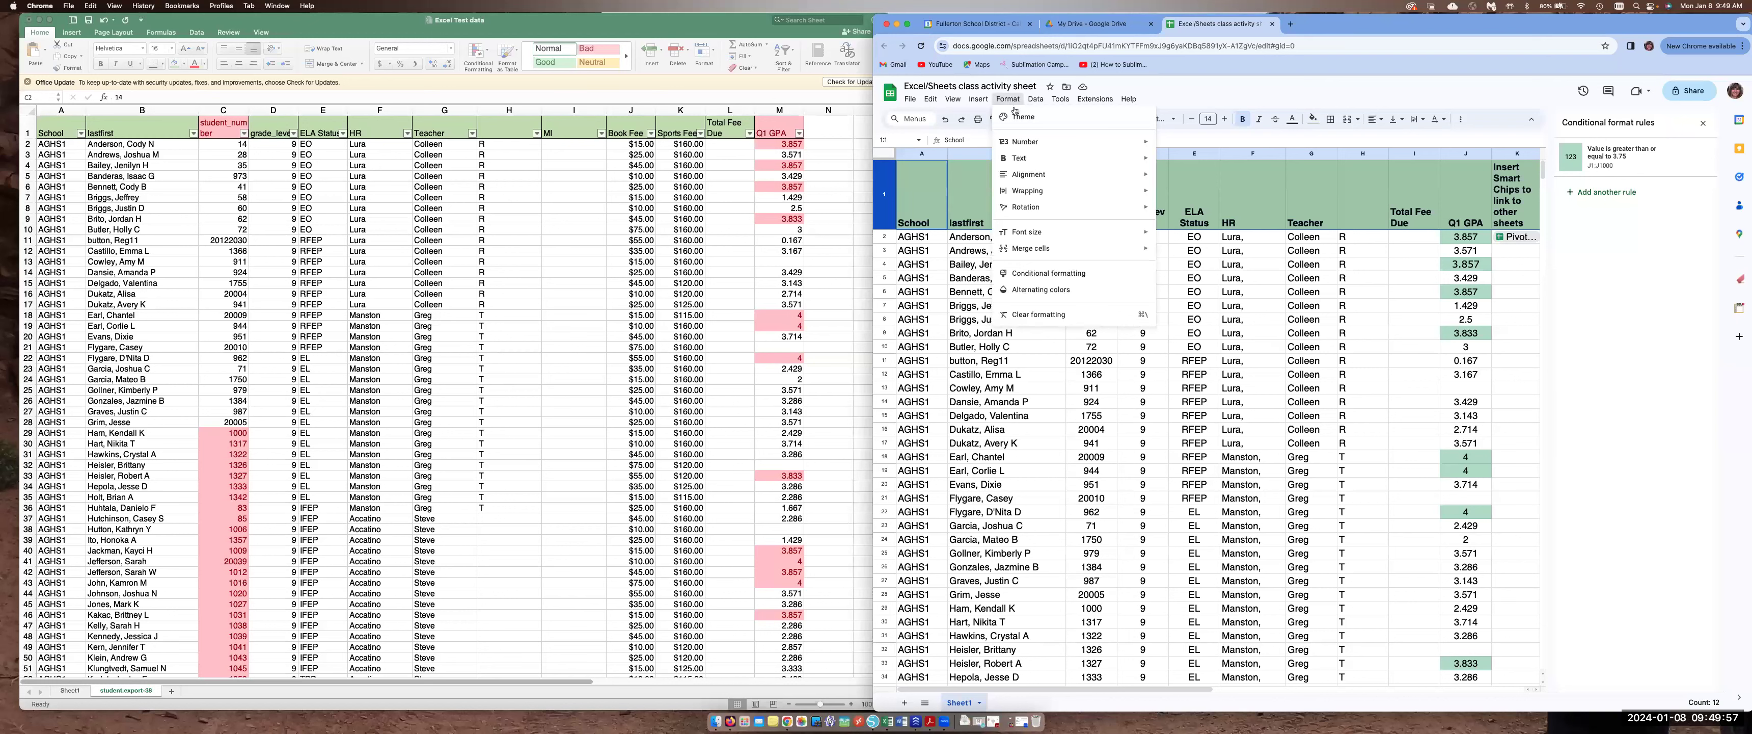
{"action": "mouse_move", "coordinate": [979, 100]}
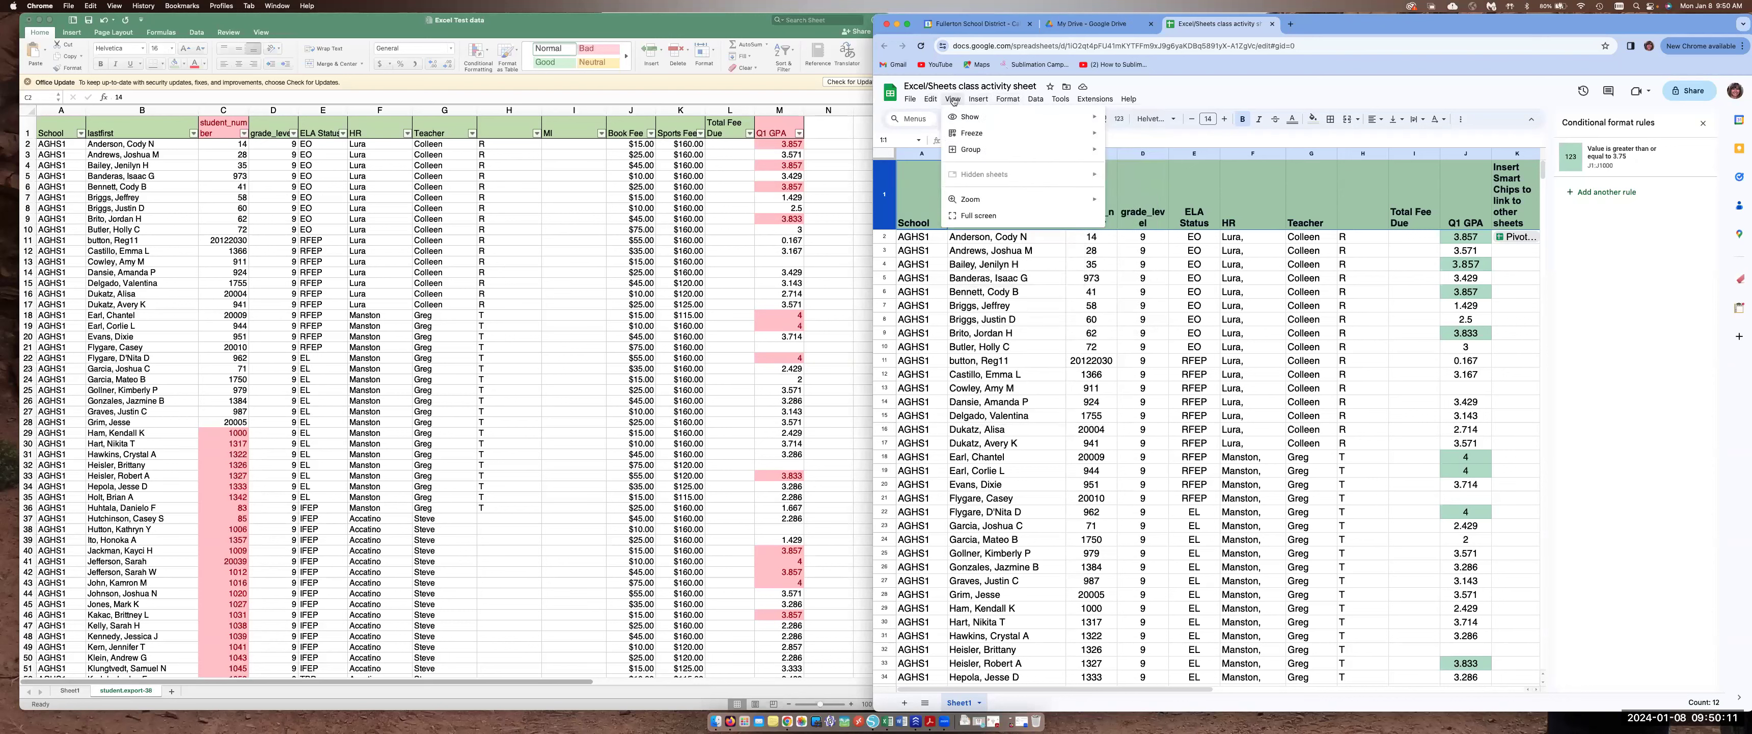
{"action": "mouse_move", "coordinate": [1020, 132]}
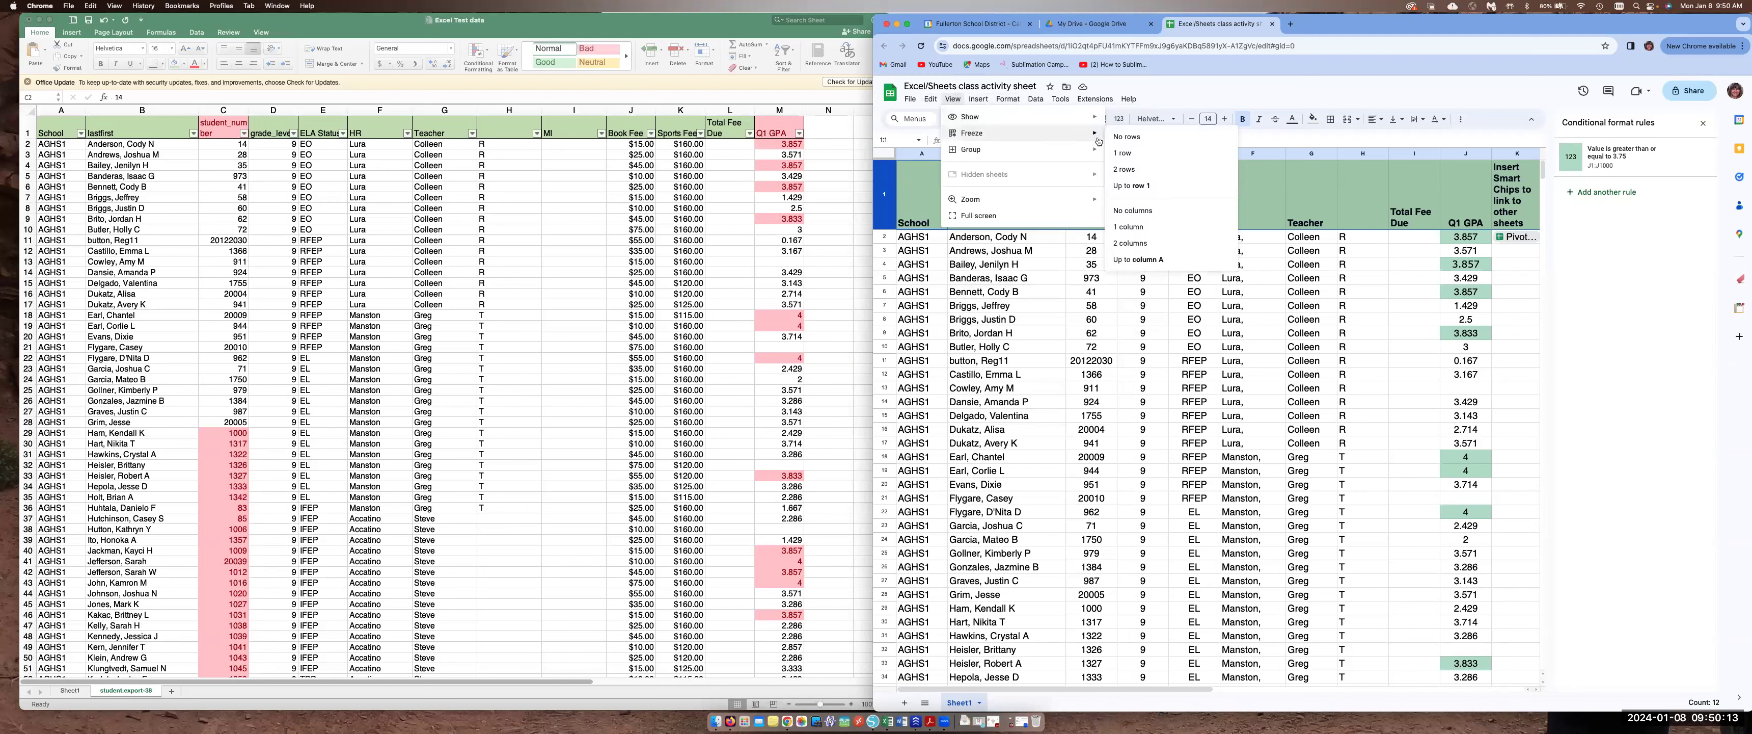
{"action": "left_click", "coordinate": [1129, 139]}
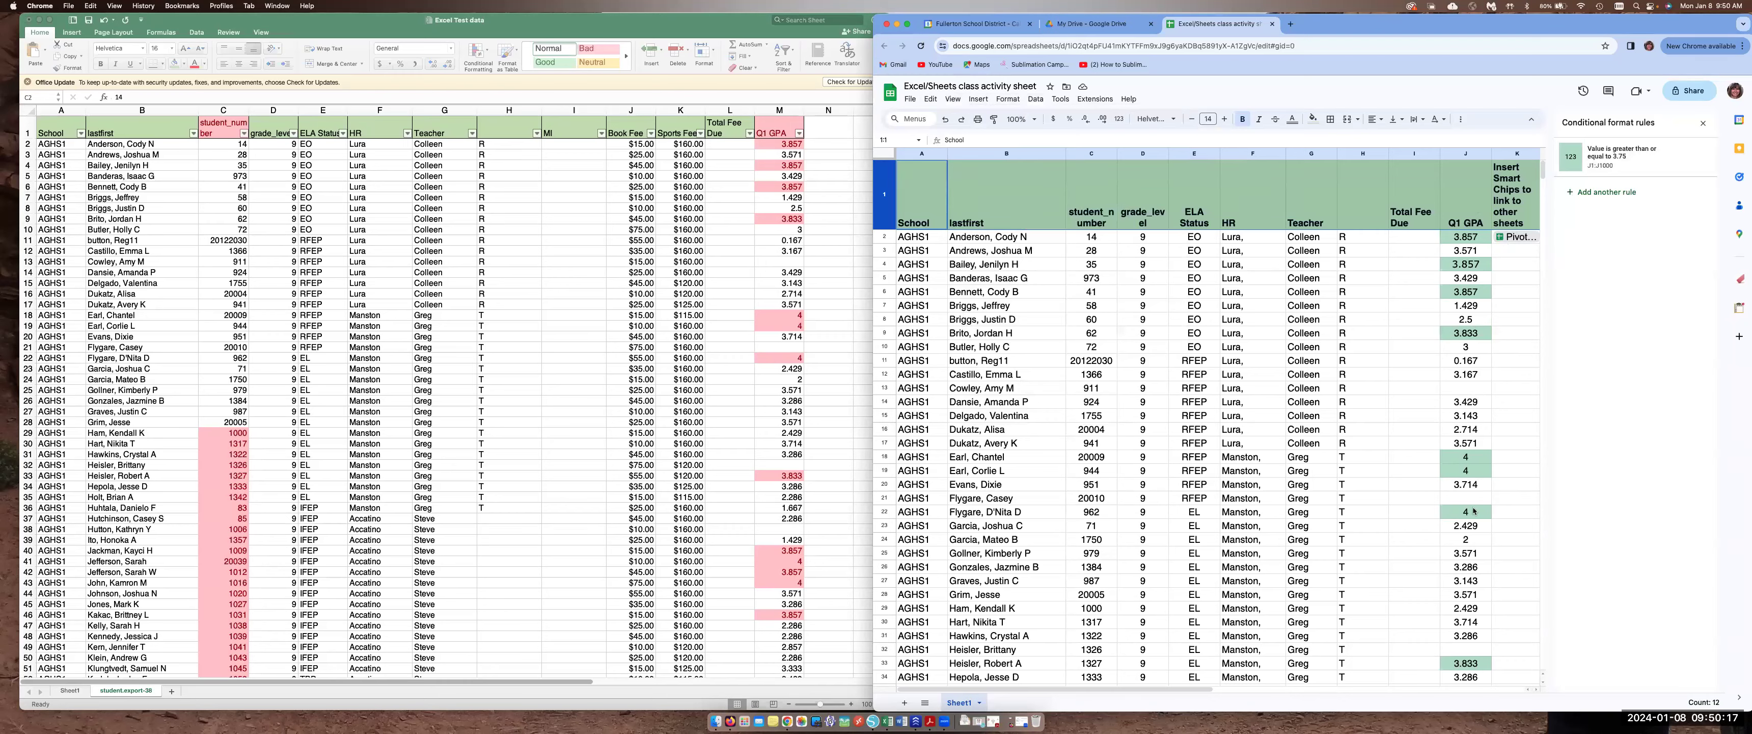
{"action": "scroll", "coordinate": [1473, 510], "scroll_direction": "down", "scroll_amount": 8}
{"action": "scroll", "coordinate": [1473, 511], "scroll_direction": "up", "scroll_amount": 8}
In Excel, compute Total Fee Due in L2 as the AutoSum of J2:K2 and fill it down the column
{"action": "left_click_drag", "start_coordinate": [1338, 29], "coordinate": [1359, 9]}
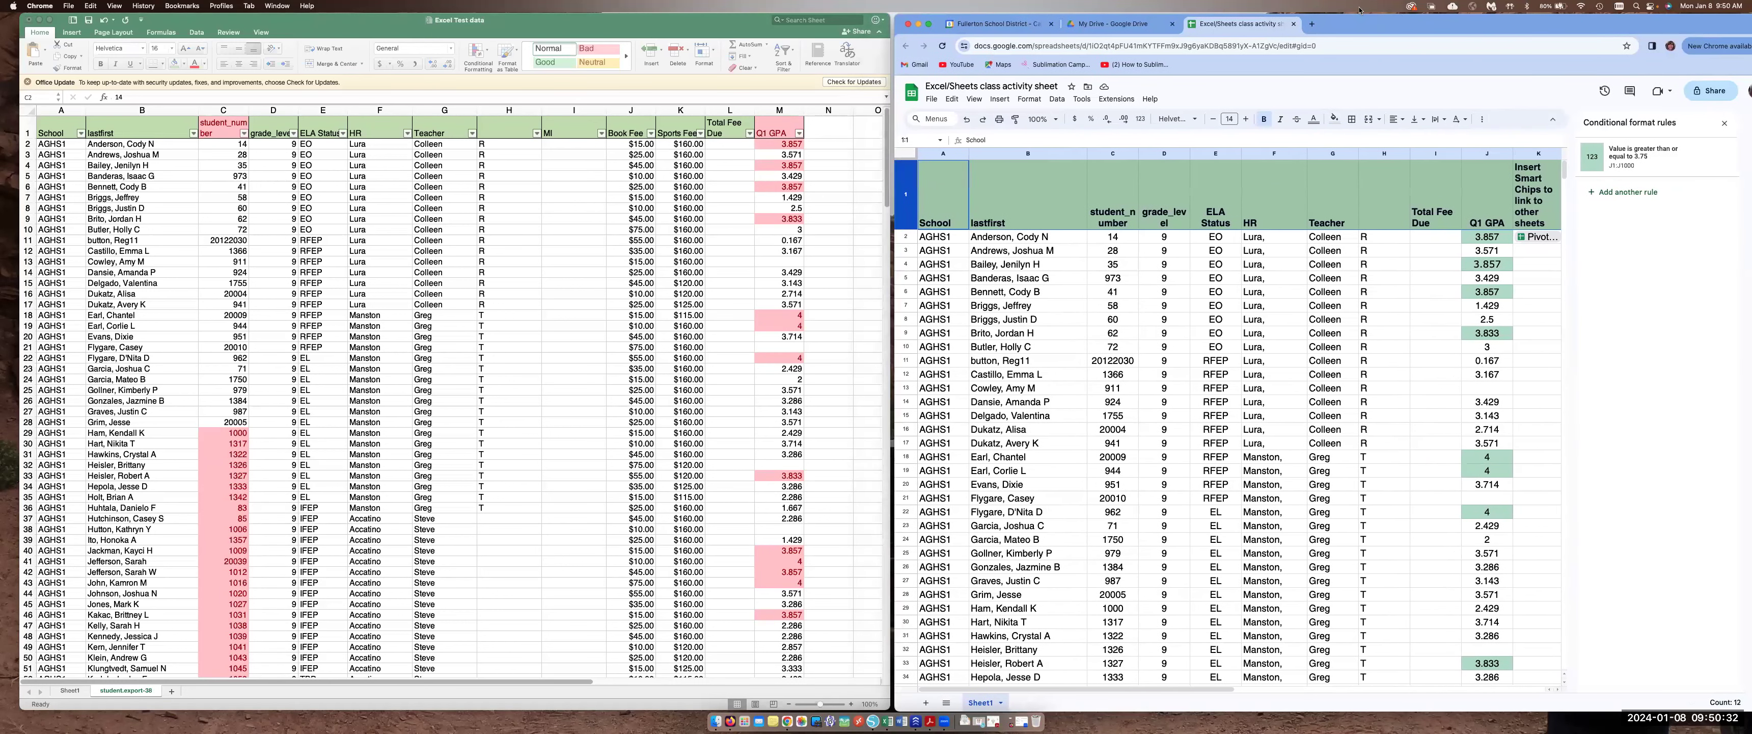
{"action": "left_click", "coordinate": [708, 157]}
{"action": "left_click", "coordinate": [730, 109]}
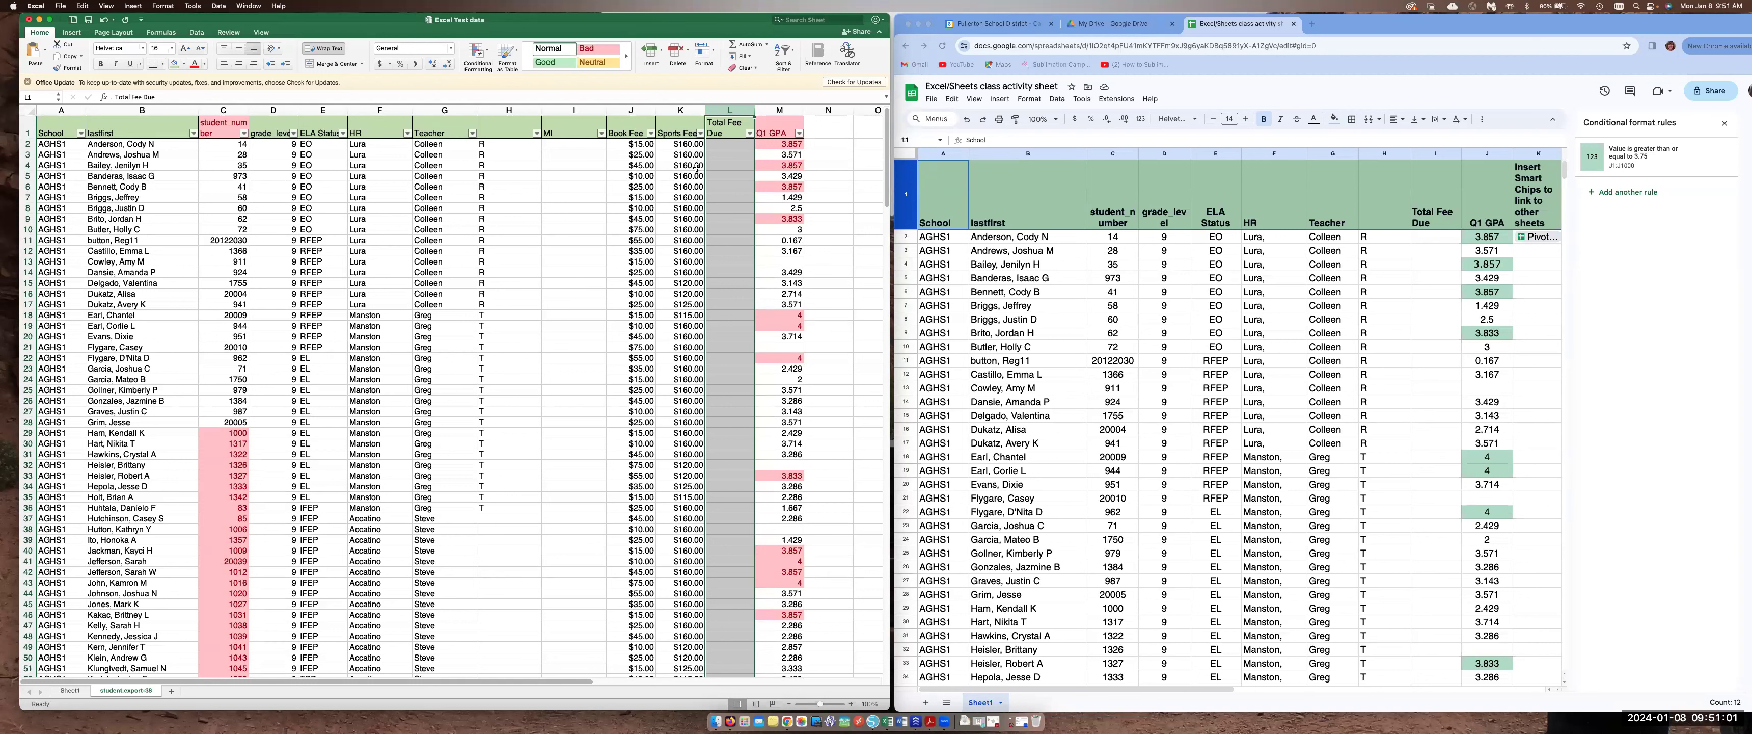
{"action": "left_click", "coordinate": [730, 146]}
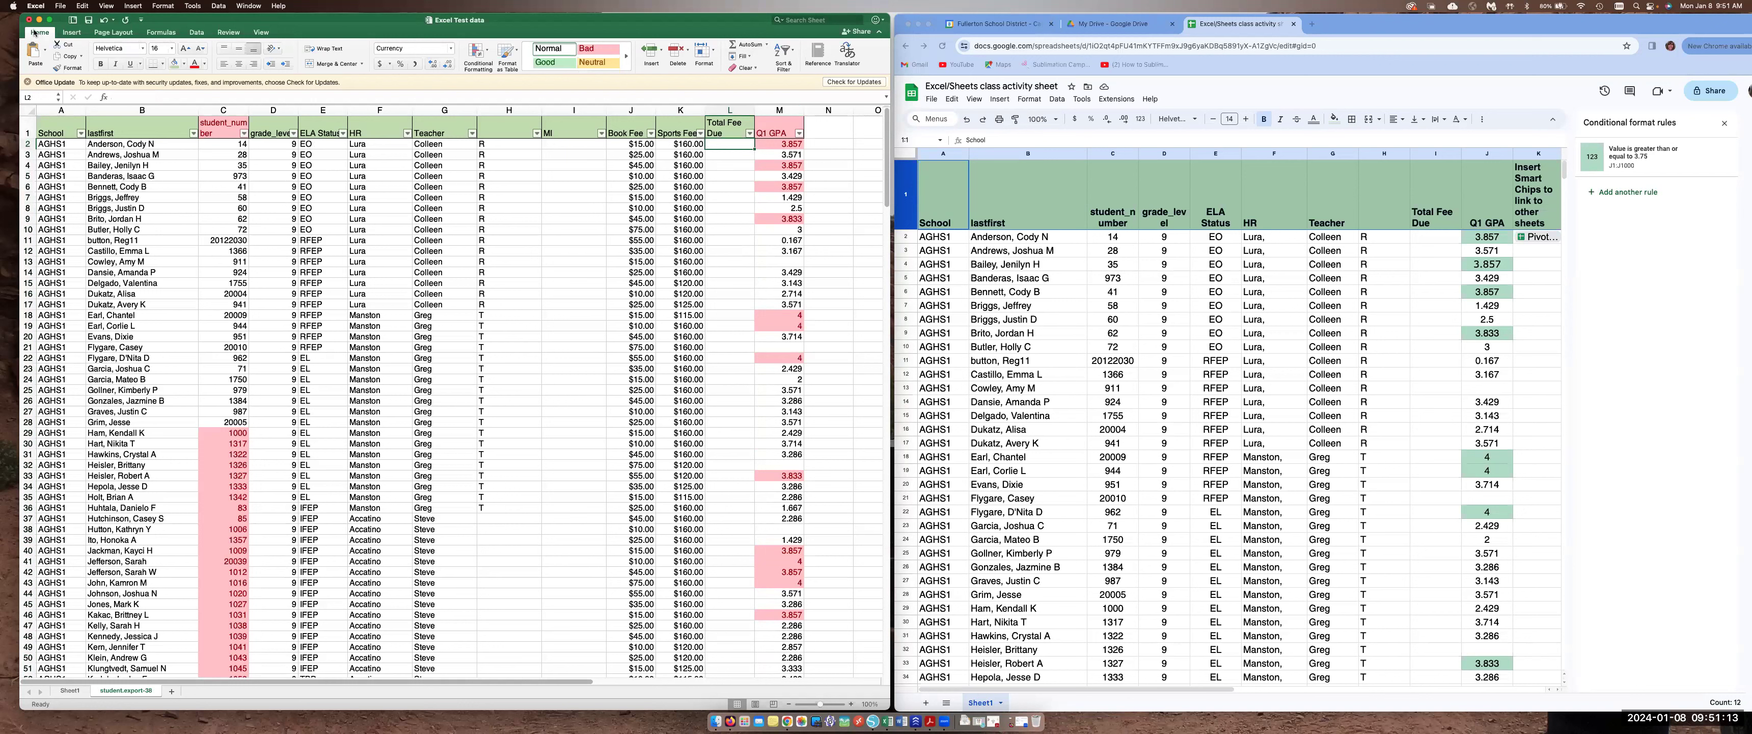
{"action": "left_click", "coordinate": [754, 45]}
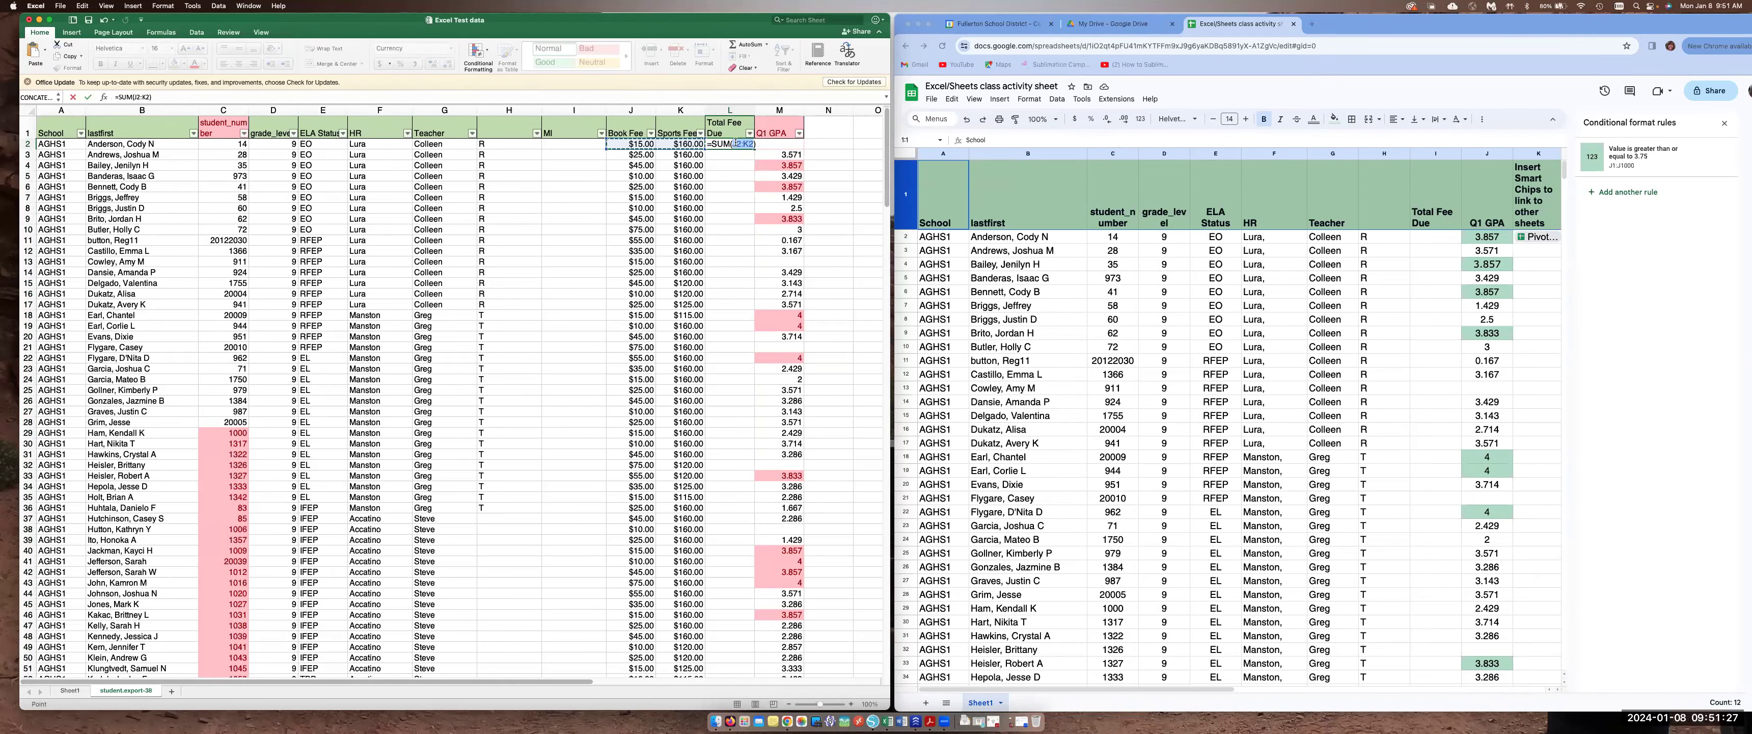
{"action": "key", "text": "Return"}
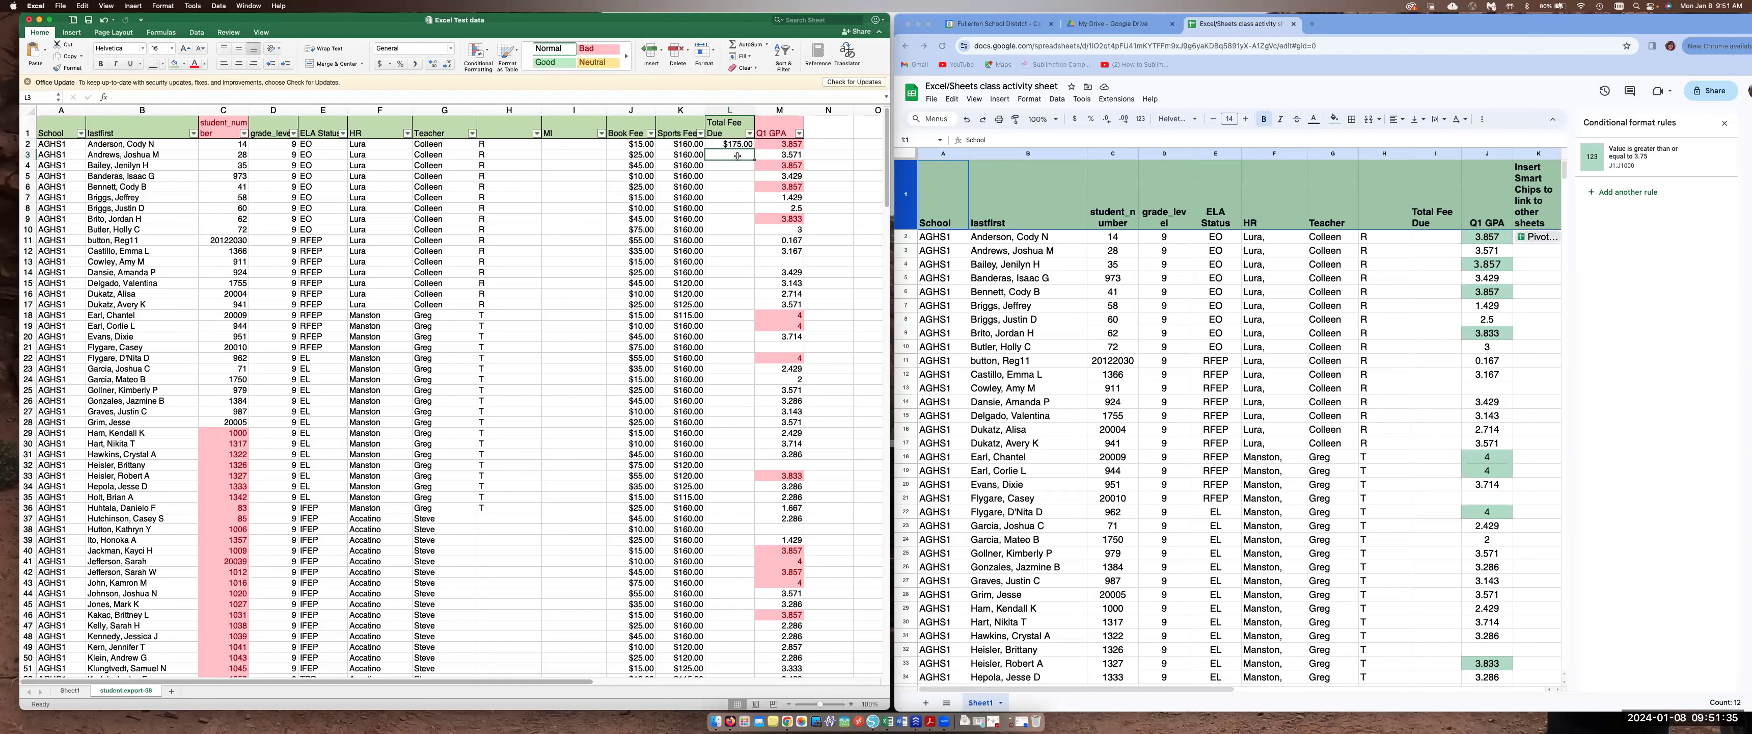
{"action": "left_click", "coordinate": [744, 145]}
{"action": "left_click_drag", "start_coordinate": [754, 148], "coordinate": [746, 447]}
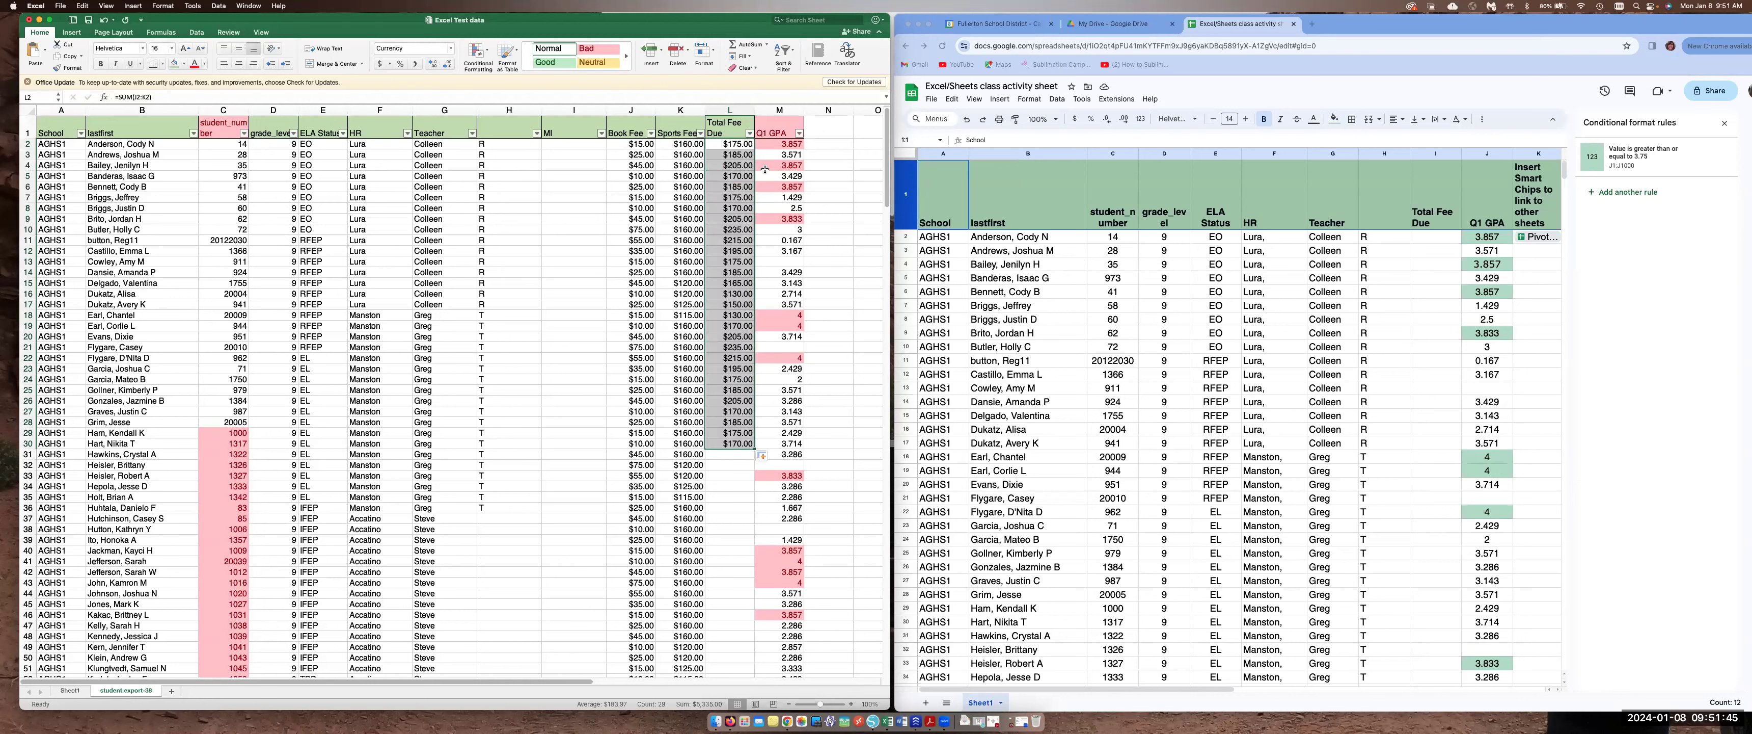
{"action": "double_click", "coordinate": [754, 449]}
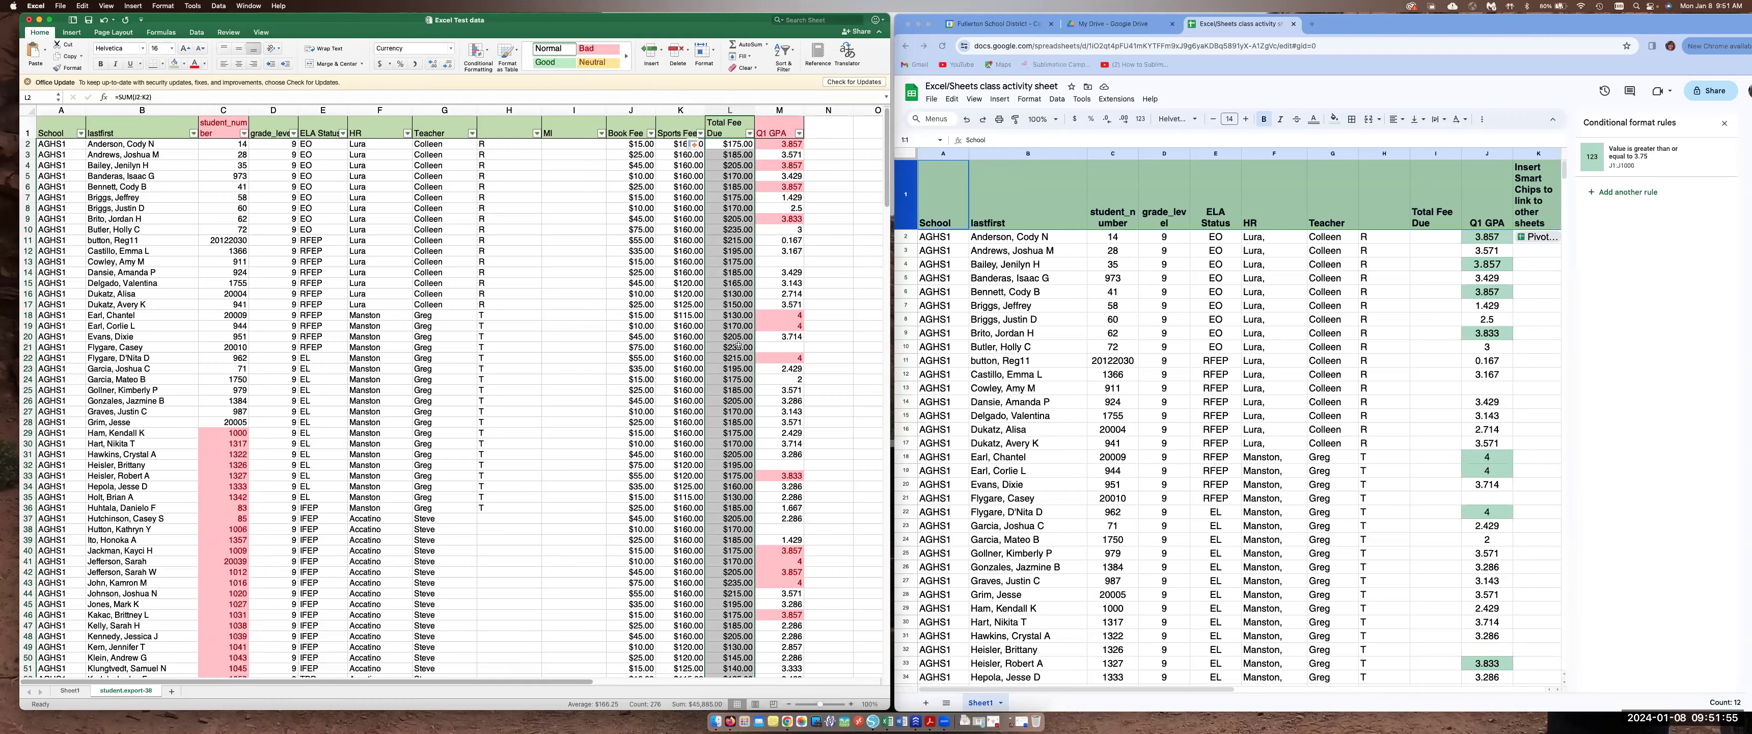
Scroll through the filled Total Fee Due column and the pasted student numbers below the data
{"action": "scroll", "coordinate": [738, 344], "scroll_direction": "down", "scroll_amount": 20}
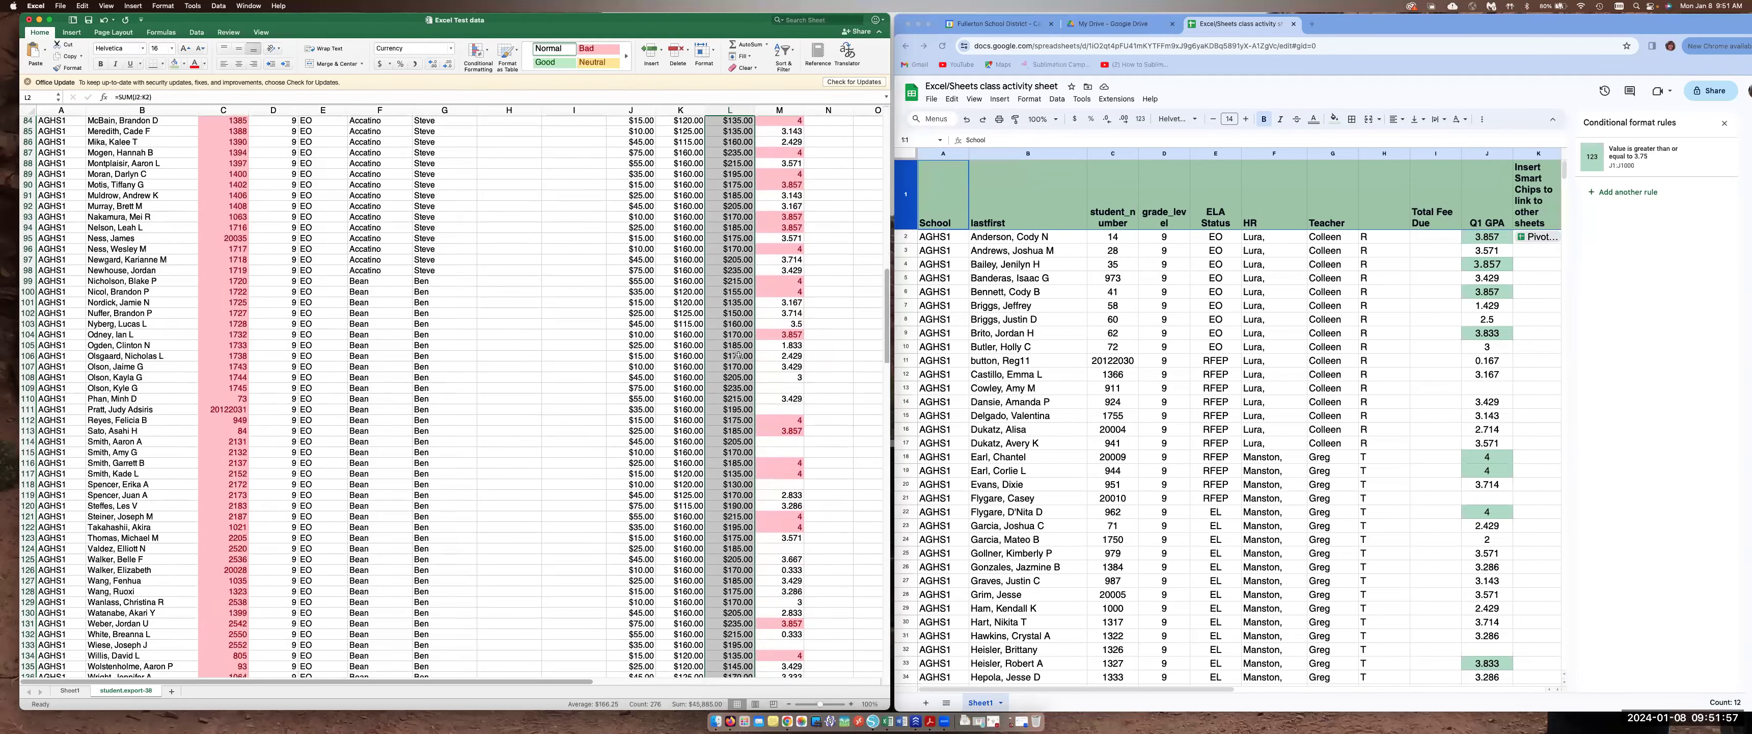
{"action": "scroll", "coordinate": [738, 355], "scroll_direction": "down", "scroll_amount": 20}
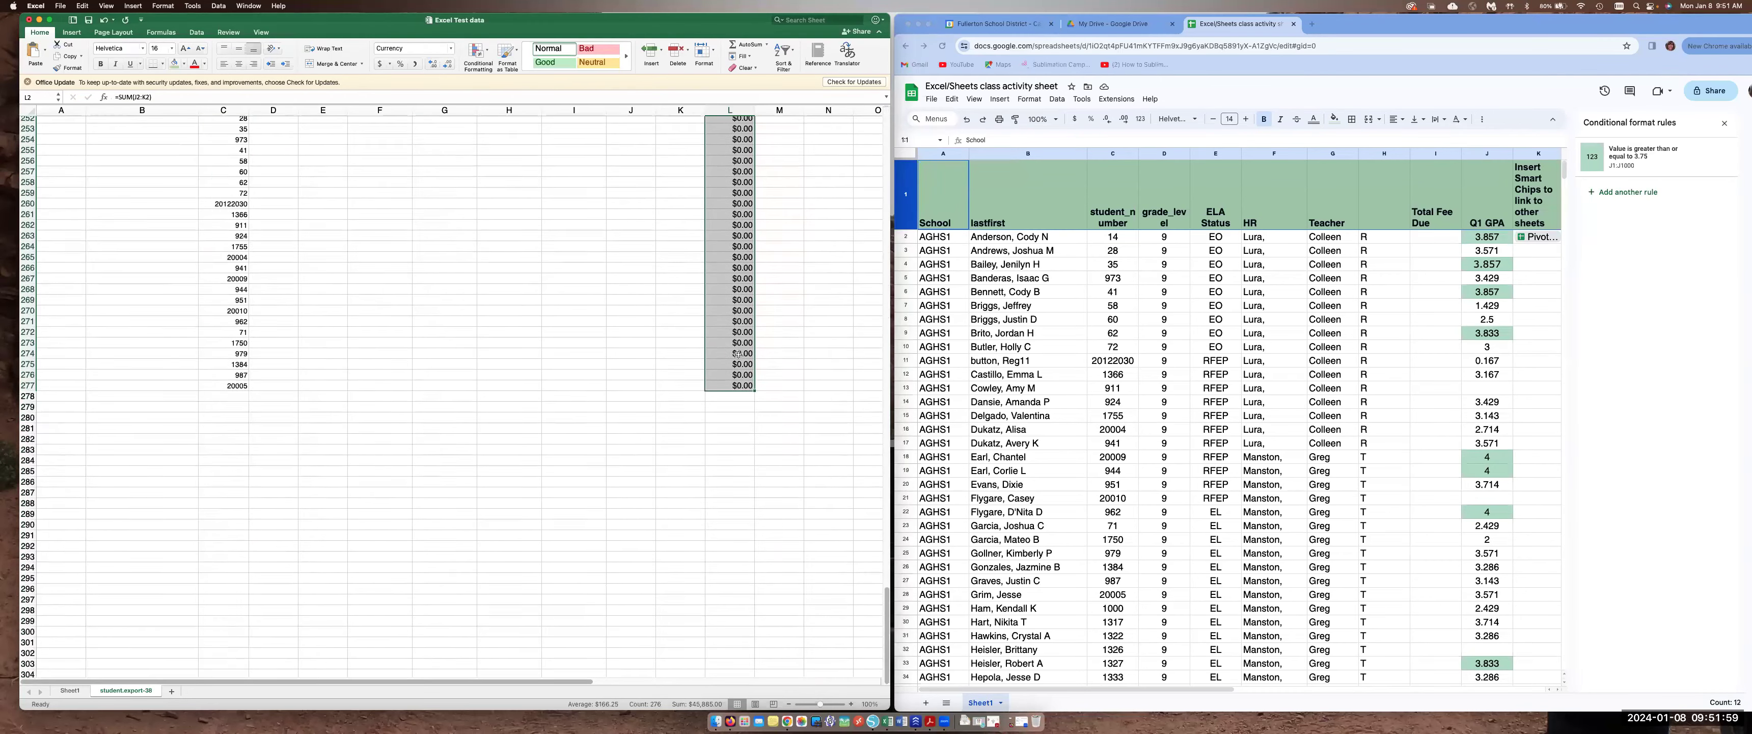
{"action": "scroll", "coordinate": [704, 379], "scroll_direction": "up", "scroll_amount": 4}
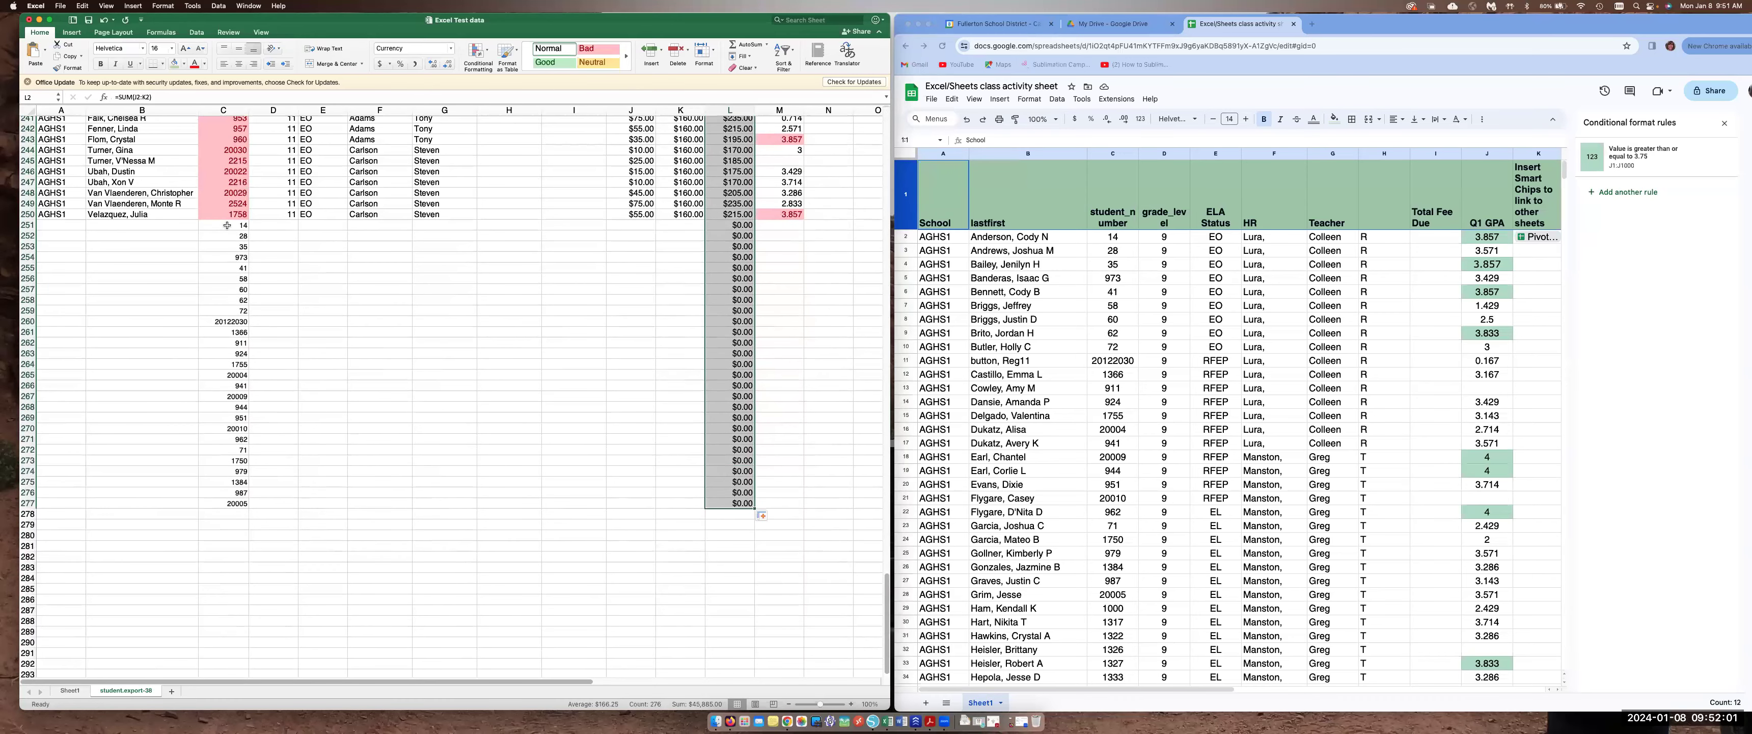
{"action": "left_click_drag", "start_coordinate": [227, 225], "coordinate": [238, 507]}
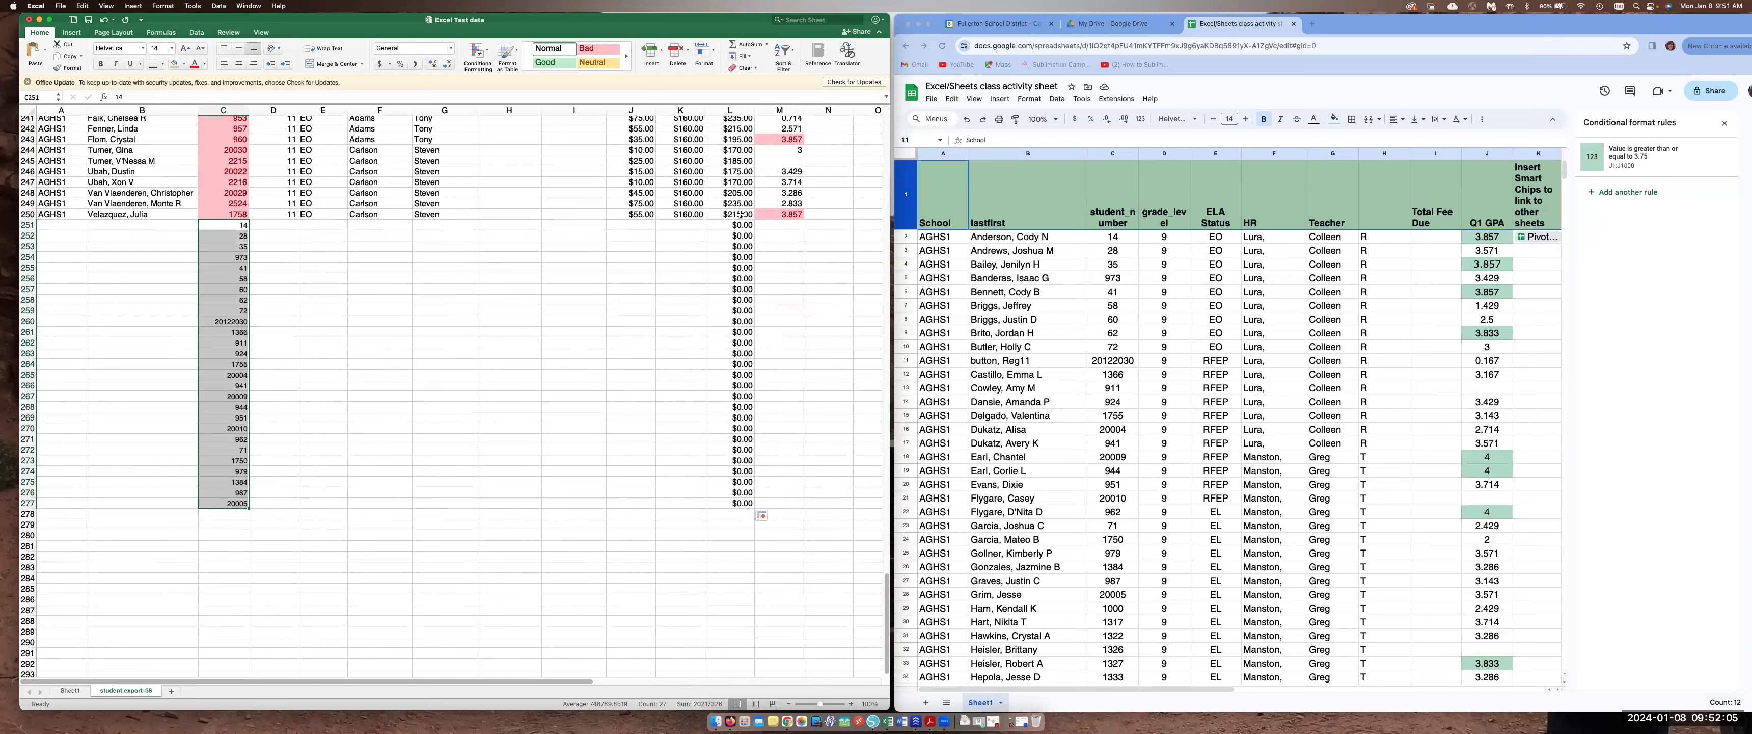
{"action": "scroll", "coordinate": [748, 470], "scroll_direction": "up", "scroll_amount": 20}
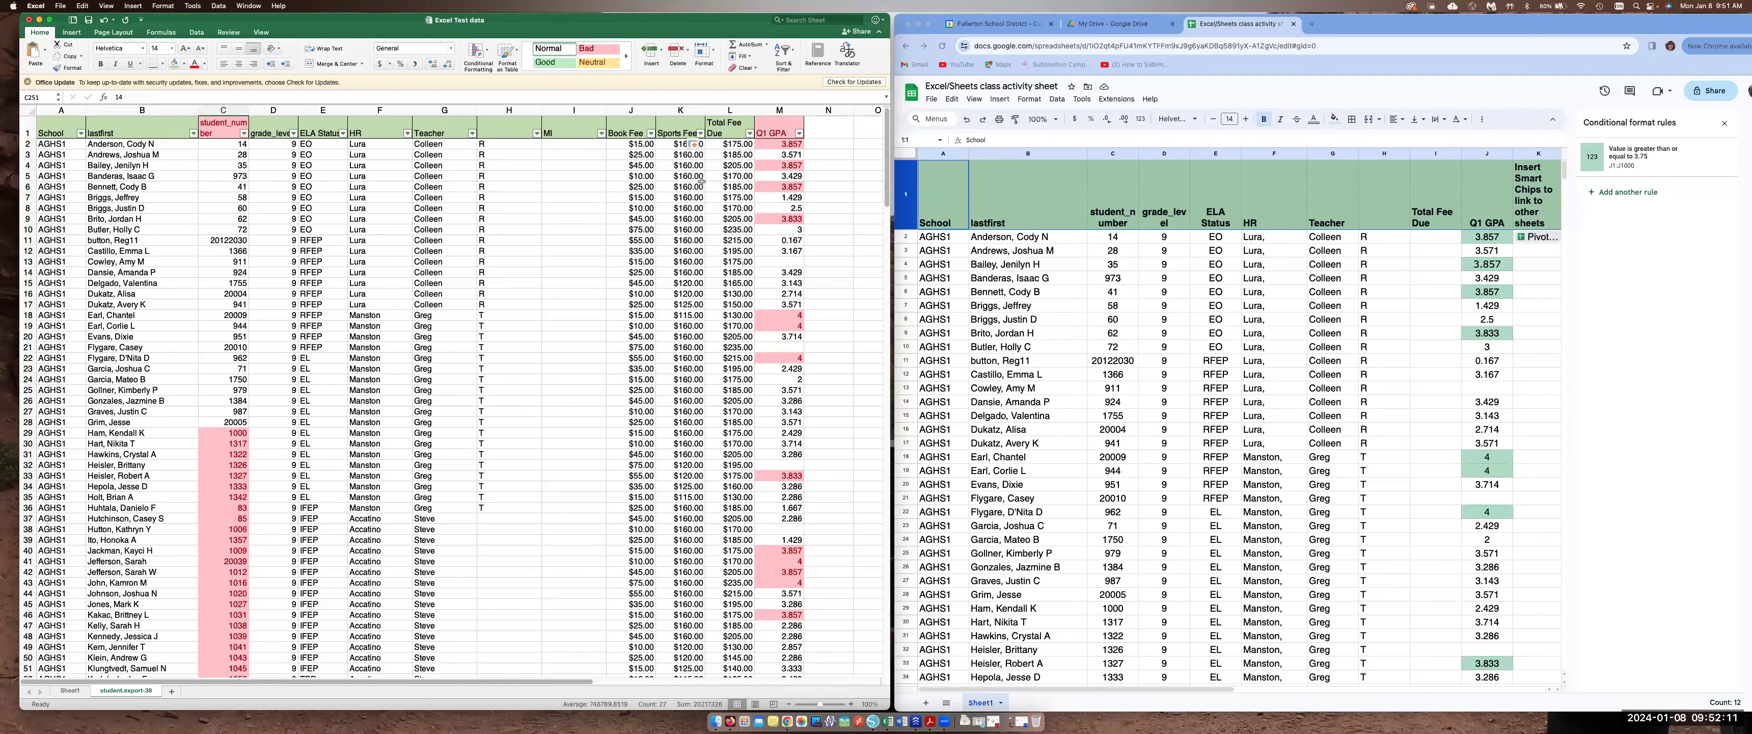
{"action": "scroll", "coordinate": [670, 160], "scroll_direction": "down", "scroll_amount": 2}
{"action": "scroll", "coordinate": [653, 147], "scroll_direction": "up", "scroll_amount": 2}
Total the Book Fee column in J251 with AutoSum over J2:J250
{"action": "left_click", "coordinate": [626, 111]}
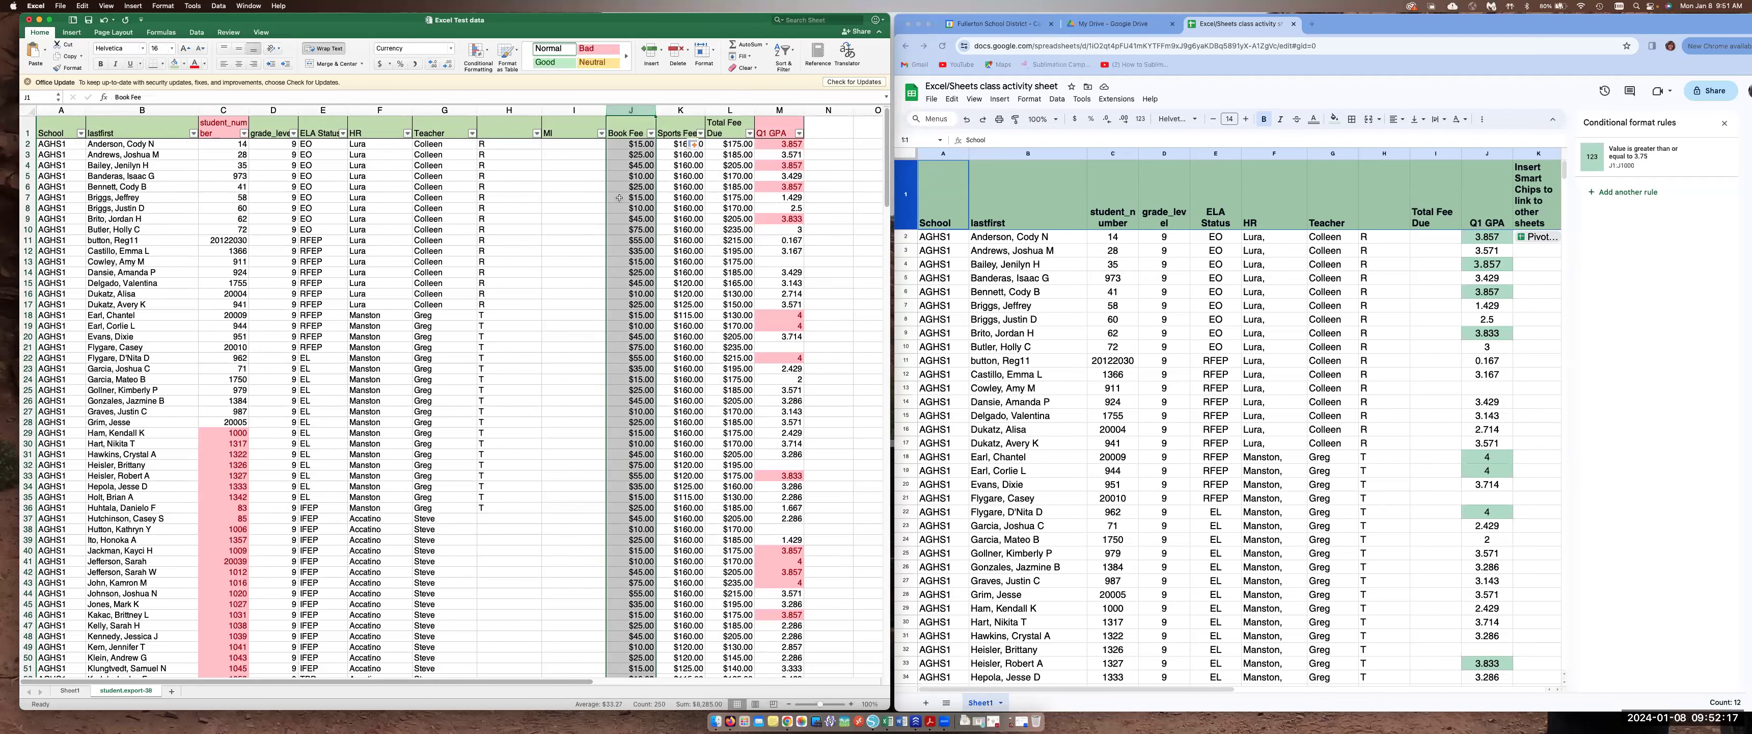
{"action": "scroll", "coordinate": [619, 197], "scroll_direction": "down", "scroll_amount": 20}
{"action": "scroll", "coordinate": [619, 197], "scroll_direction": "down", "scroll_amount": 20}
{"action": "scroll", "coordinate": [619, 198], "scroll_direction": "down", "scroll_amount": 20}
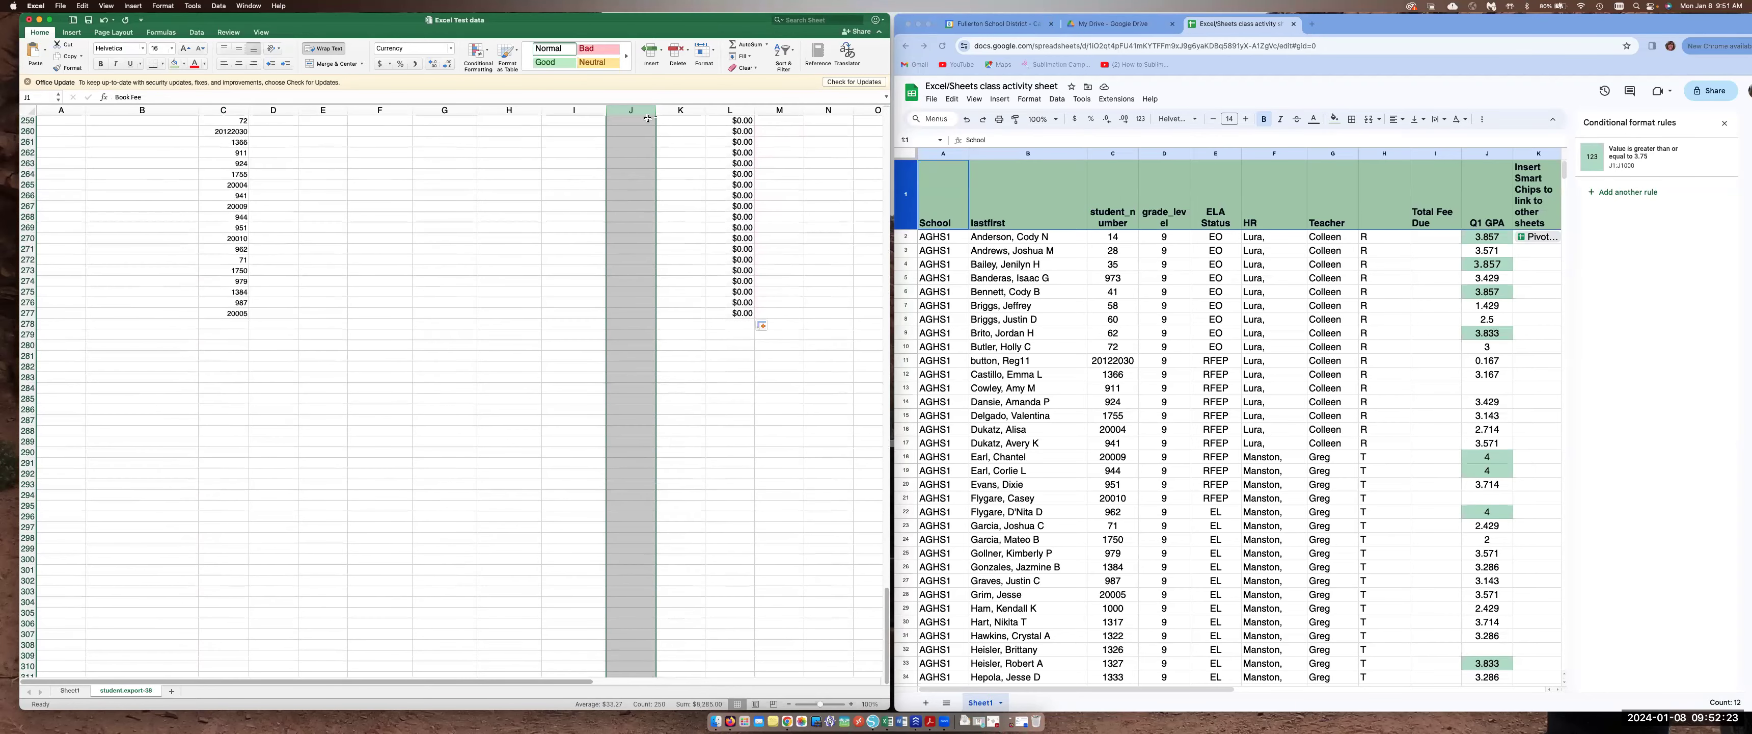
{"action": "scroll", "coordinate": [647, 118], "scroll_direction": "up", "scroll_amount": 5}
{"action": "left_click", "coordinate": [640, 188]}
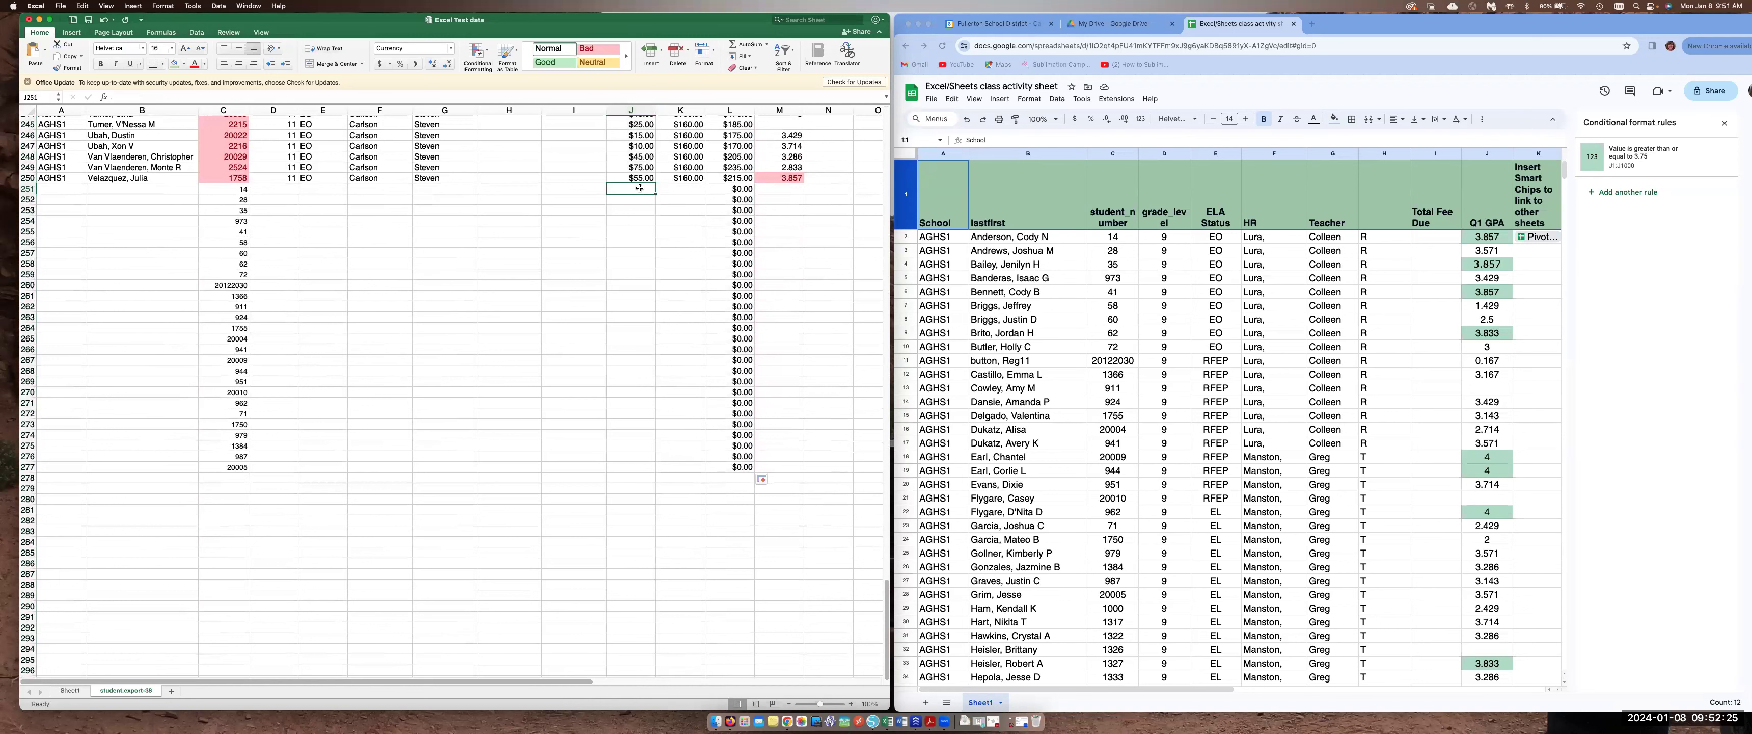
{"action": "left_click", "coordinate": [757, 46]}
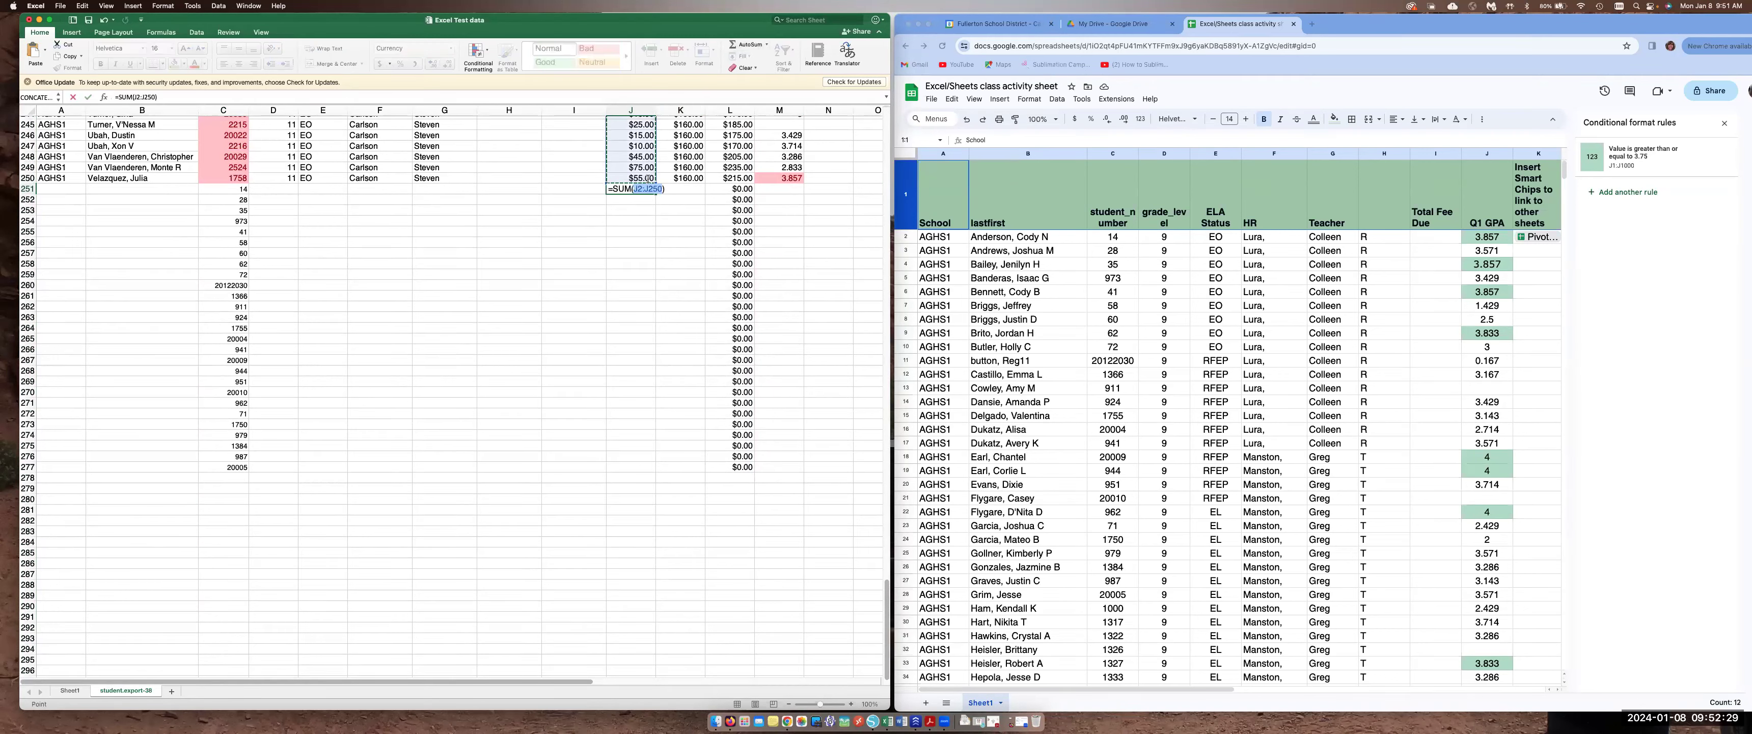
{"action": "scroll", "coordinate": [630, 170], "scroll_direction": "up", "scroll_amount": 5}
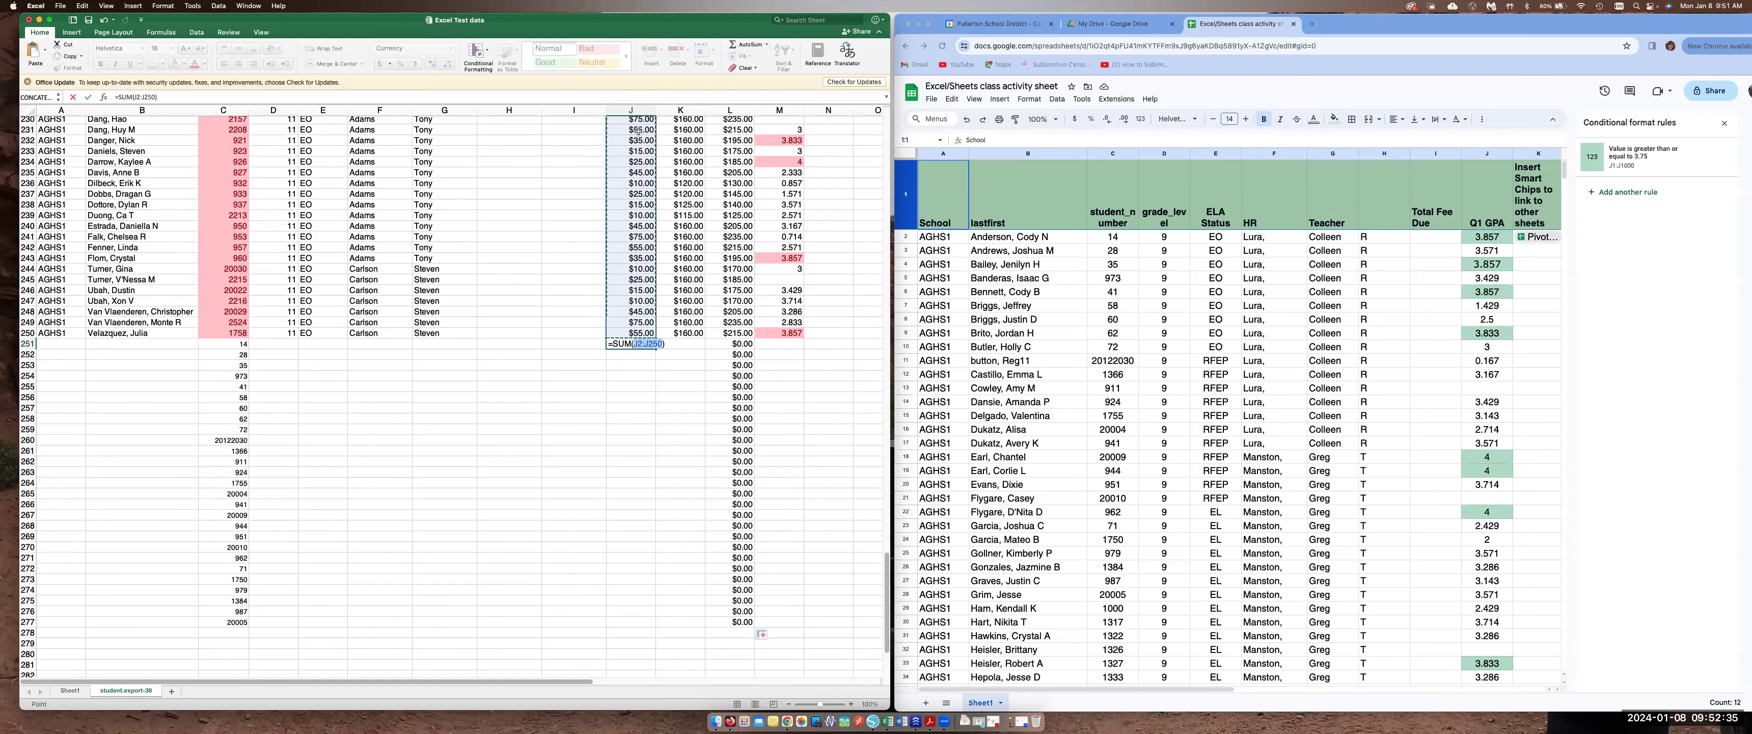
{"action": "key", "text": "Return"}
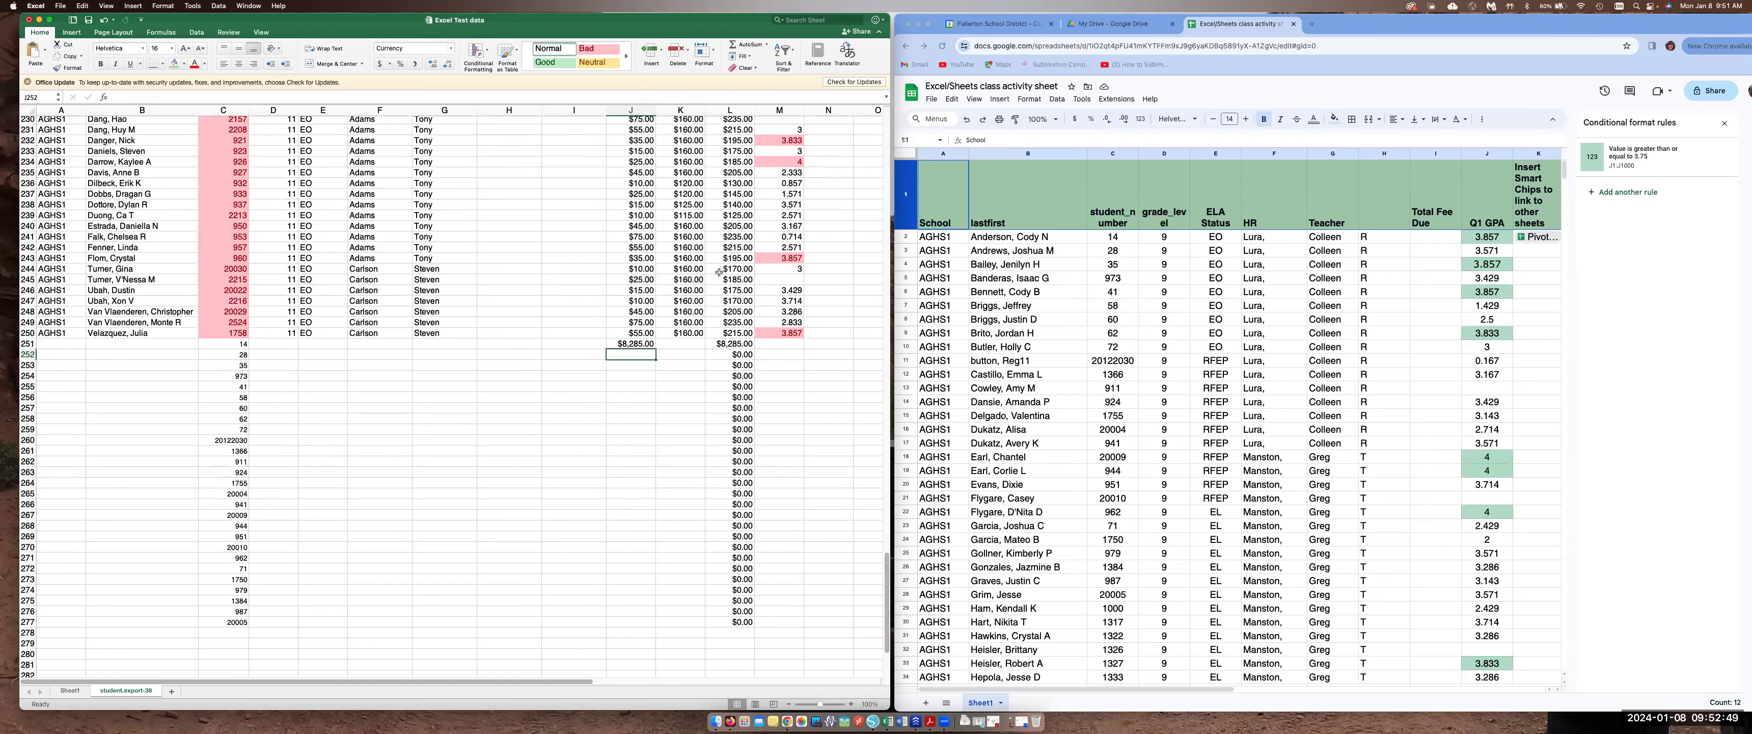
{"action": "scroll", "coordinate": [720, 272], "scroll_direction": "up", "scroll_amount": 4}
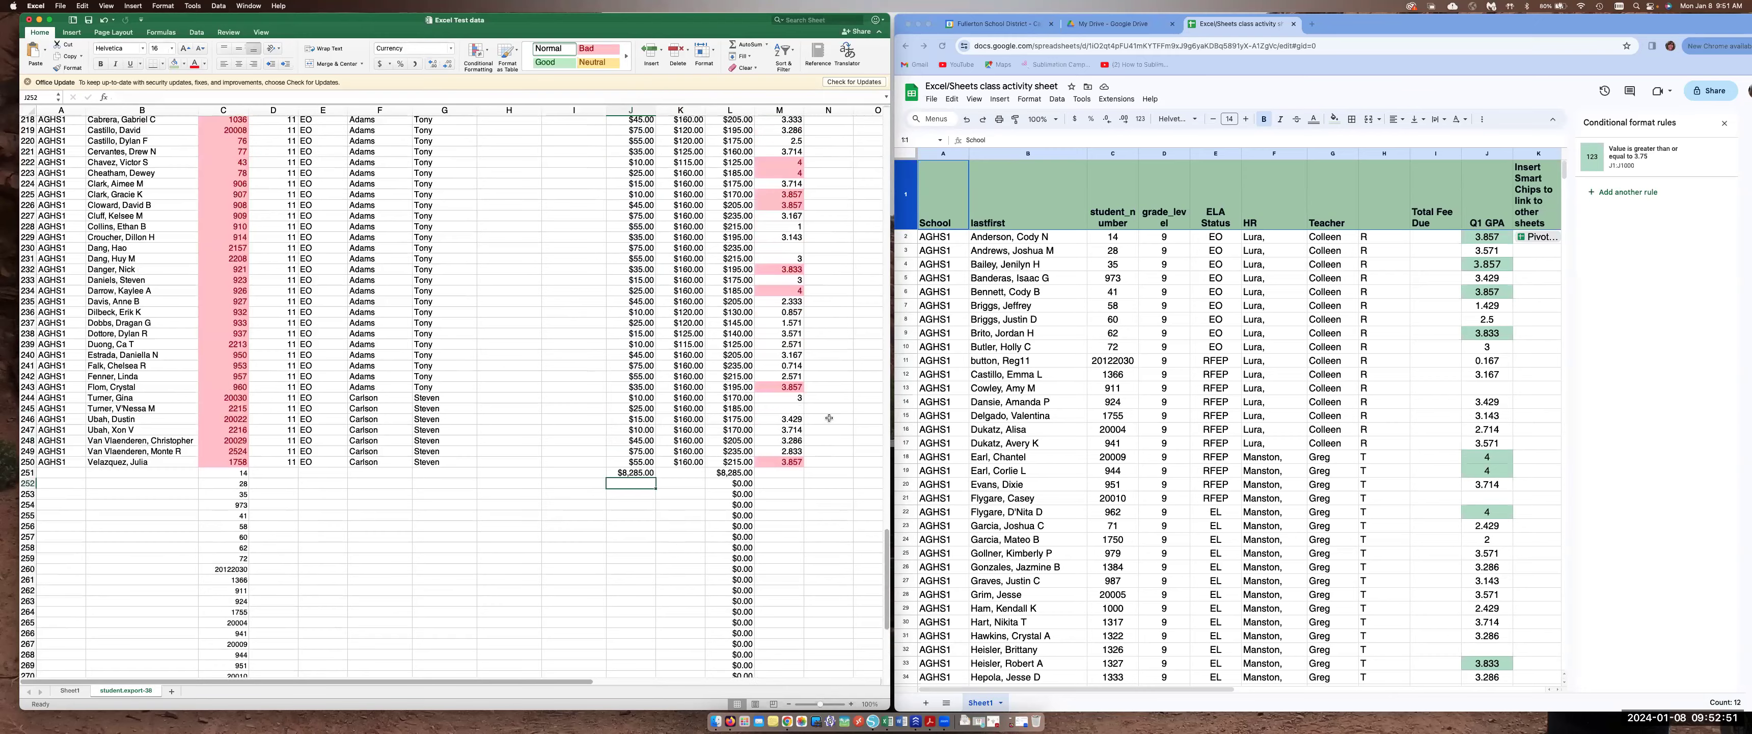
{"action": "scroll", "coordinate": [829, 417], "scroll_direction": "up", "scroll_amount": 20}
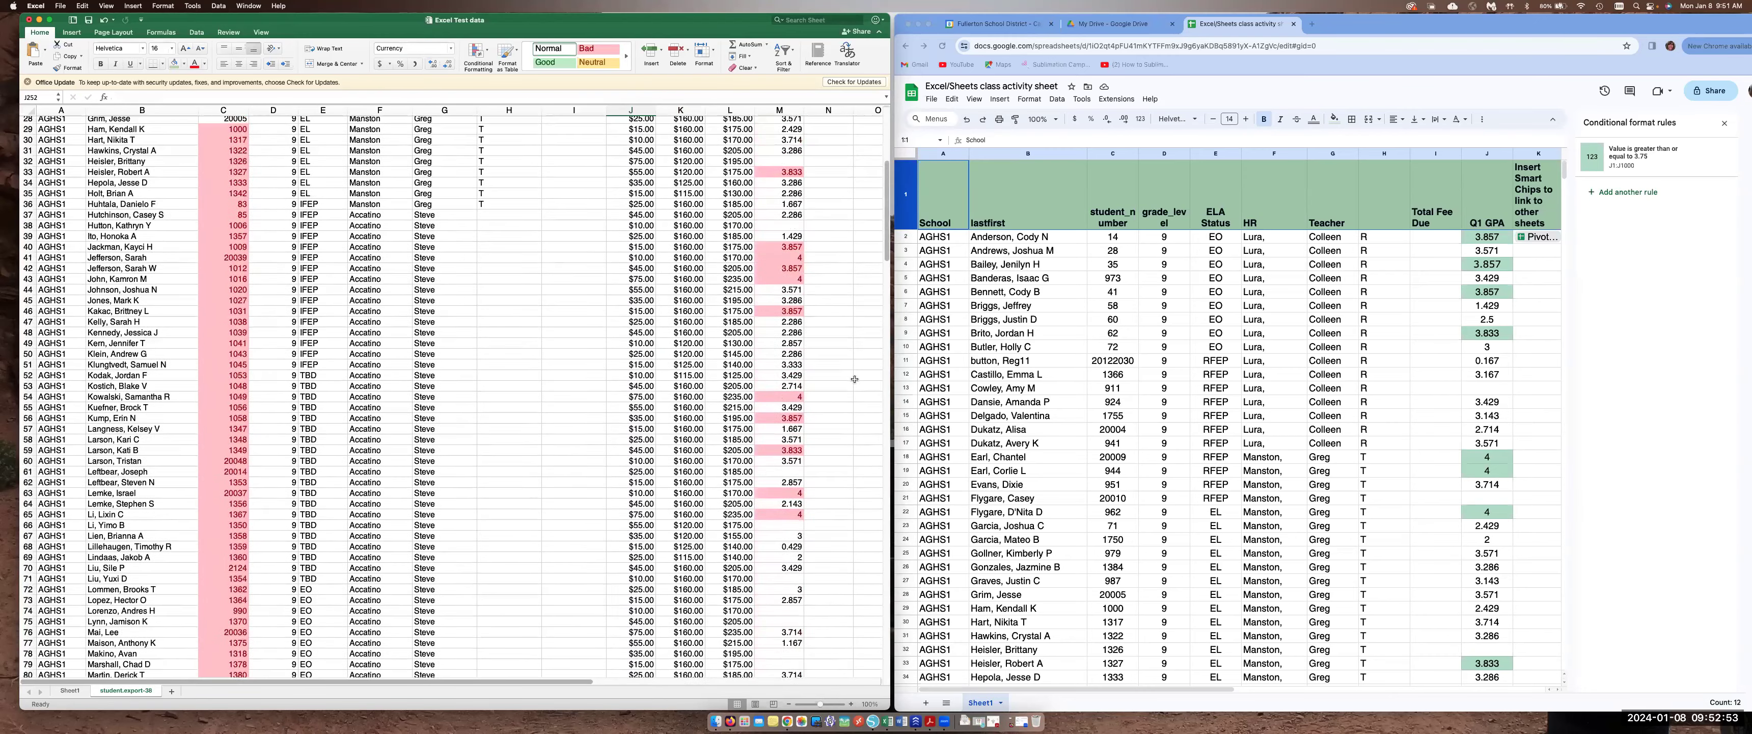
{"action": "scroll", "coordinate": [855, 379], "scroll_direction": "up", "scroll_amount": 4}
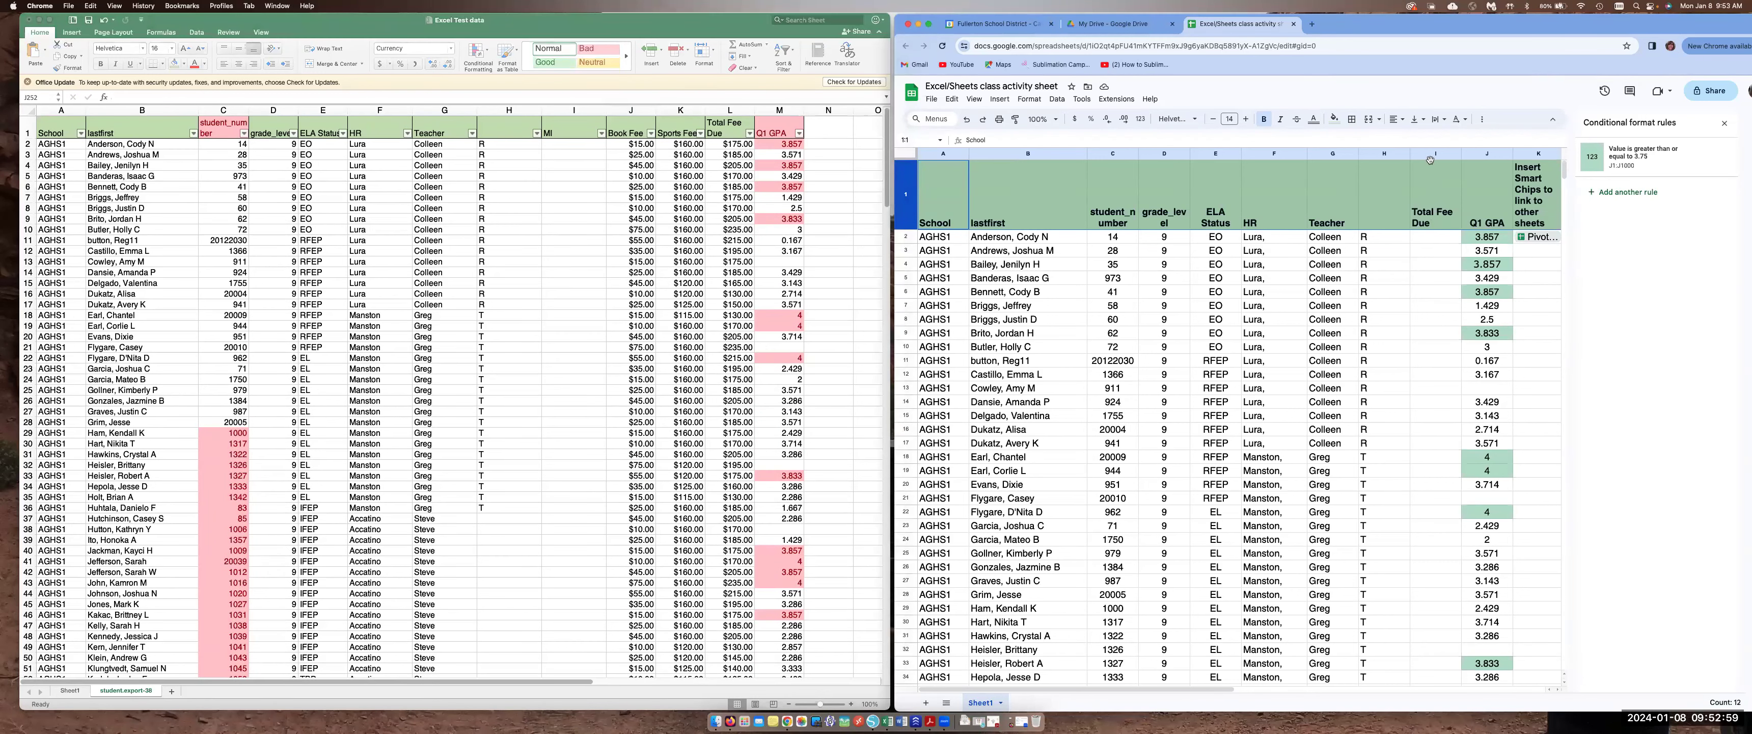
{"action": "left_click_drag", "start_coordinate": [1394, 153], "coordinate": [1420, 151]}
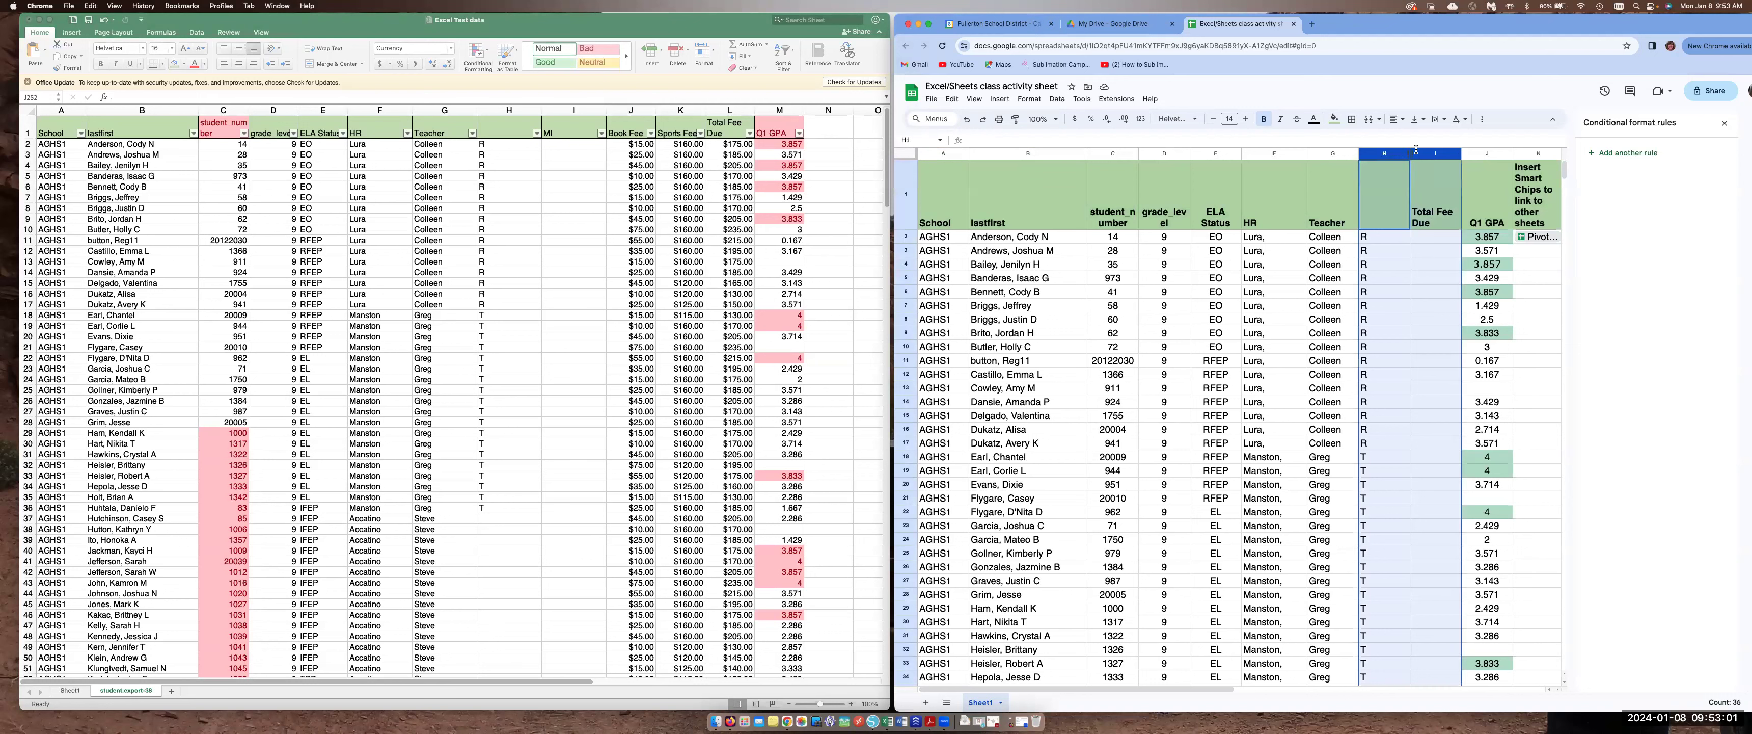
{"action": "left_click", "coordinate": [999, 99]}
{"action": "mouse_move", "coordinate": [1020, 150]}
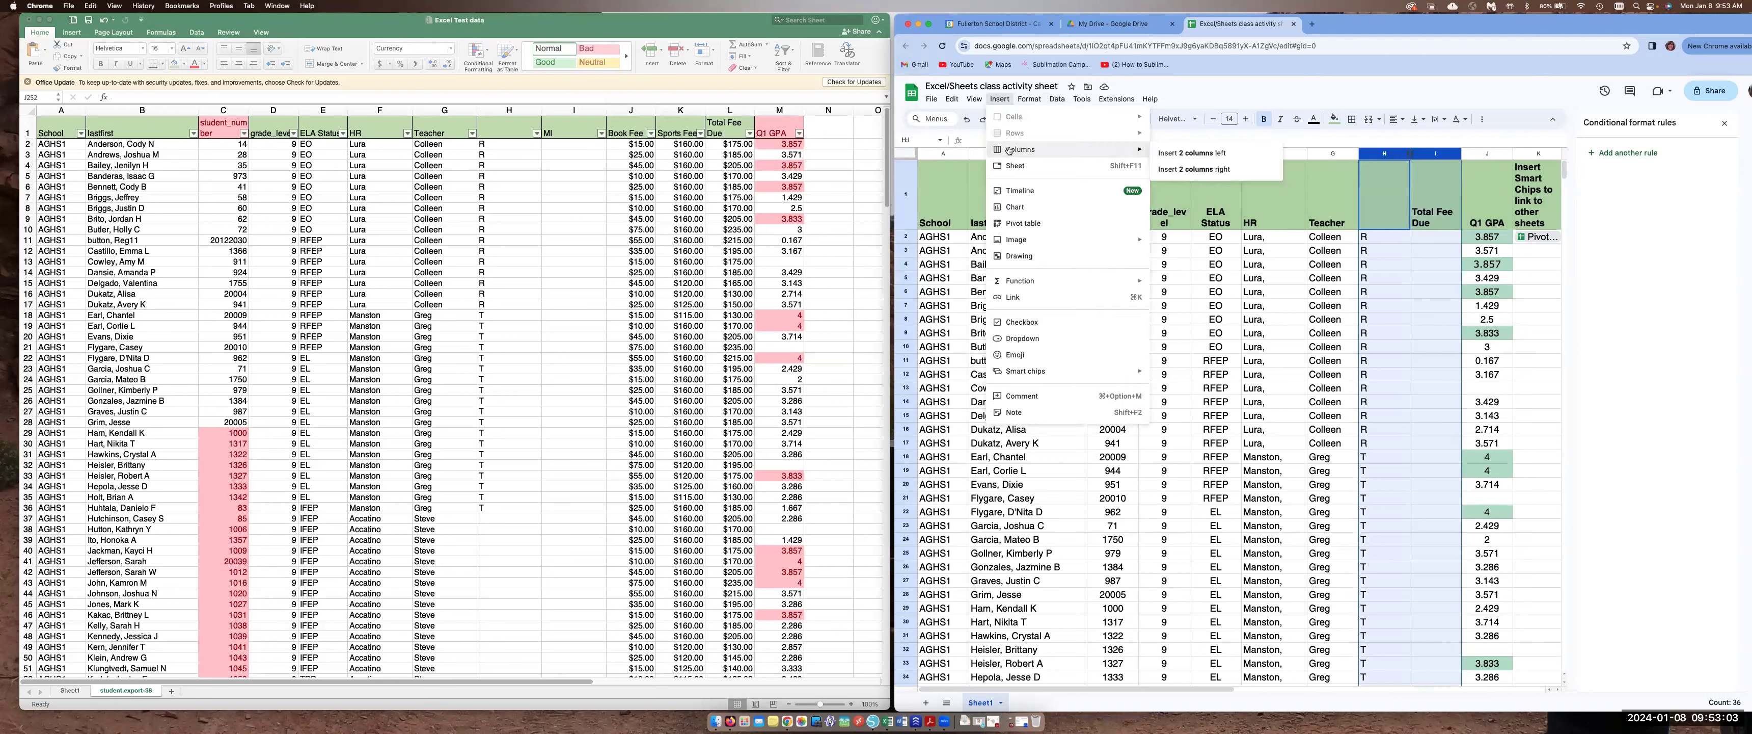
{"action": "left_click", "coordinate": [1211, 153]}
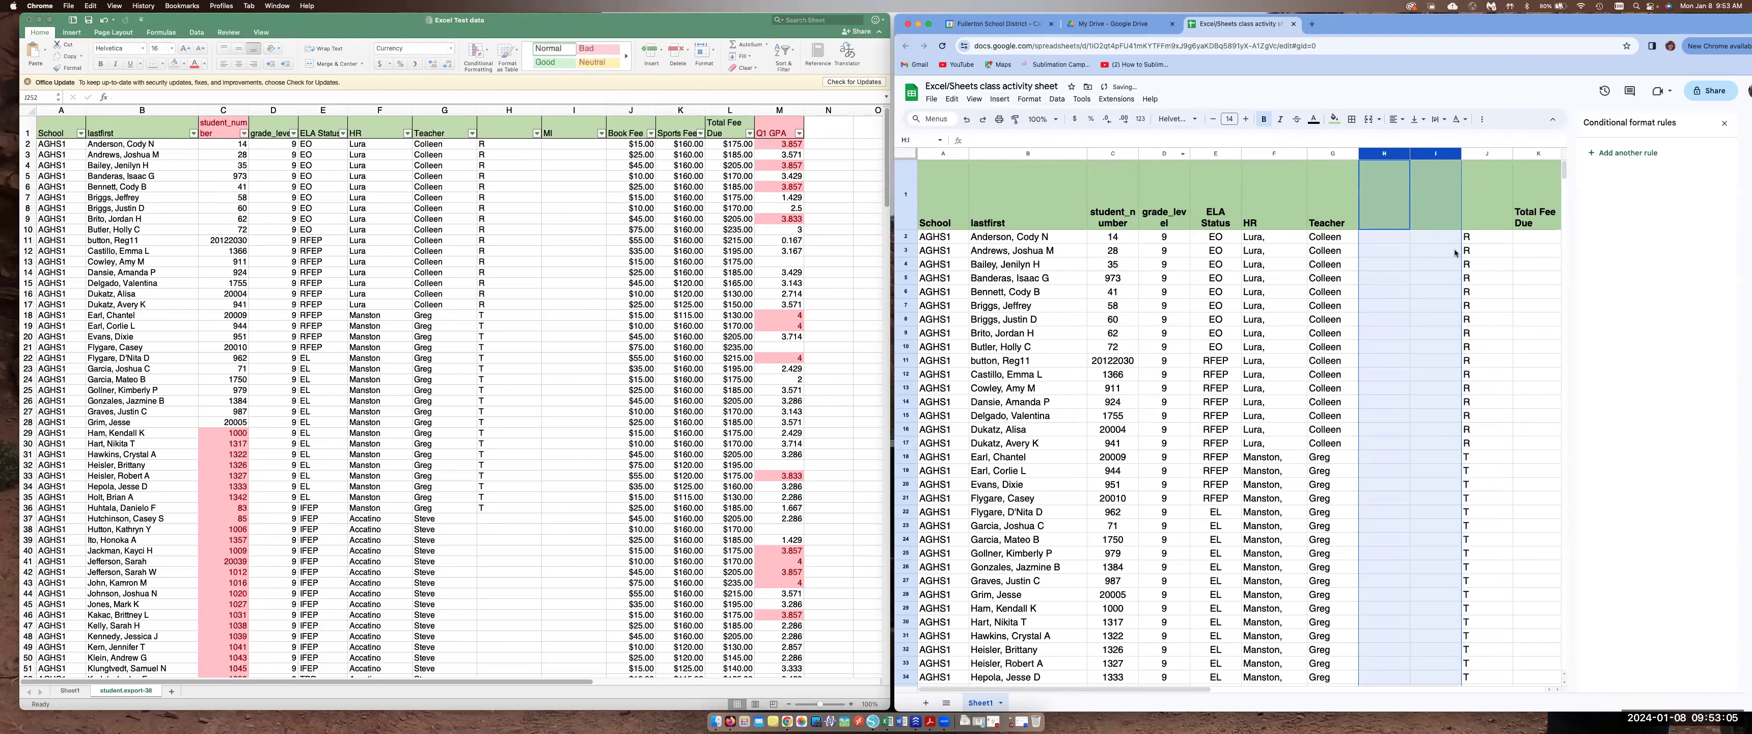
{"action": "left_click", "coordinate": [966, 119]}
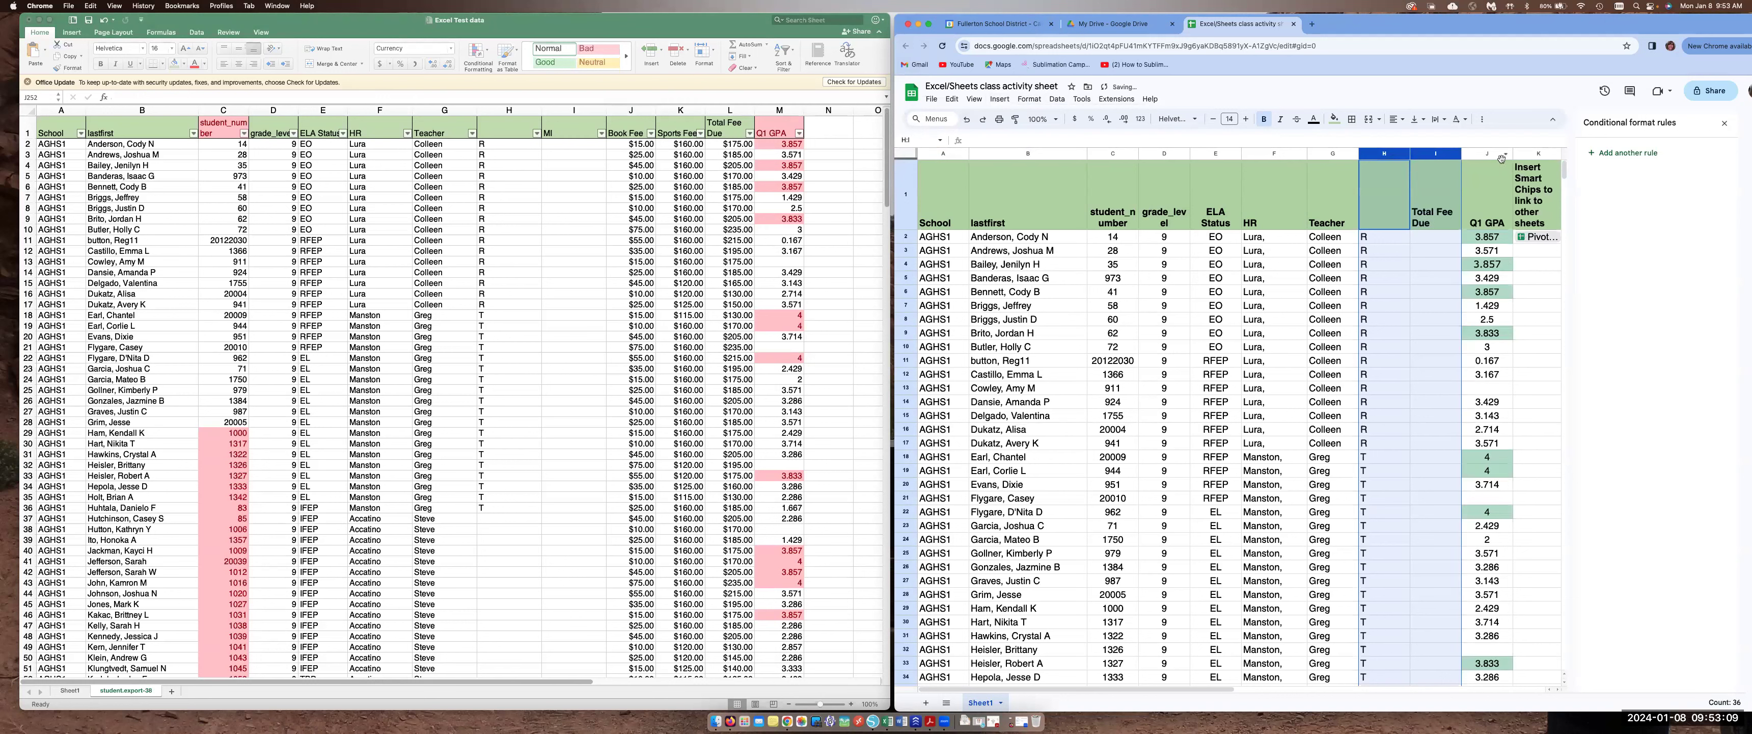
Insert two empty columns to the right of the Total Fee Due column in the Google Sheet
{"action": "mouse_move", "coordinate": [1394, 155]}
{"action": "left_mouse_down"}
{"action": "mouse_move", "coordinate": [1422, 157]}
{"action": "mouse_move", "coordinate": [1395, 156]}
{"action": "left_mouse_up"}
{"action": "left_click", "coordinate": [1000, 98]}
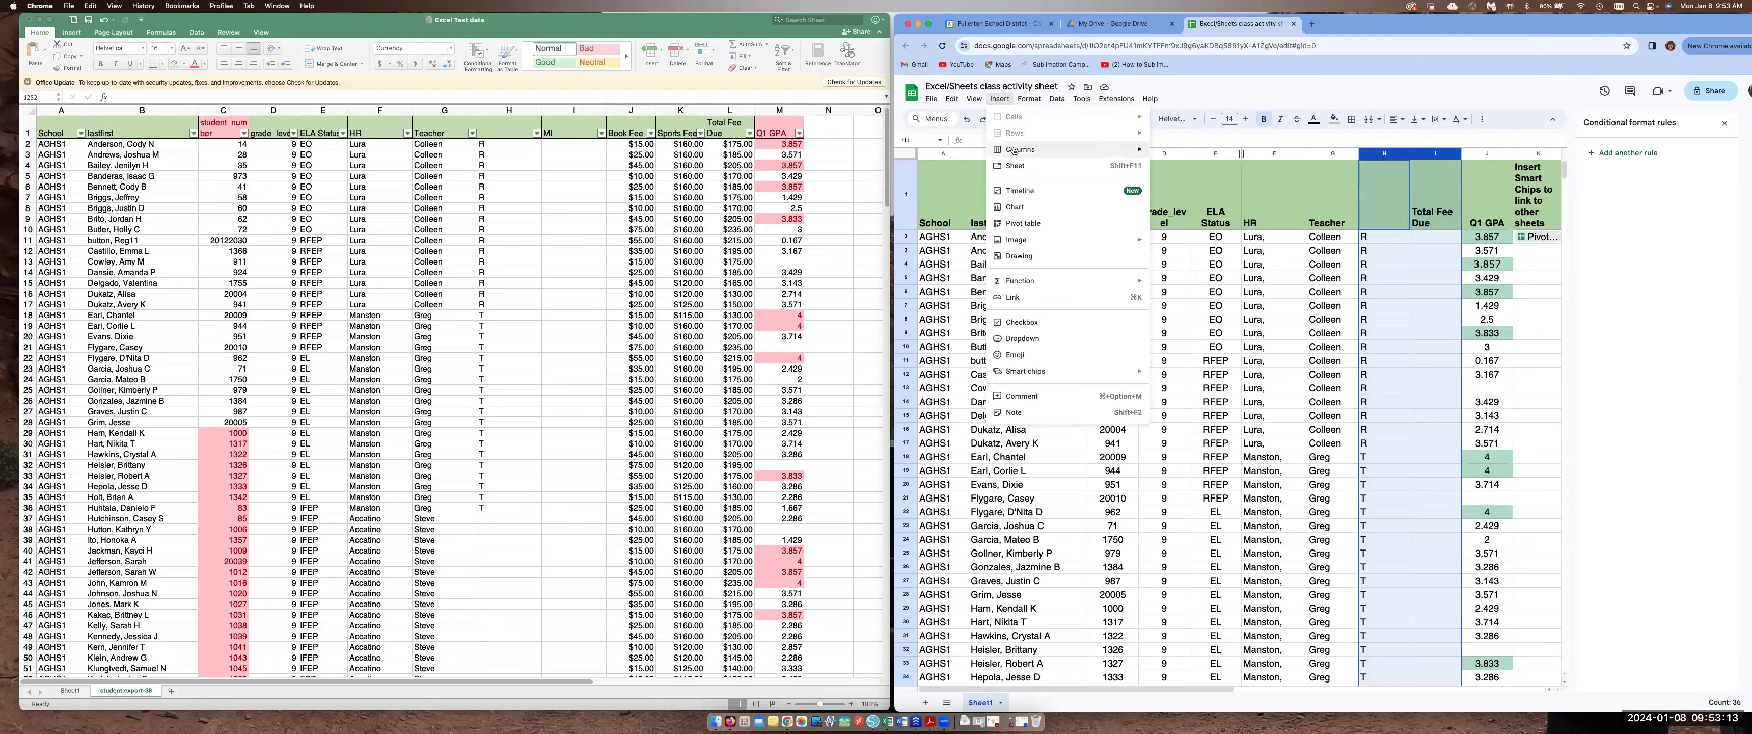
{"action": "mouse_move", "coordinate": [1014, 150]}
{"action": "left_click", "coordinate": [1199, 168]}
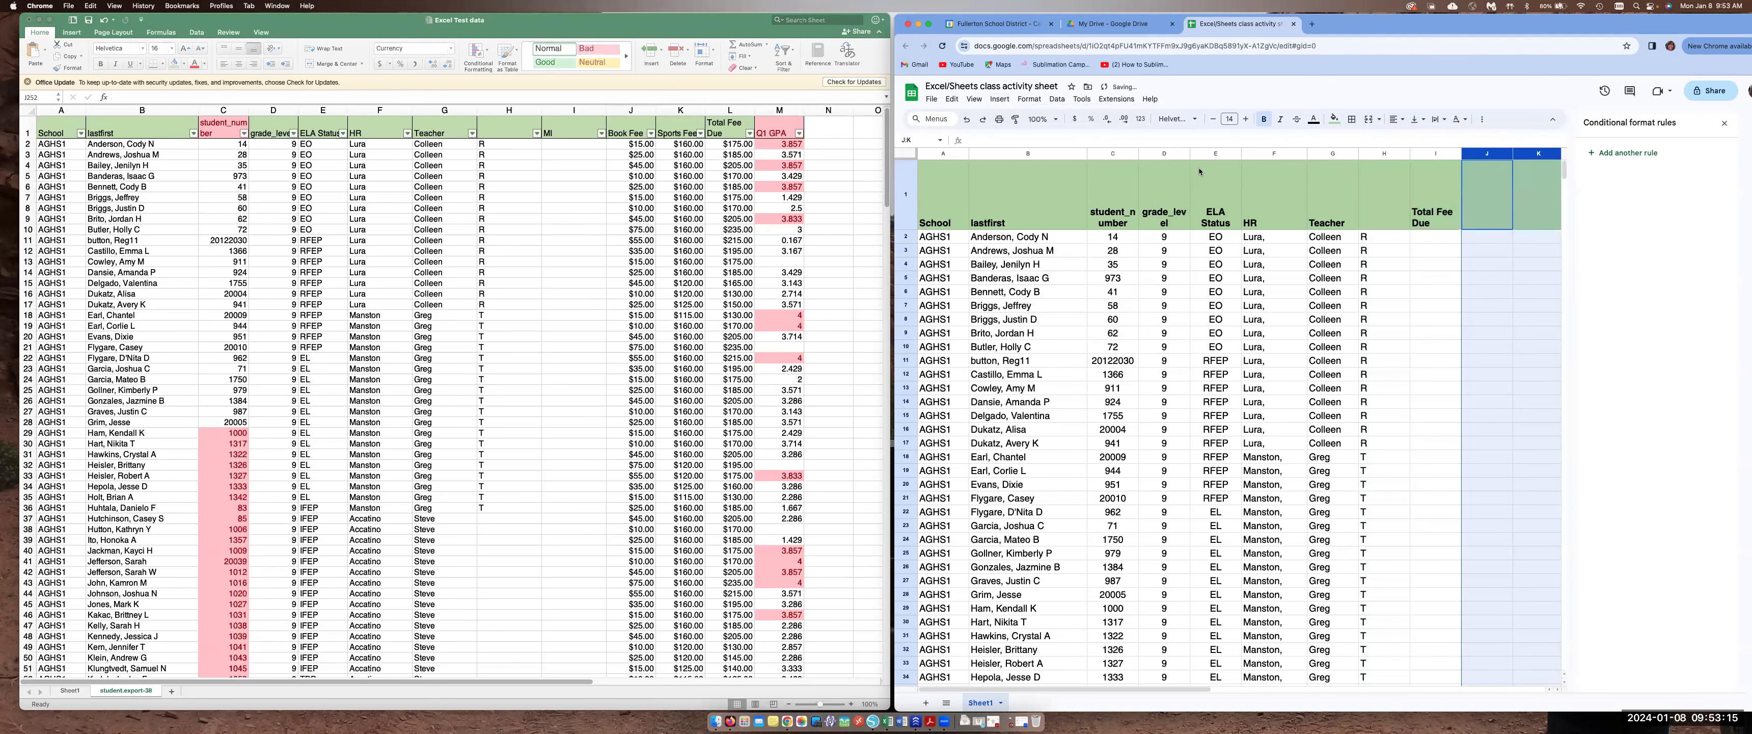
Copy the Book Fee and Sports Fee columns from Excel and paste them into the new columns J and K of the Google Sheet
{"action": "left_click_drag", "start_coordinate": [1410, 35], "coordinate": [1335, 35]}
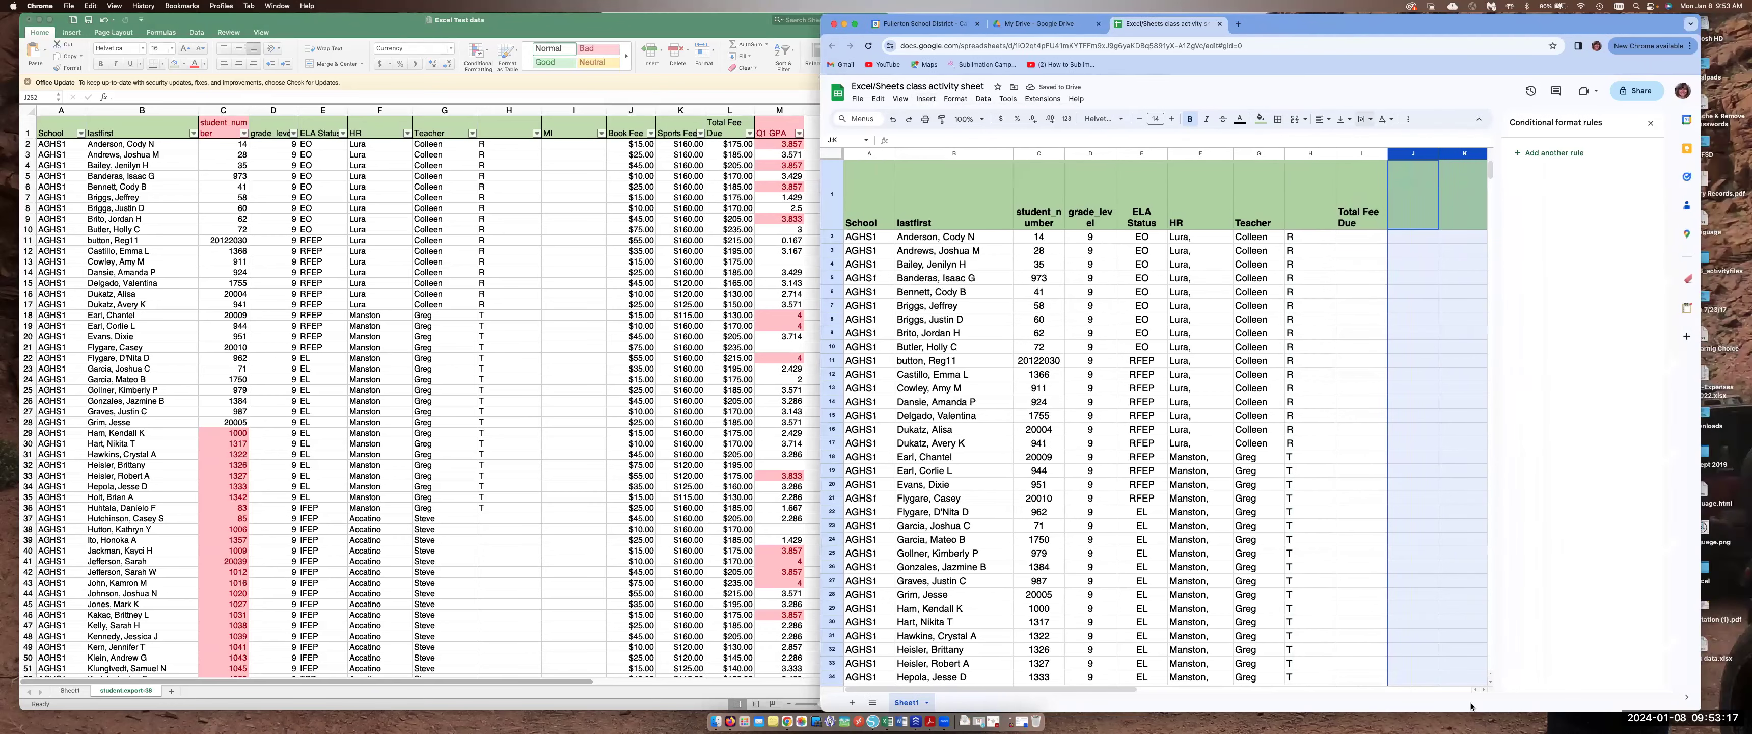
{"action": "left_click_drag", "start_coordinate": [1133, 689], "coordinate": [1282, 693]}
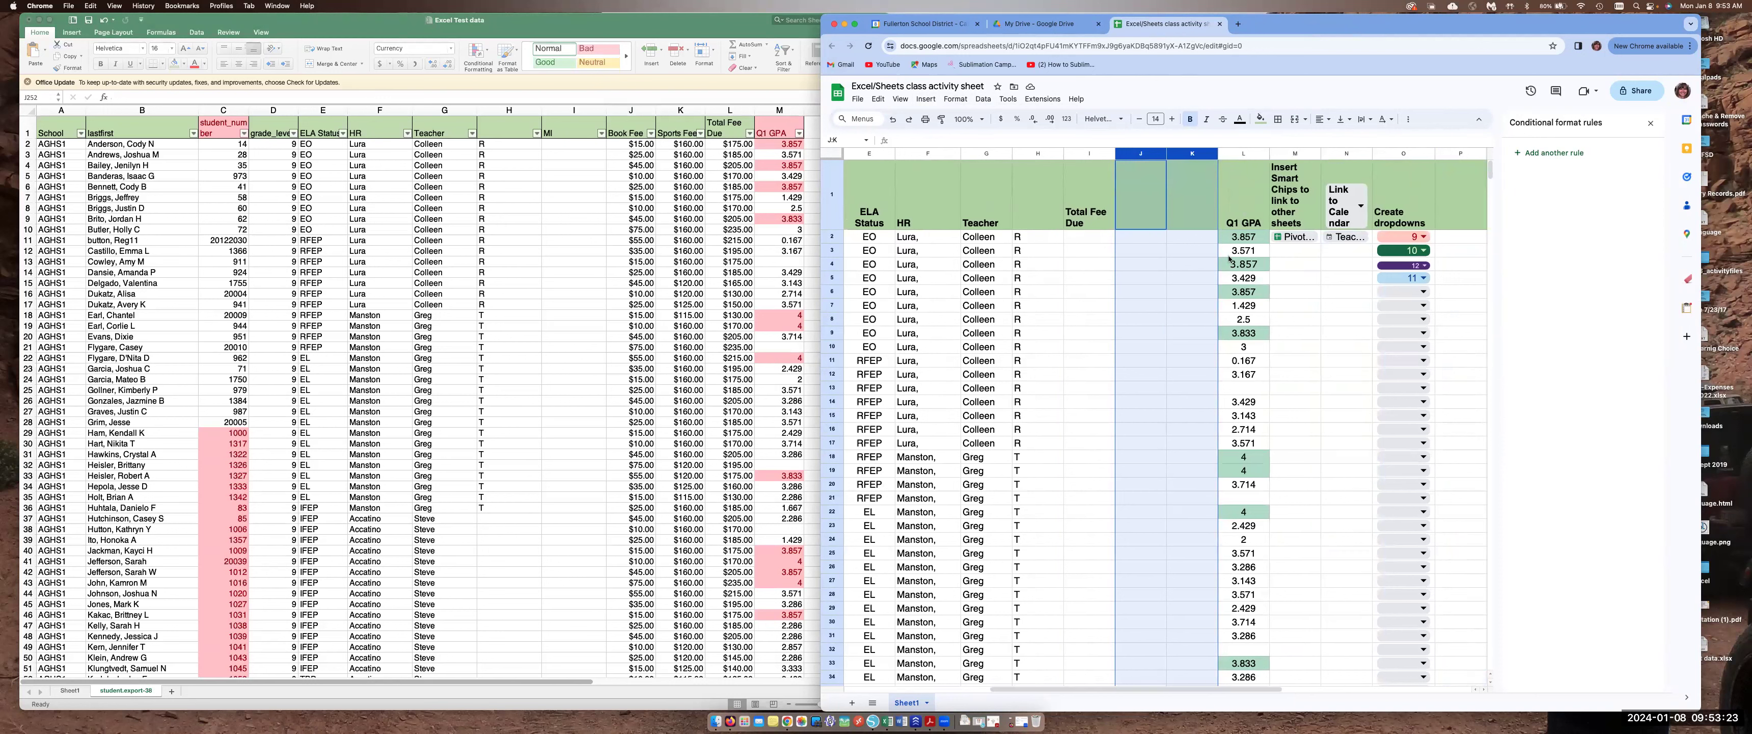
{"action": "left_click", "coordinate": [664, 156]}
{"action": "left_click_drag", "start_coordinate": [630, 109], "coordinate": [660, 112]}
{"action": "key", "text": "super+c"}
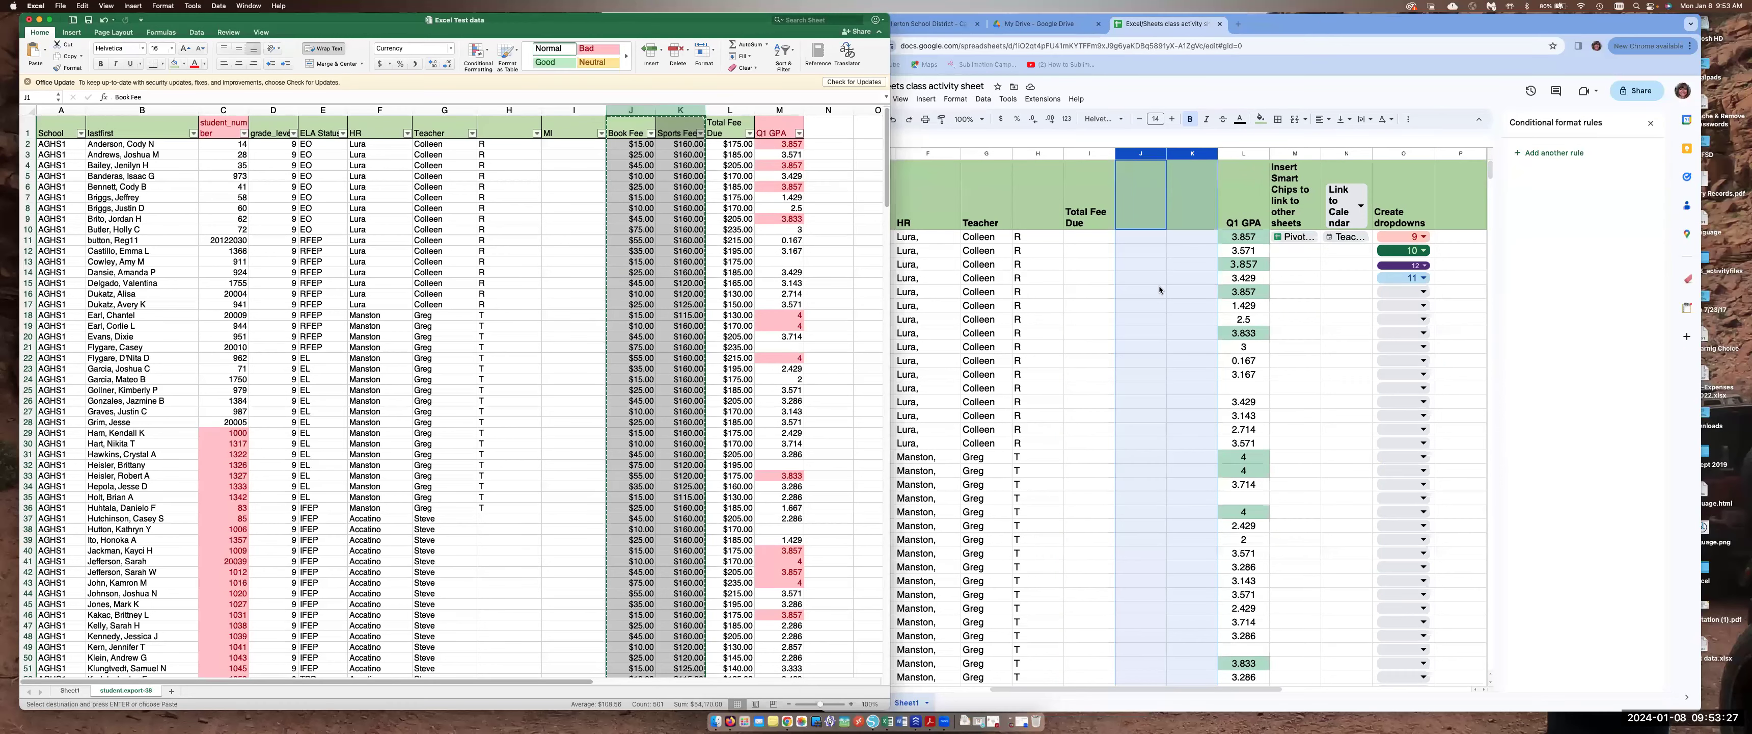
{"action": "left_click", "coordinate": [1133, 207]}
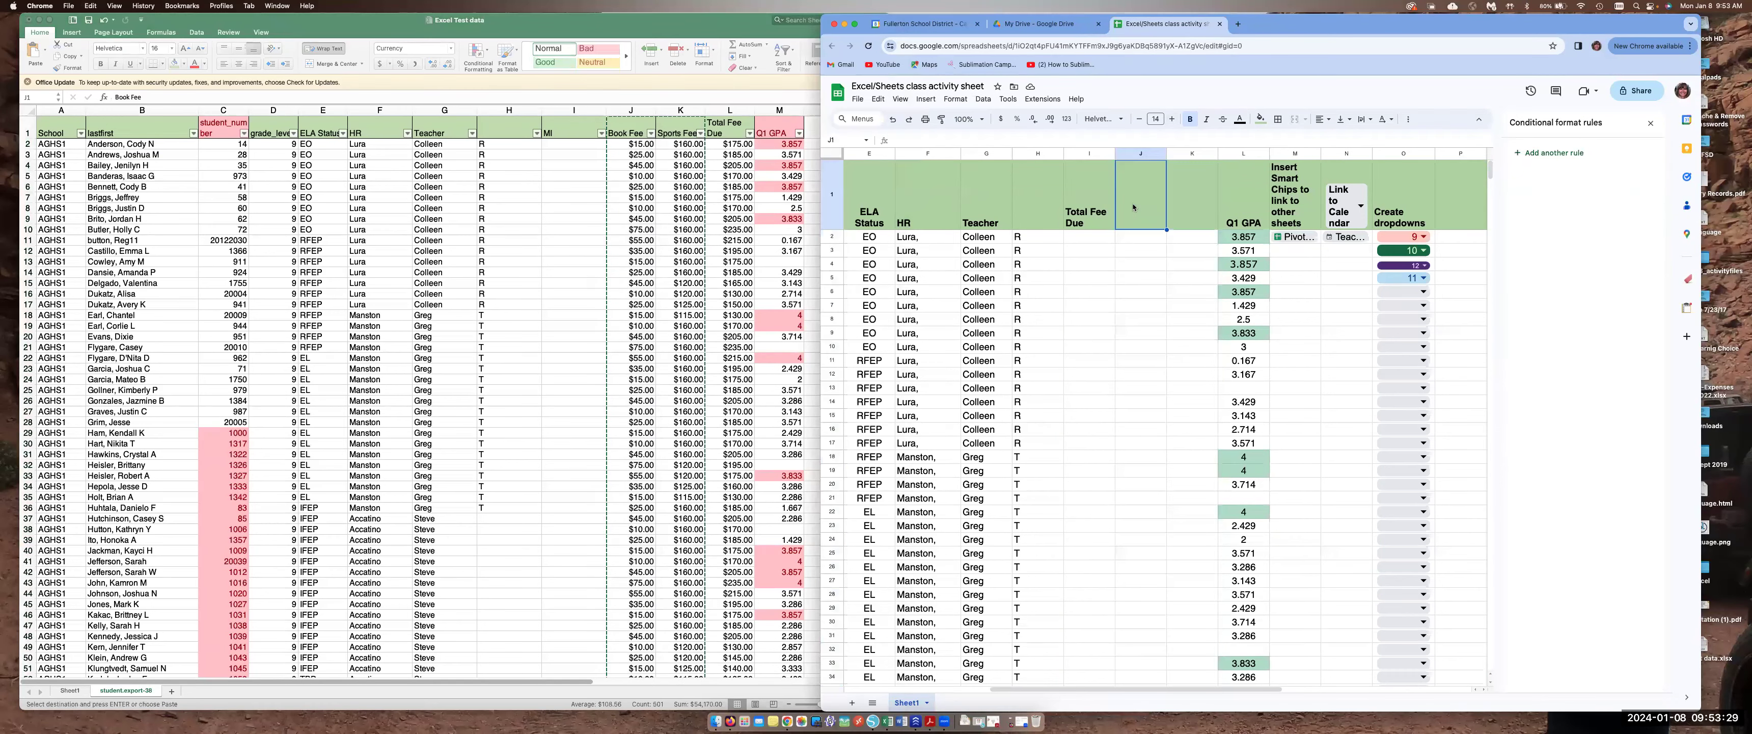
{"action": "key", "text": "super+v"}
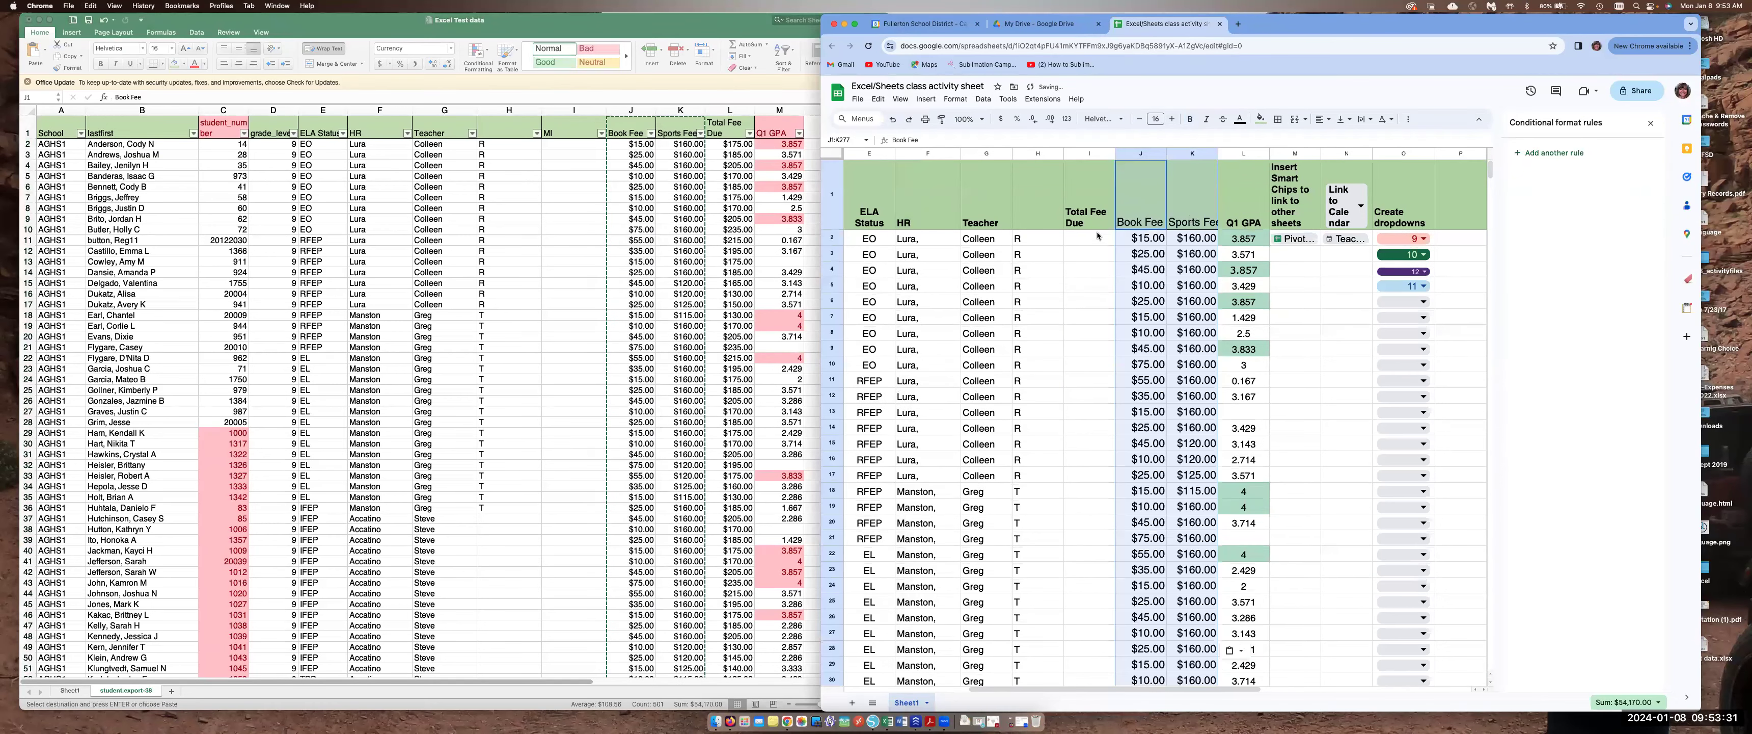
Compute Total Fee Due in I2 as the SUM of J2:K2 and accept the suggested autofill down the column
{"action": "left_click", "coordinate": [1097, 236]}
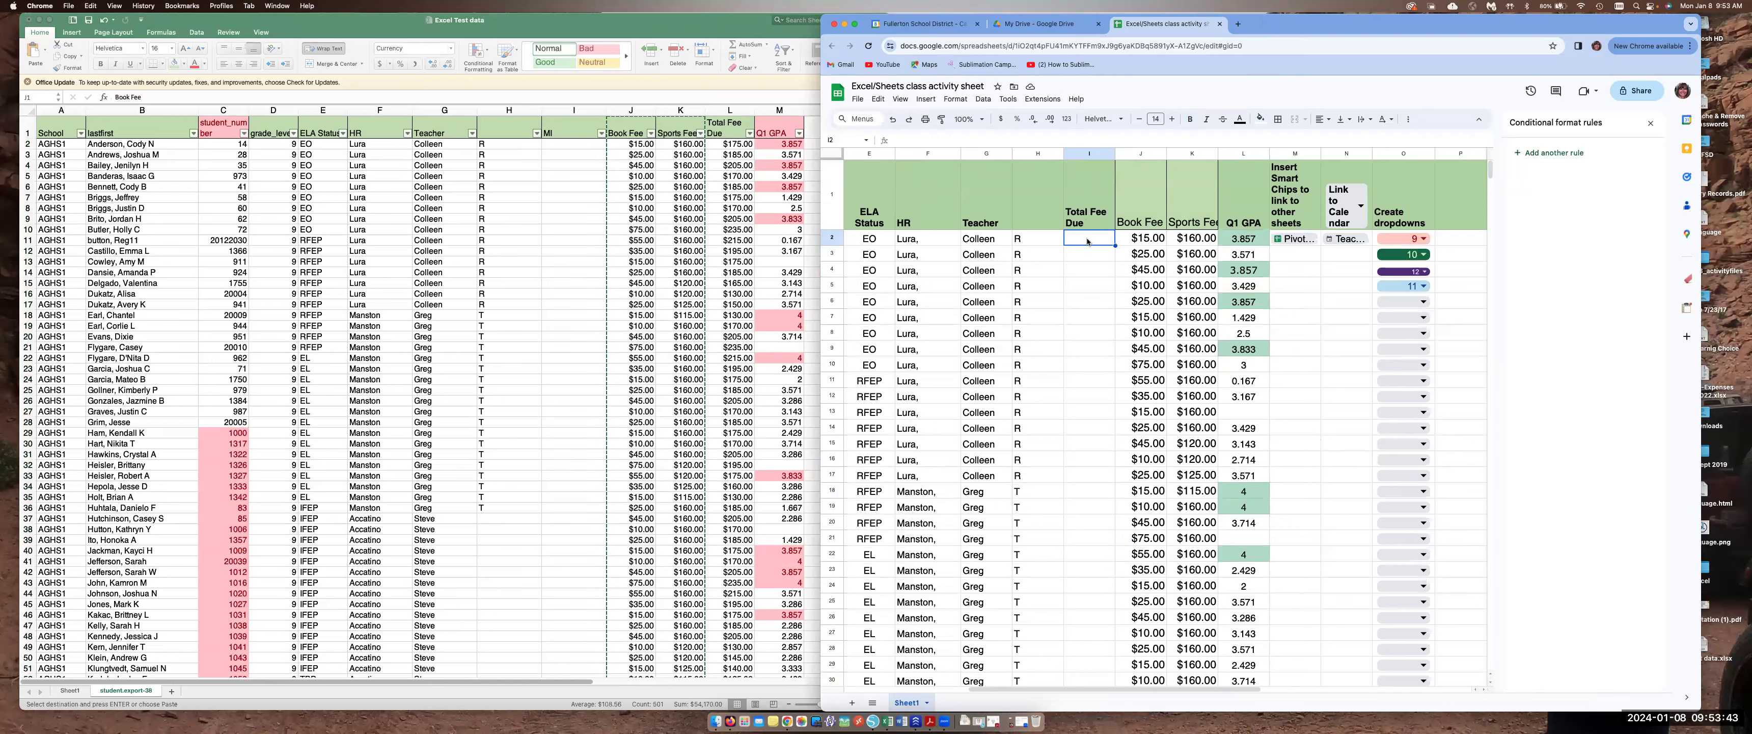
{"action": "left_click", "coordinate": [924, 100]}
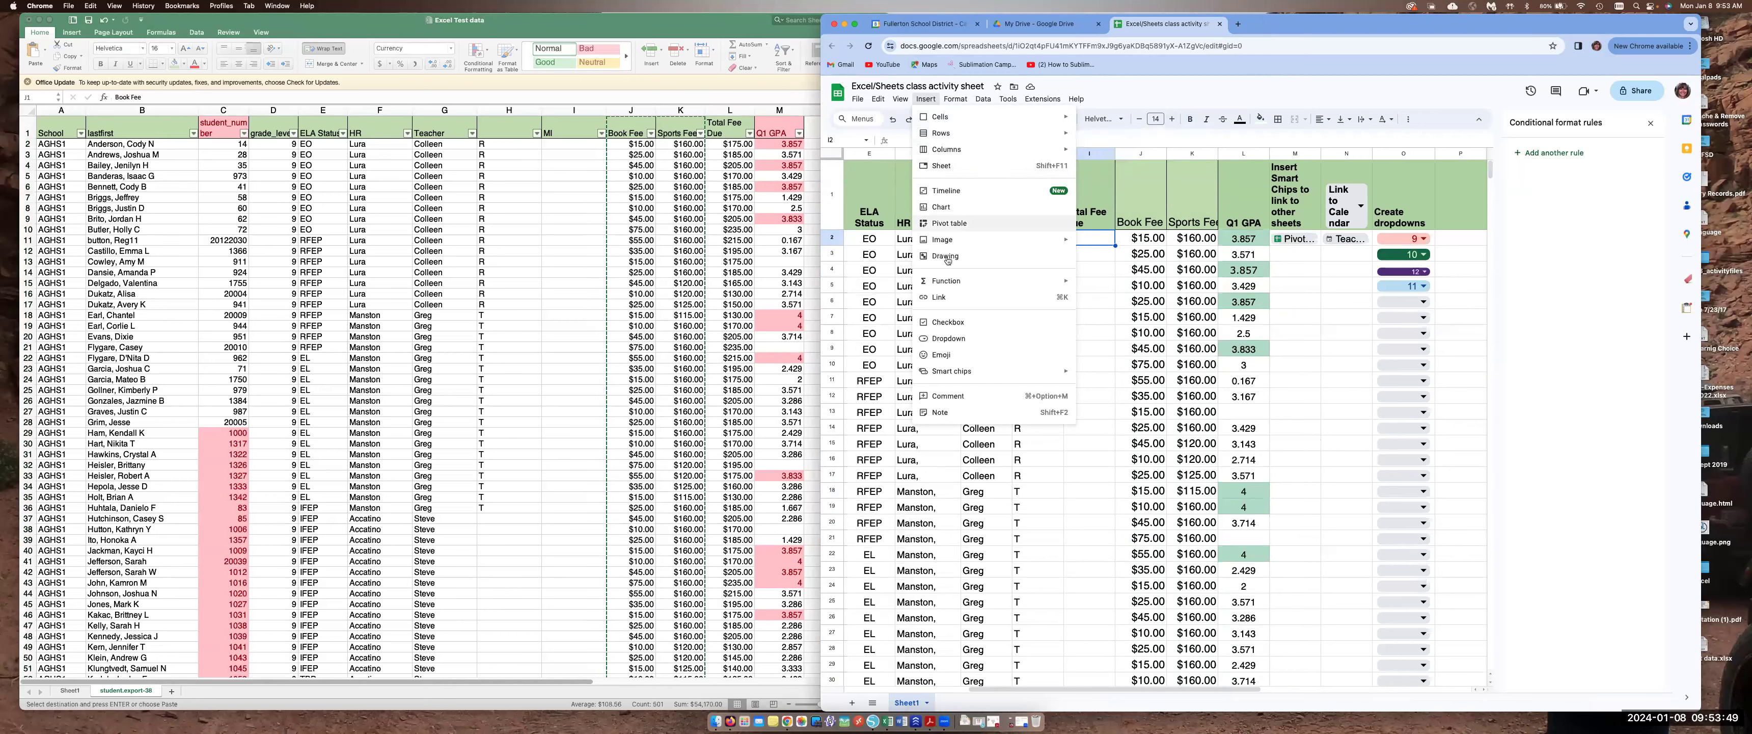
{"action": "mouse_move", "coordinate": [947, 280]}
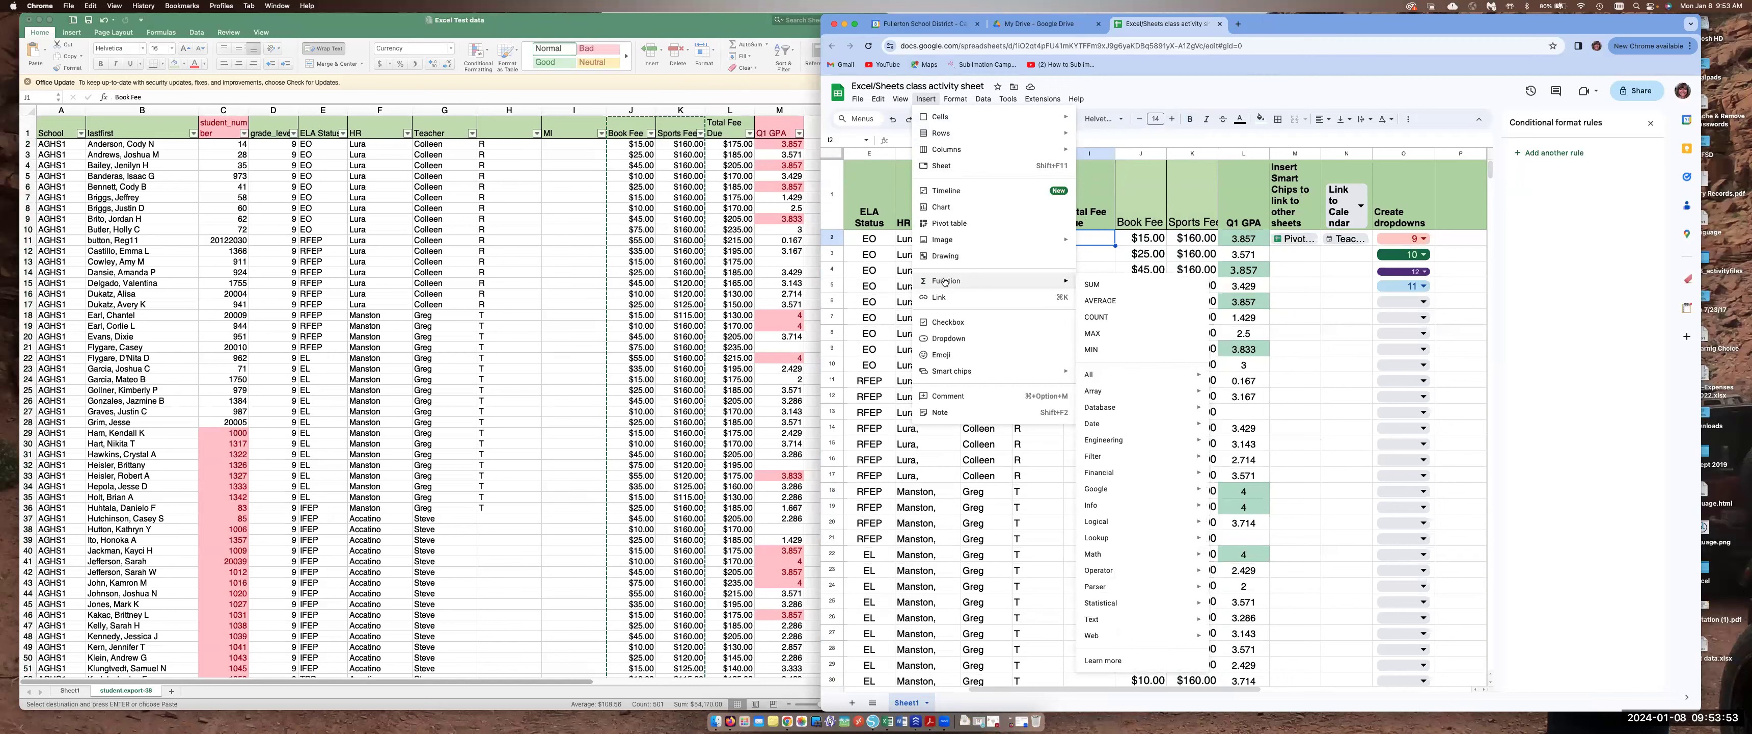
{"action": "left_click", "coordinate": [1107, 284]}
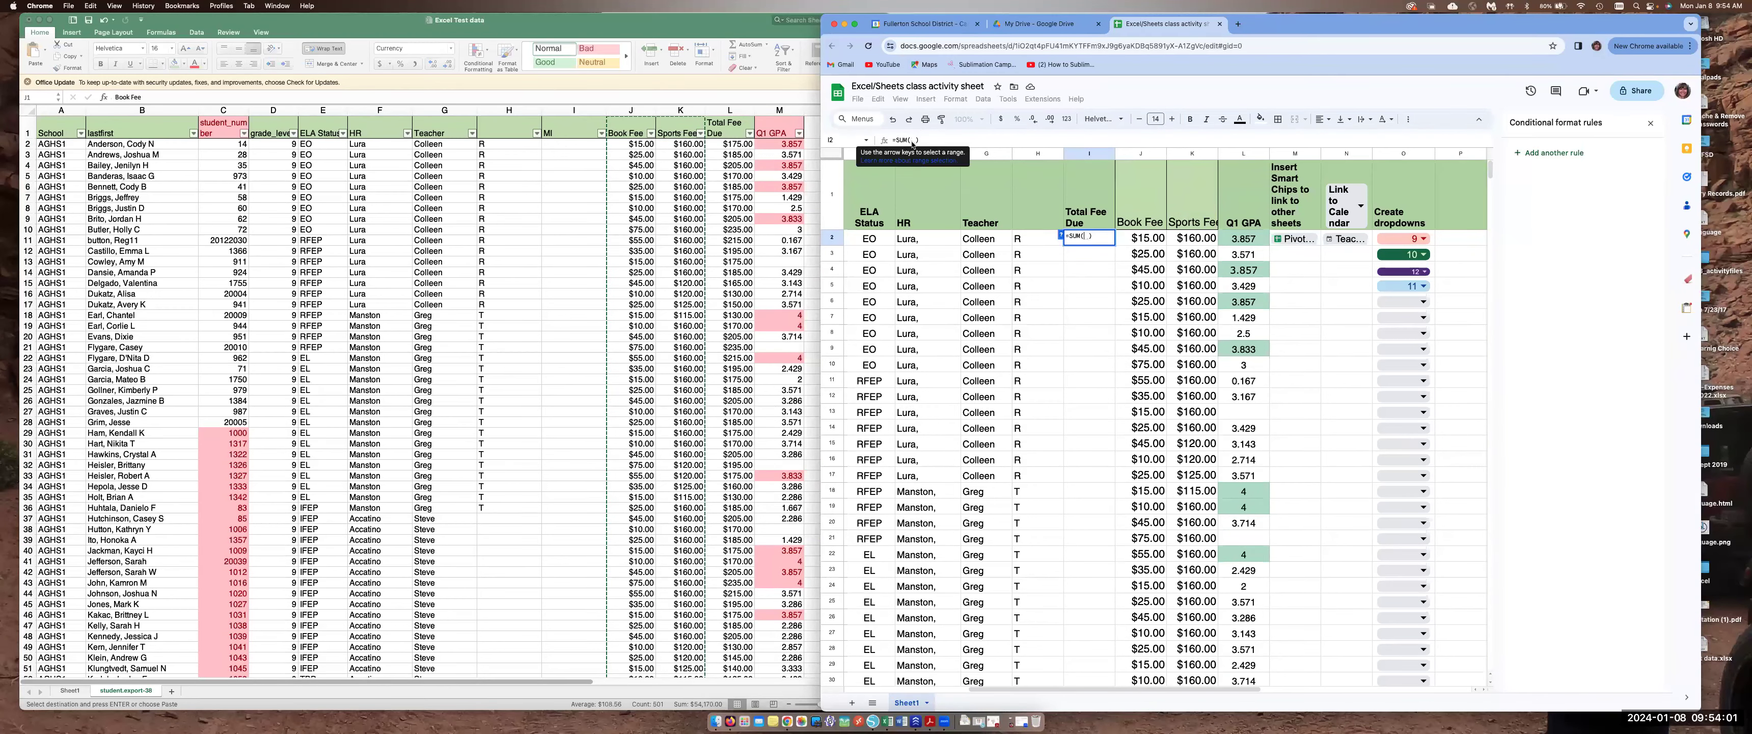
{"action": "left_click", "coordinate": [1129, 238]}
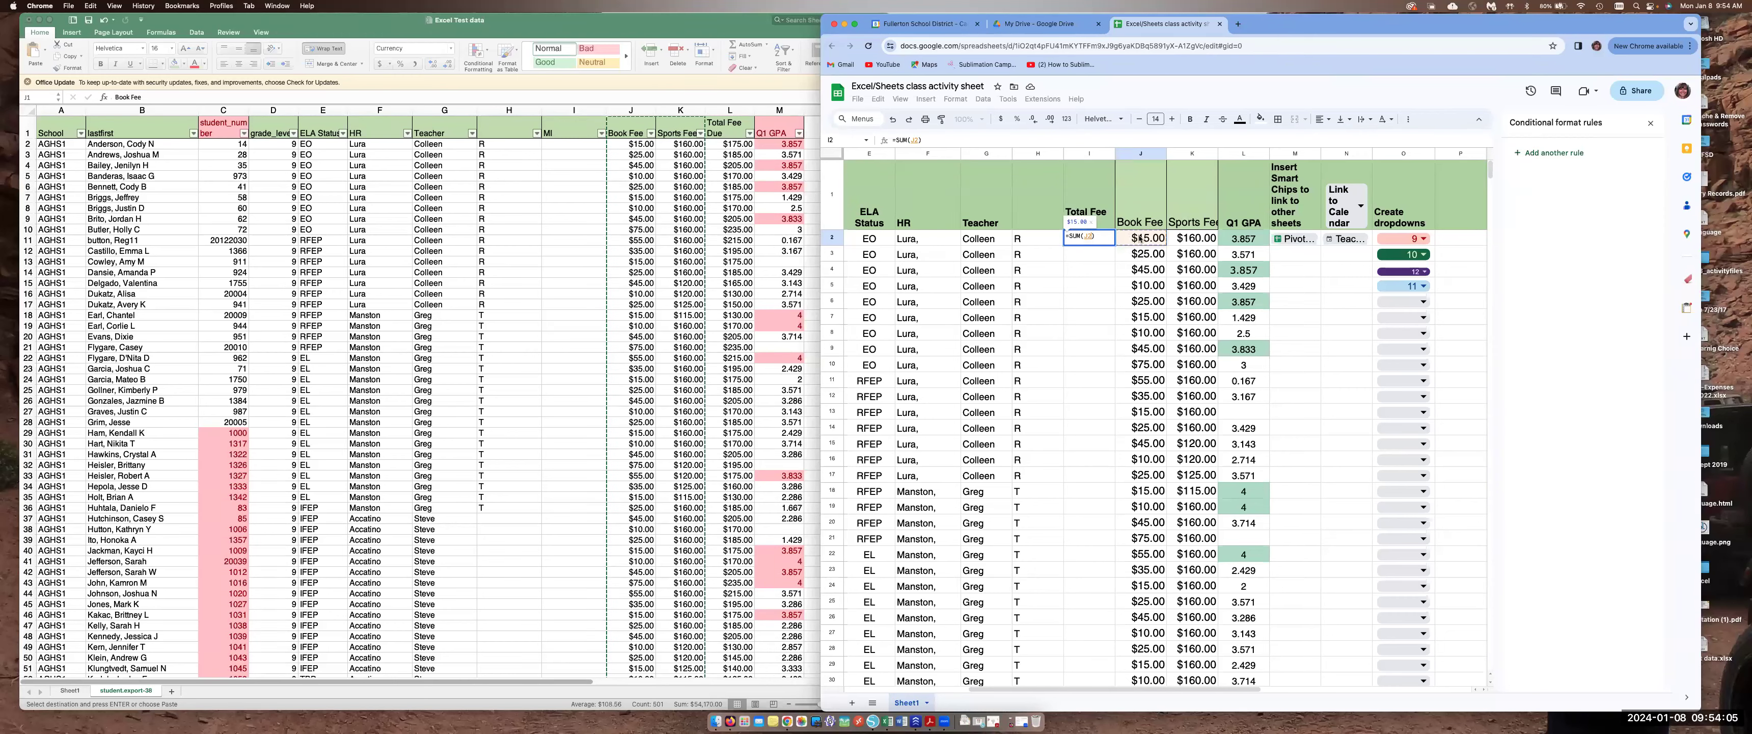
{"action": "left_click_drag", "start_coordinate": [1140, 238], "coordinate": [1185, 238]}
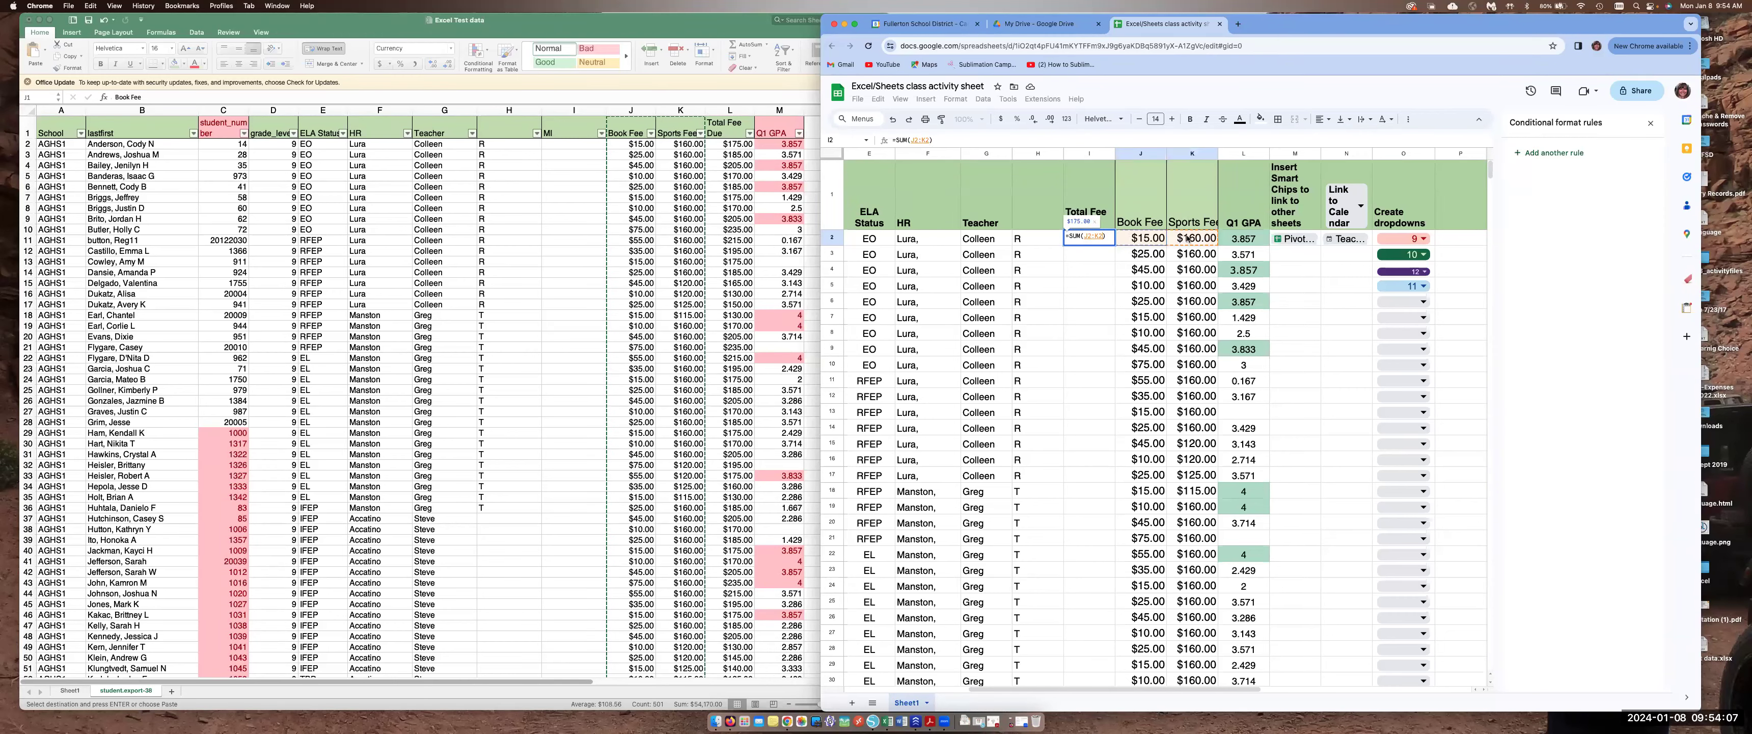
{"action": "left_click", "coordinate": [1110, 237]}
{"action": "key", "text": "Return"}
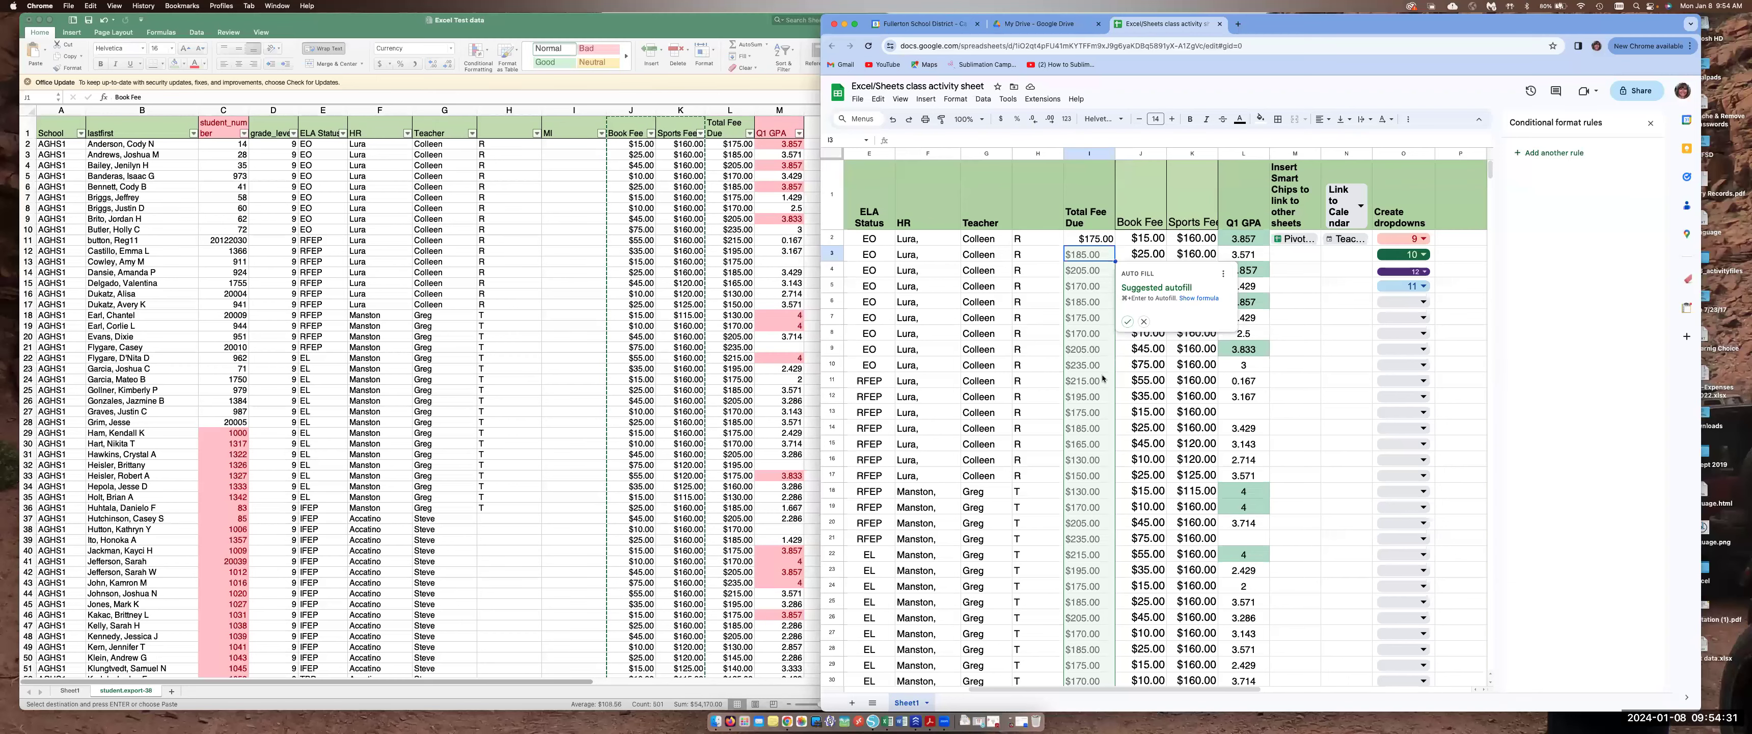
{"action": "left_click", "coordinate": [1128, 322]}
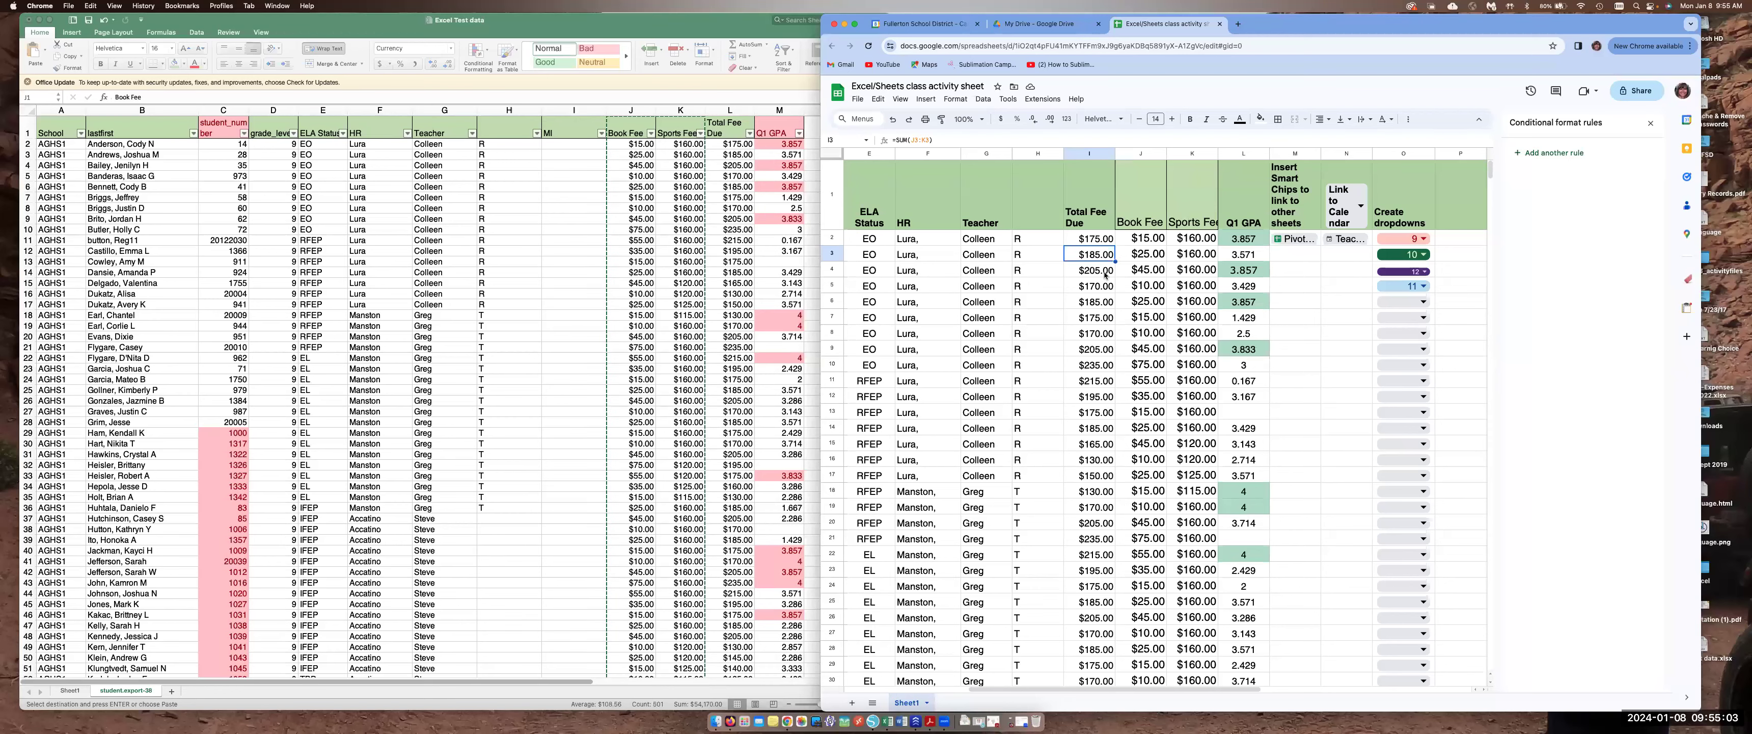
Total the Sports Fee column in K251 with a SUM of K2:K250
{"action": "scroll", "coordinate": [1172, 390], "scroll_direction": "down", "scroll_amount": 20}
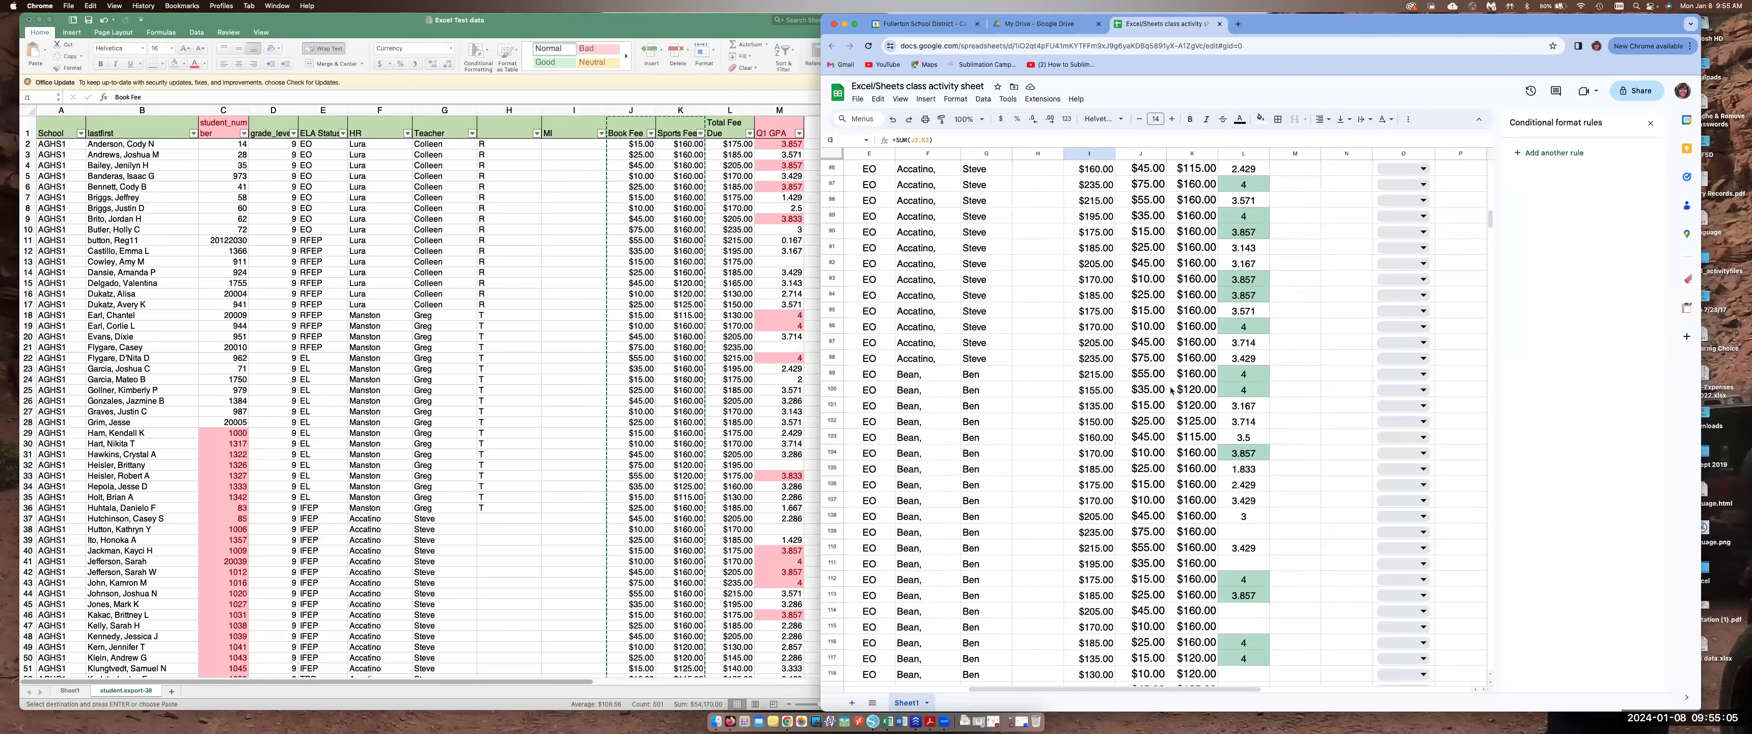
{"action": "scroll", "coordinate": [1171, 389], "scroll_direction": "down", "scroll_amount": 20}
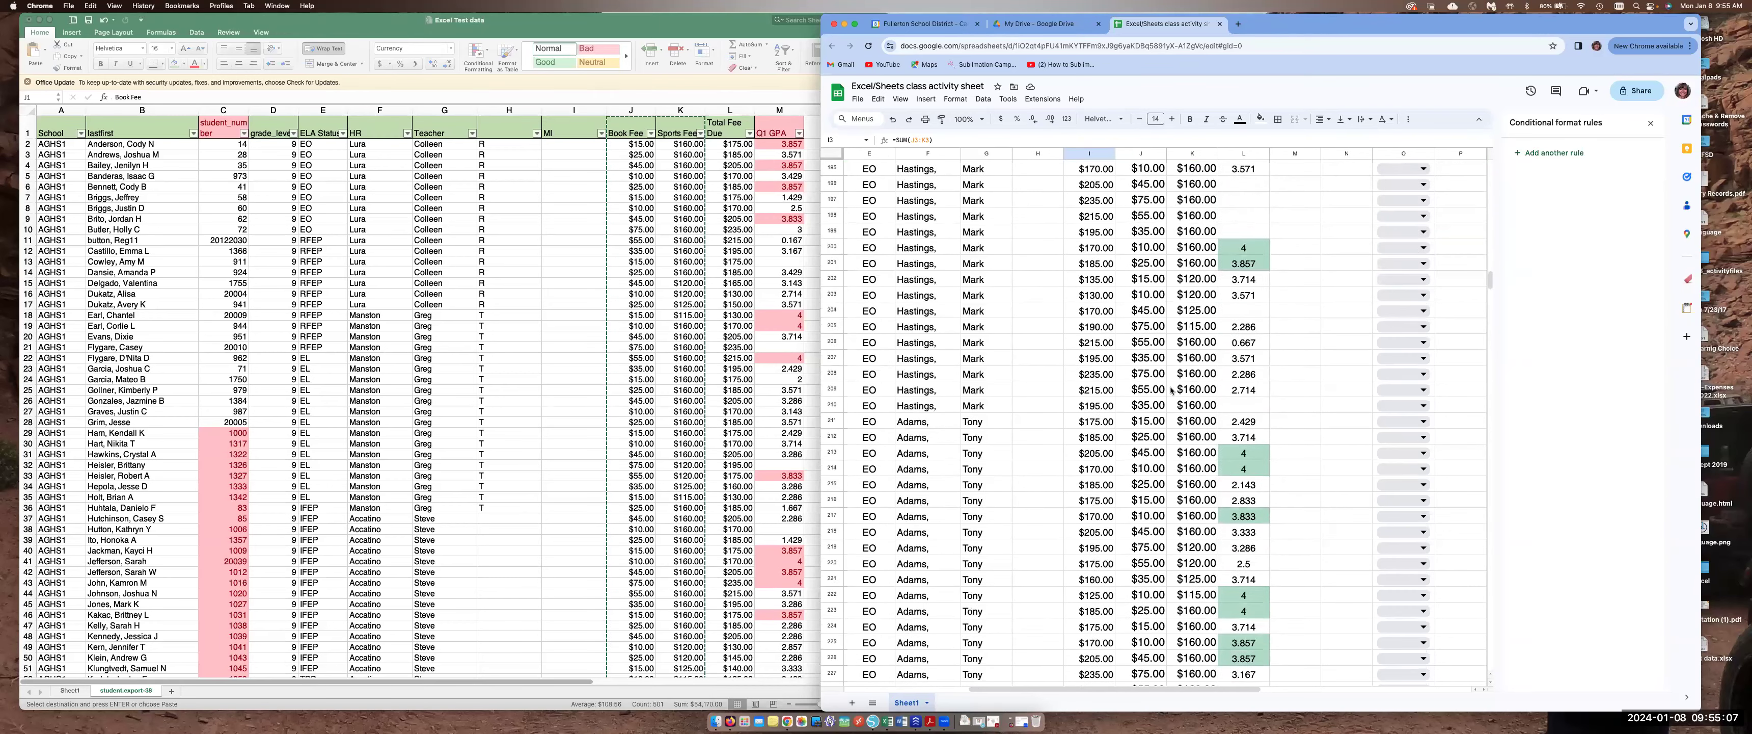
{"action": "scroll", "coordinate": [1172, 389], "scroll_direction": "down", "scroll_amount": 3}
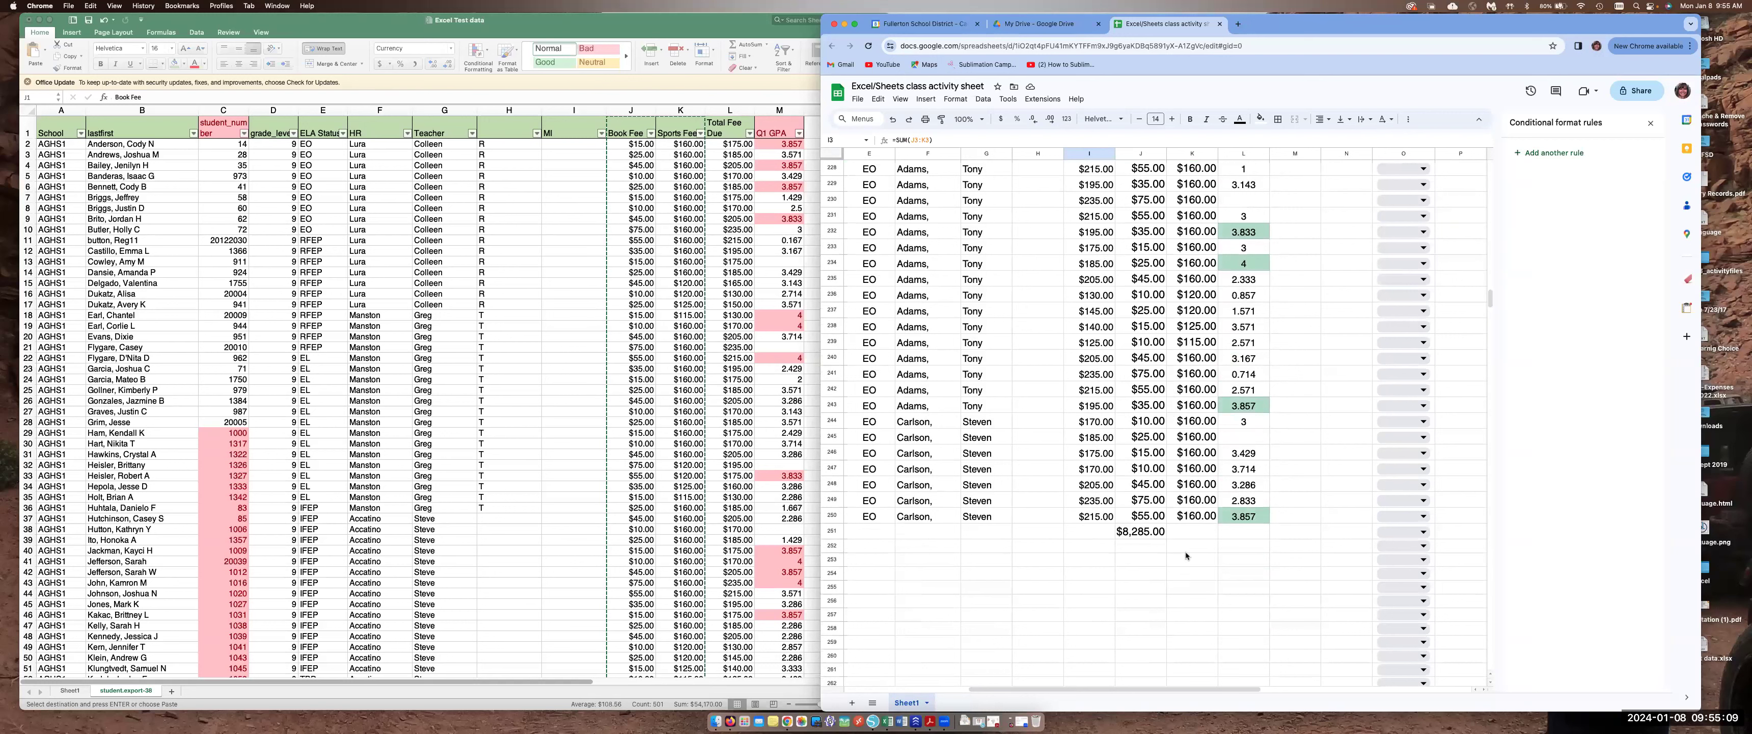
{"action": "left_click", "coordinate": [1200, 533]}
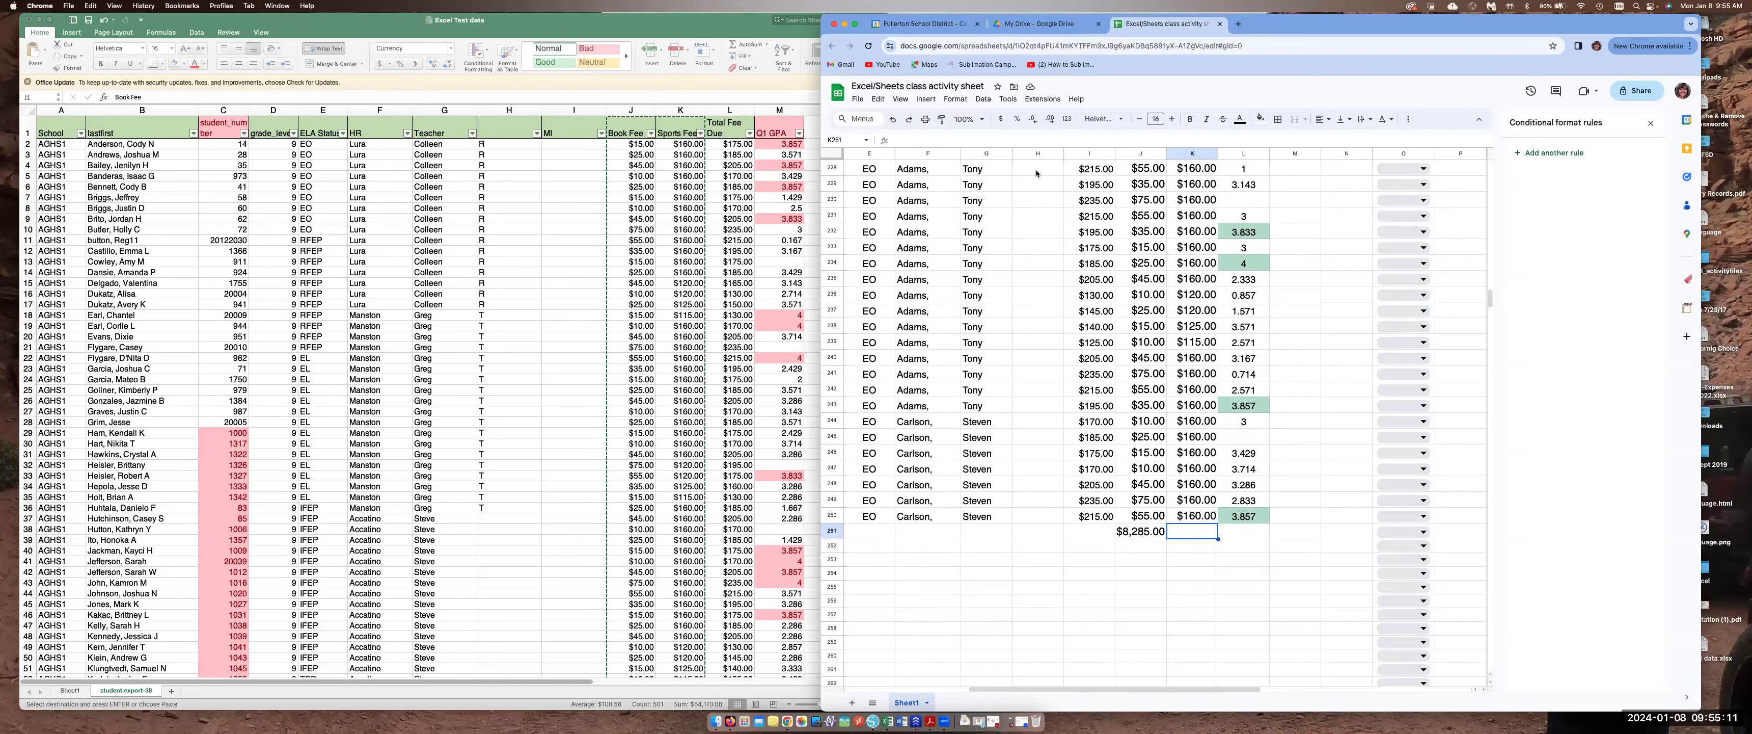
{"action": "left_click", "coordinate": [926, 99]}
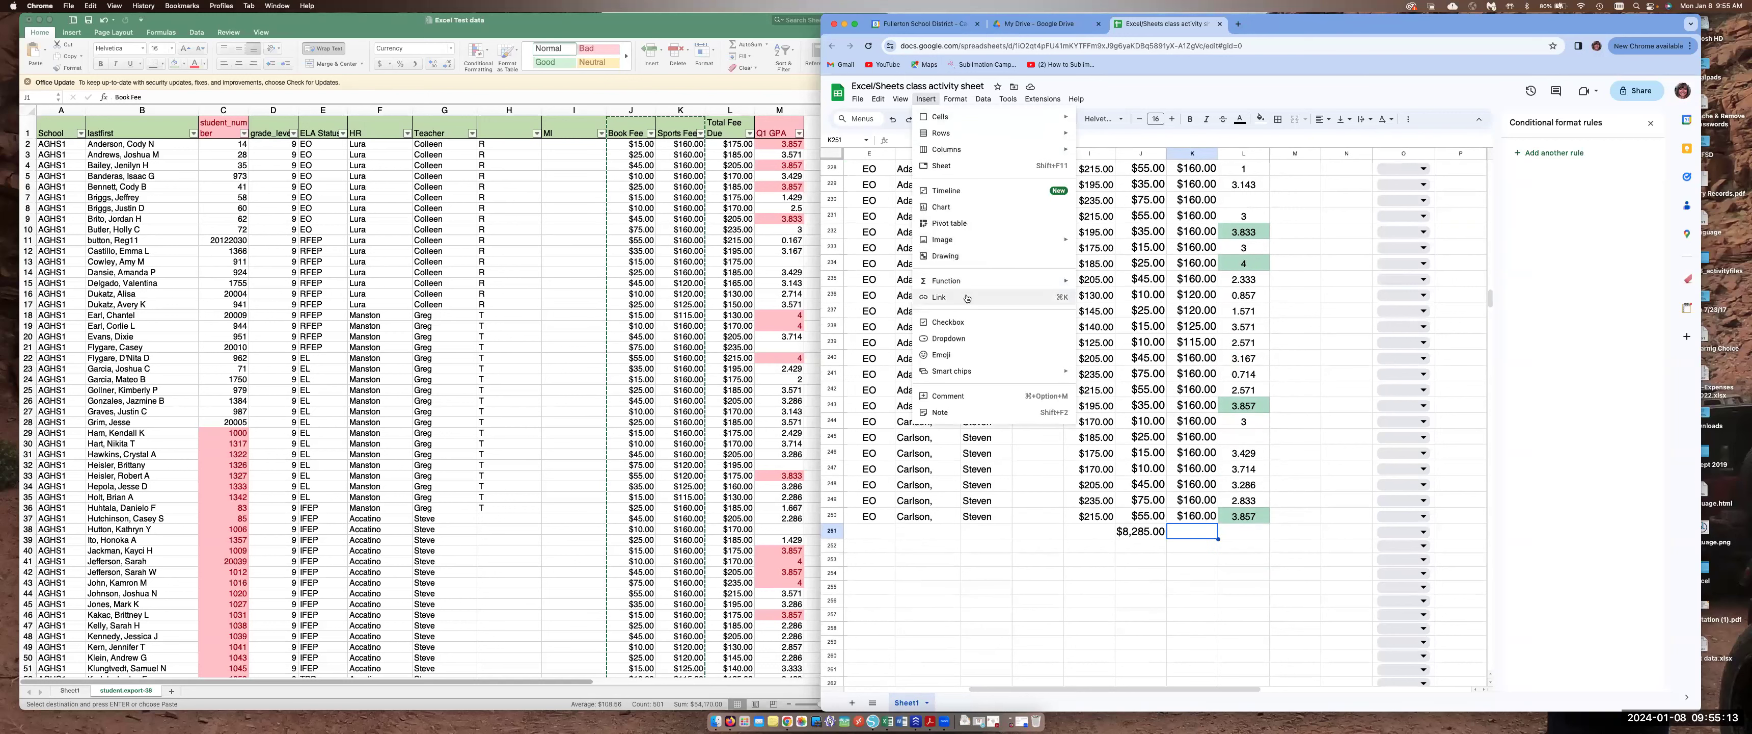
{"action": "mouse_move", "coordinate": [967, 285]}
{"action": "left_click", "coordinate": [1093, 284]}
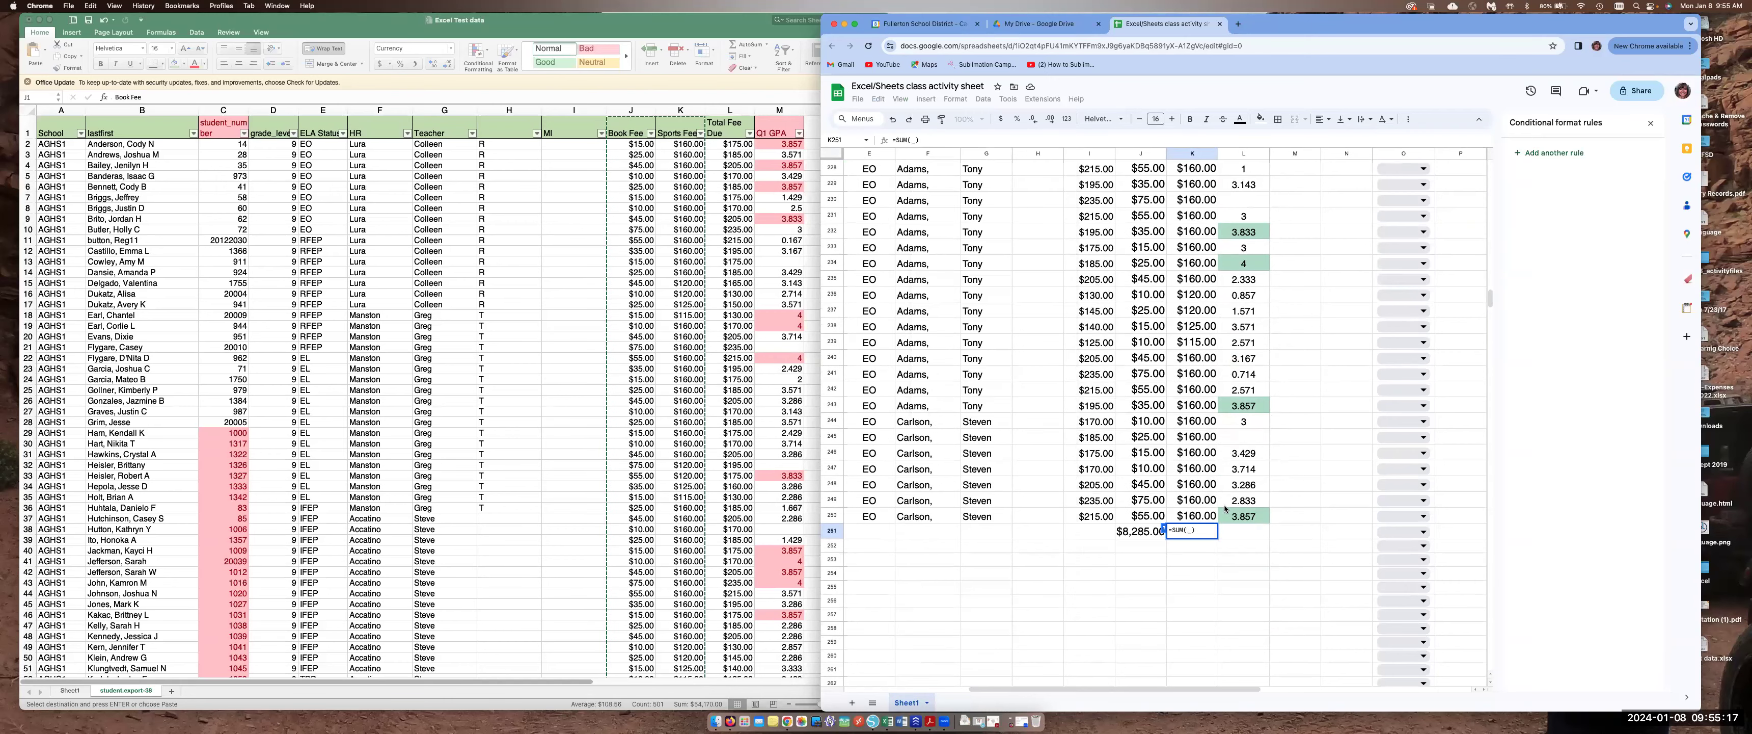
{"action": "left_click", "coordinate": [1201, 516]}
{"action": "scroll", "coordinate": [1199, 337], "scroll_direction": "up", "scroll_amount": 20}
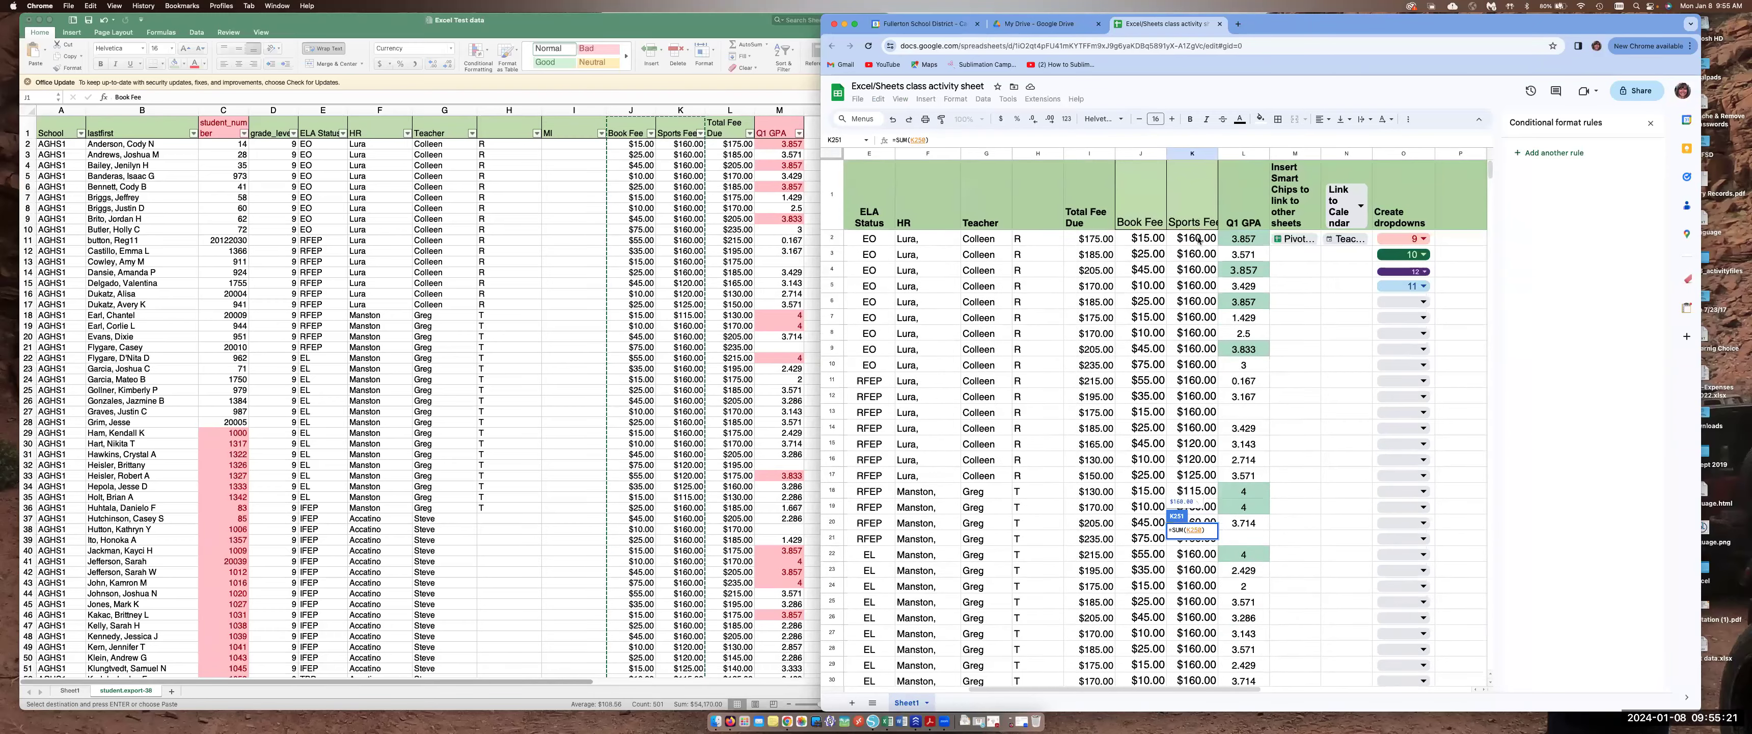
{"action": "left_click", "coordinate": [1200, 241], "text": "shift"}
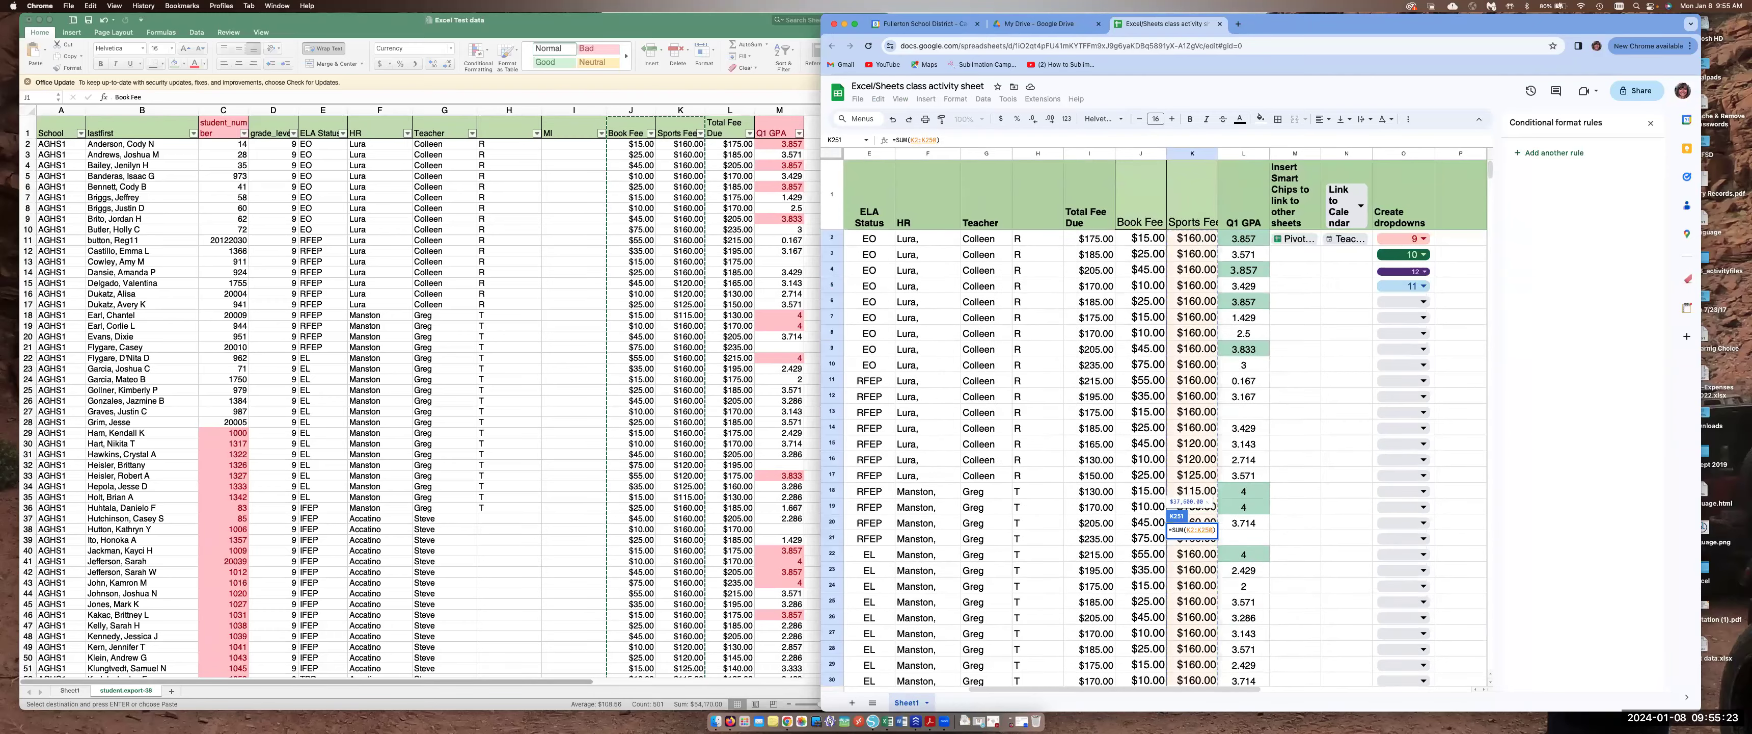
{"action": "key", "text": "Return"}
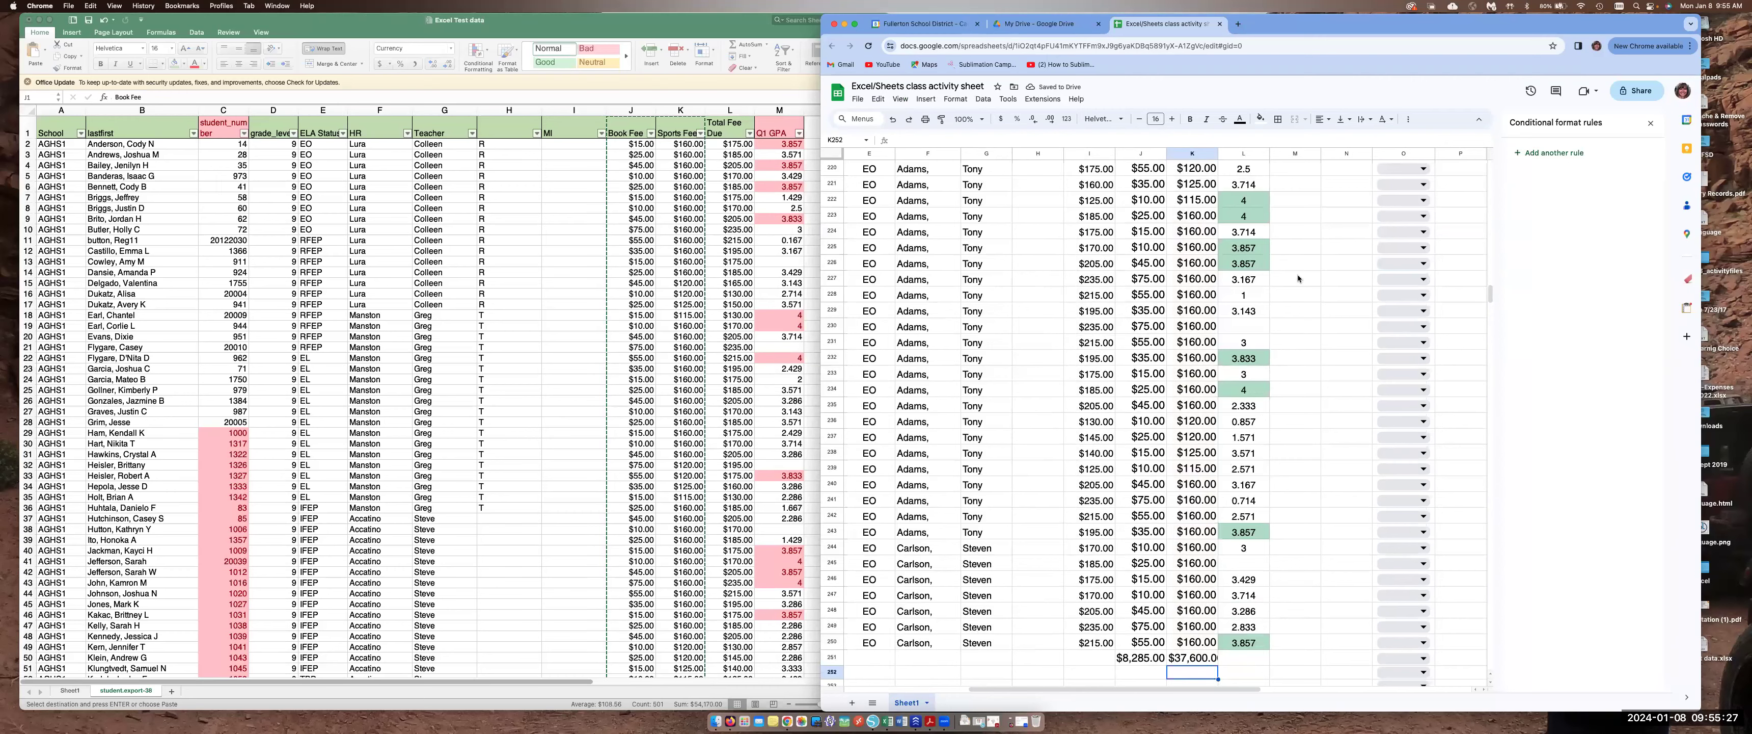
{"action": "scroll", "coordinate": [1173, 271], "scroll_direction": "up", "scroll_amount": 10}
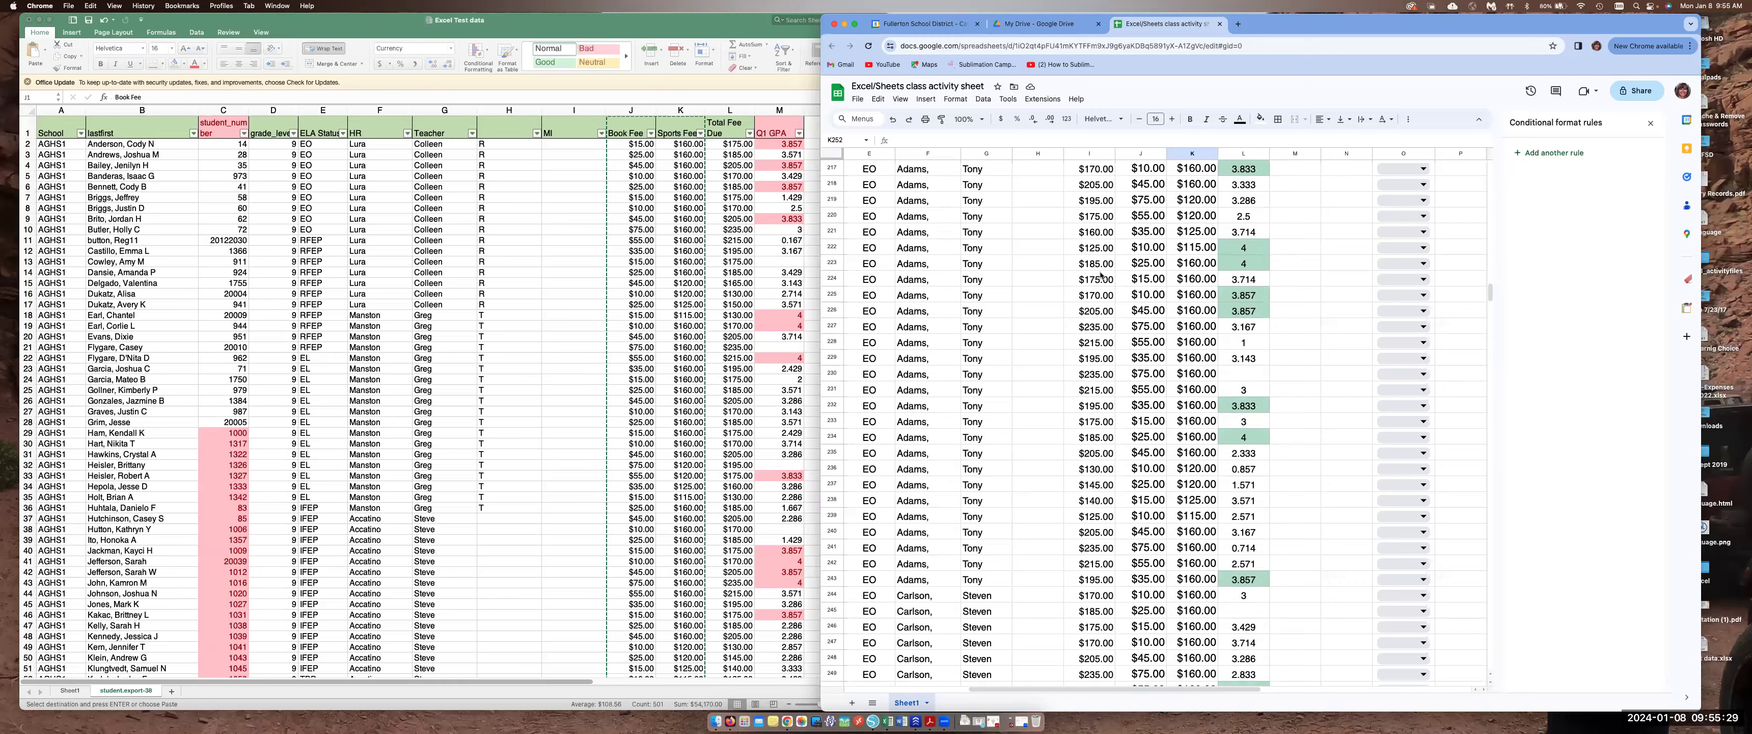
{"action": "scroll", "coordinate": [1224, 287], "scroll_direction": "up", "scroll_amount": 20}
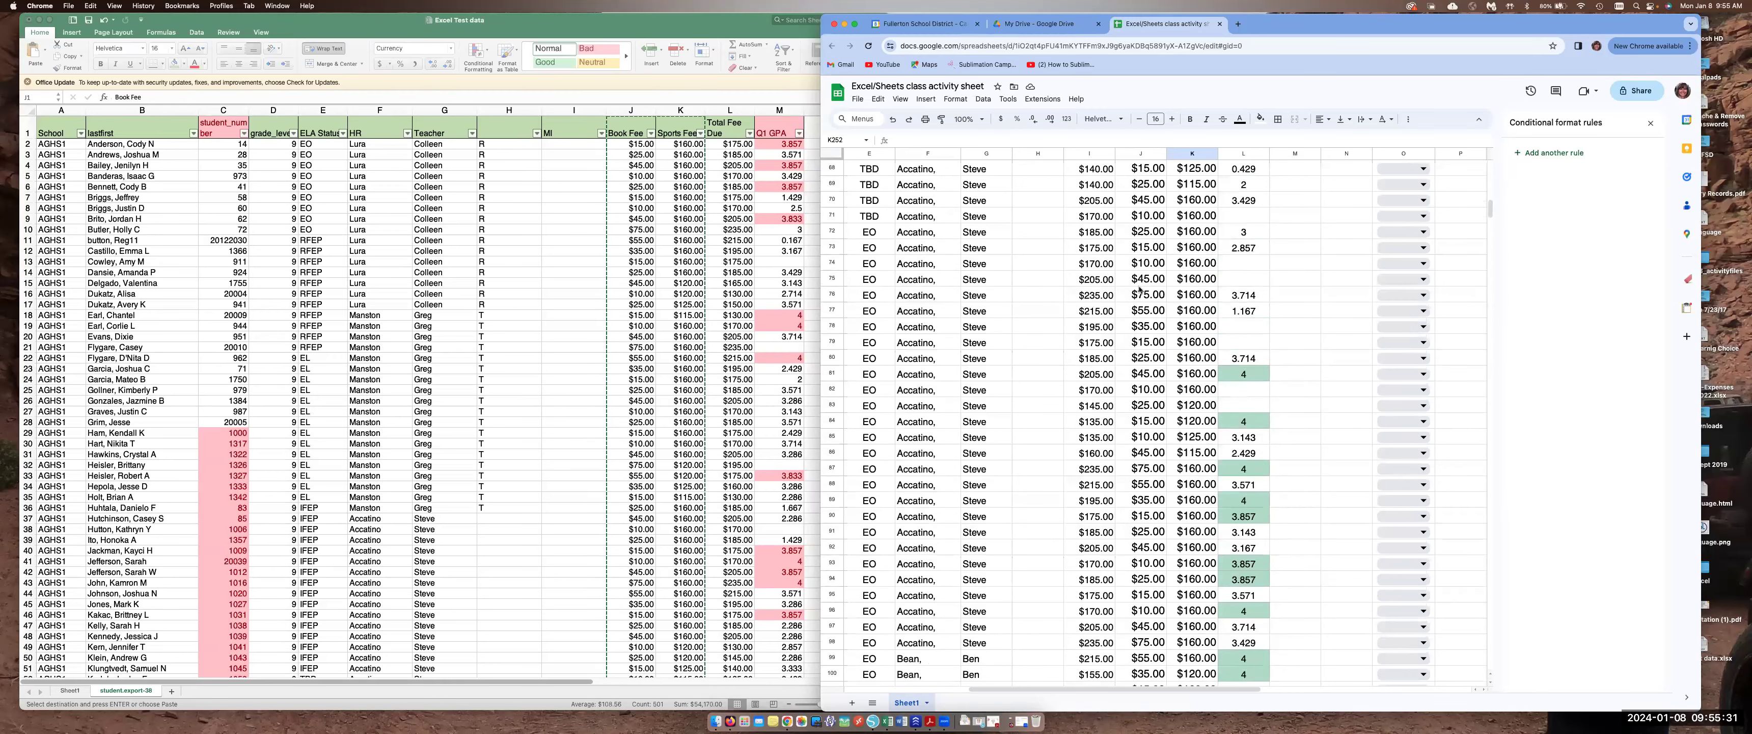
{"action": "left_click", "coordinate": [952, 101]}
{"action": "mouse_move", "coordinate": [925, 99]}
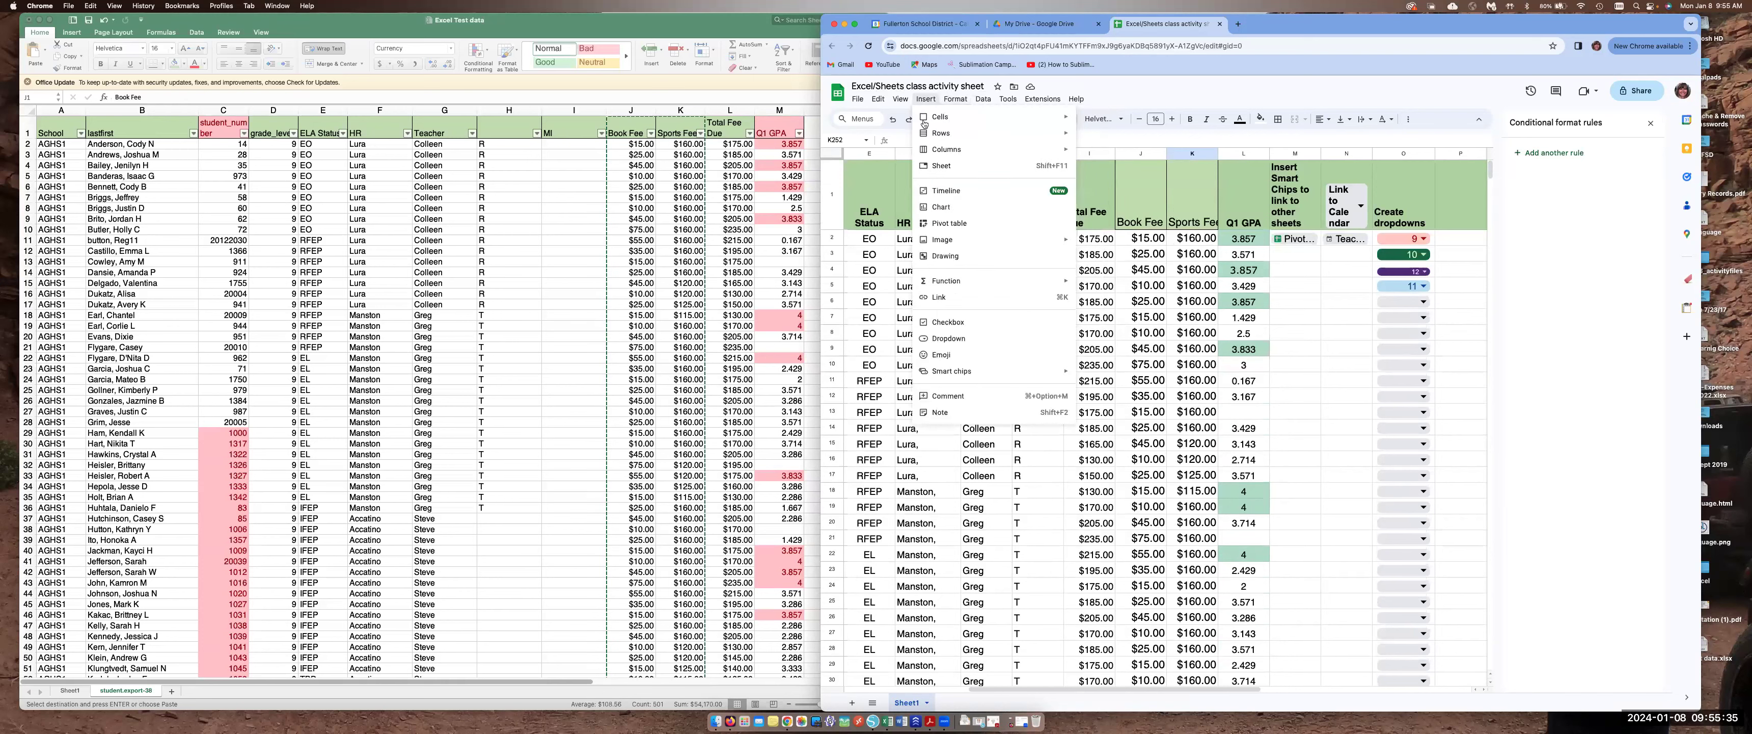
{"action": "mouse_move", "coordinate": [958, 282]}
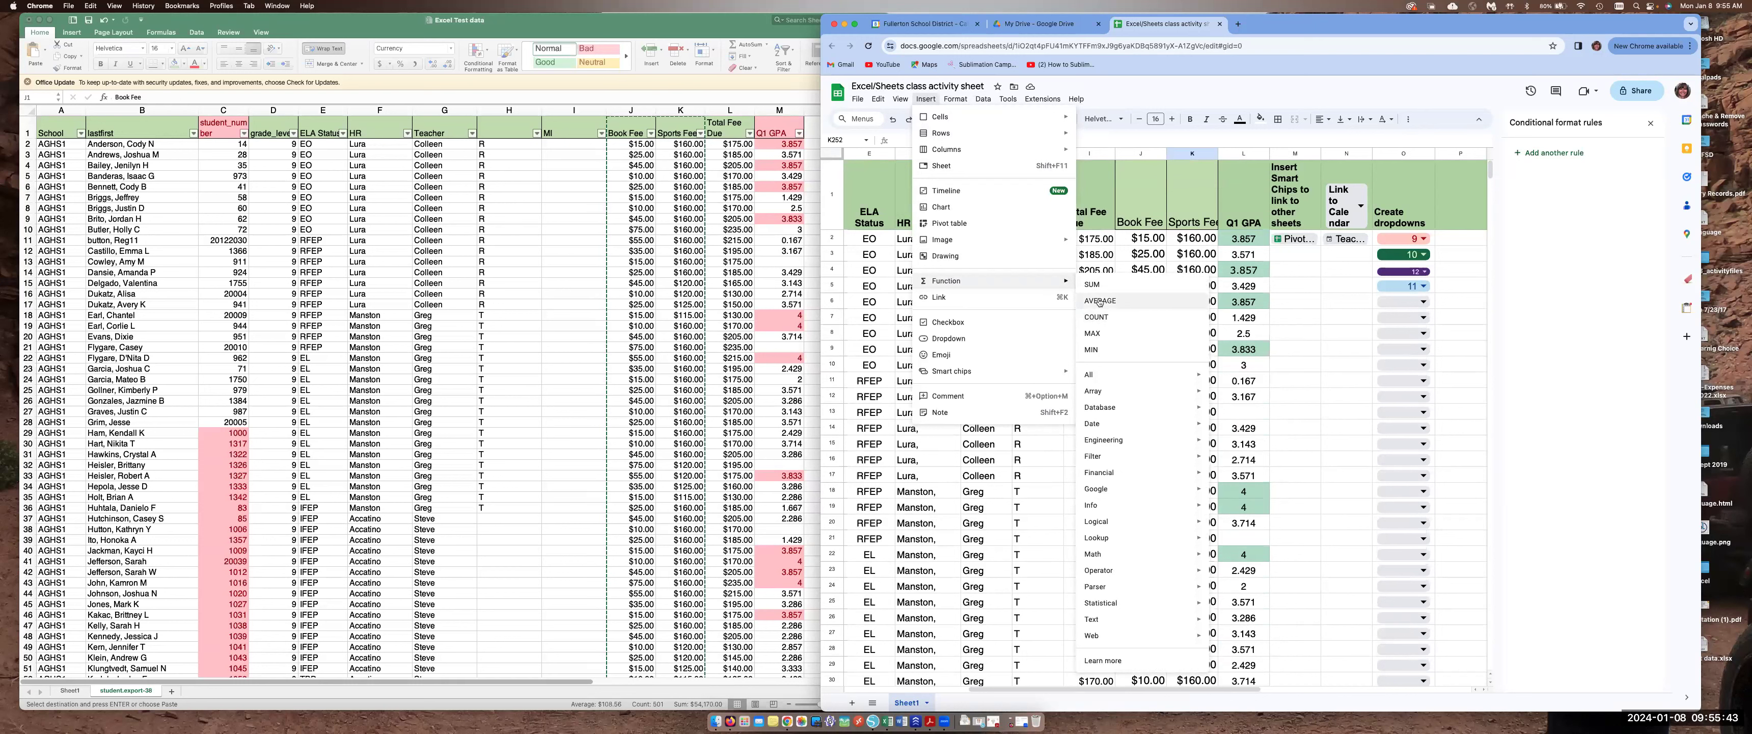
{"action": "left_click", "coordinate": [1249, 99]}
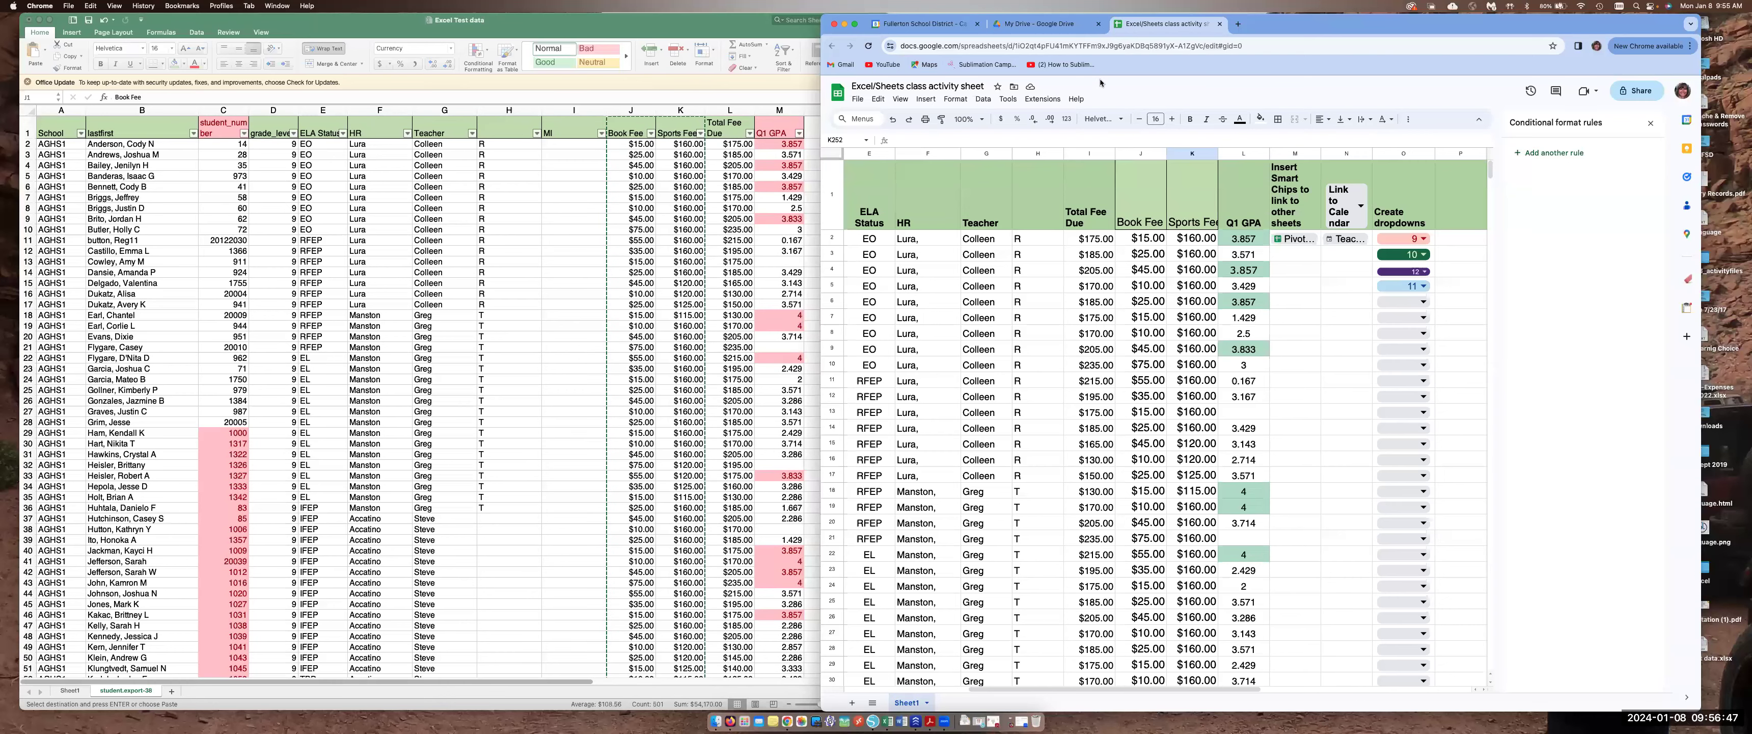
{"action": "left_click", "coordinate": [599, 32]}
{"action": "left_click_drag", "start_coordinate": [599, 32], "coordinate": [604, 31]}
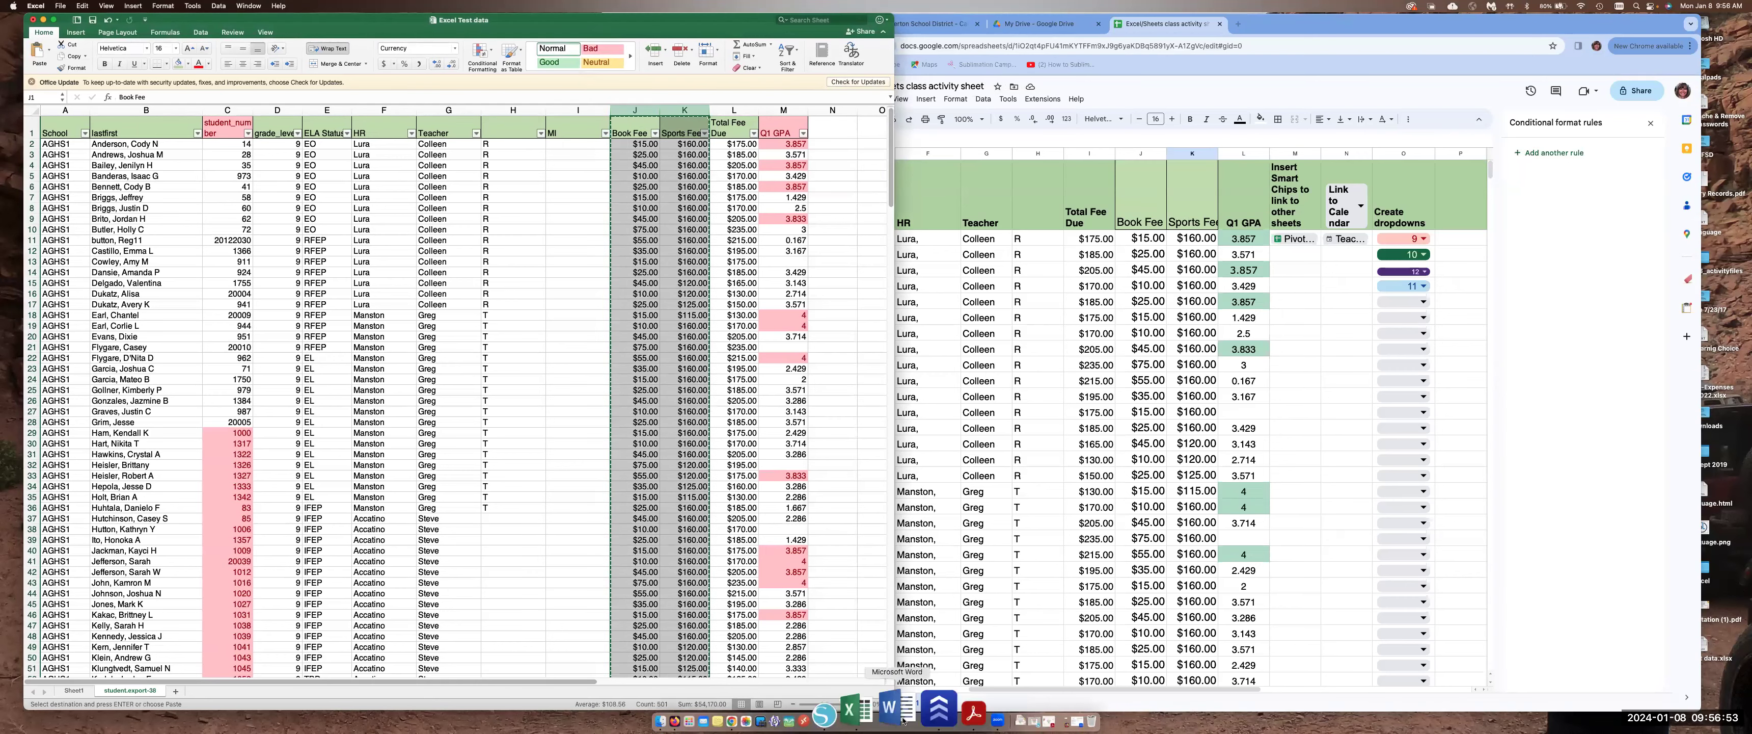
{"action": "left_click_drag", "start_coordinate": [580, 39], "coordinate": [618, 26]}
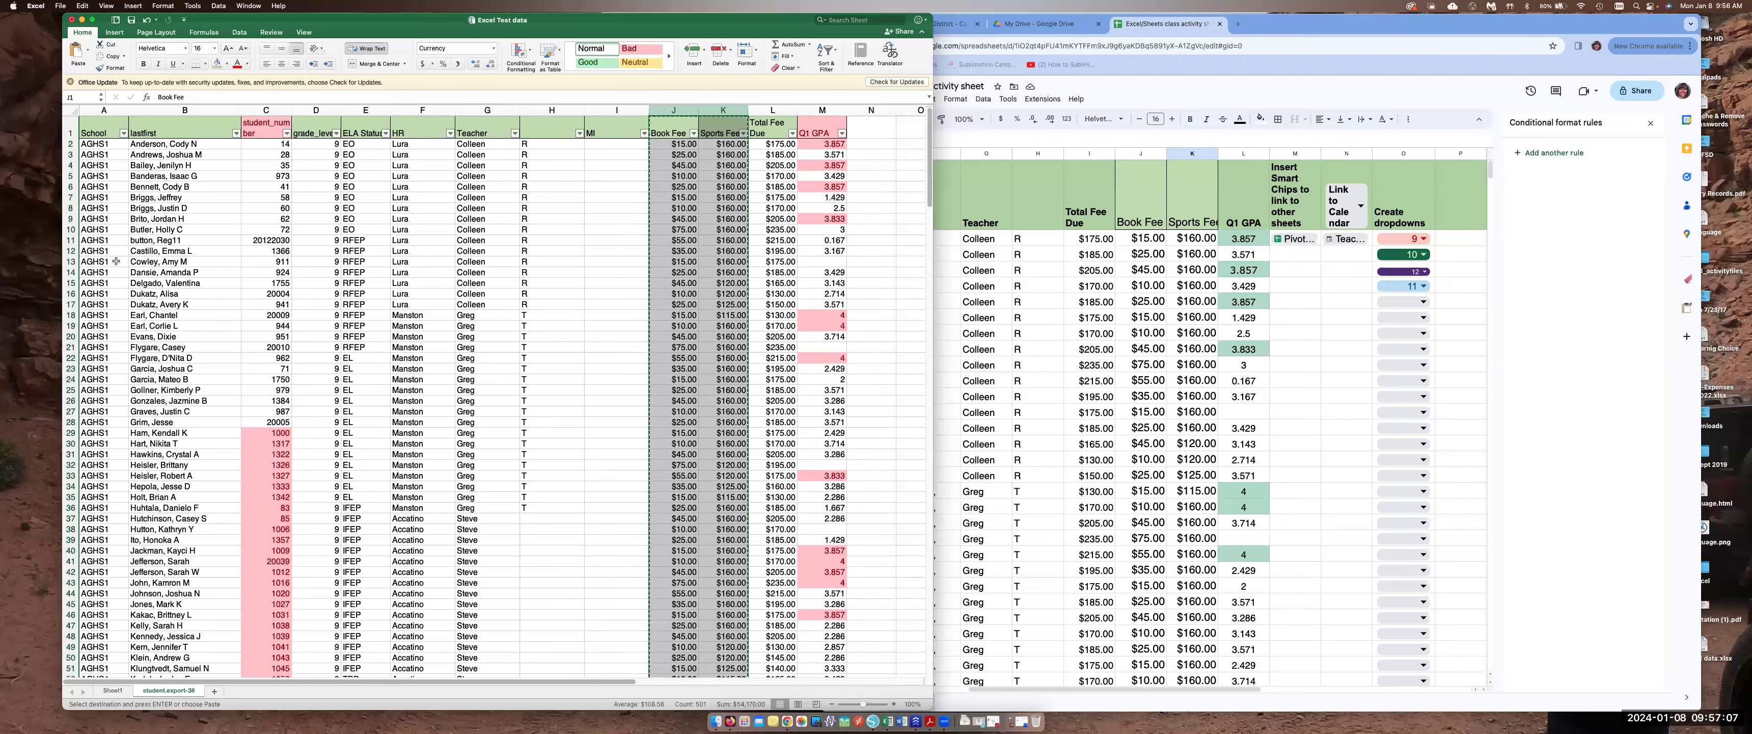
{"action": "left_click", "coordinate": [101, 144]}
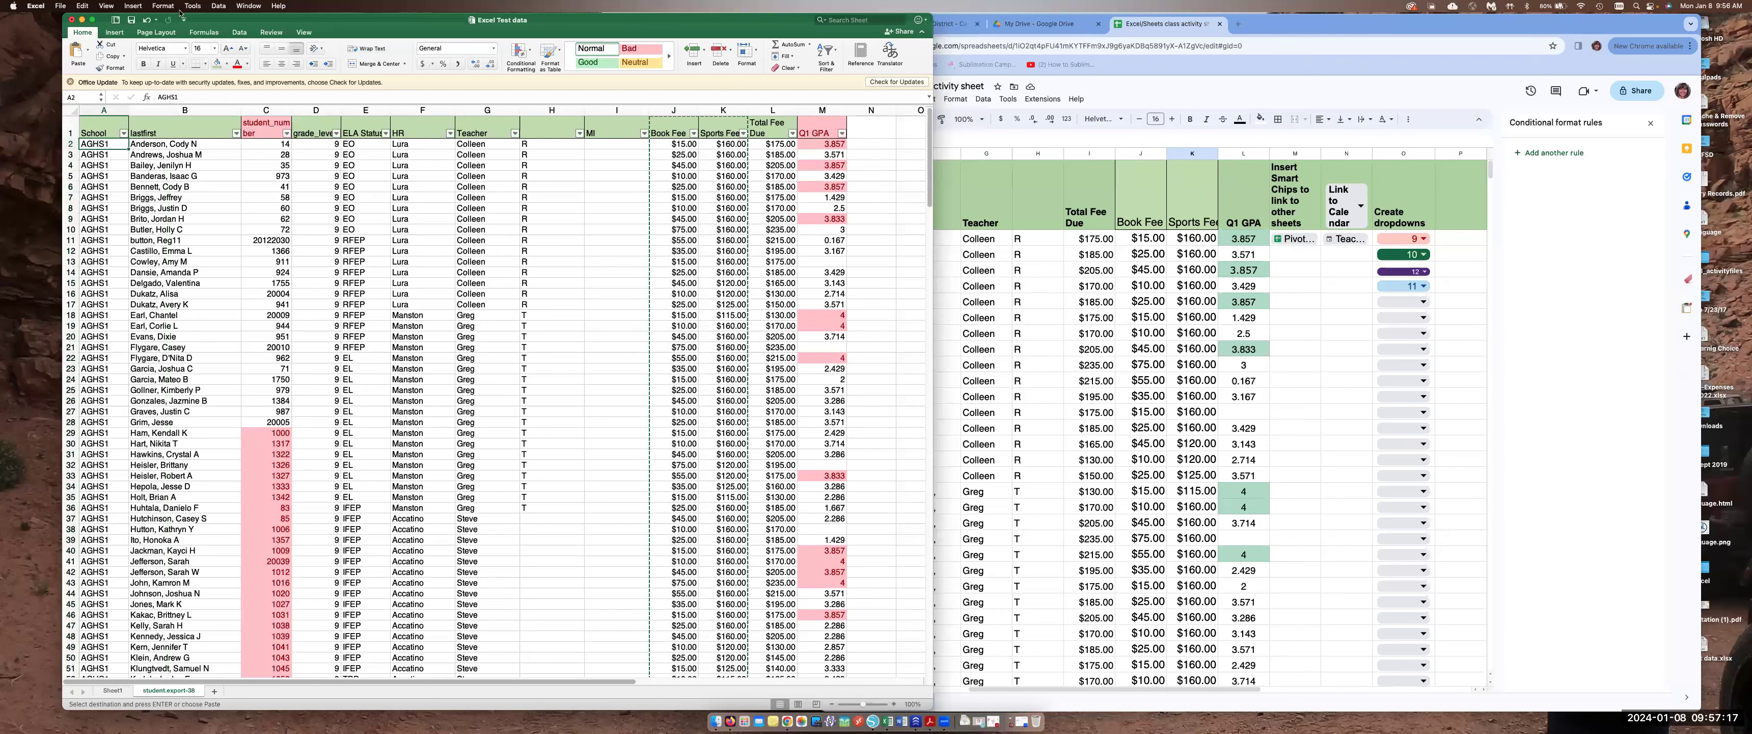
{"action": "left_click", "coordinate": [218, 6]}
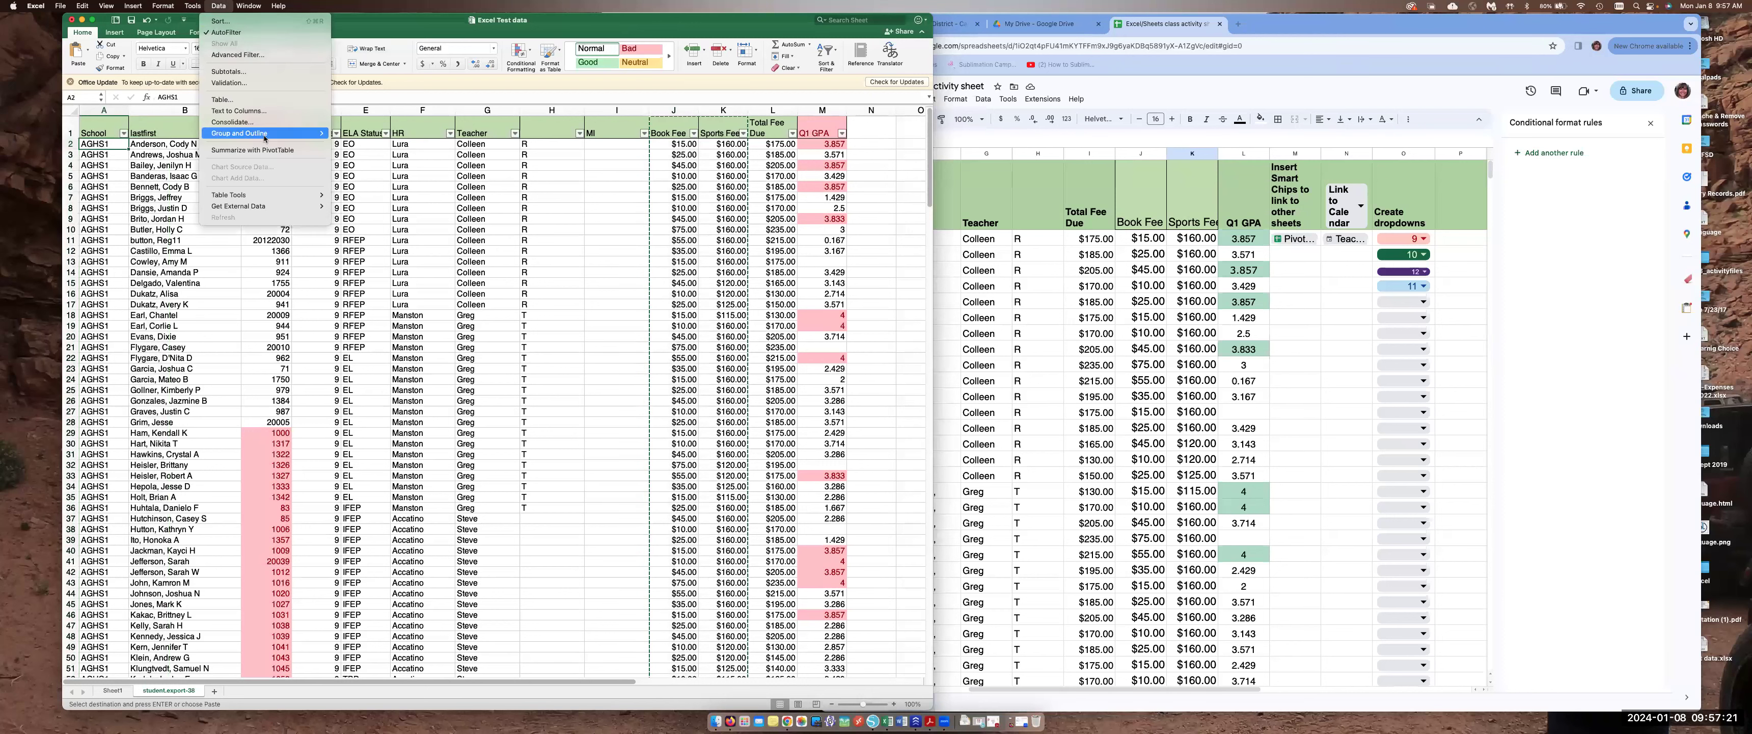
{"action": "left_click", "coordinate": [256, 152]}
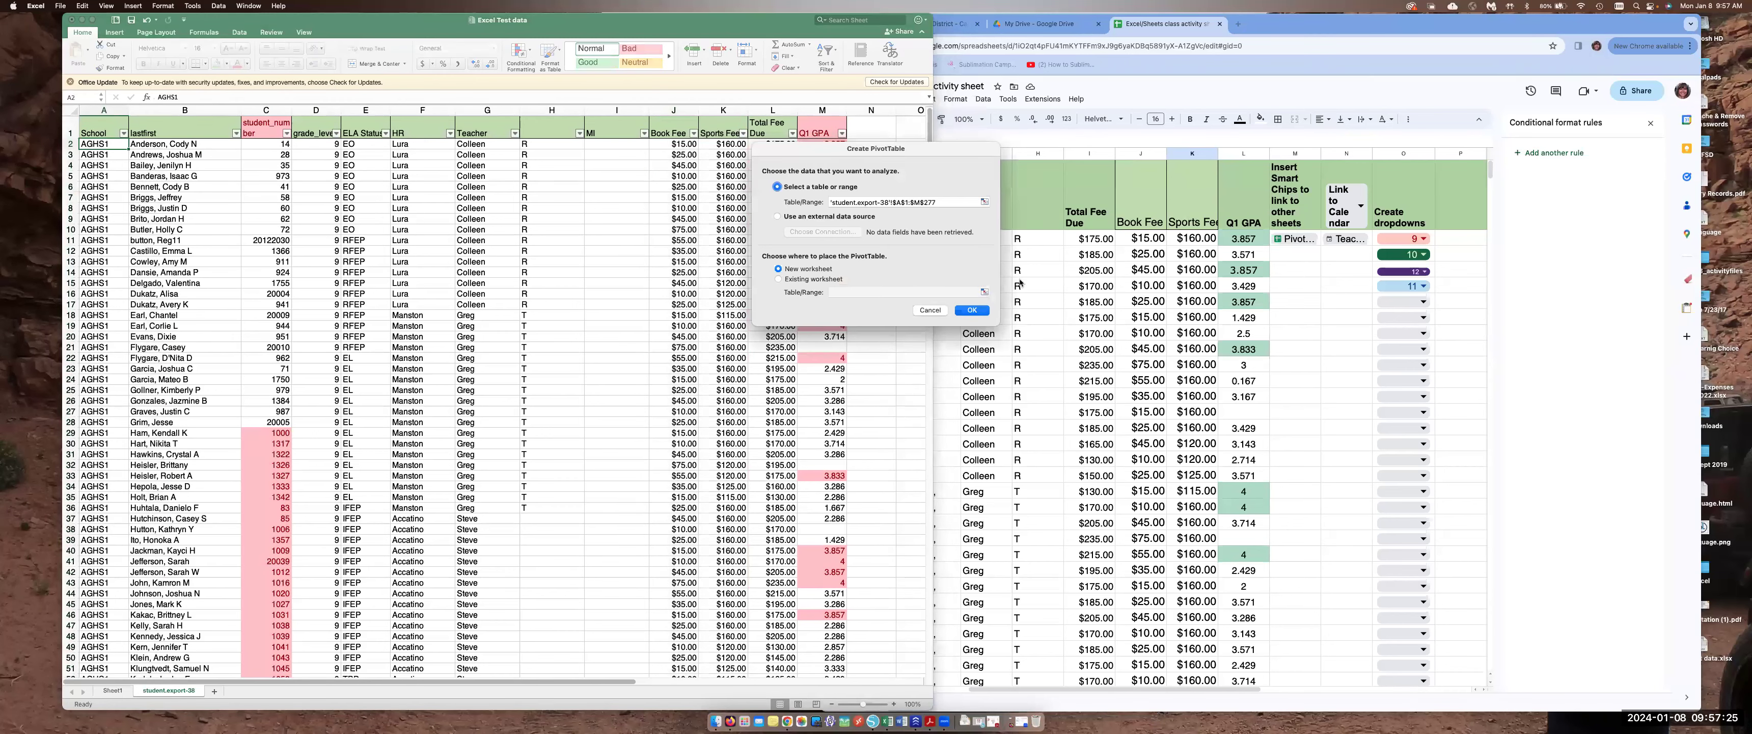
{"action": "left_click", "coordinate": [930, 308]}
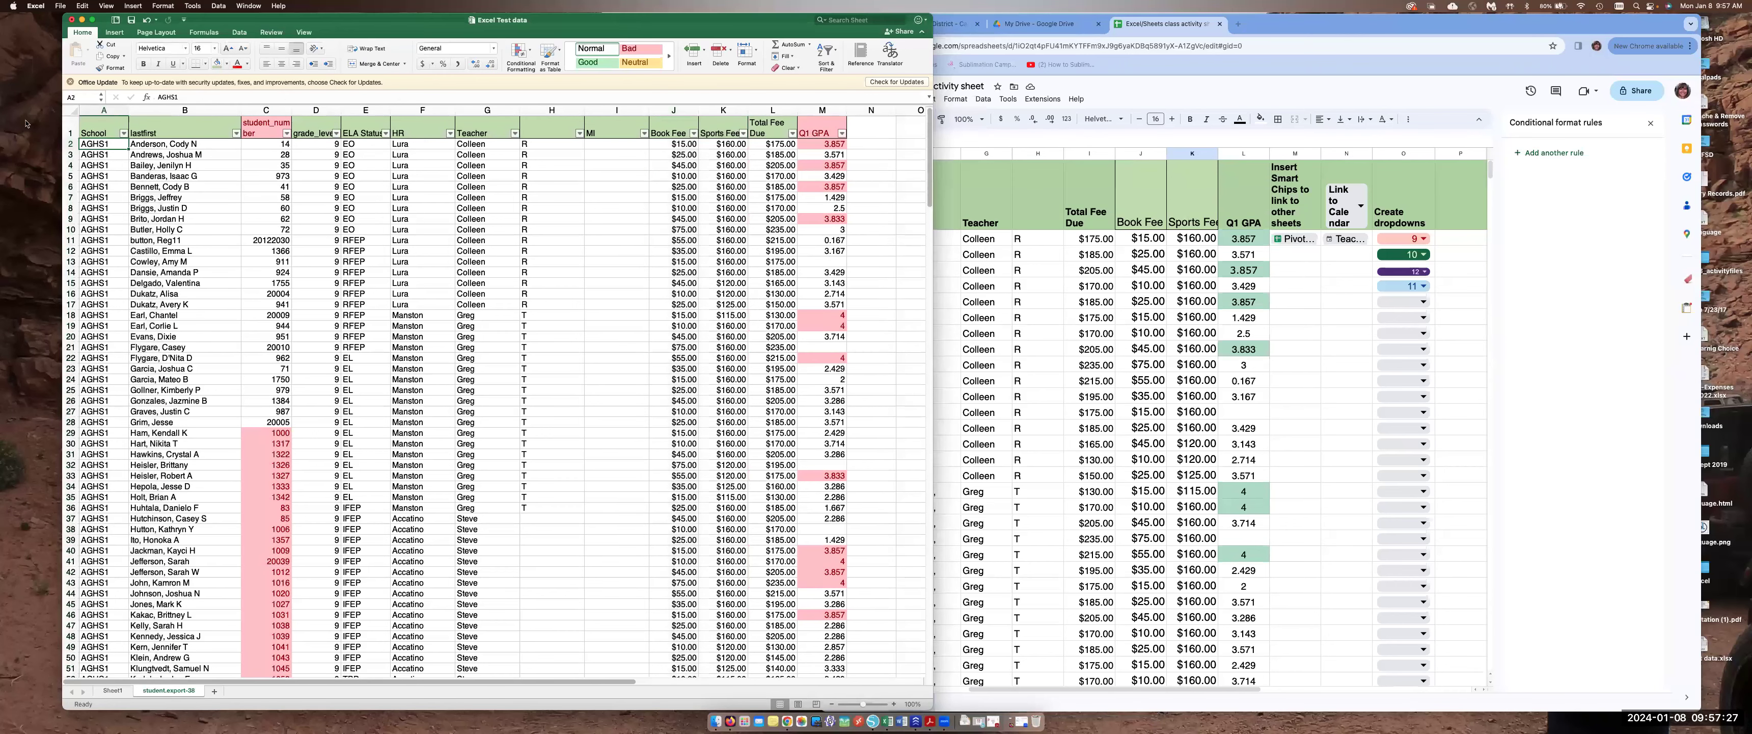
Try to create a PivotTable from the student data on a new worksheet
{"action": "left_click", "coordinate": [74, 114]}
{"action": "left_click", "coordinate": [219, 7]}
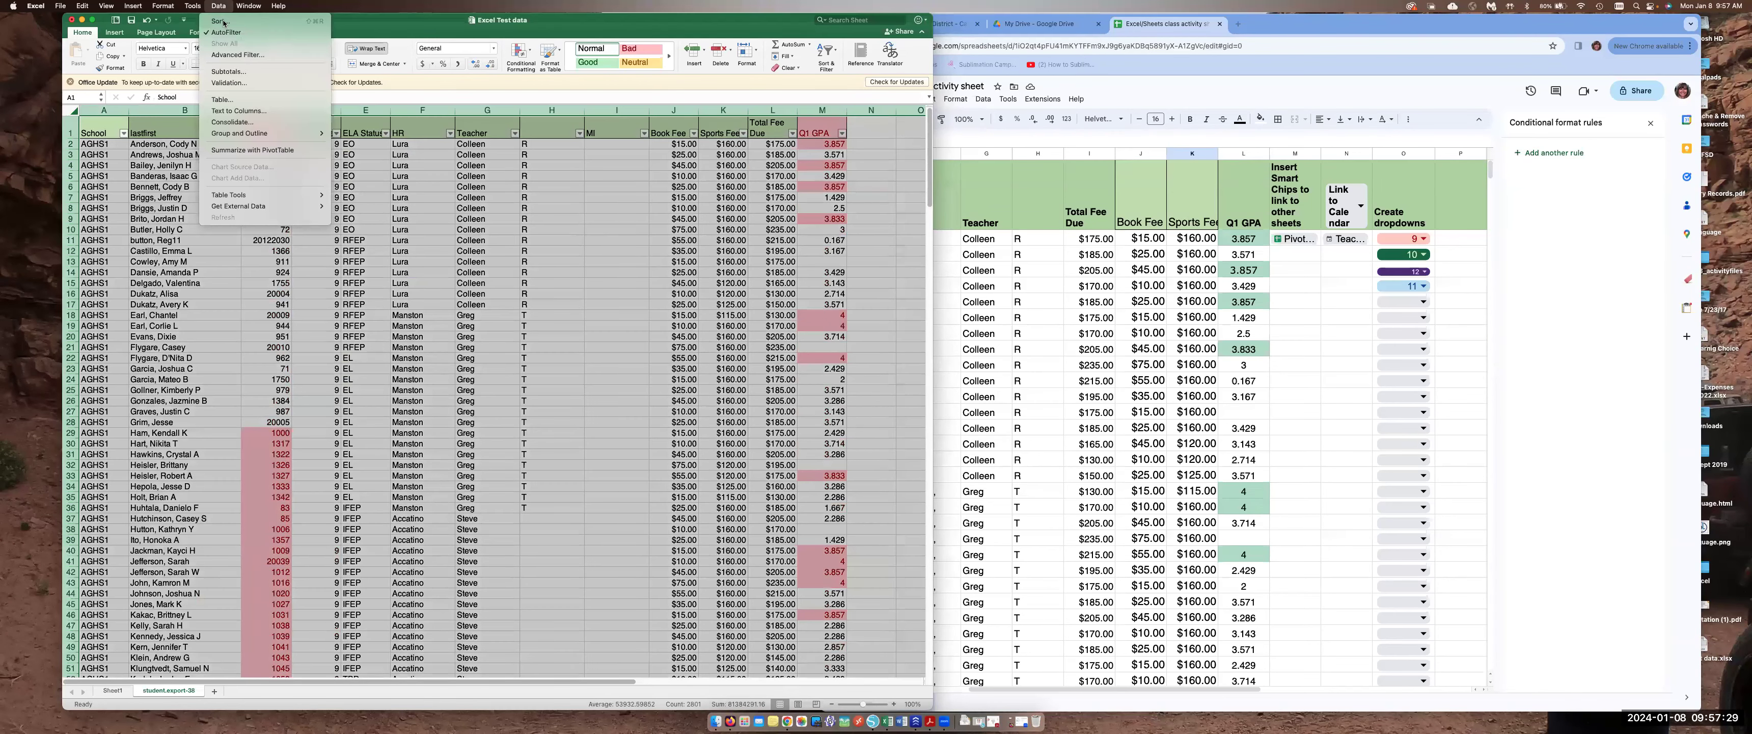
{"action": "left_click", "coordinate": [278, 152]}
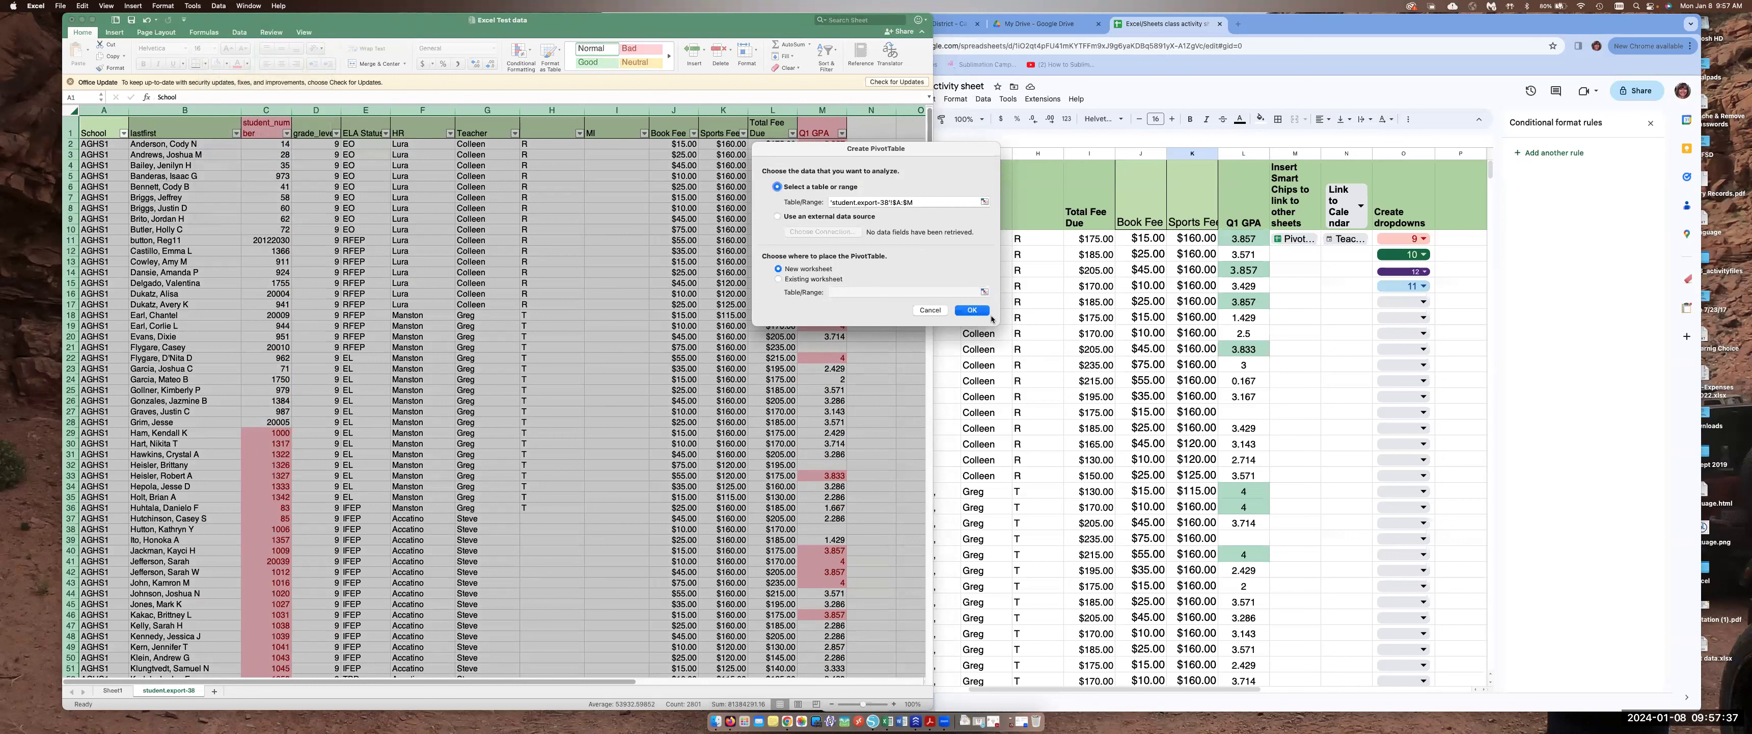
{"action": "left_click", "coordinate": [970, 312]}
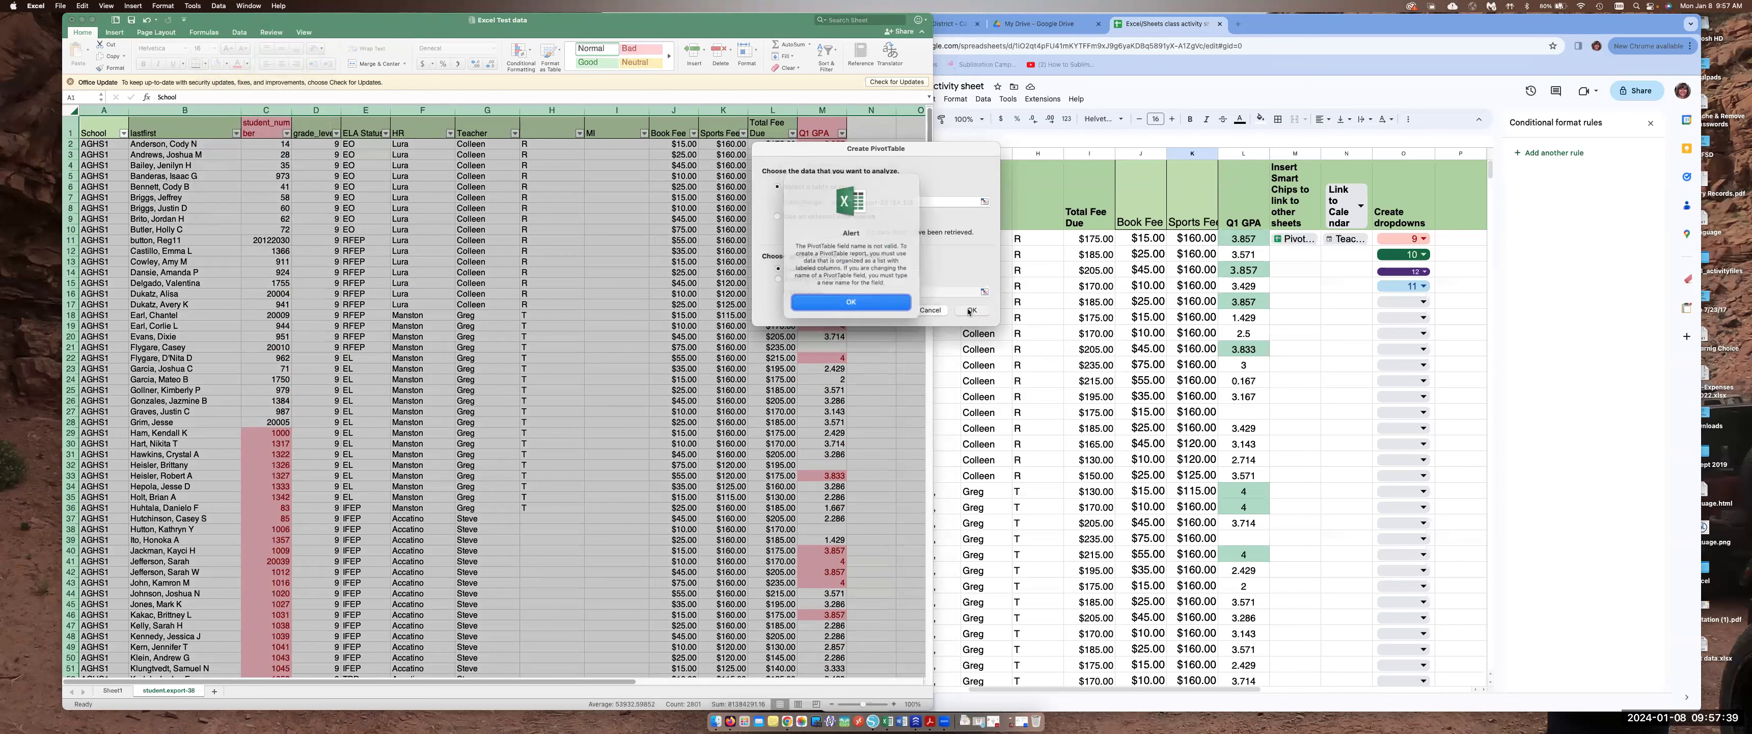
{"action": "left_click", "coordinate": [851, 300]}
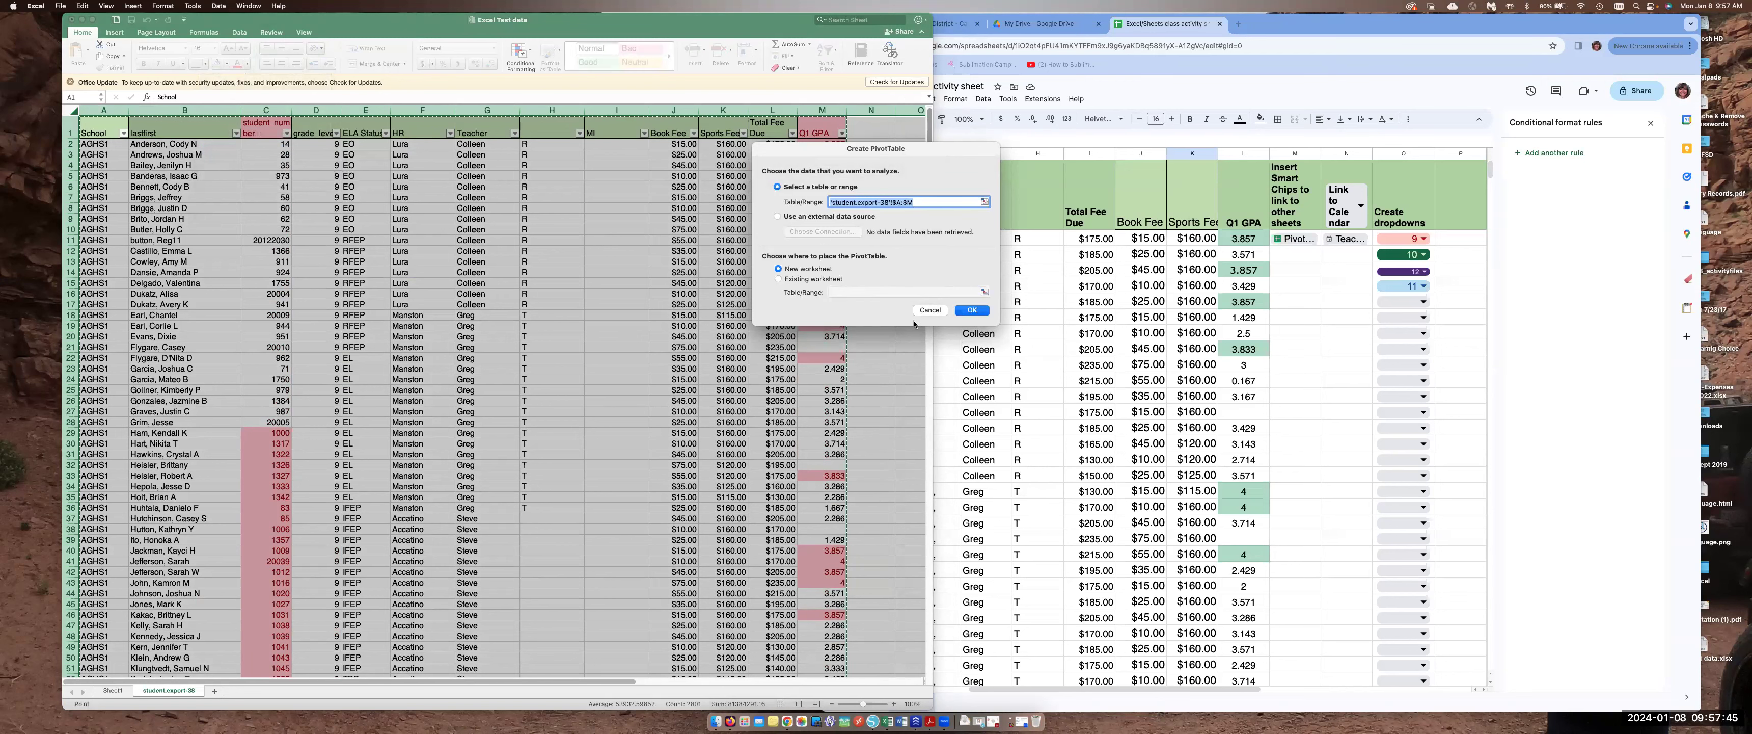
{"action": "left_click", "coordinate": [929, 310]}
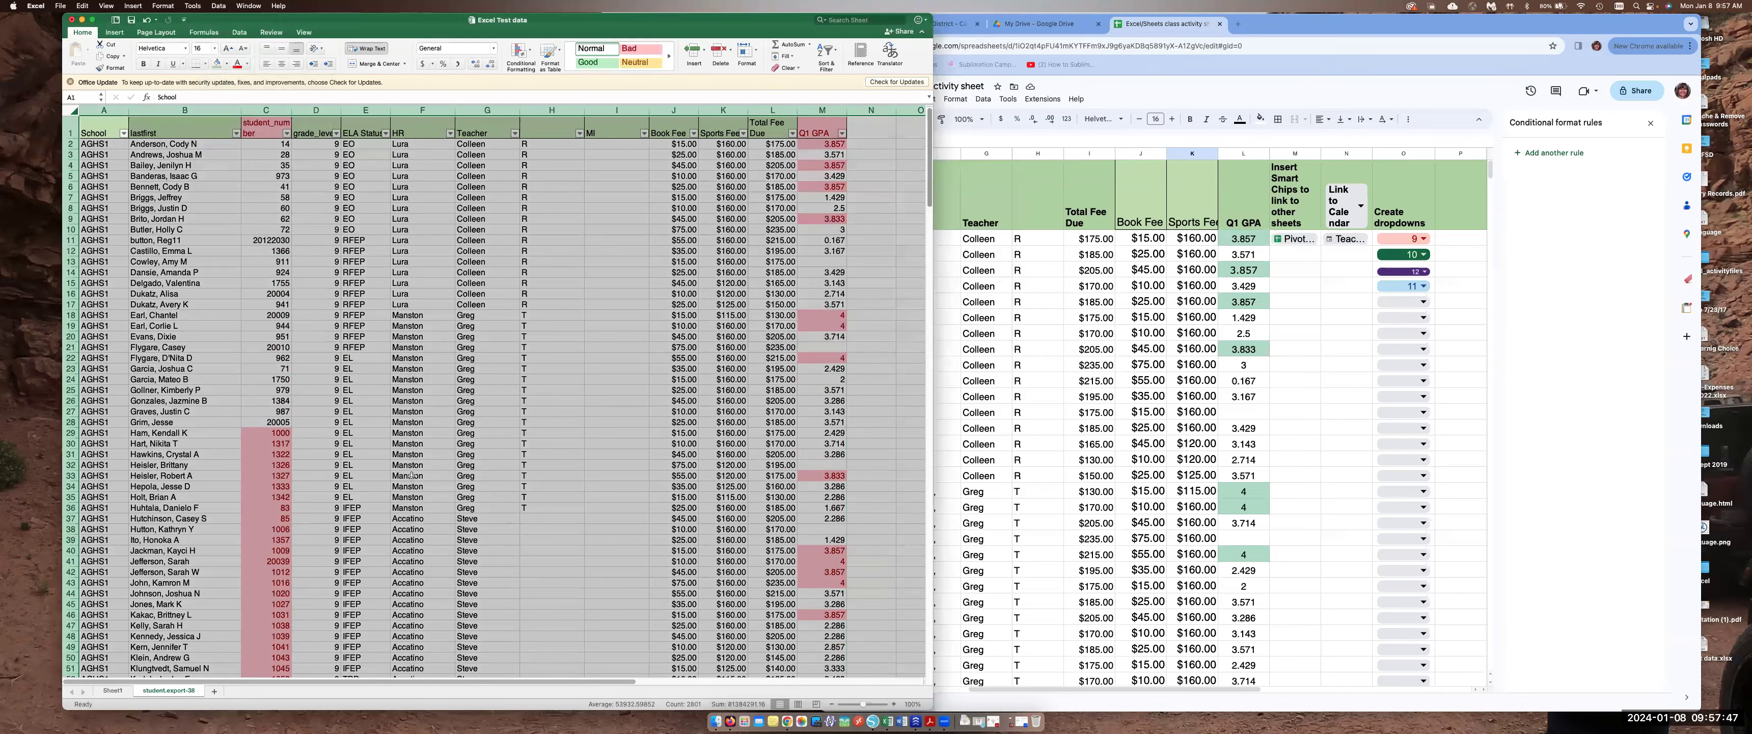
Delete the stray numbers in column C below the last student row
{"action": "left_click", "coordinate": [411, 474]}
{"action": "scroll", "coordinate": [410, 473], "scroll_direction": "down", "scroll_amount": 20}
{"action": "scroll", "coordinate": [408, 470], "scroll_direction": "down", "scroll_amount": 15}
{"action": "scroll", "coordinate": [408, 471], "scroll_direction": "up", "scroll_amount": 4}
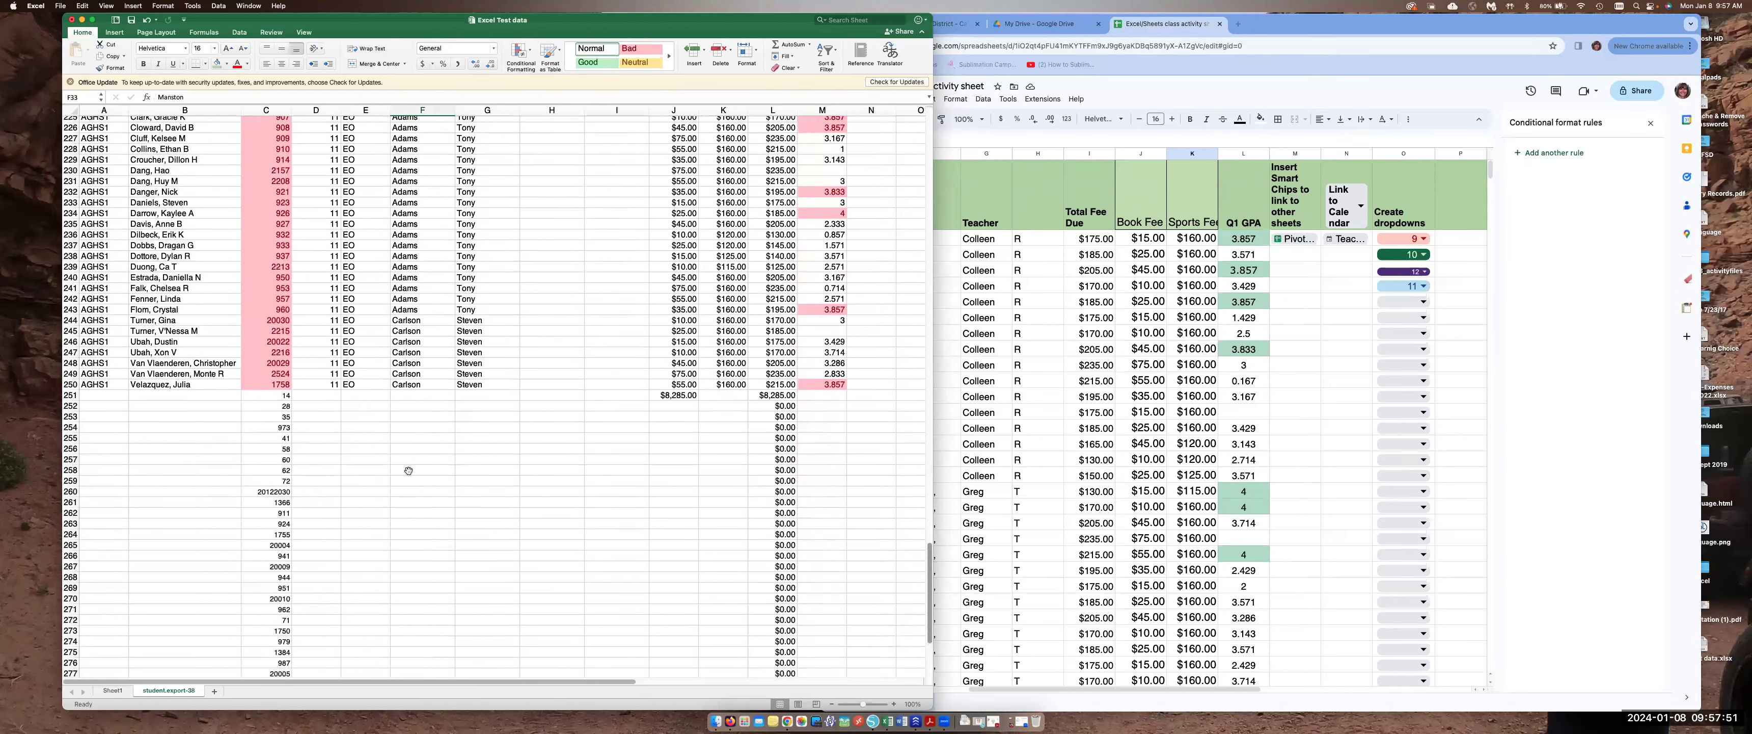
{"action": "scroll", "coordinate": [408, 470], "scroll_direction": "down", "scroll_amount": 2}
{"action": "left_click_drag", "start_coordinate": [268, 349], "coordinate": [273, 627]}
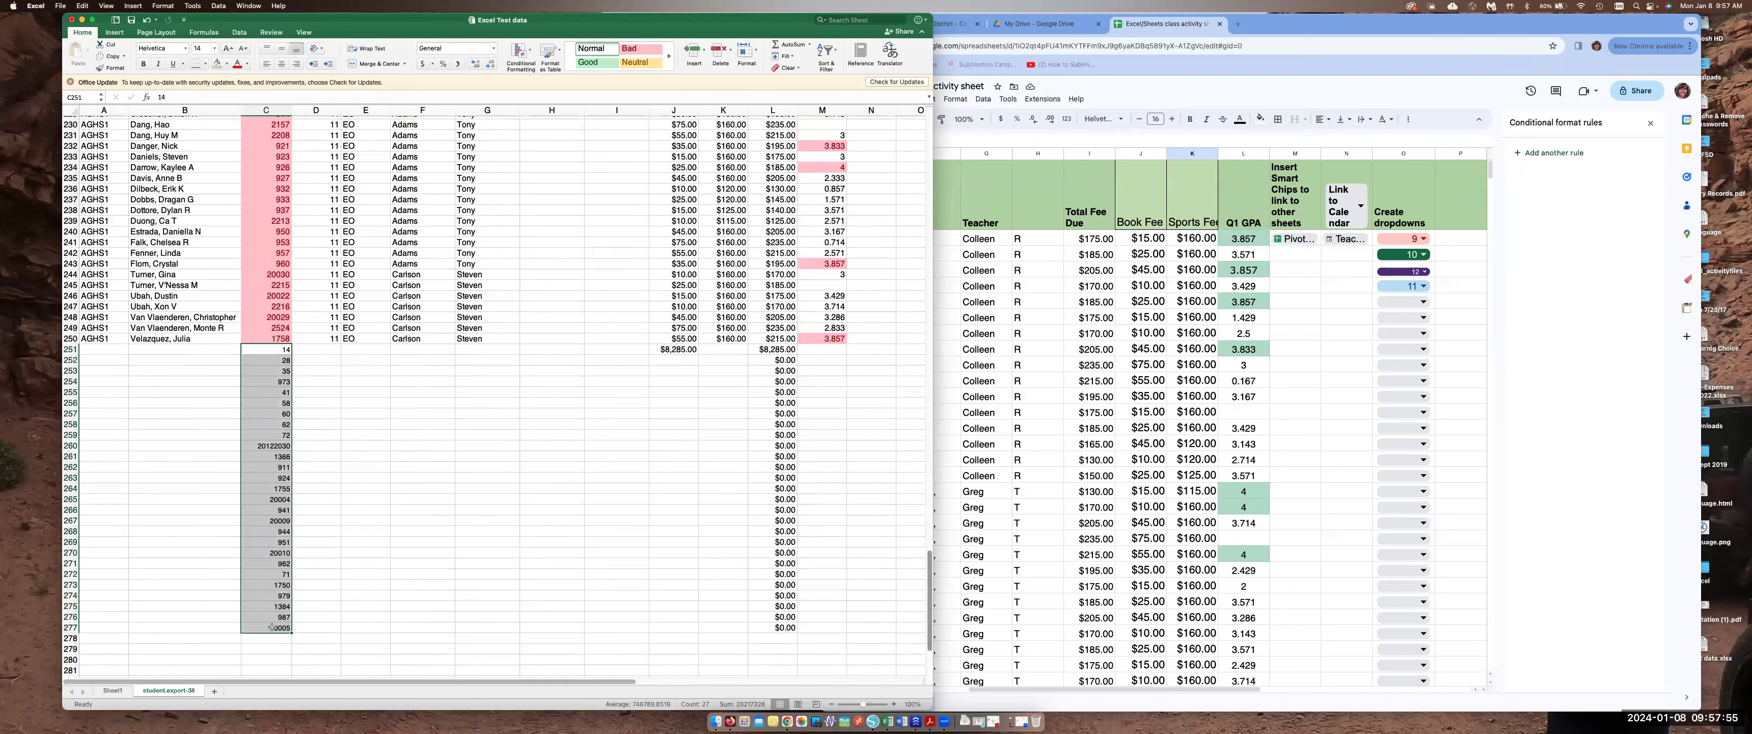
{"action": "key", "text": "Delete"}
Try again to create a PivotTable from the student table starting at the School header
{"action": "scroll", "coordinate": [322, 369], "scroll_direction": "up", "scroll_amount": 20}
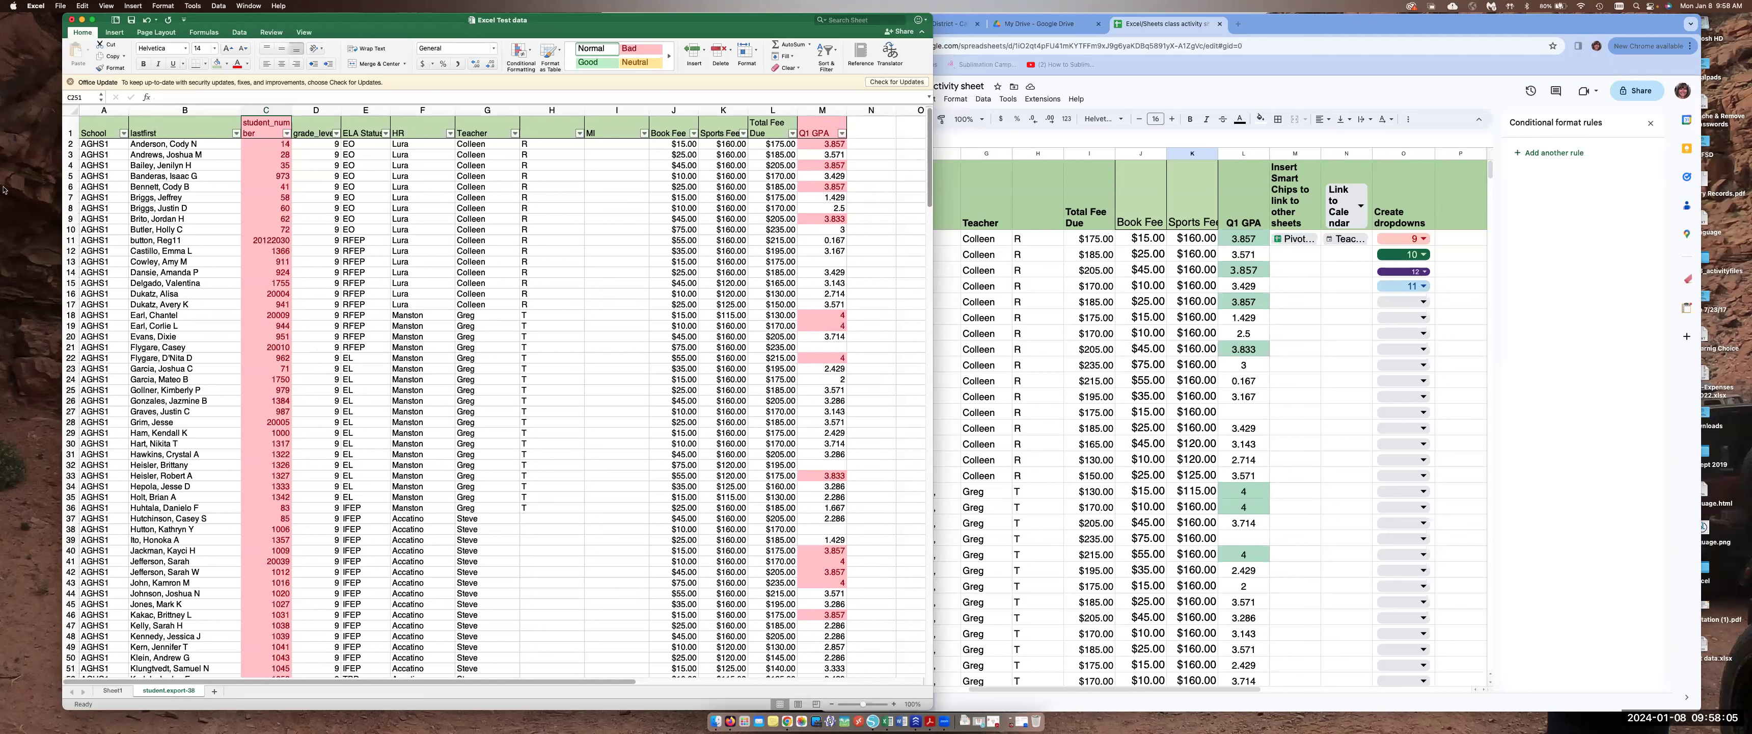
{"action": "left_click", "coordinate": [92, 125]}
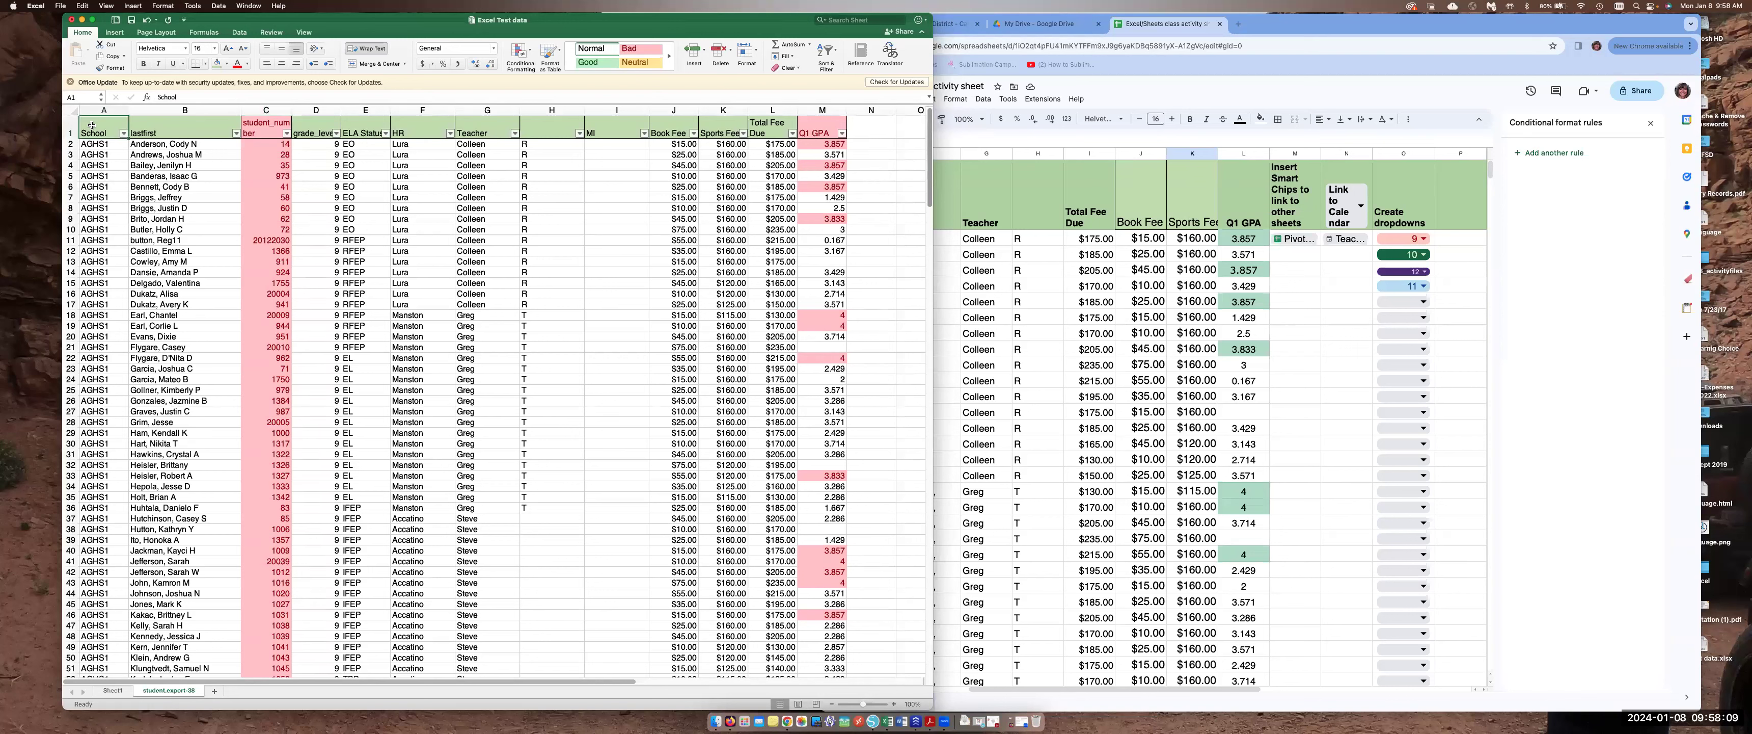
{"action": "left_click", "coordinate": [74, 110]}
{"action": "left_click", "coordinate": [219, 5]}
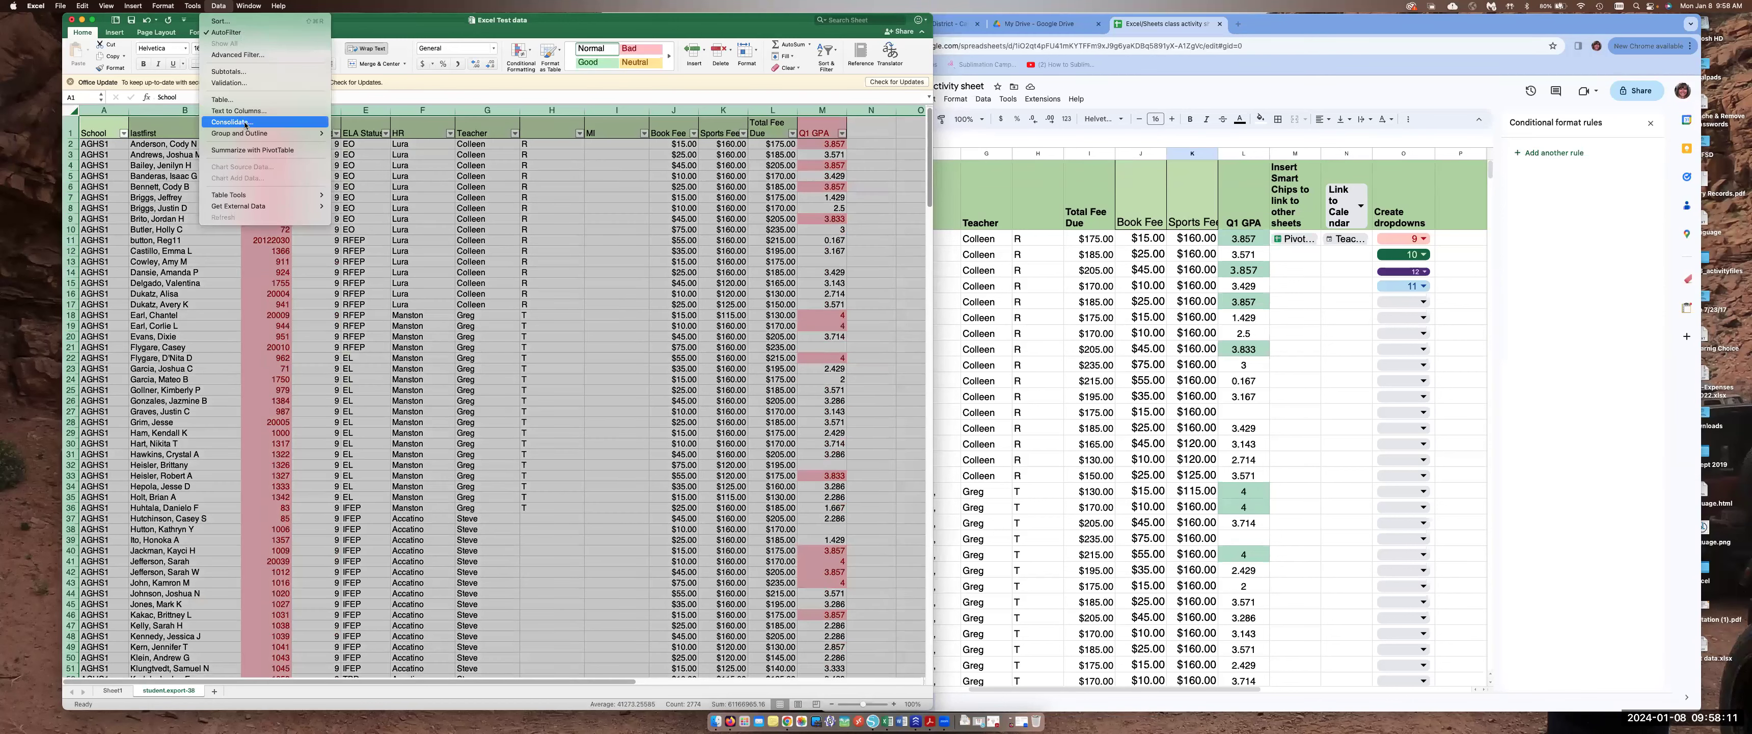
{"action": "left_click", "coordinate": [252, 150]}
{"action": "left_click", "coordinate": [972, 311]}
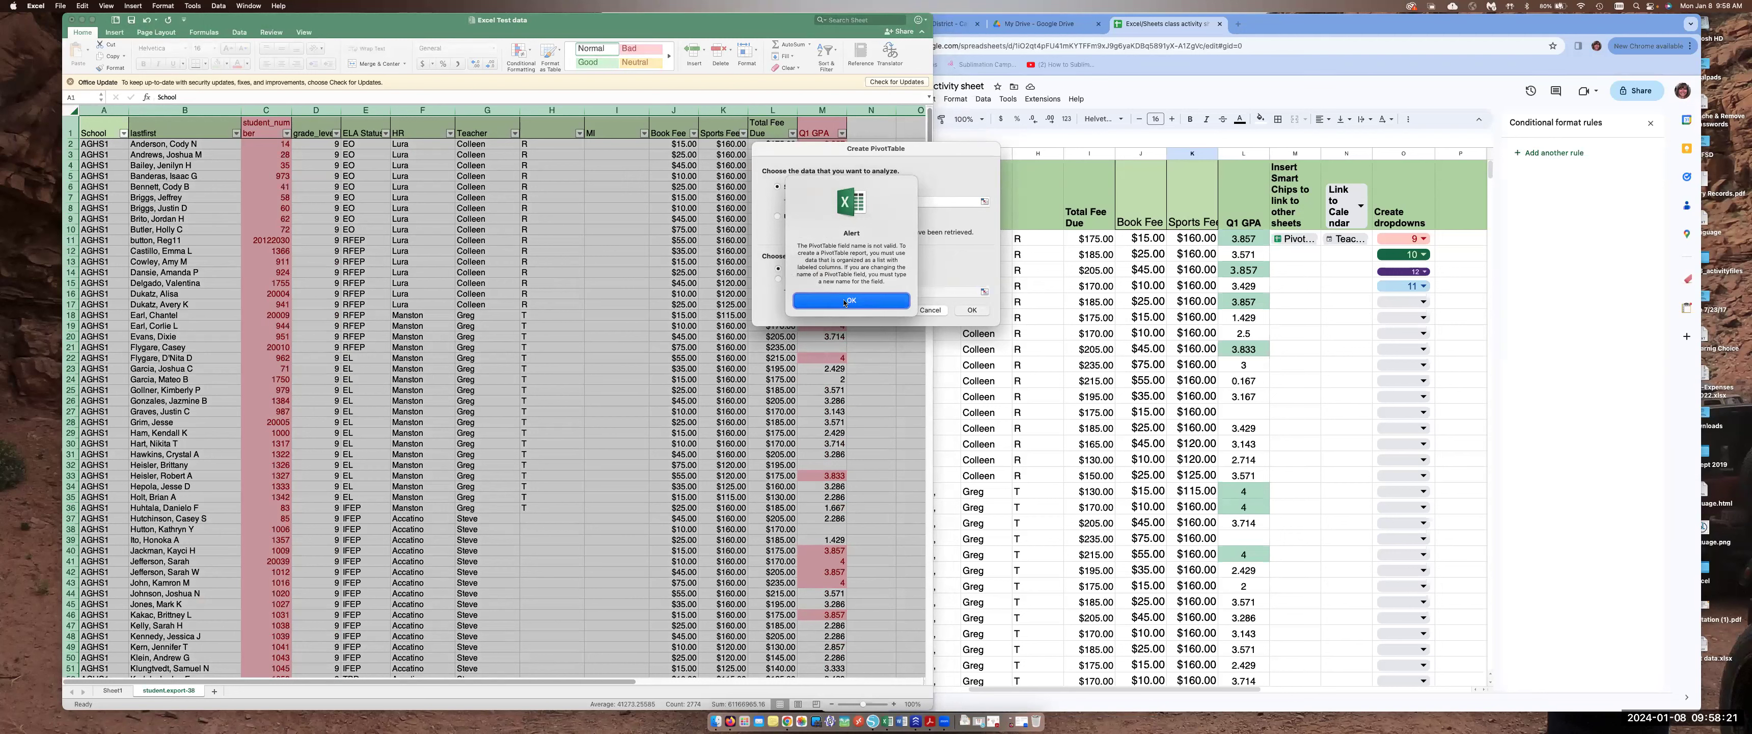
{"action": "left_click", "coordinate": [845, 304]}
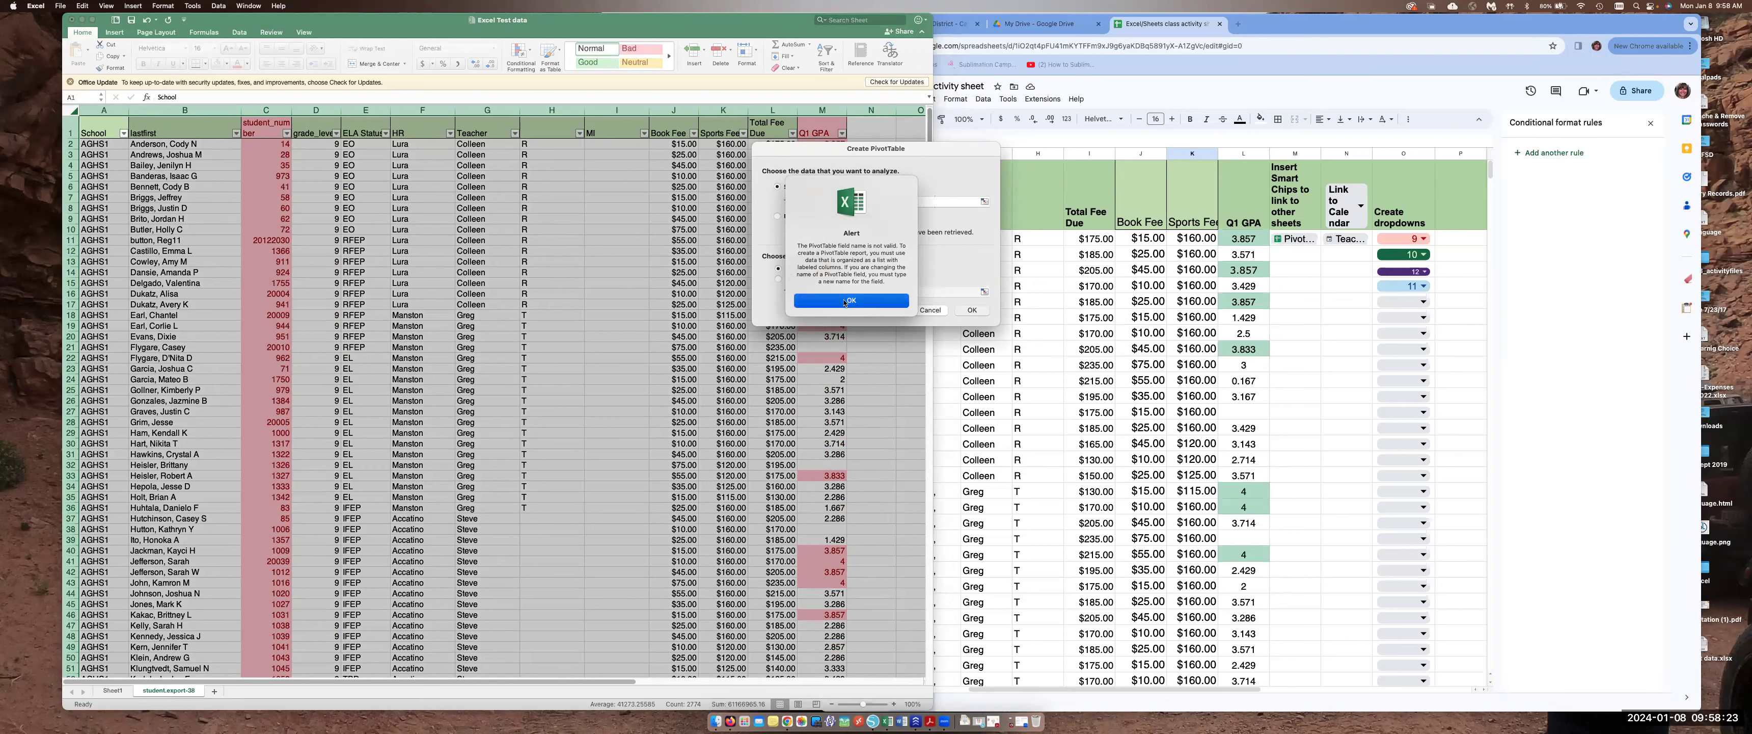
{"action": "left_click", "coordinate": [931, 310]}
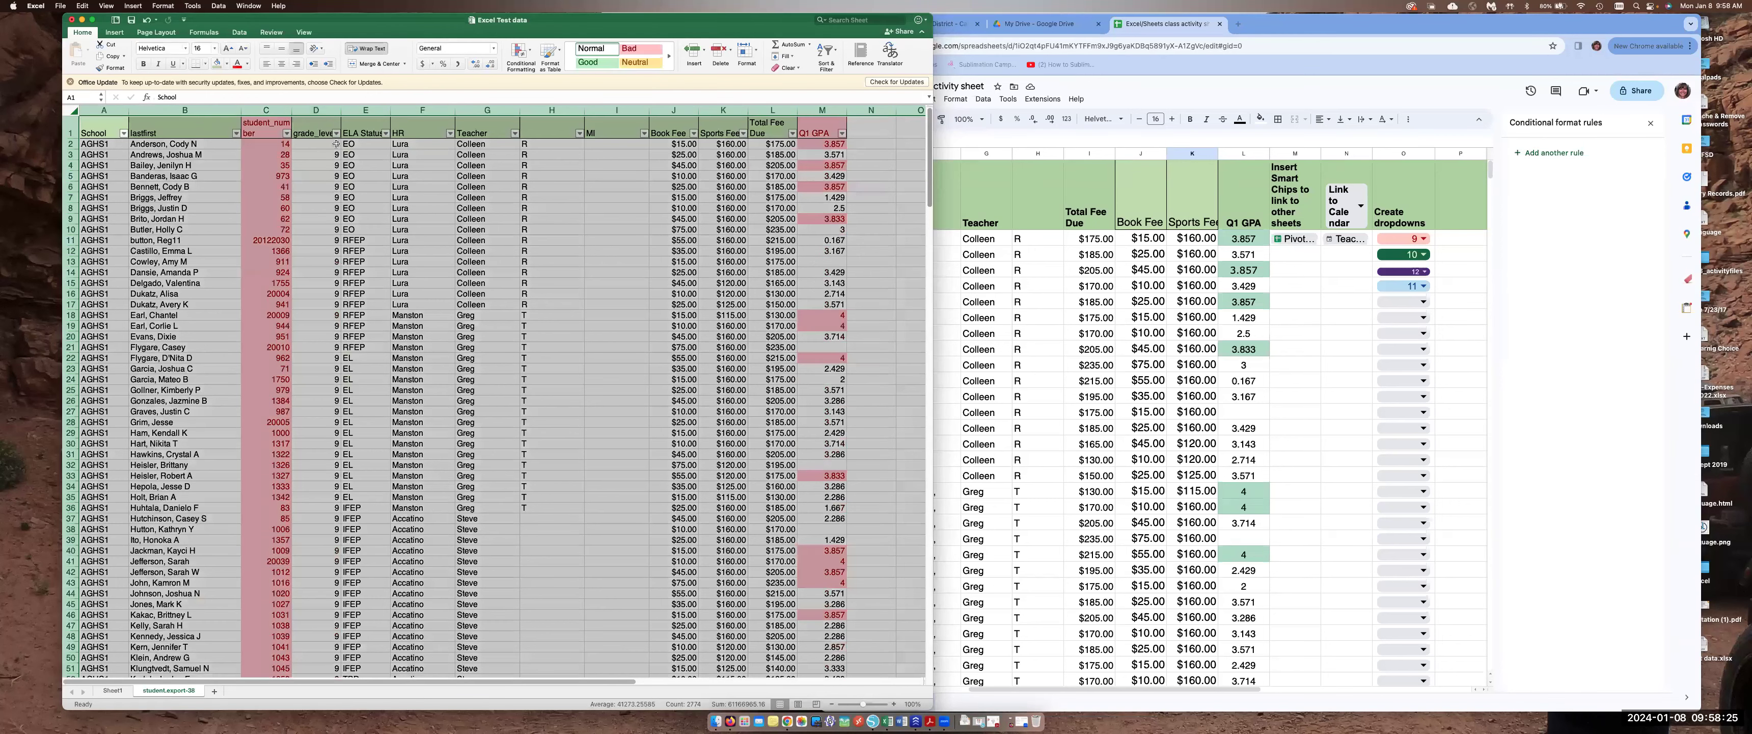
Select the data columns A through H and create a PivotTable from them on a new worksheet
{"action": "left_click_drag", "start_coordinate": [104, 109], "coordinate": [560, 134]}
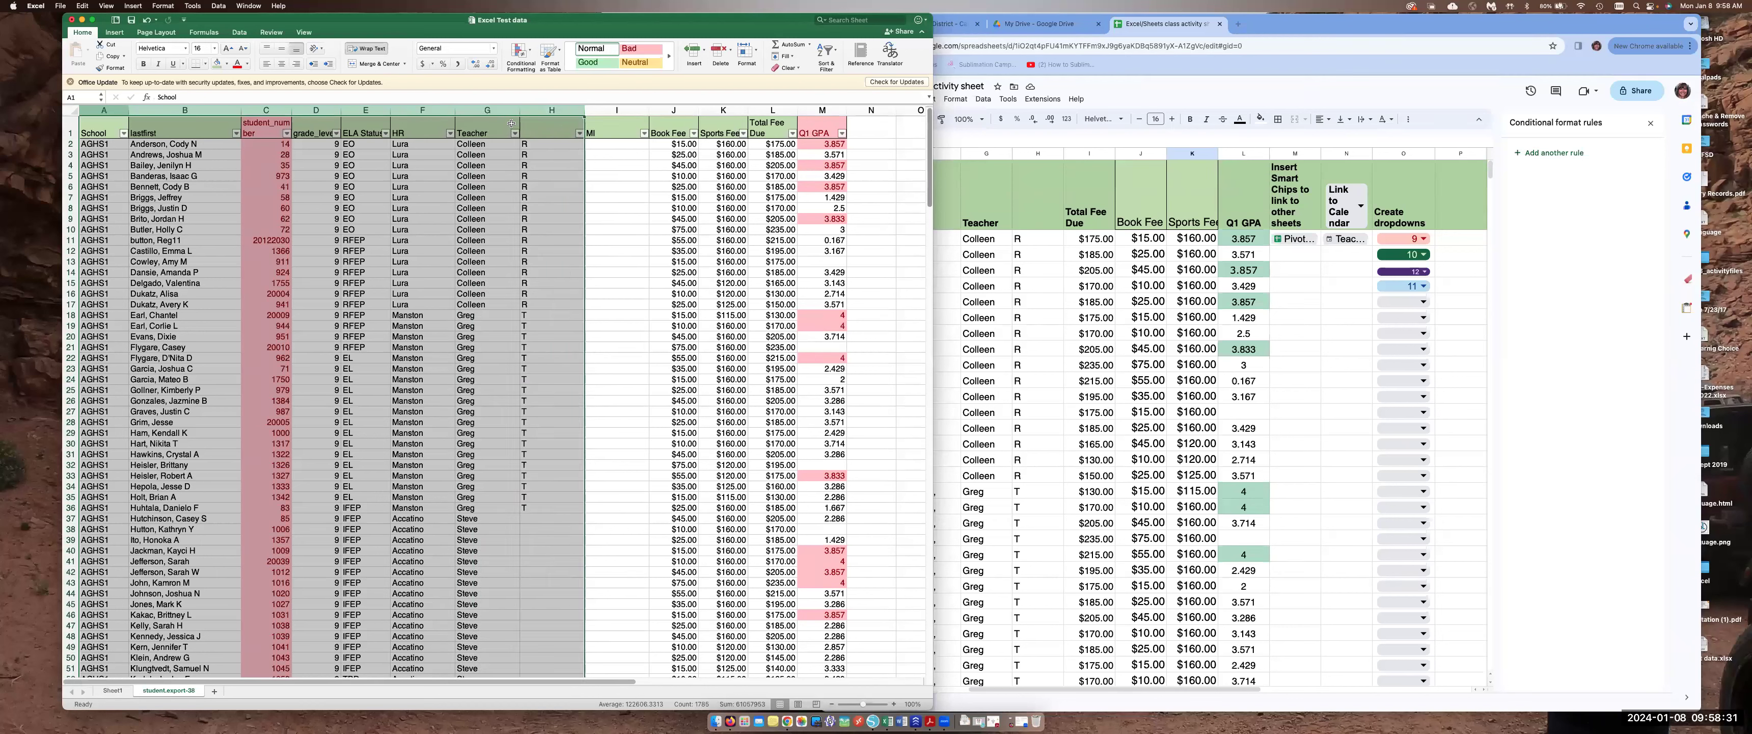
{"action": "left_click", "coordinate": [223, 5]}
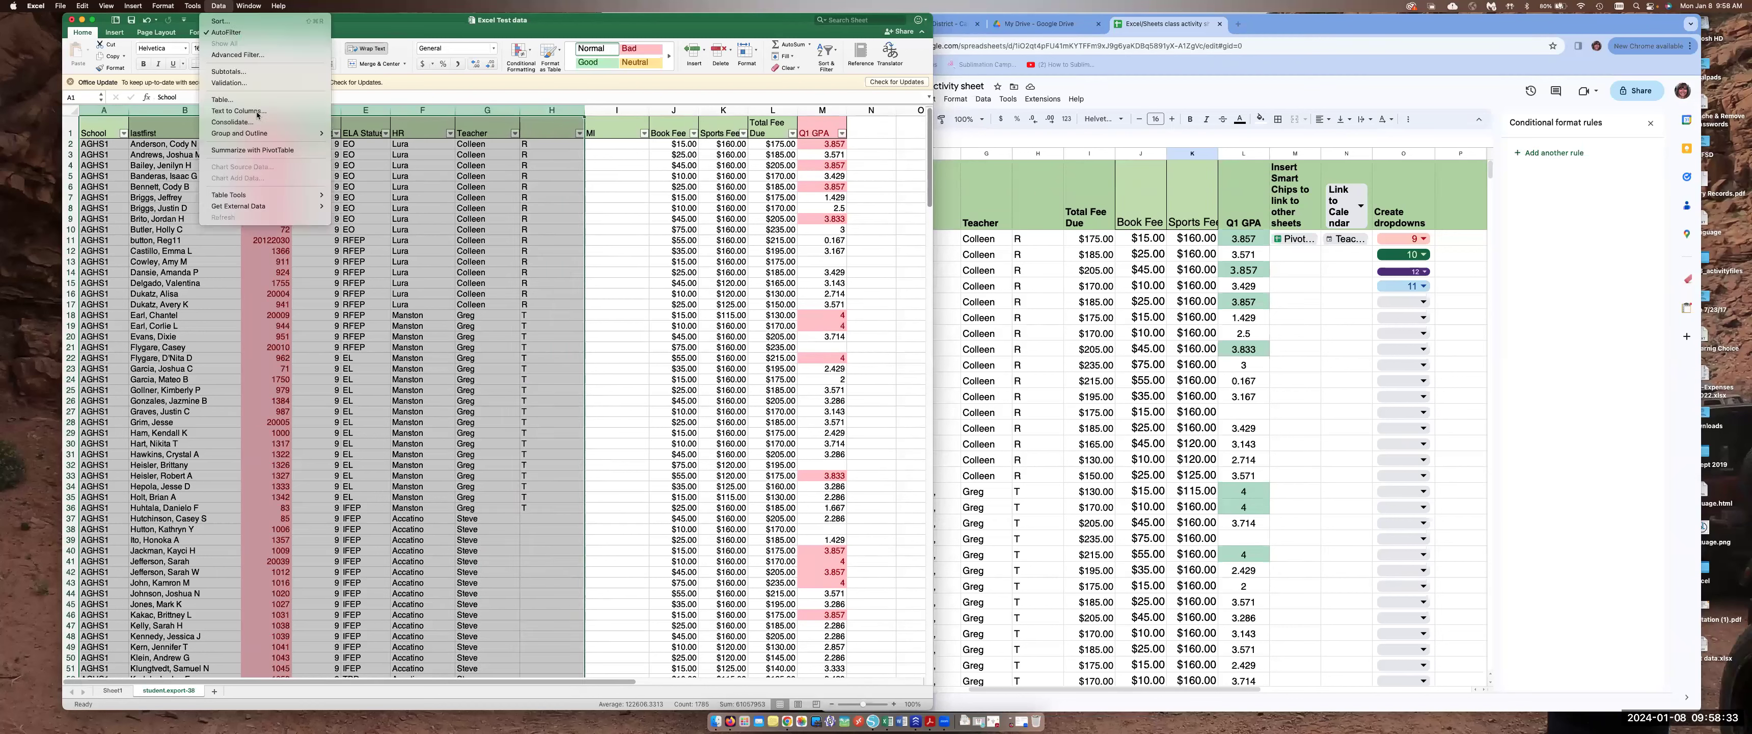
{"action": "left_click", "coordinate": [266, 150]}
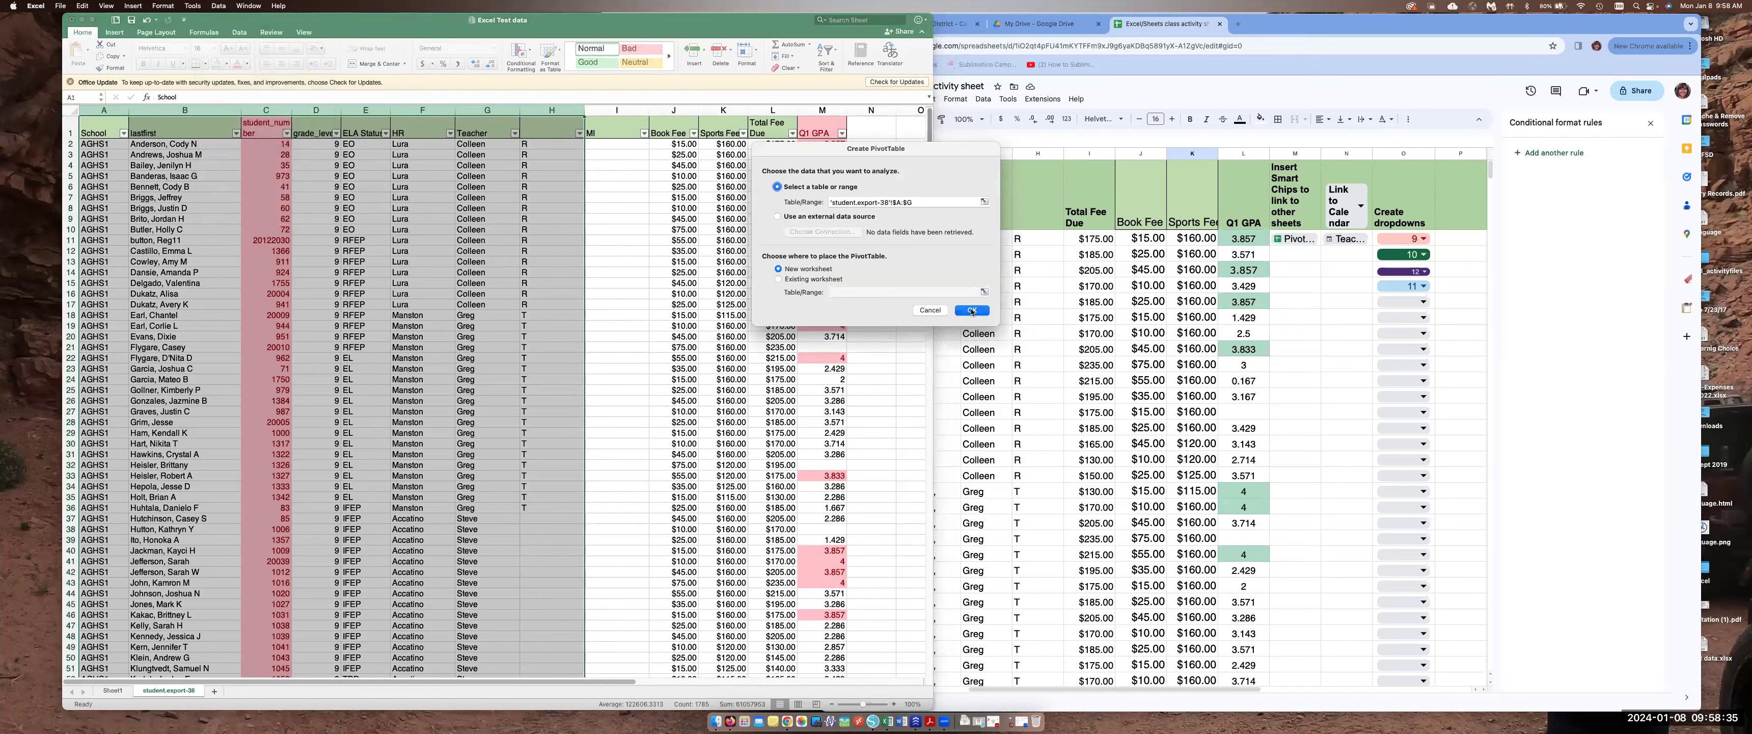
{"action": "left_click", "coordinate": [971, 310]}
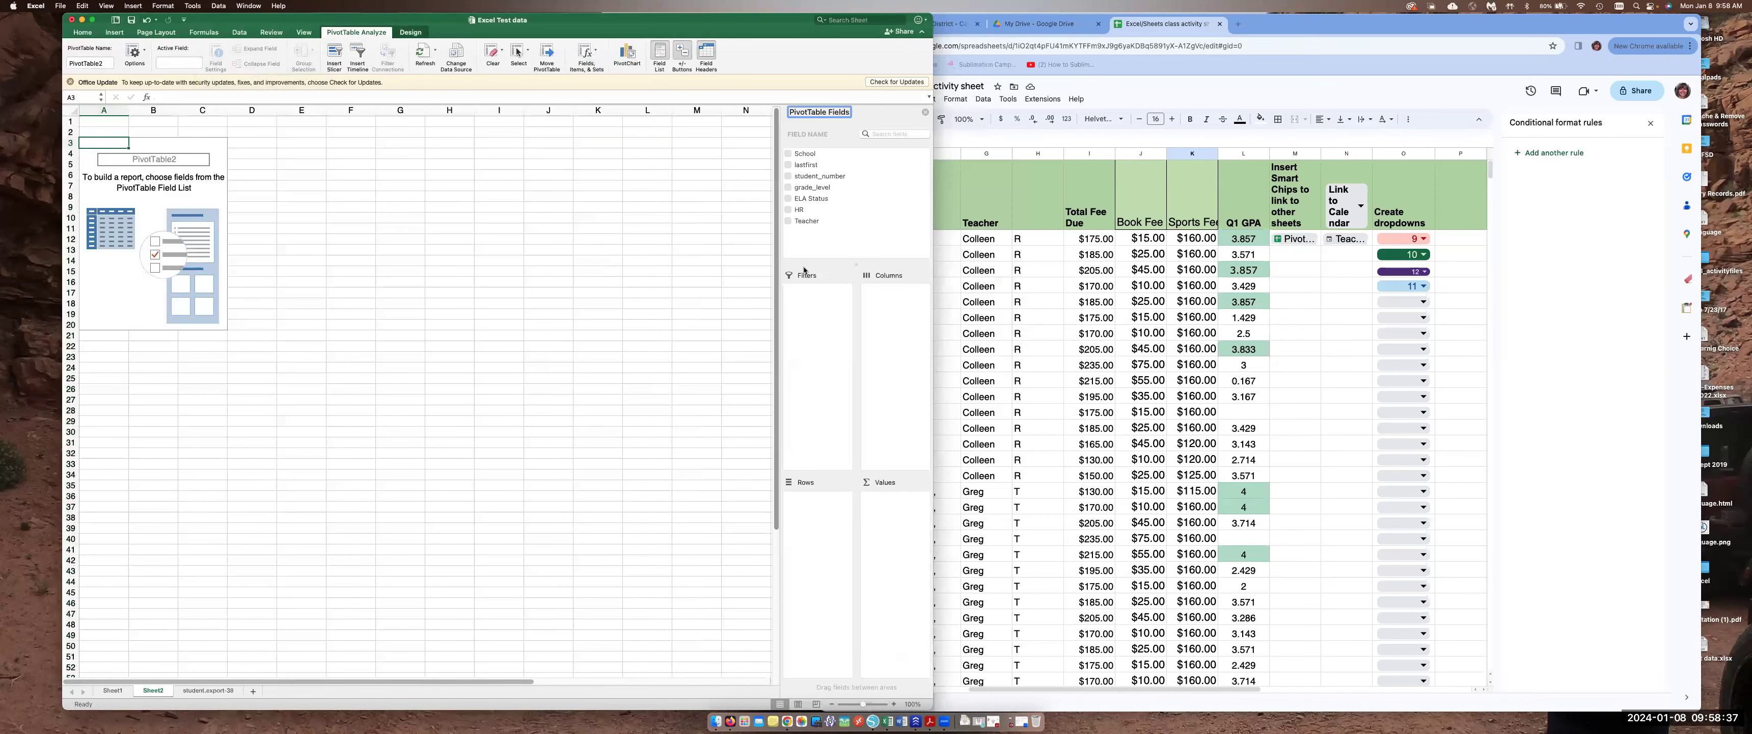
Add the grade_level and ELA Status fields to the PivotTable's rows
{"action": "left_click_drag", "start_coordinate": [578, 20], "coordinate": [711, 21]}
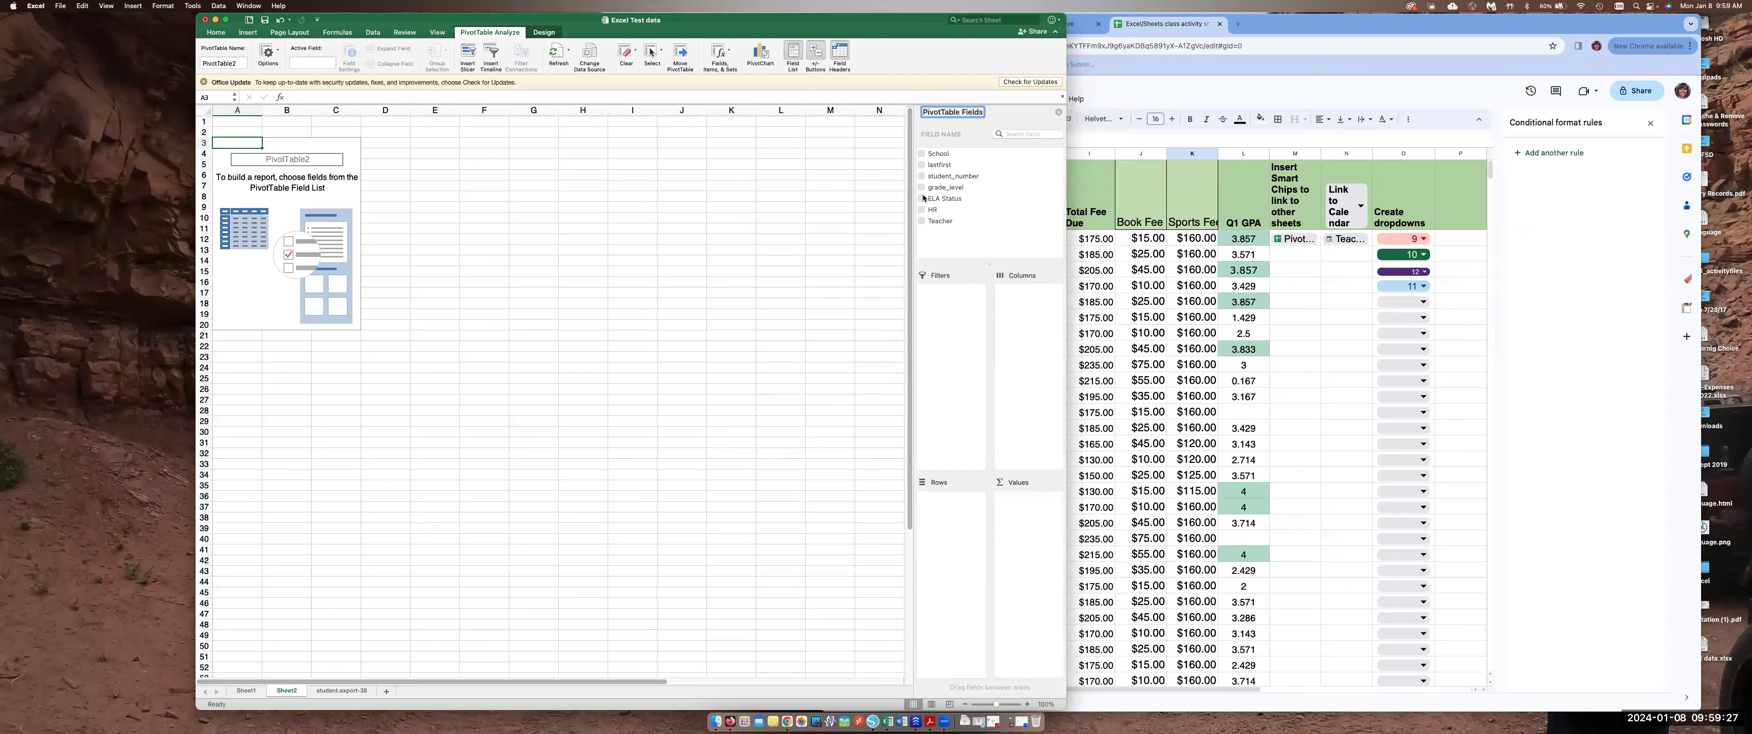
{"action": "left_click_drag", "start_coordinate": [950, 191], "coordinate": [956, 507]}
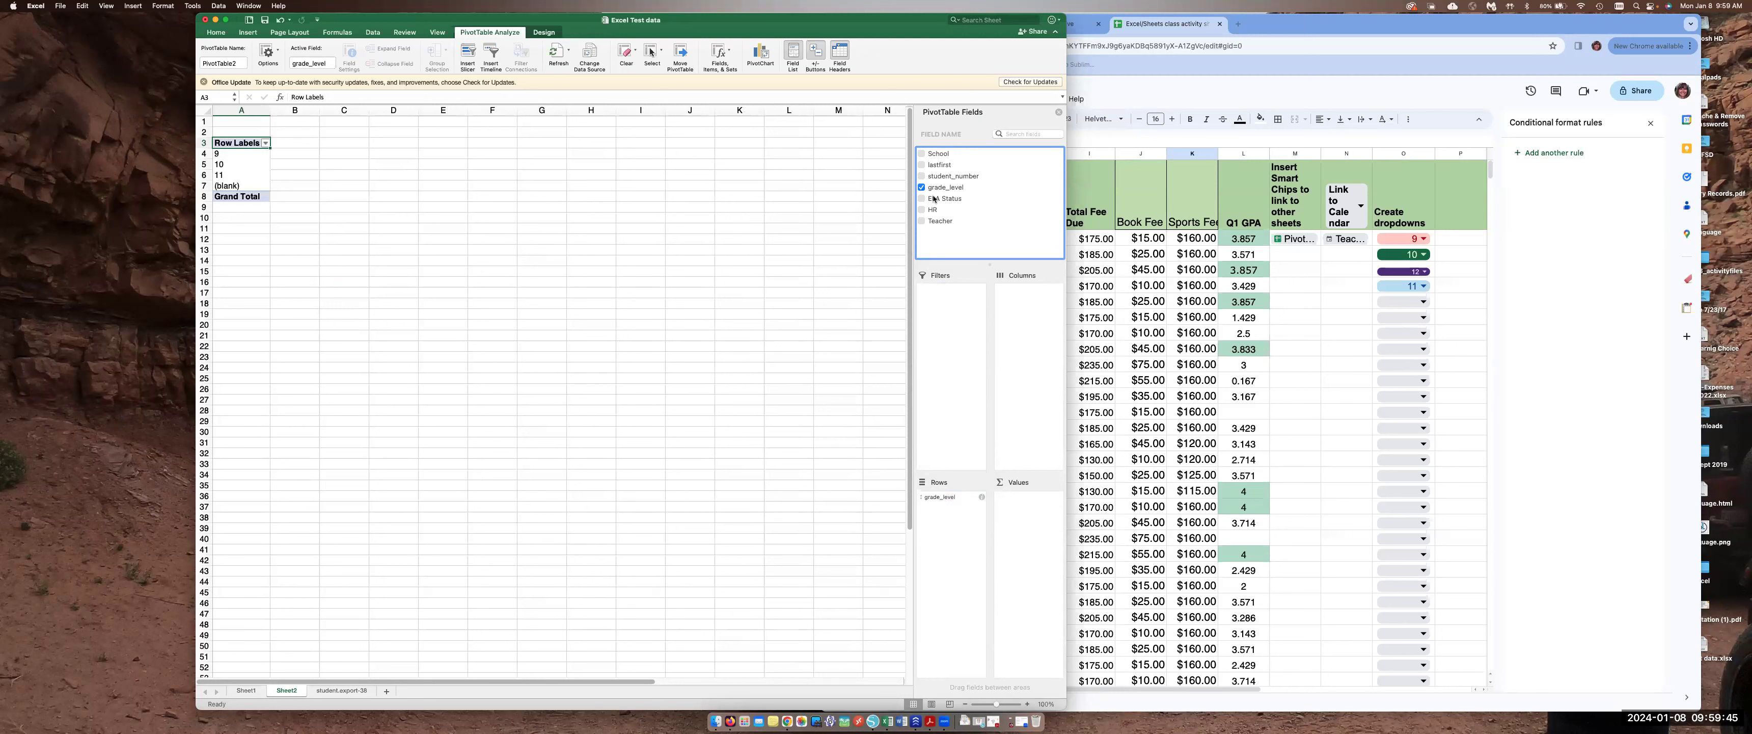
{"action": "left_click_drag", "start_coordinate": [938, 199], "coordinate": [956, 512]}
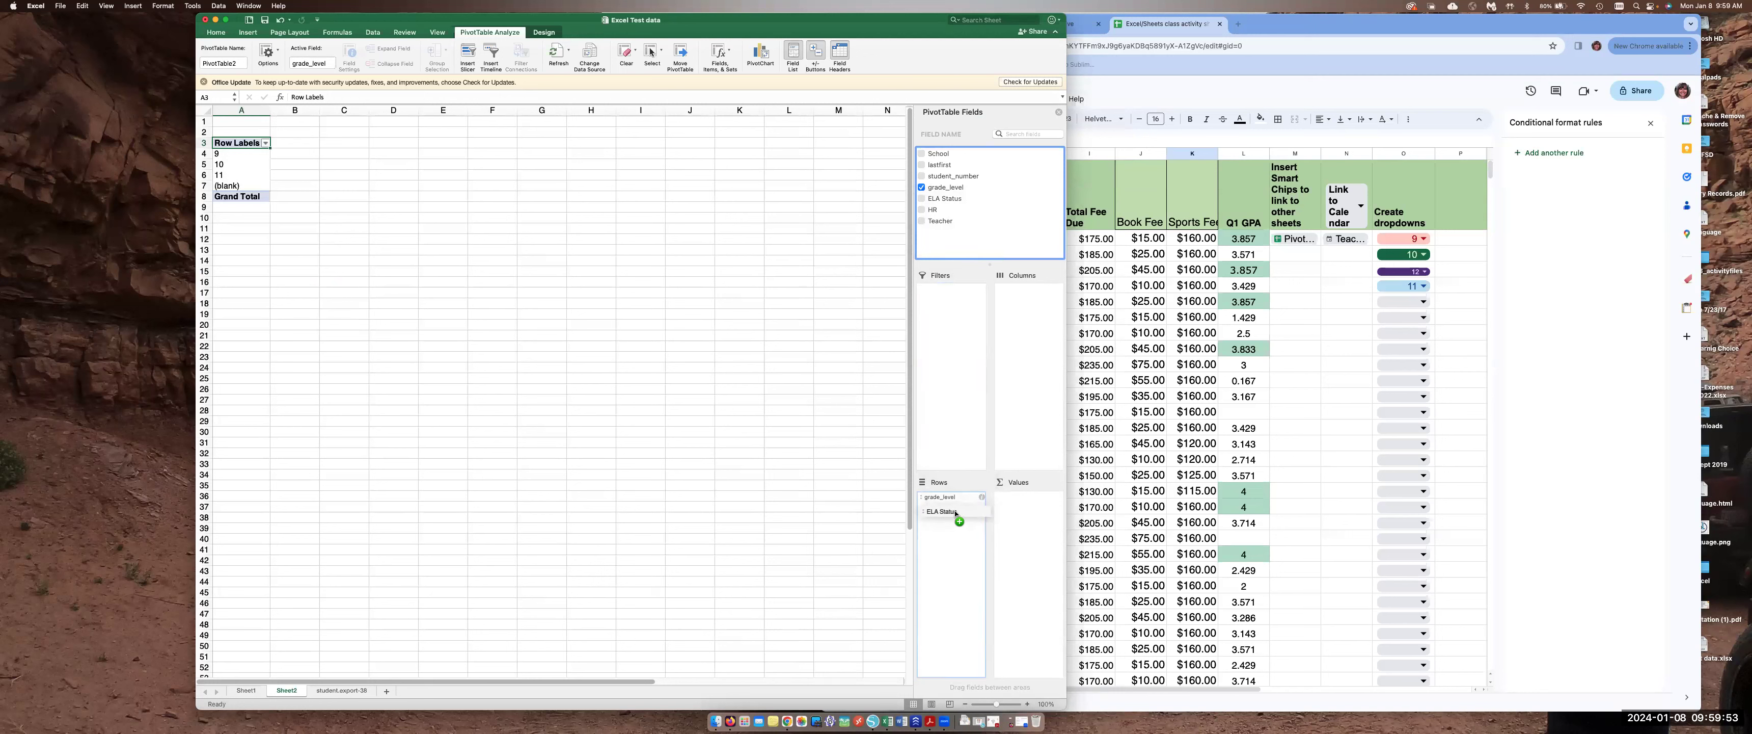
{"action": "left_click_drag", "start_coordinate": [956, 513], "coordinate": [956, 514]}
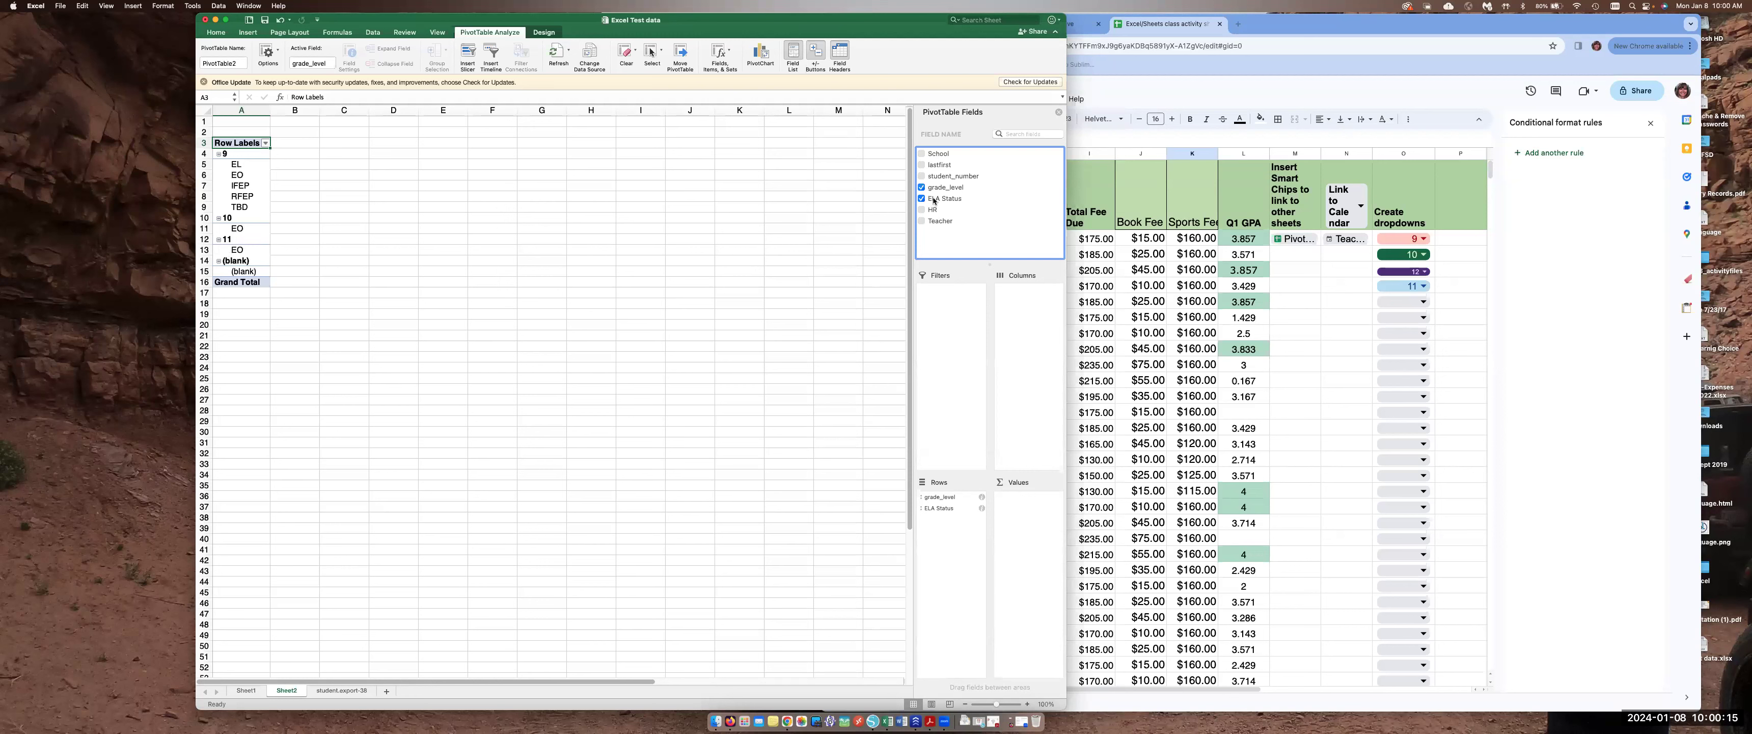
Add ELA Status to the PivotTable values and set it to summarize by Count
{"action": "left_click_drag", "start_coordinate": [940, 199], "coordinate": [1037, 508]}
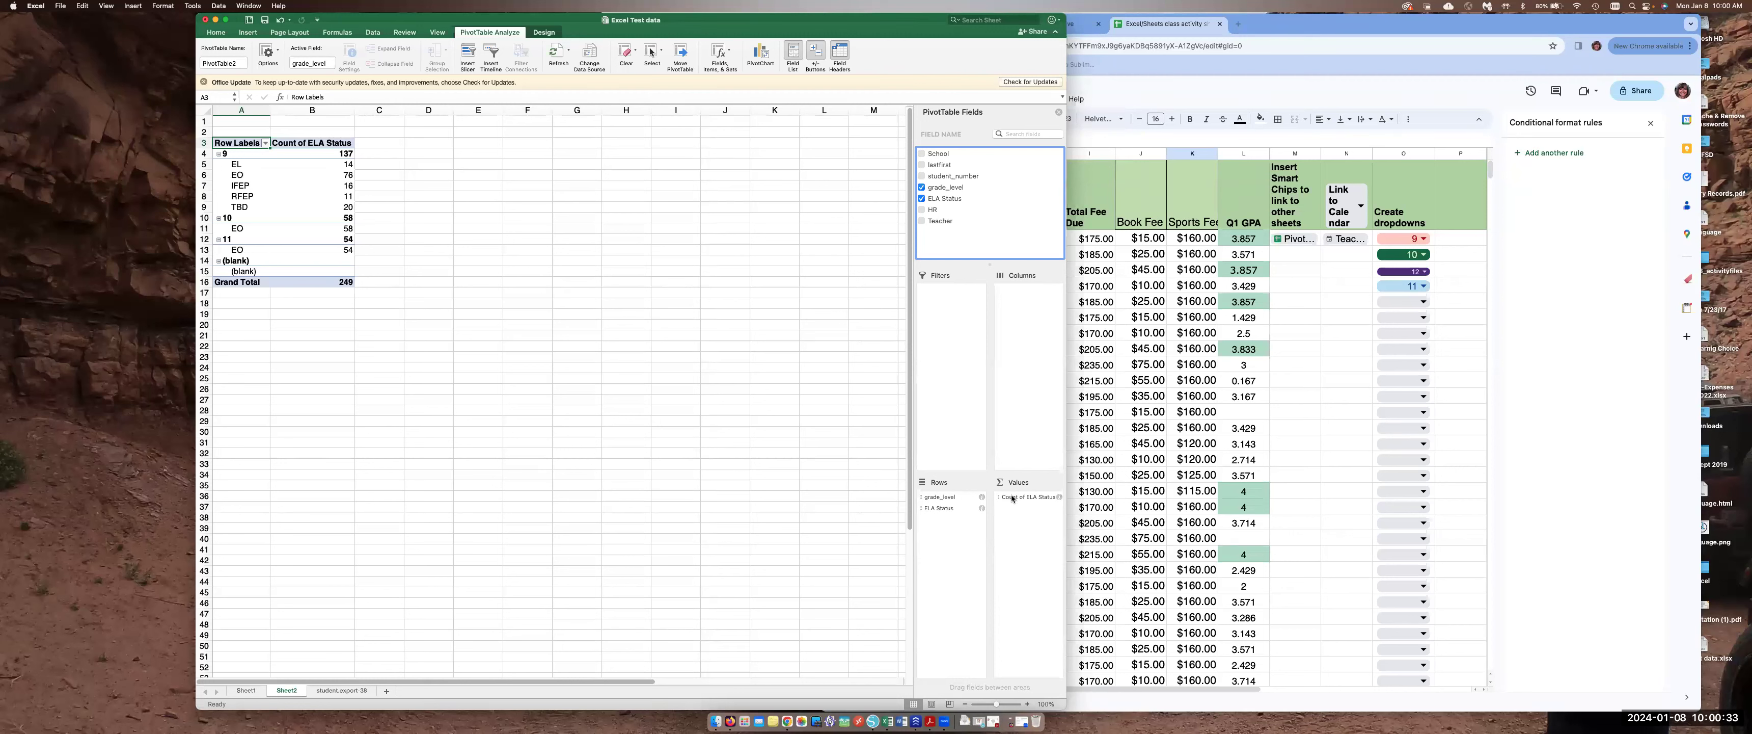
{"action": "left_click", "coordinate": [1059, 498]}
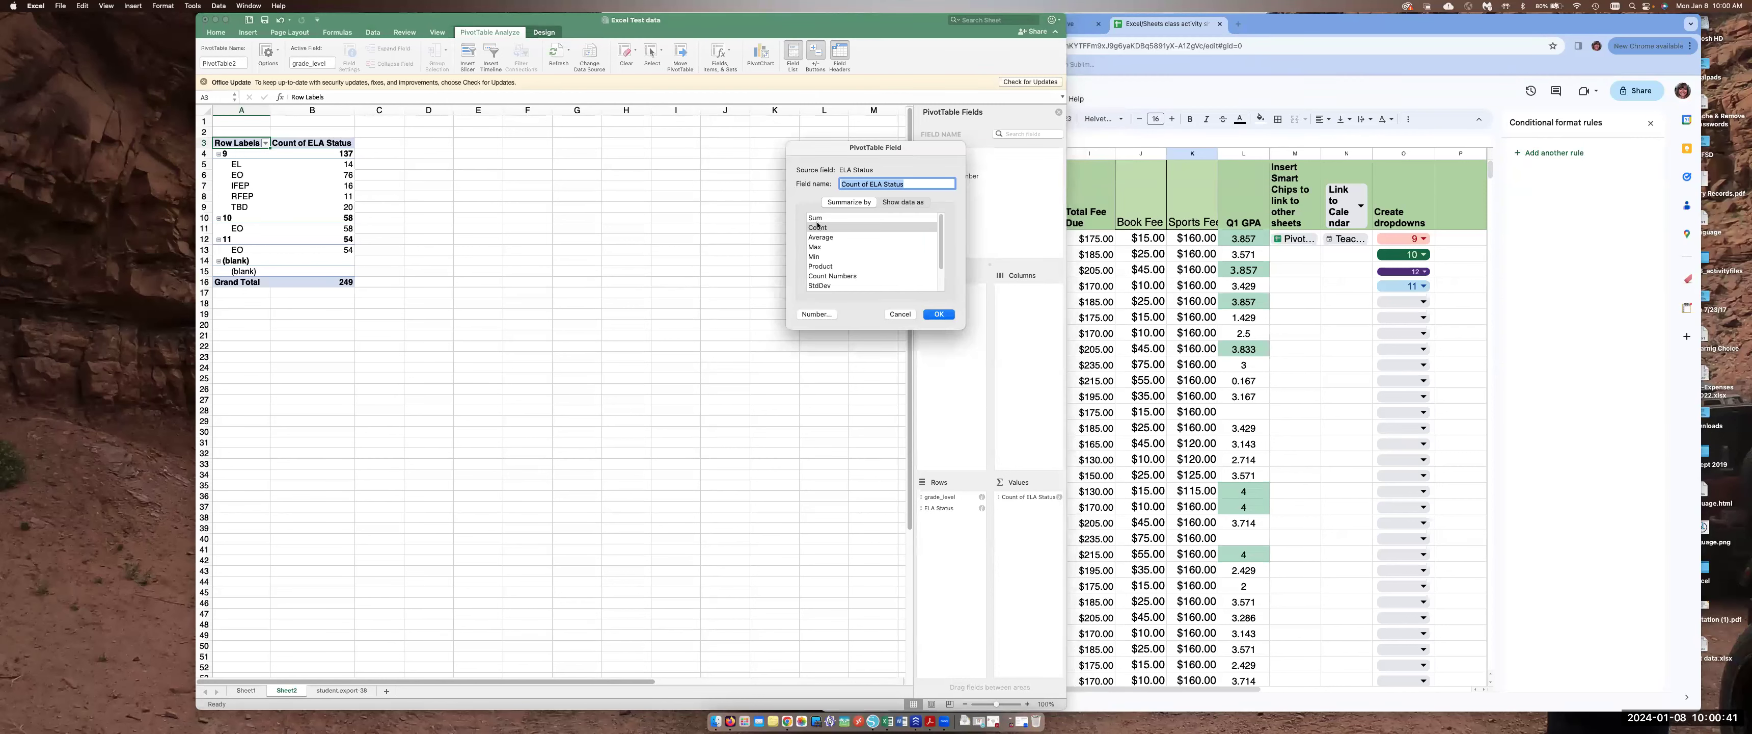
{"action": "left_click", "coordinate": [814, 227]}
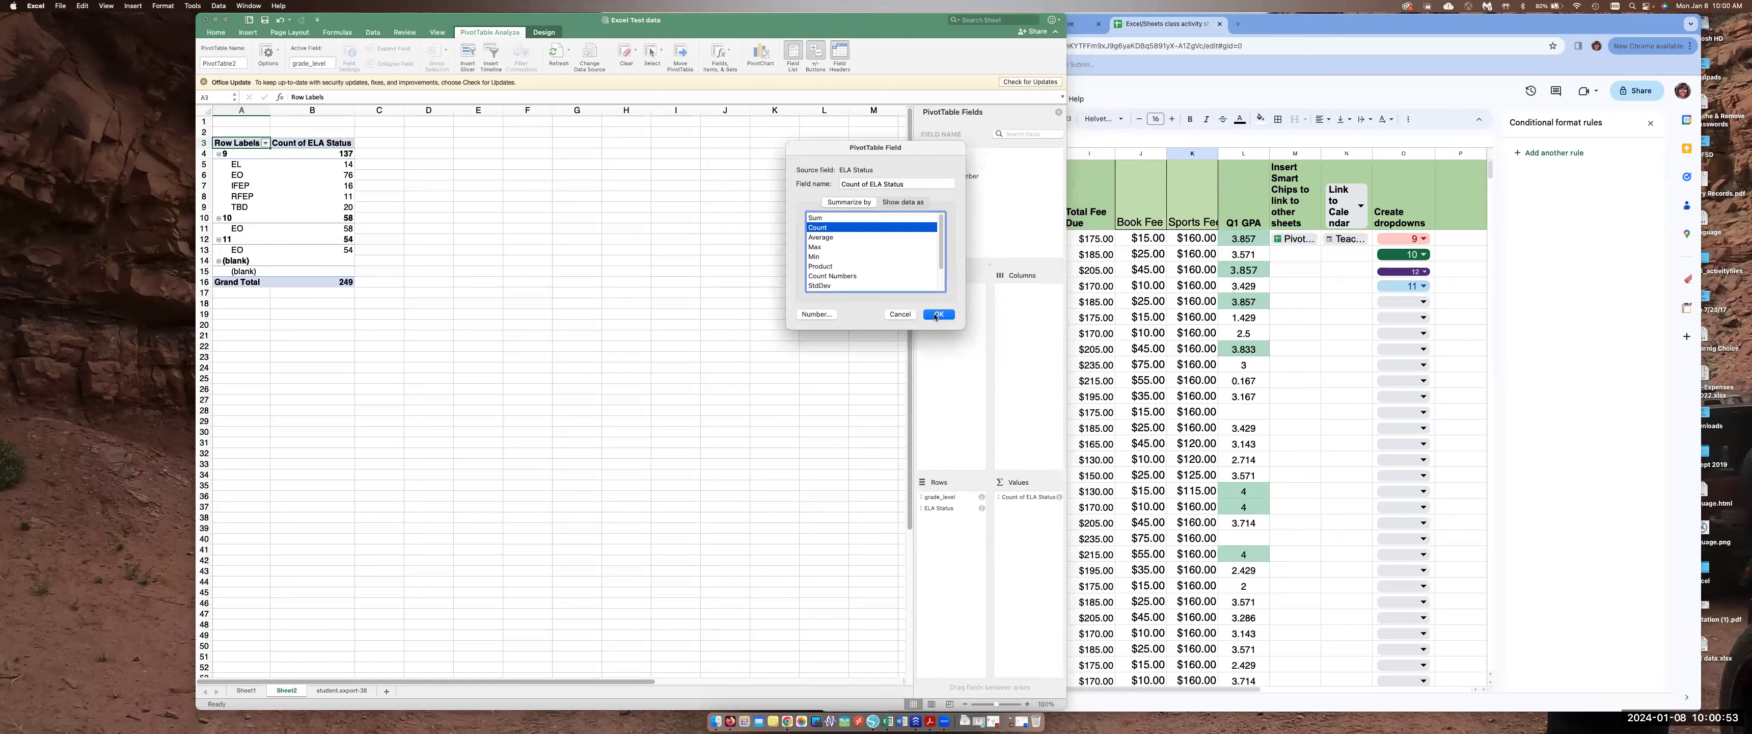
{"action": "left_click", "coordinate": [936, 315]}
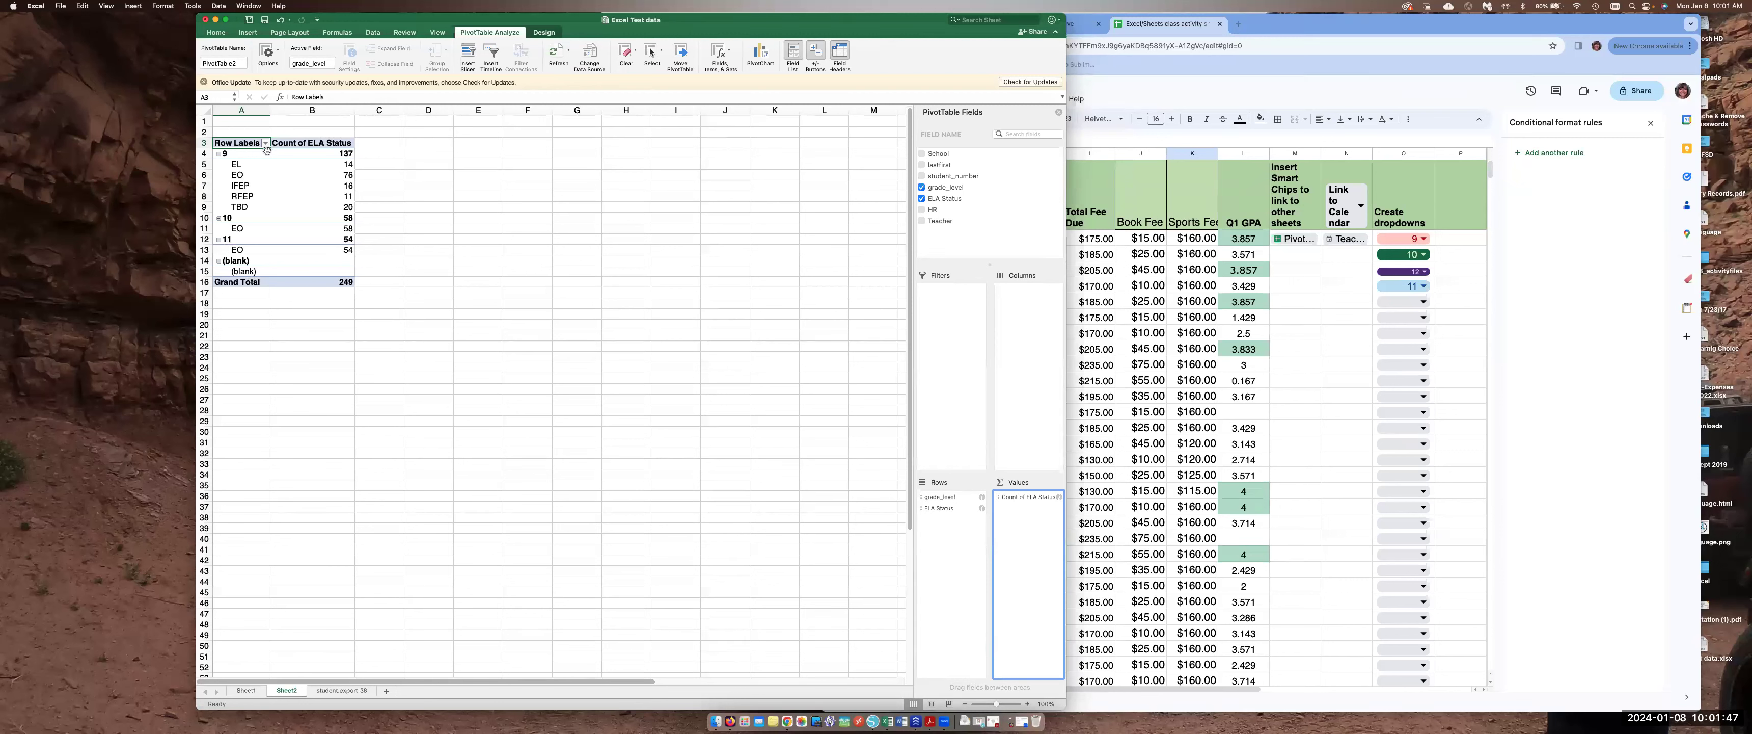
Move grade_level from the PivotTable's rows to its columns
{"action": "left_click", "coordinate": [874, 153]}
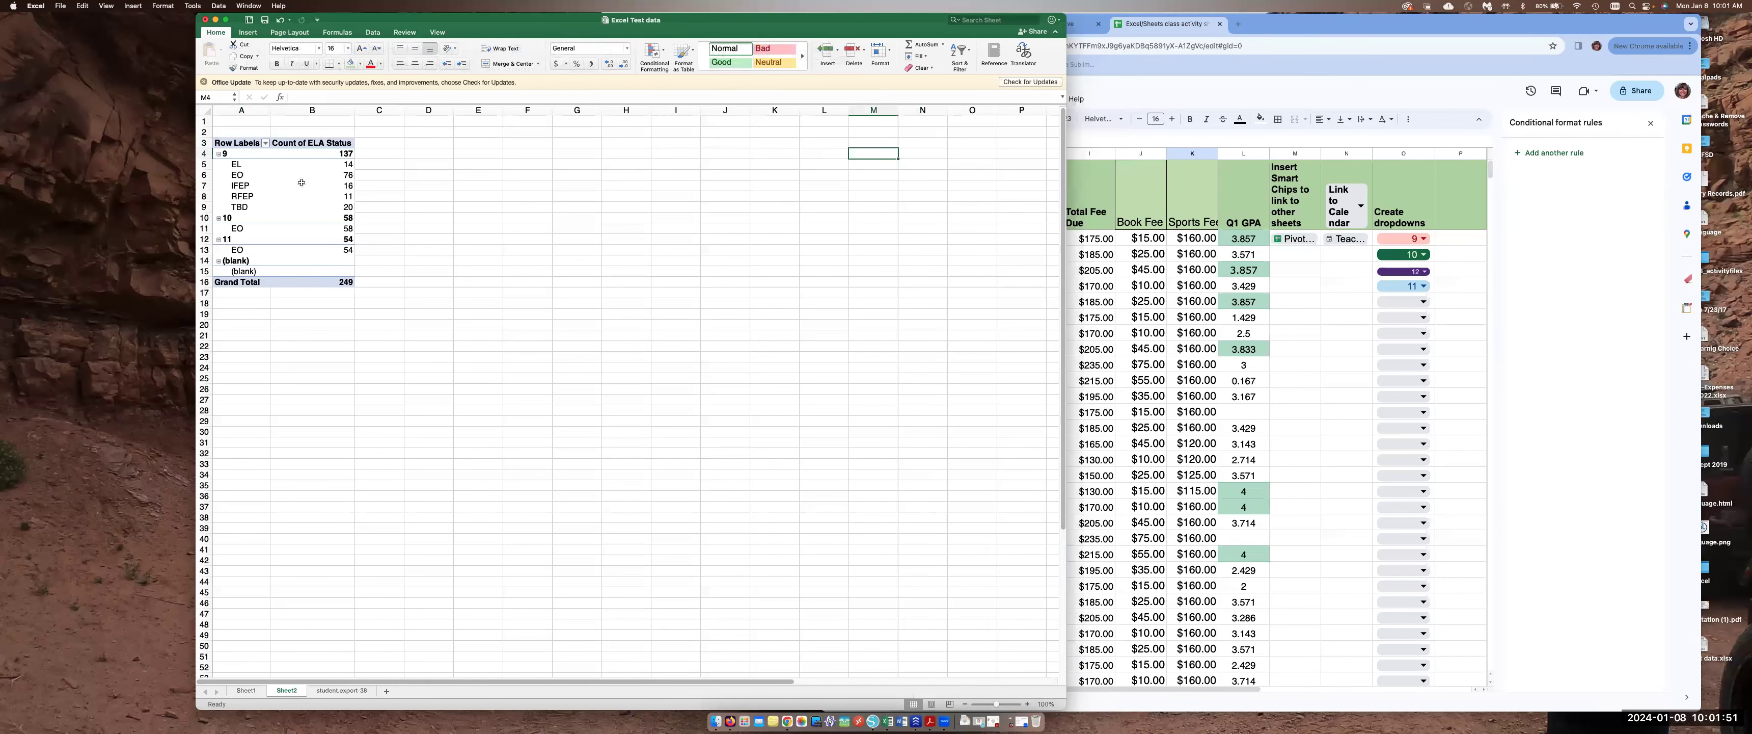
{"action": "left_click", "coordinate": [248, 157]}
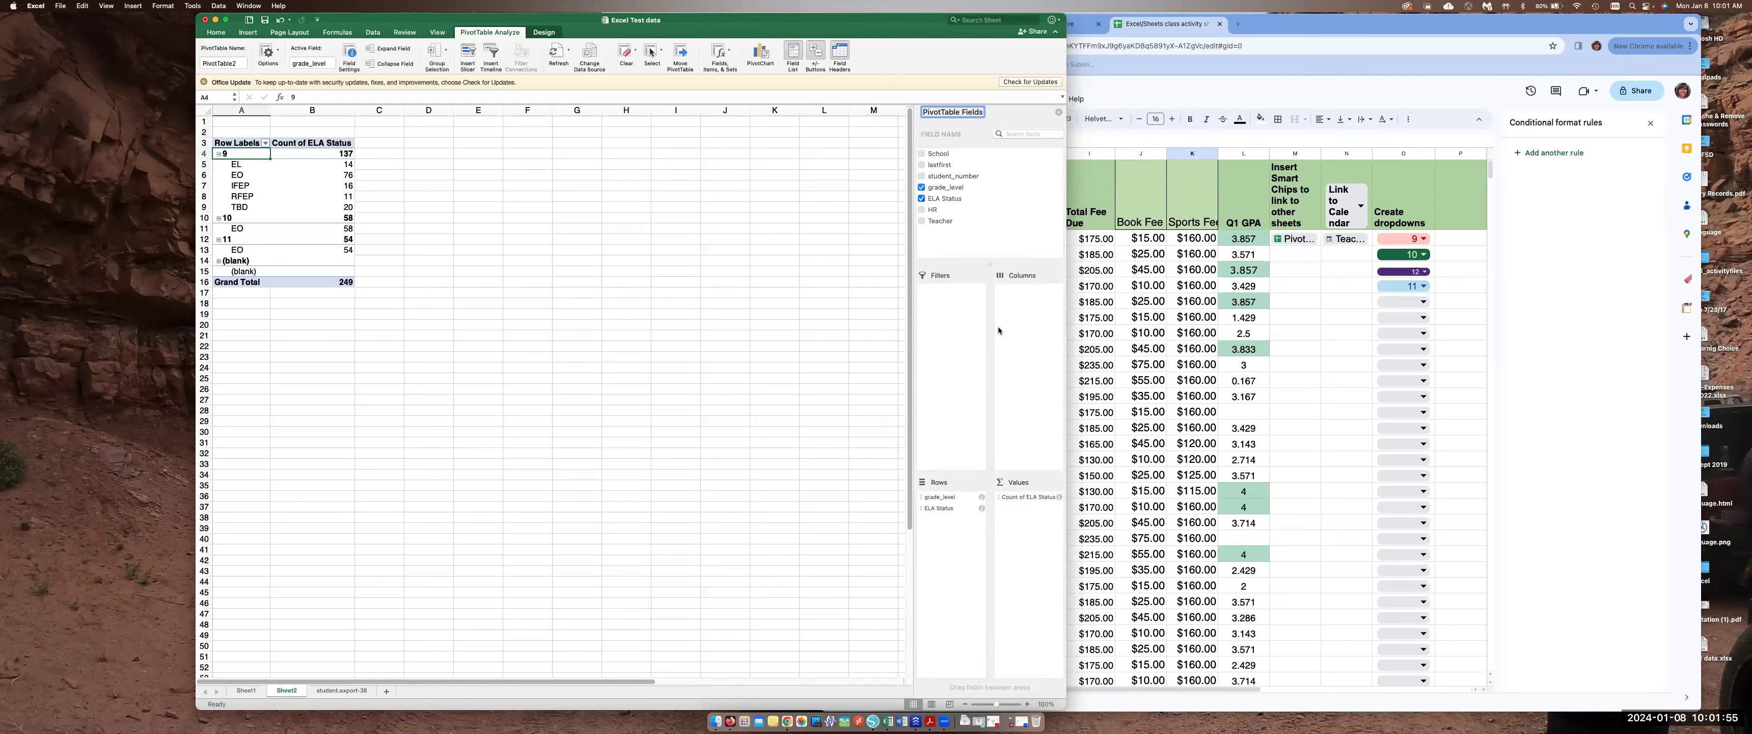
{"action": "left_click_drag", "start_coordinate": [927, 501], "coordinate": [1030, 293]}
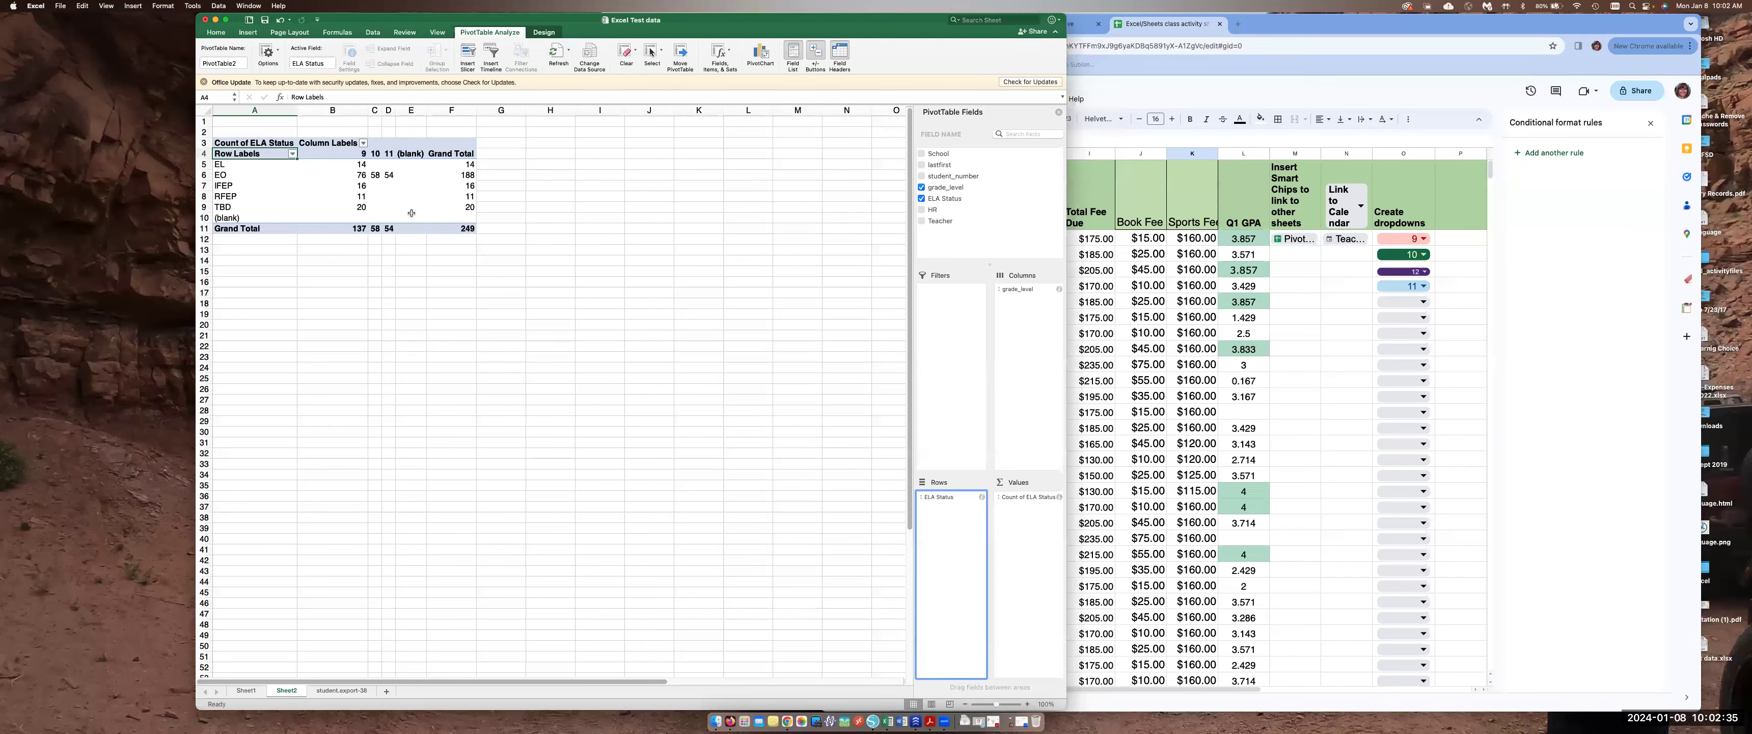
Try filtering the grade_level column labels to show only grade 9, then reselect all grades
{"action": "left_click", "coordinate": [364, 144]}
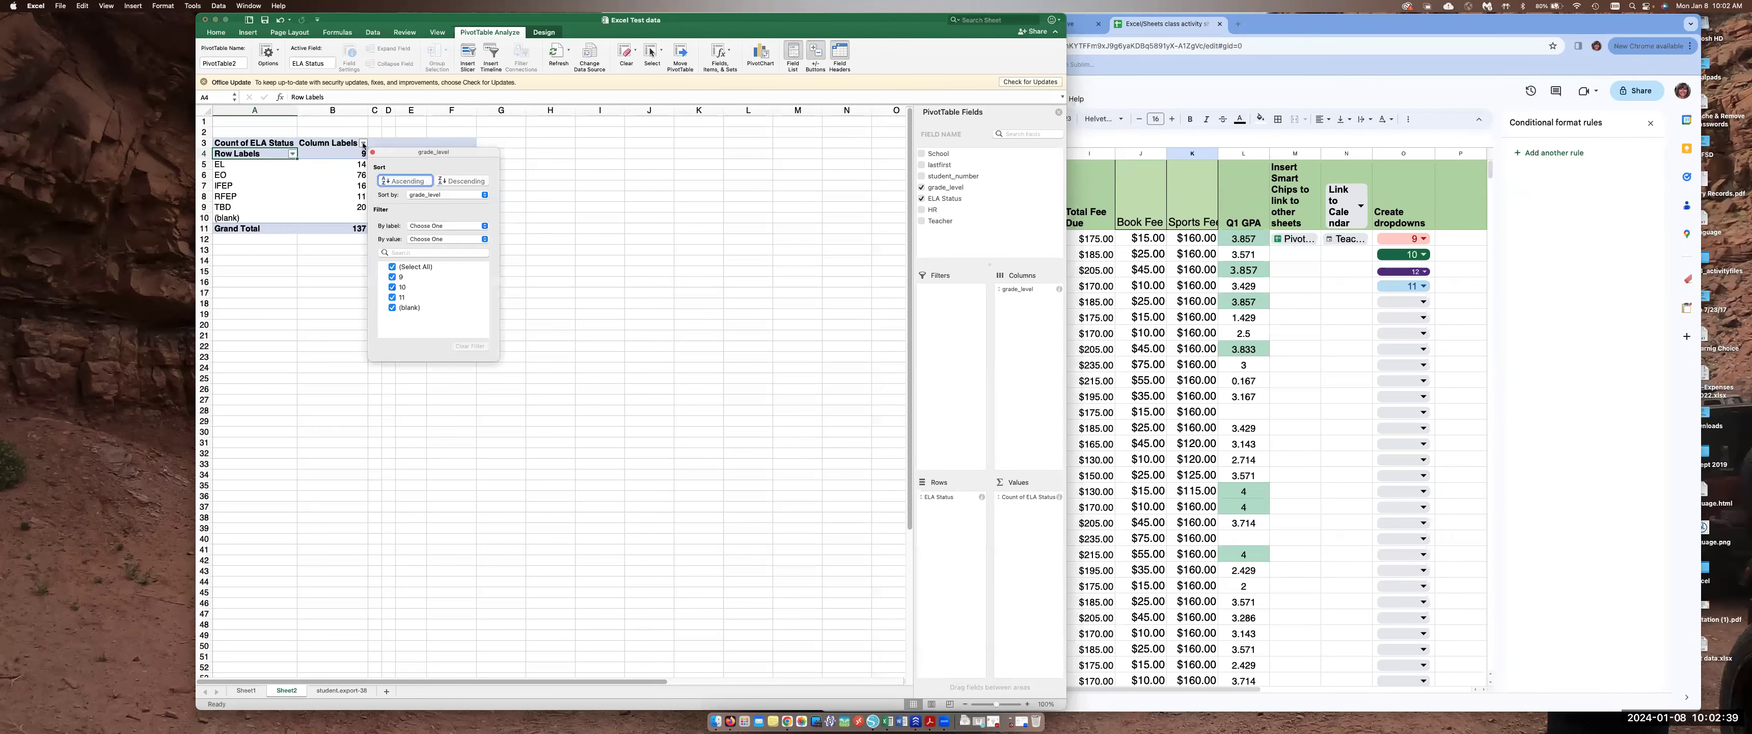
{"action": "left_click", "coordinate": [392, 266]}
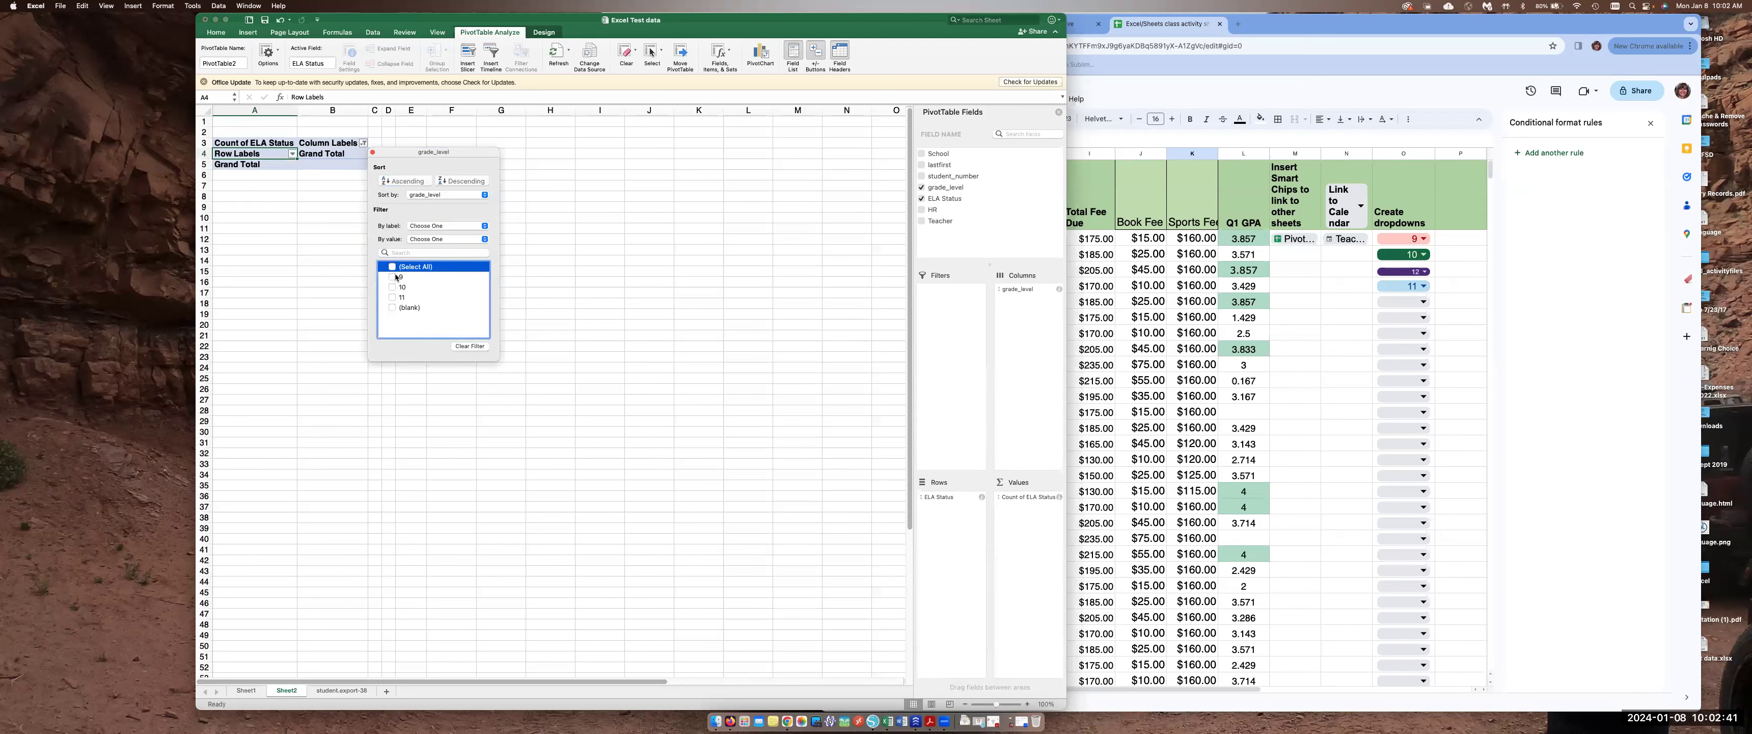
{"action": "left_click", "coordinate": [392, 277]}
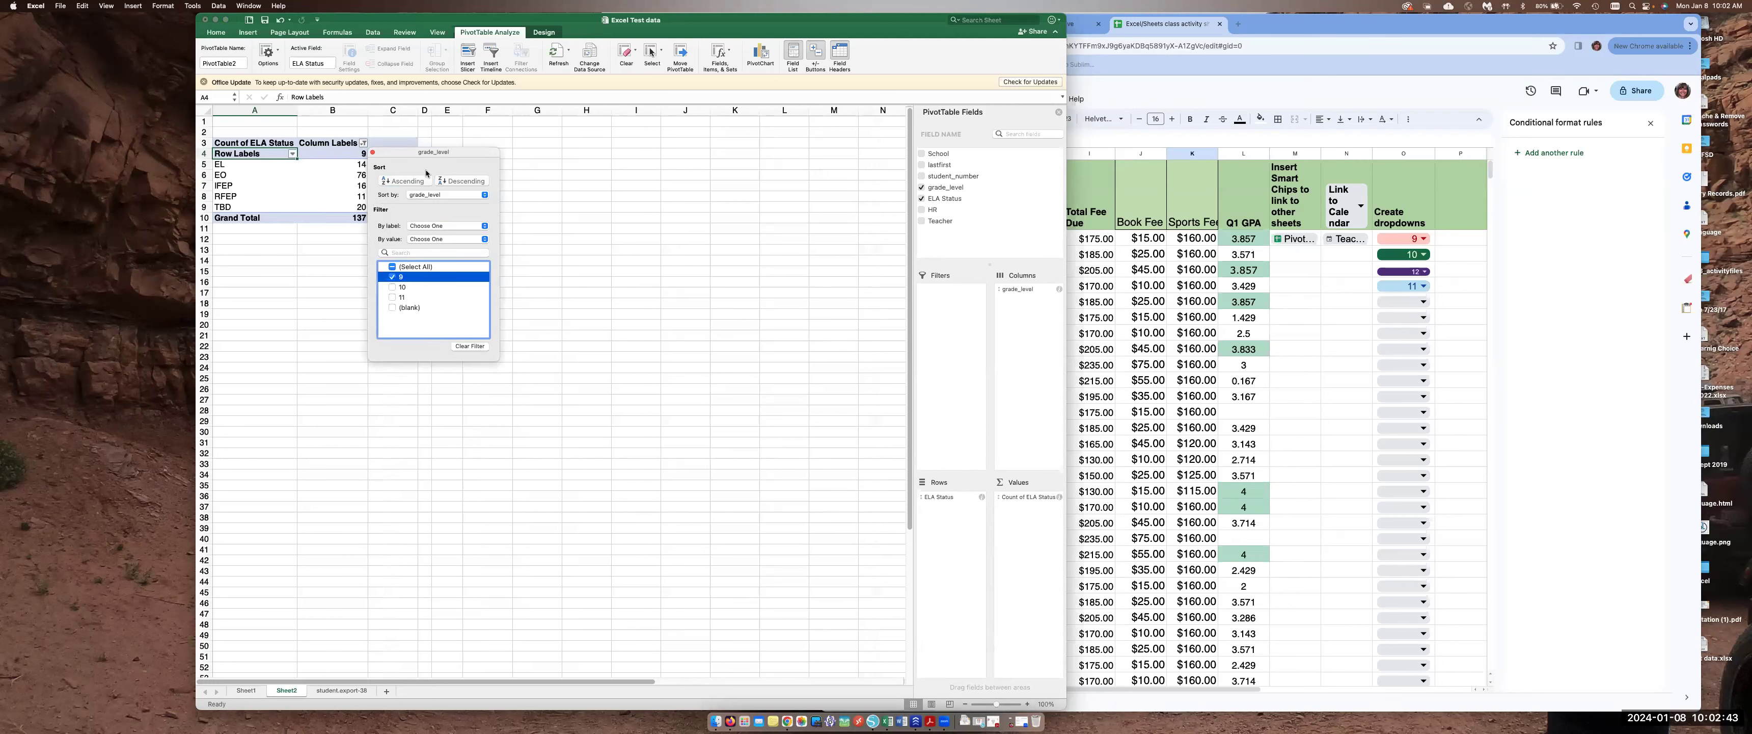
{"action": "left_click_drag", "start_coordinate": [424, 156], "coordinate": [580, 139]}
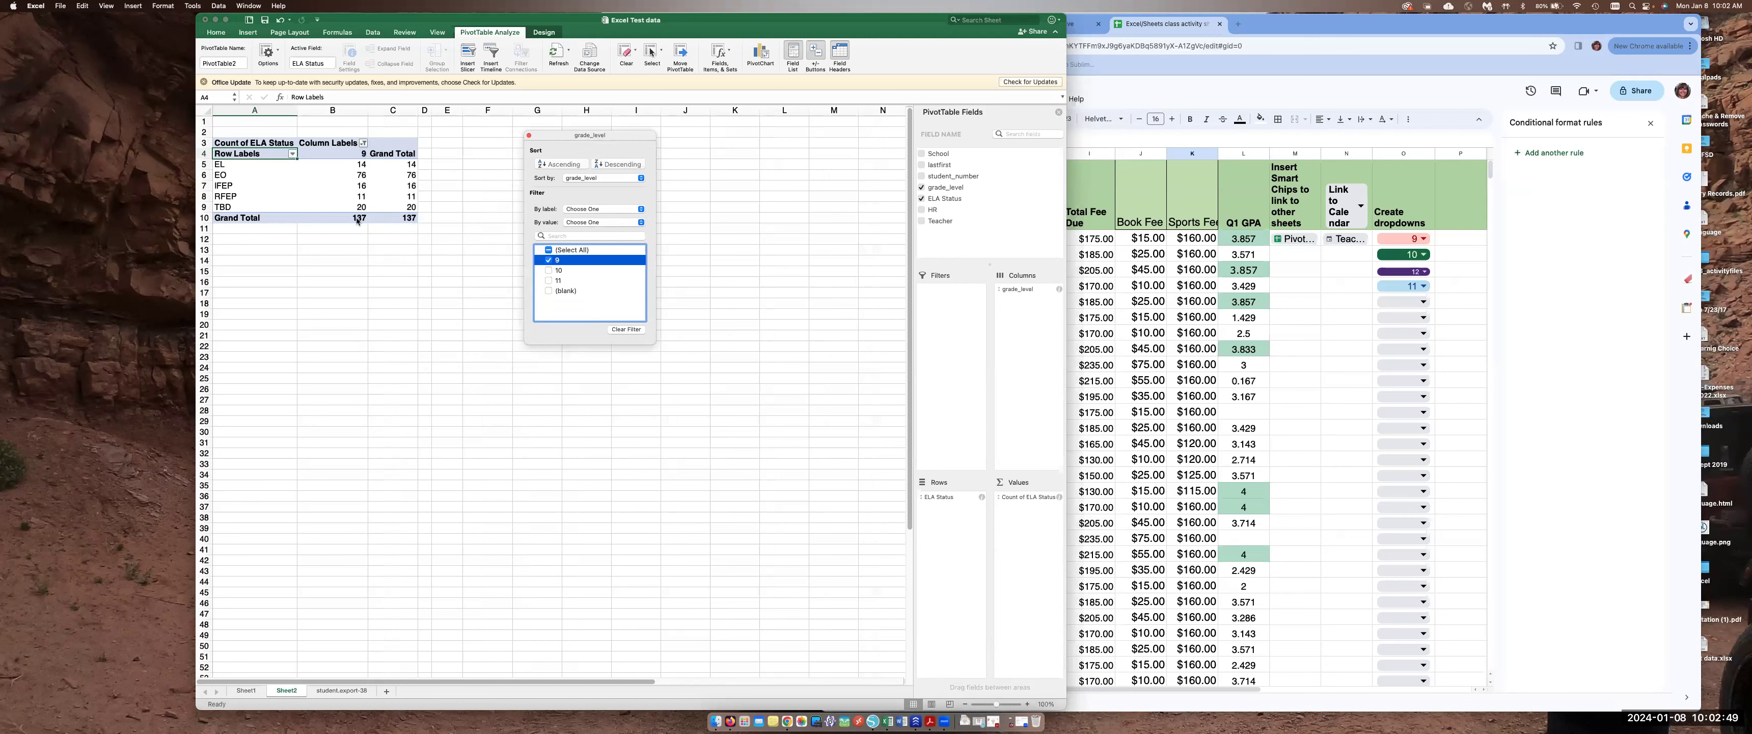
{"action": "left_click", "coordinate": [549, 250]}
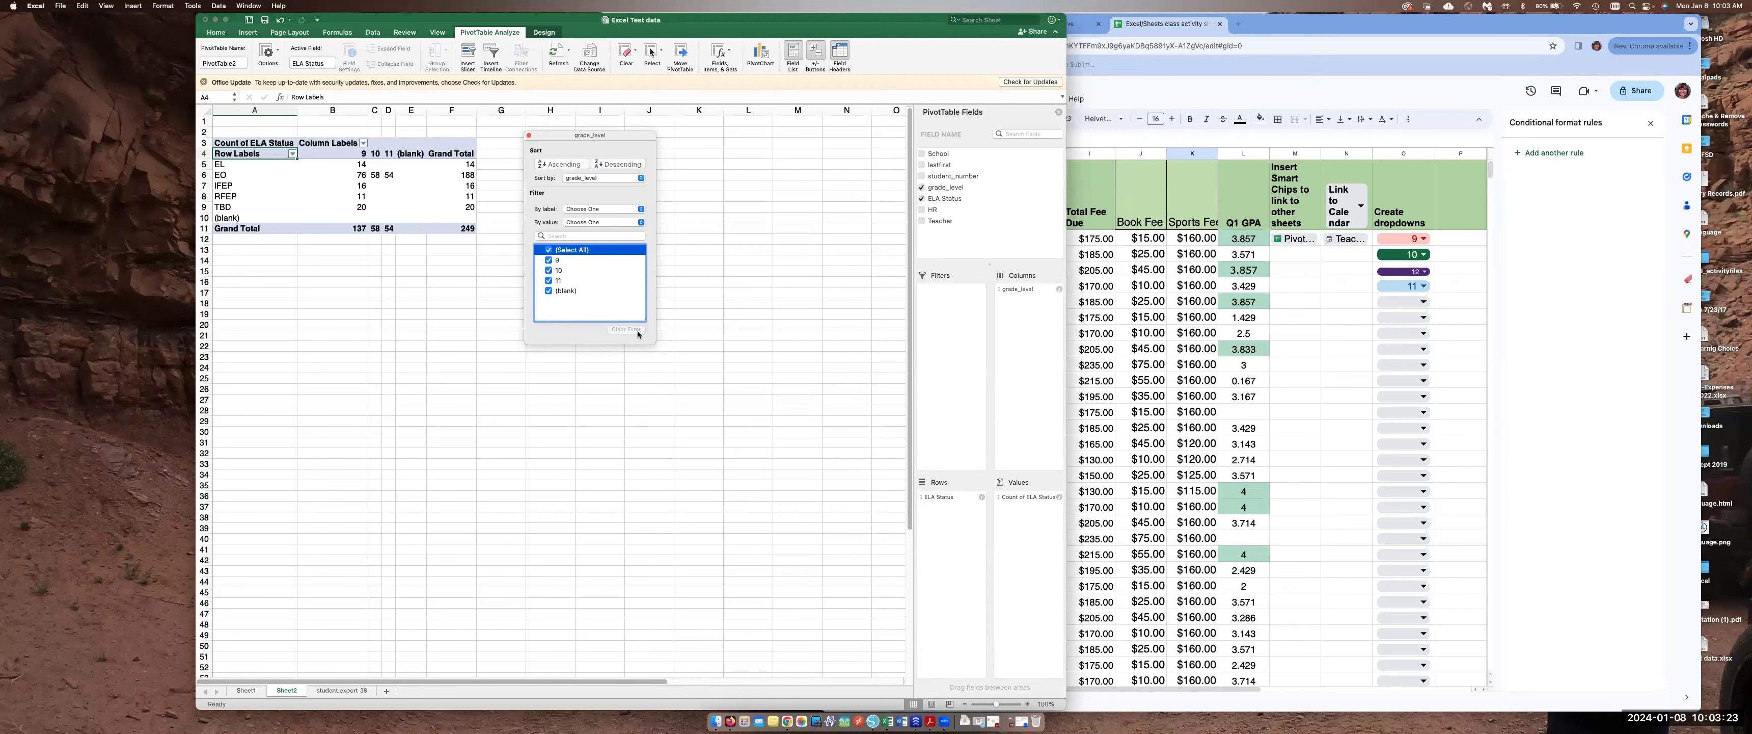
Add HR to the PivotTable and arrange it as columns, with ELA Status and grade_level as rows
{"action": "left_click_drag", "start_coordinate": [737, 30], "coordinate": [542, 20]}
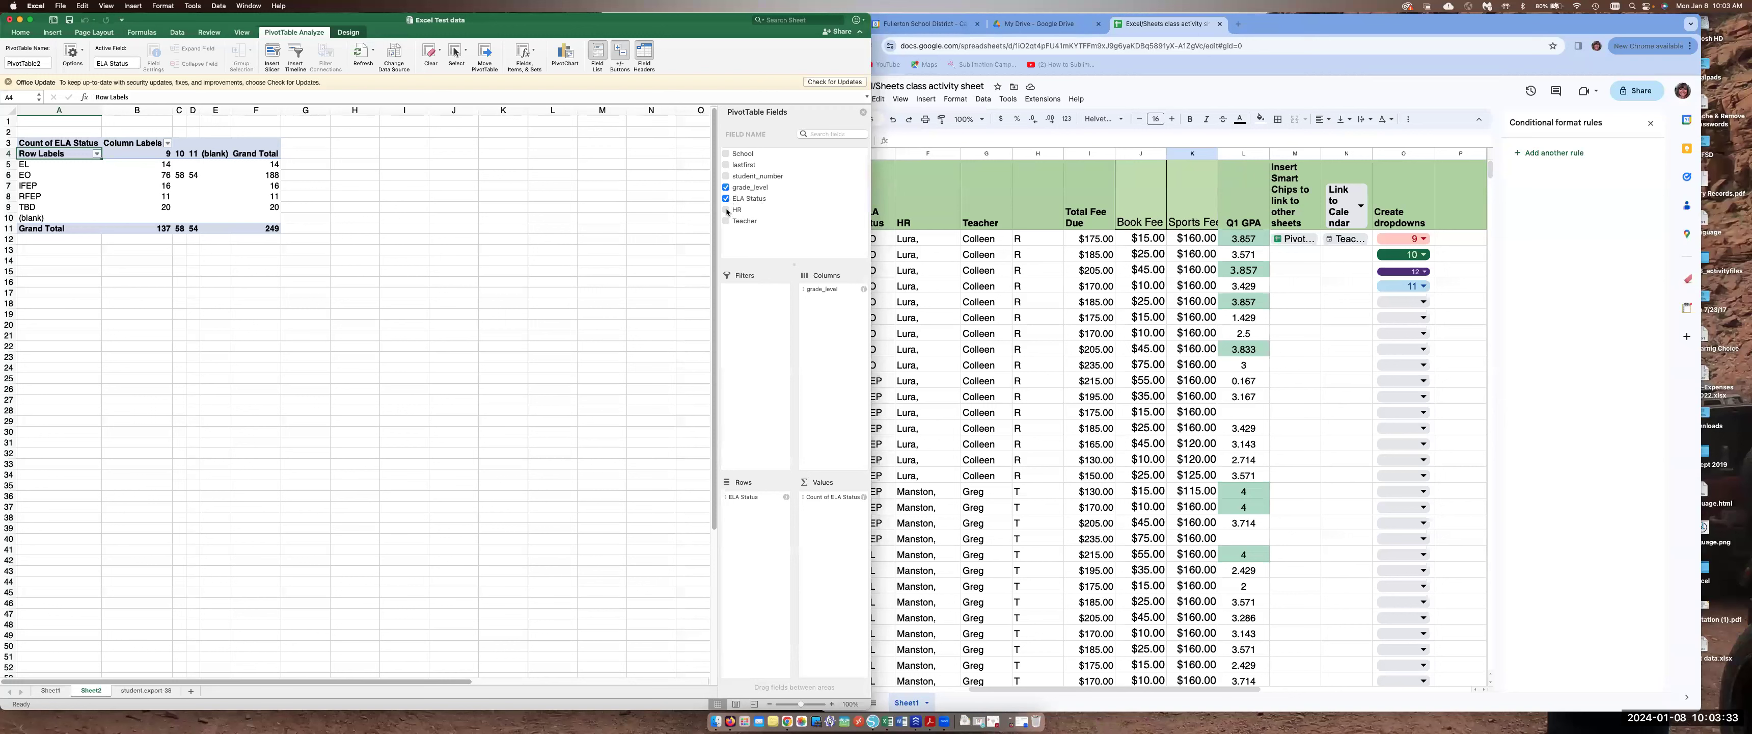
{"action": "left_click_drag", "start_coordinate": [742, 211], "coordinate": [758, 520]}
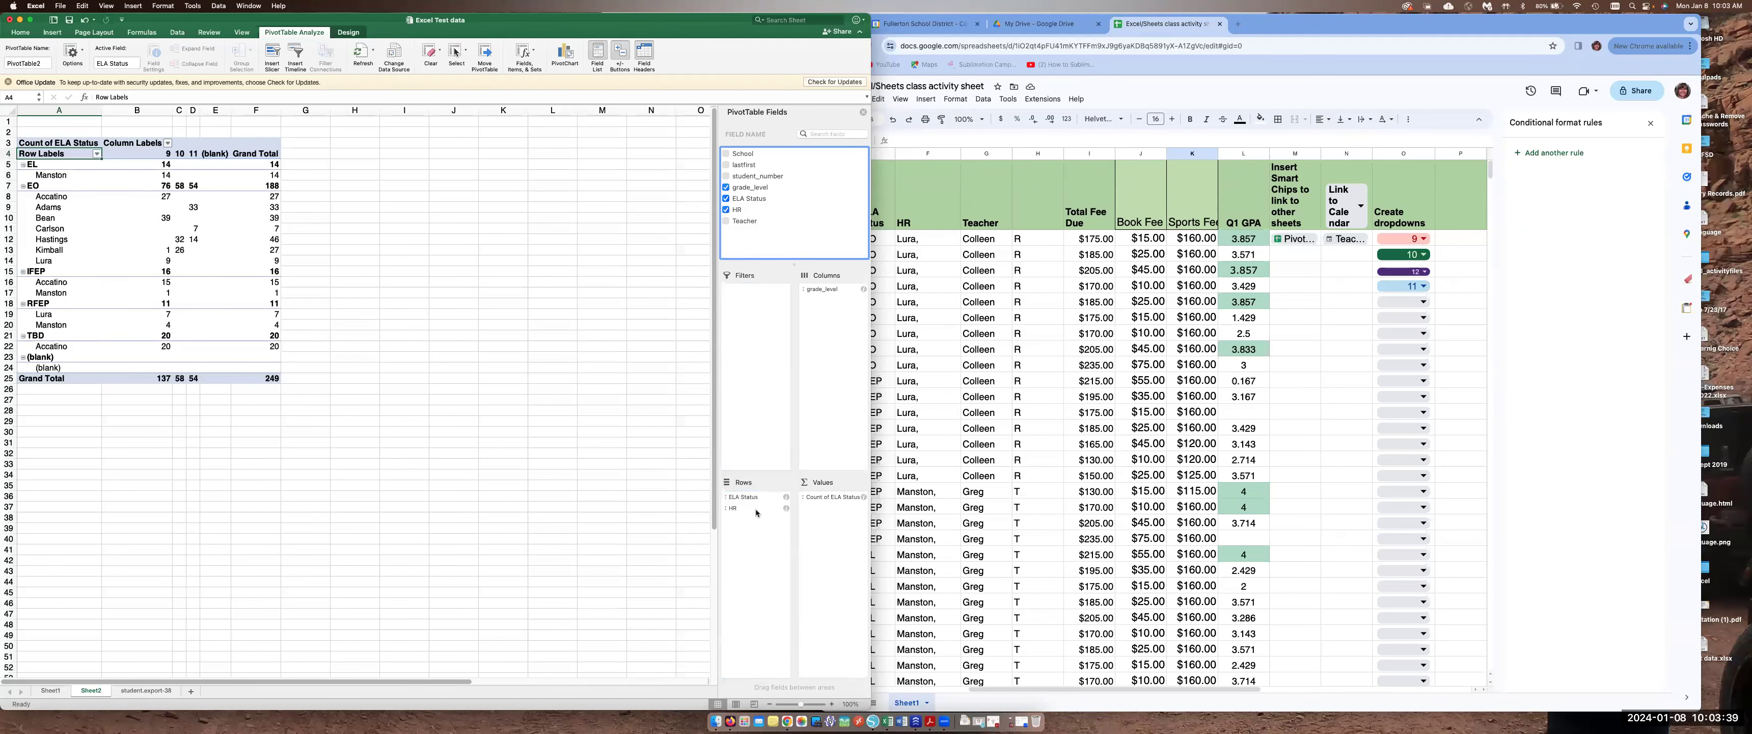
{"action": "left_click_drag", "start_coordinate": [571, 23], "coordinate": [704, 23]}
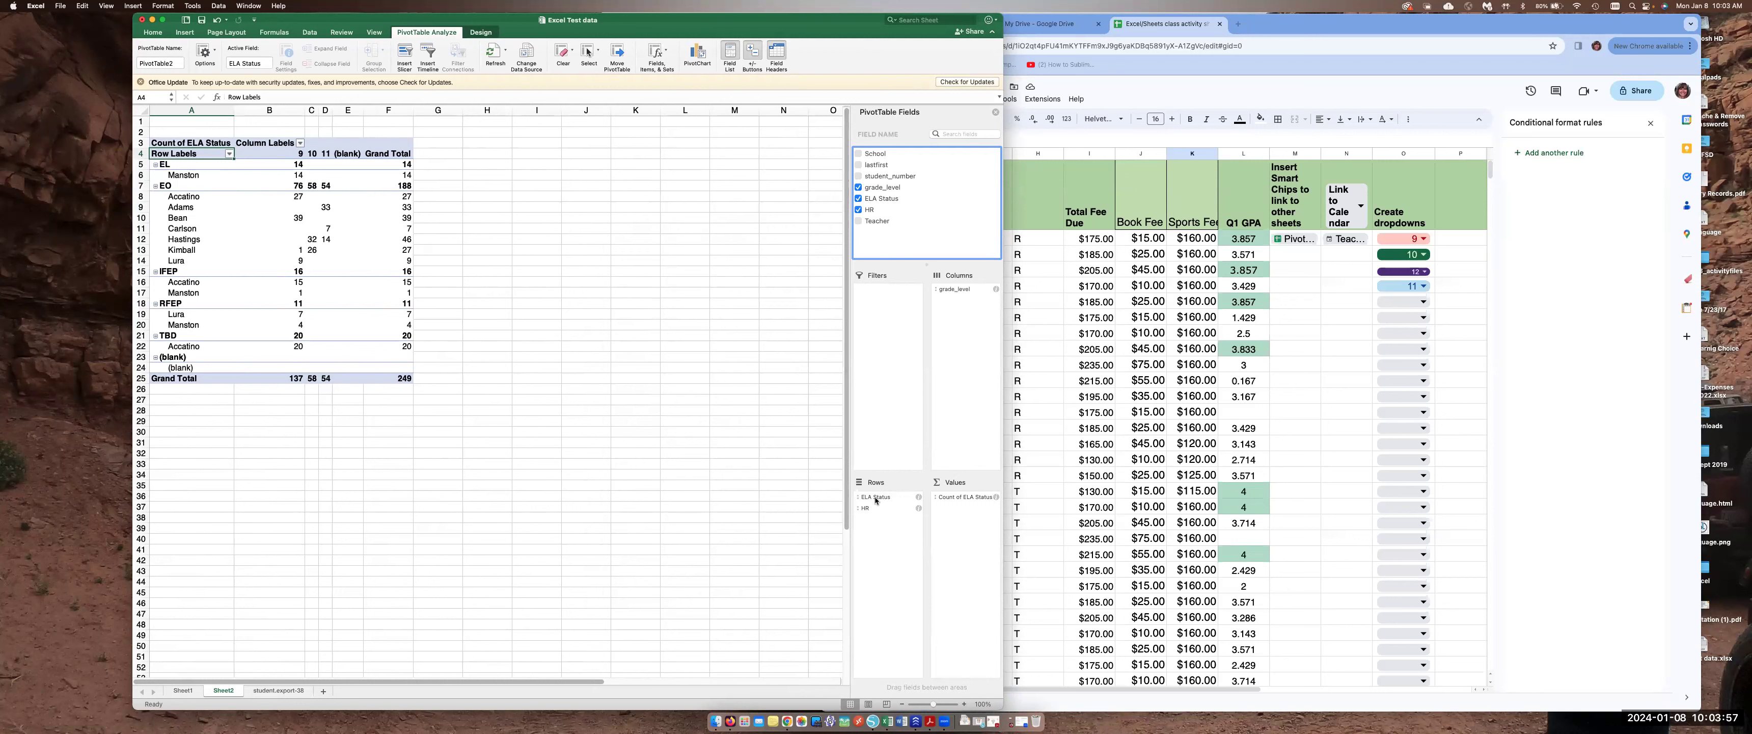
{"action": "mouse_move", "coordinate": [872, 499]}
{"action": "left_mouse_down"}
{"action": "mouse_move", "coordinate": [885, 517]}
{"action": "mouse_move", "coordinate": [867, 505]}
{"action": "left_mouse_up"}
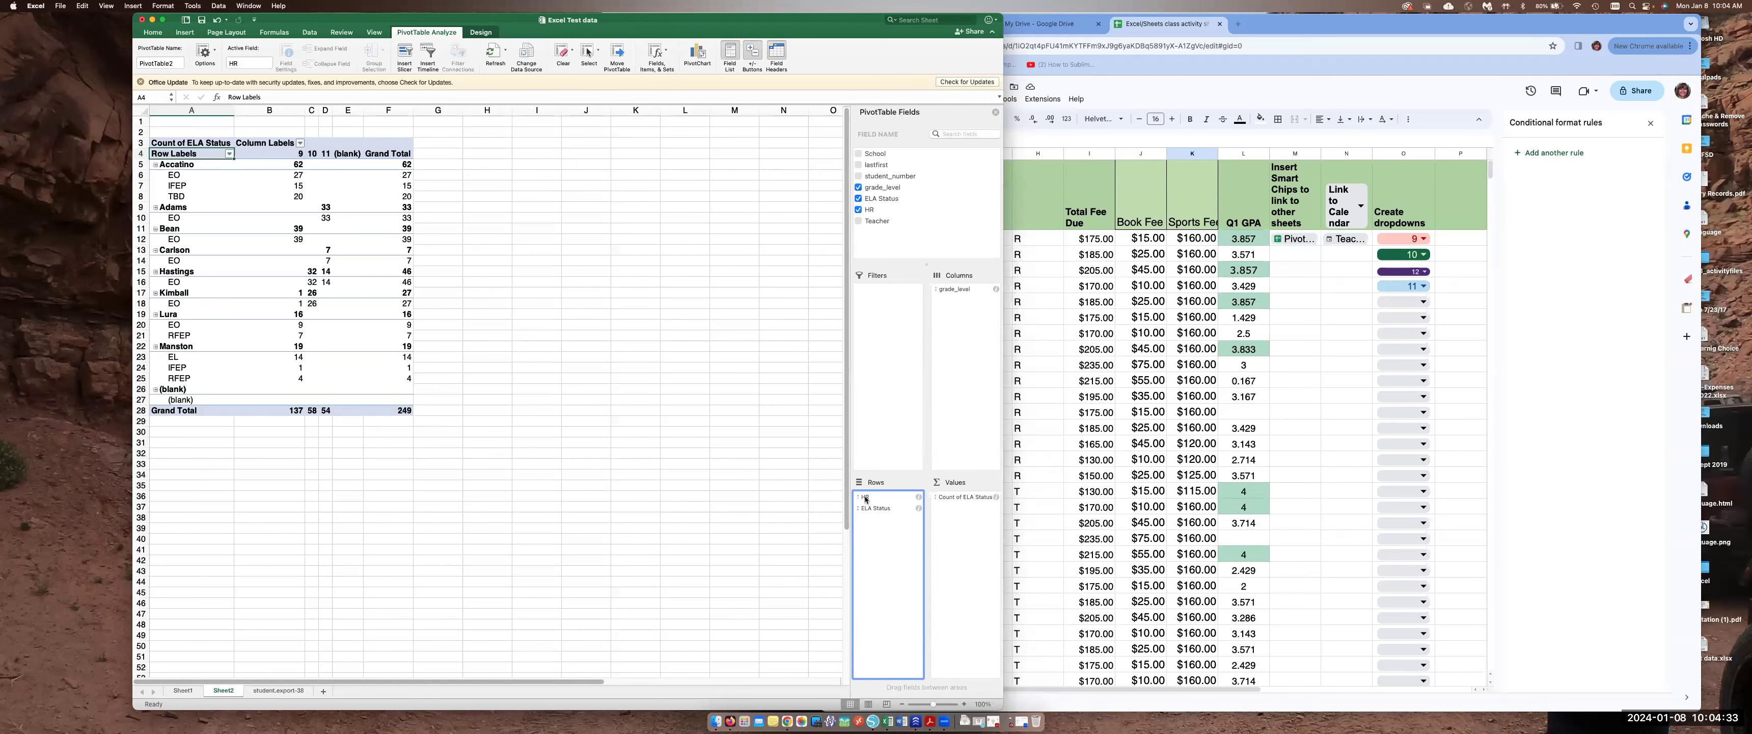
{"action": "mouse_move", "coordinate": [958, 291]}
{"action": "left_mouse_down"}
{"action": "mouse_move", "coordinate": [891, 534]}
{"action": "mouse_move", "coordinate": [965, 296]}
{"action": "left_mouse_up"}
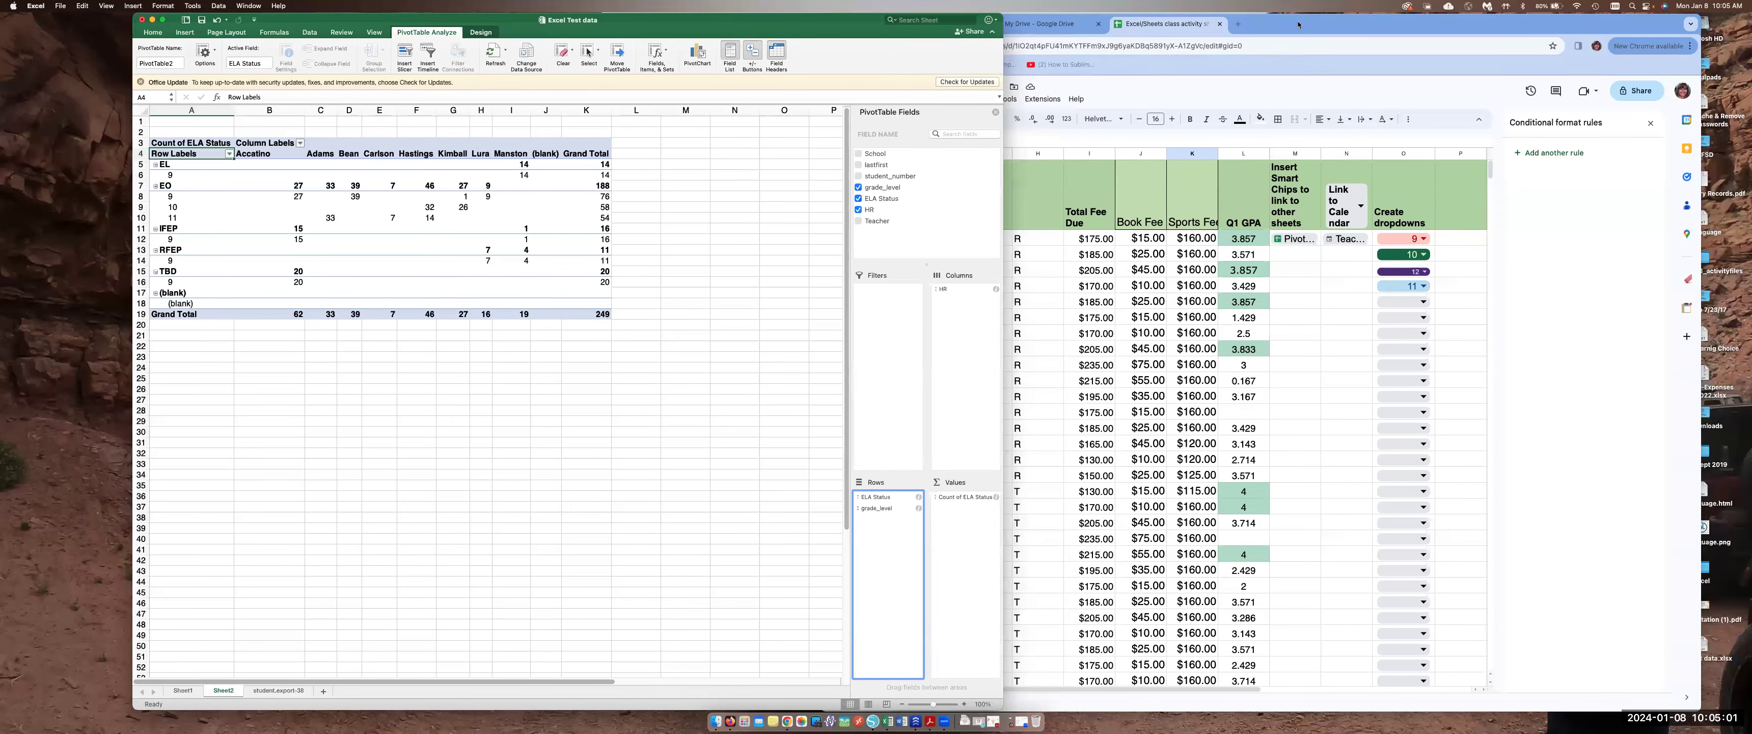
{"action": "left_click_drag", "start_coordinate": [1304, 28], "coordinate": [1353, 28]}
{"action": "left_click_drag", "start_coordinate": [678, 28], "coordinate": [546, 28]}
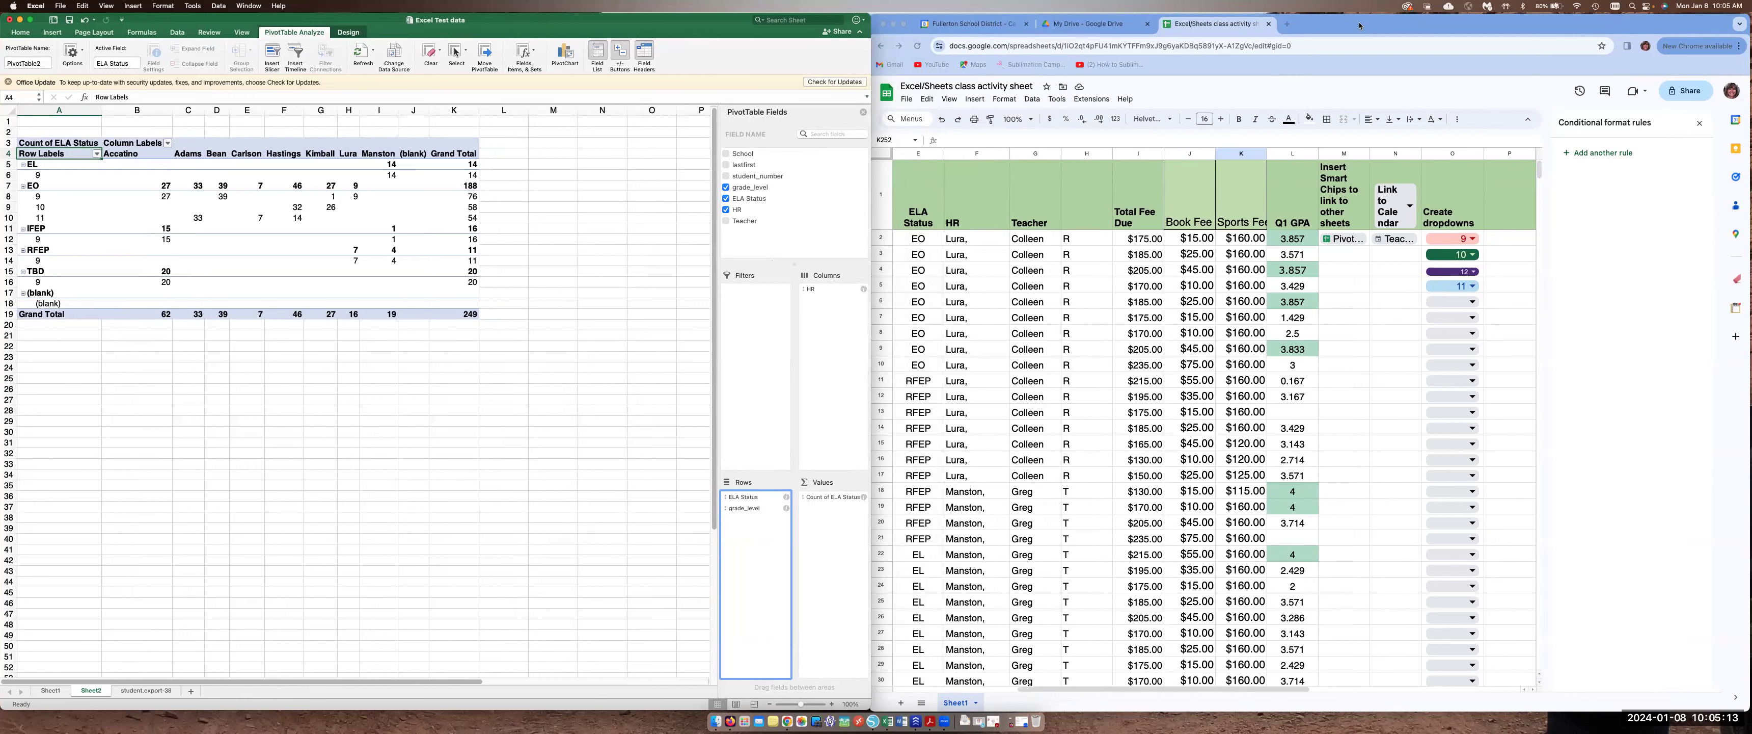
{"action": "mouse_move", "coordinate": [854, 460]}
{"action": "left_mouse_down"}
{"action": "mouse_move", "coordinate": [803, 468]}
{"action": "mouse_move", "coordinate": [860, 470]}
{"action": "left_mouse_up"}
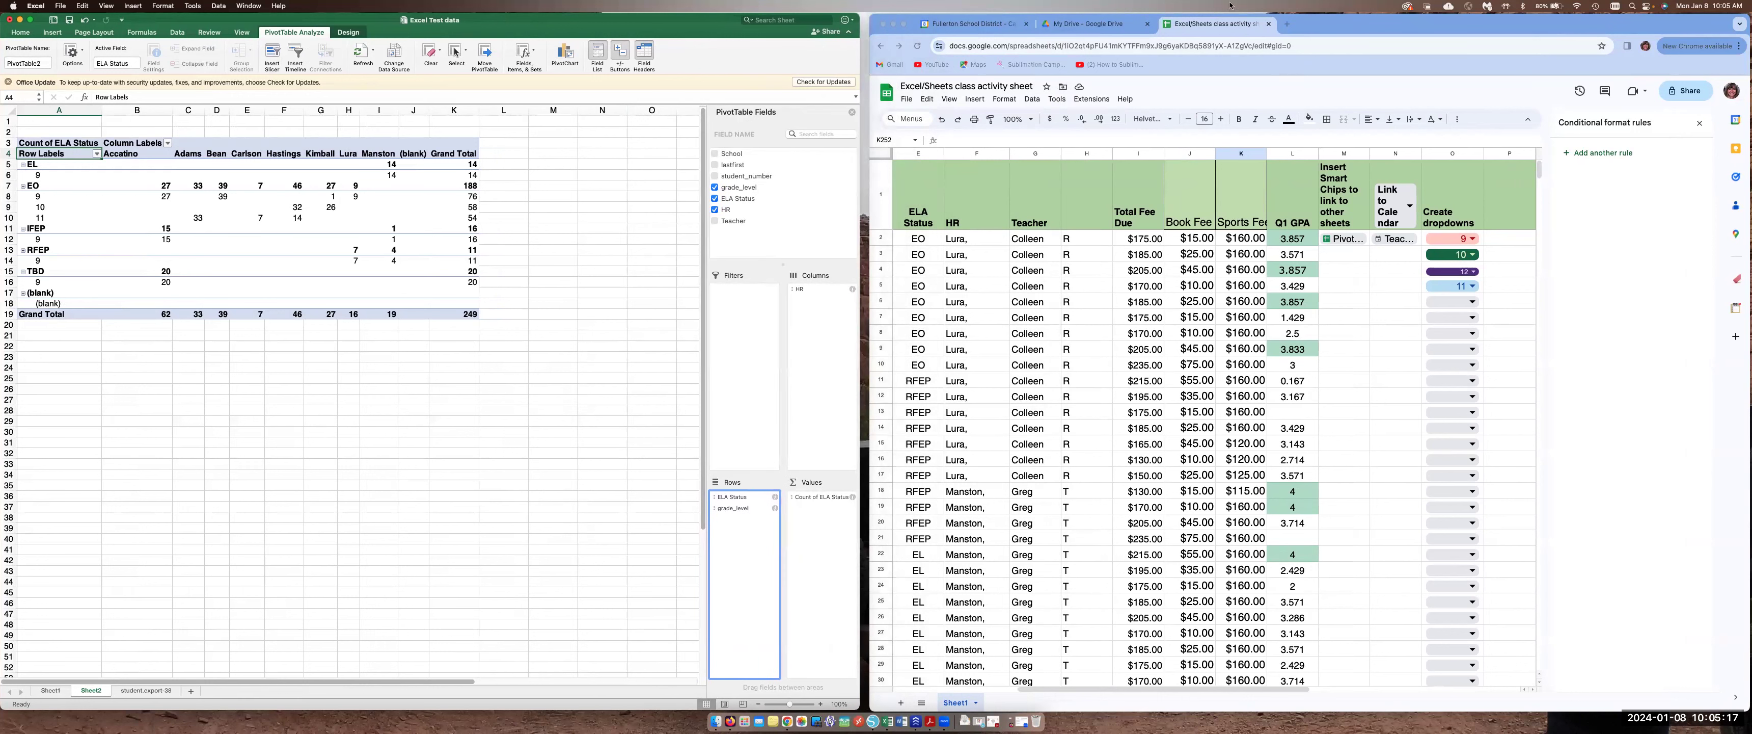
{"action": "mouse_move", "coordinate": [1405, 31]}
{"action": "left_mouse_down"}
{"action": "mouse_move", "coordinate": [1385, 31]}
{"action": "mouse_move", "coordinate": [1414, 32]}
{"action": "left_mouse_up"}
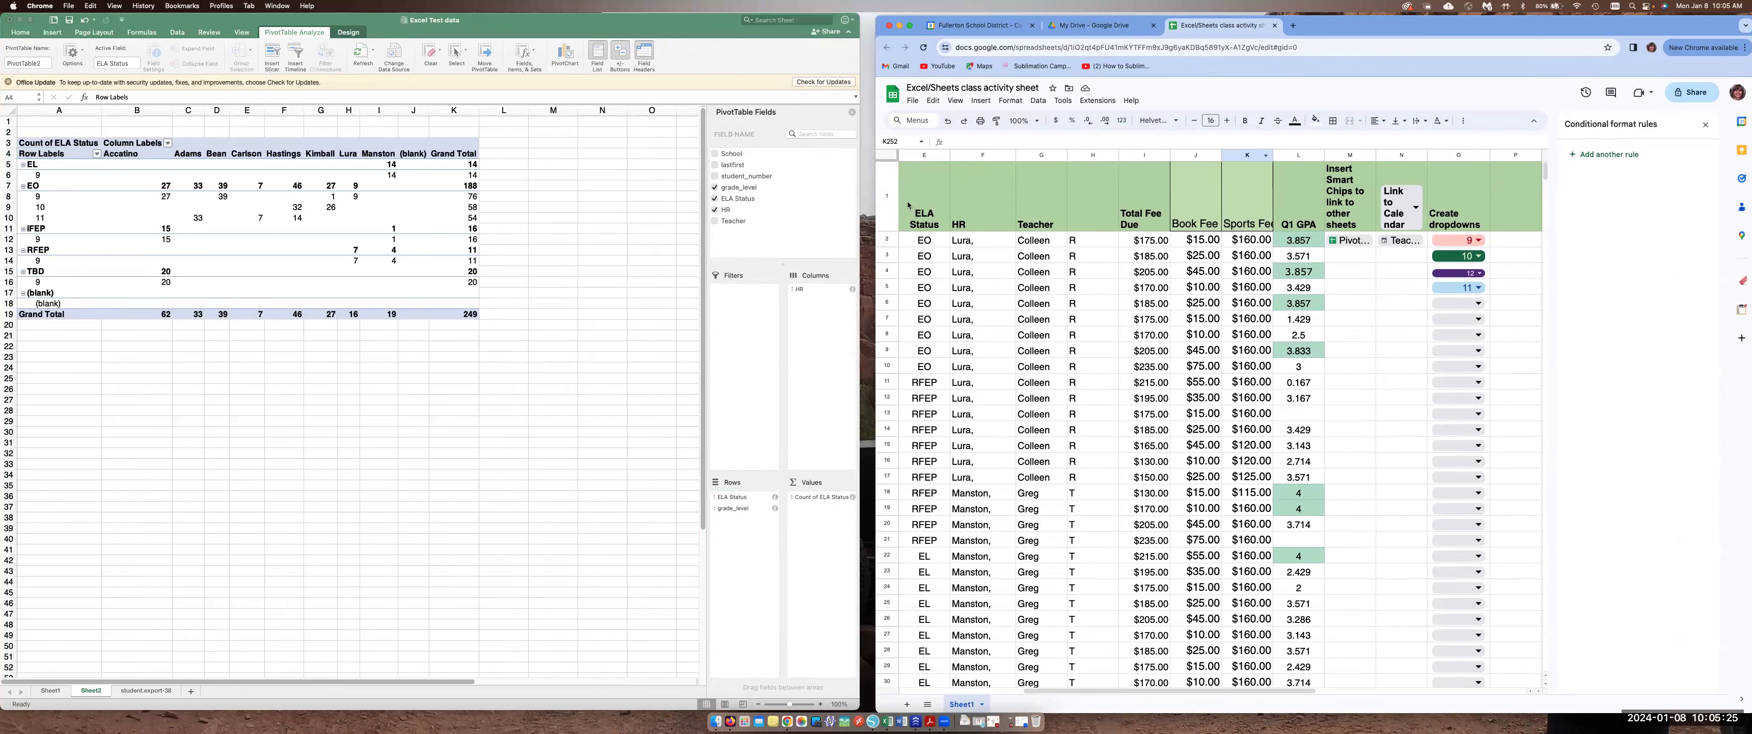
Select columns A through F of the student sheet and create a pivot table from them on a new sheet
{"action": "mouse_move", "coordinate": [920, 156]}
{"action": "left_mouse_down"}
{"action": "mouse_move", "coordinate": [1245, 164]}
{"action": "mouse_move", "coordinate": [1095, 166]}
{"action": "left_mouse_up"}
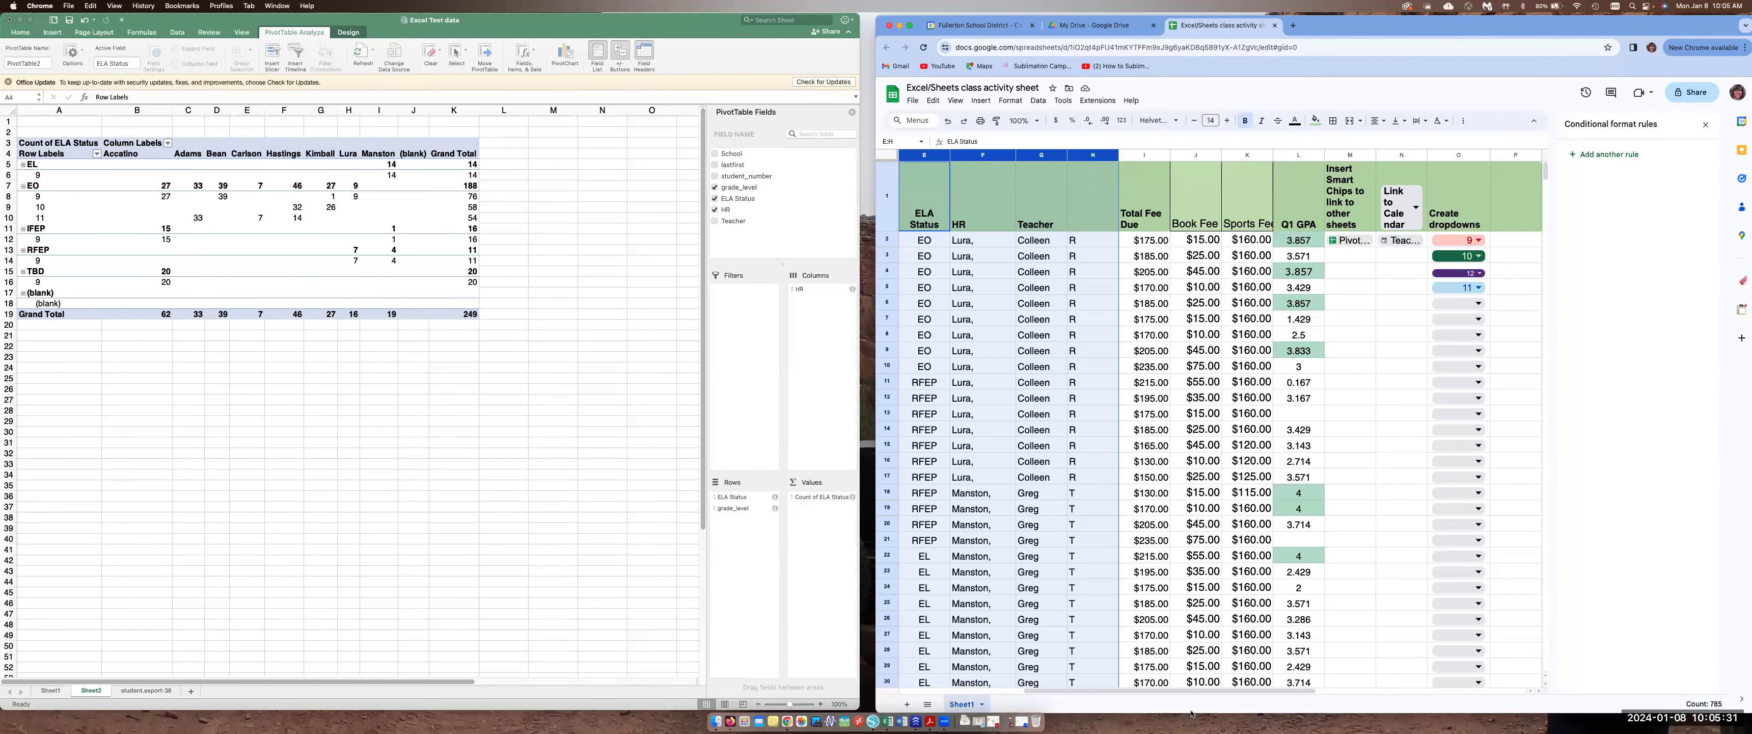
{"action": "left_click_drag", "start_coordinate": [1192, 694], "coordinate": [1017, 582]}
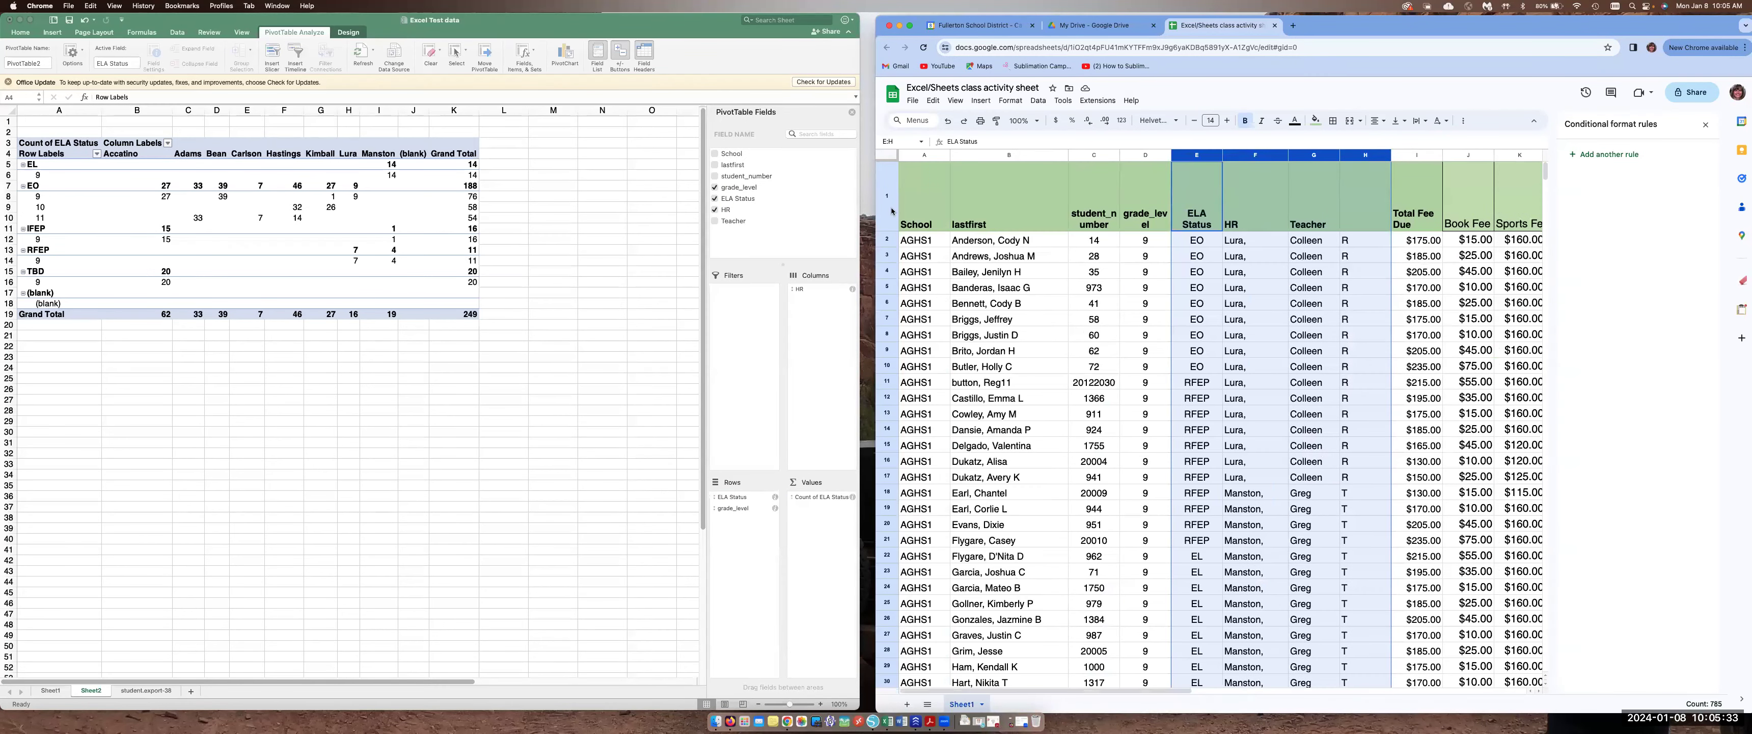
{"action": "left_click_drag", "start_coordinate": [922, 155], "coordinate": [1209, 178]}
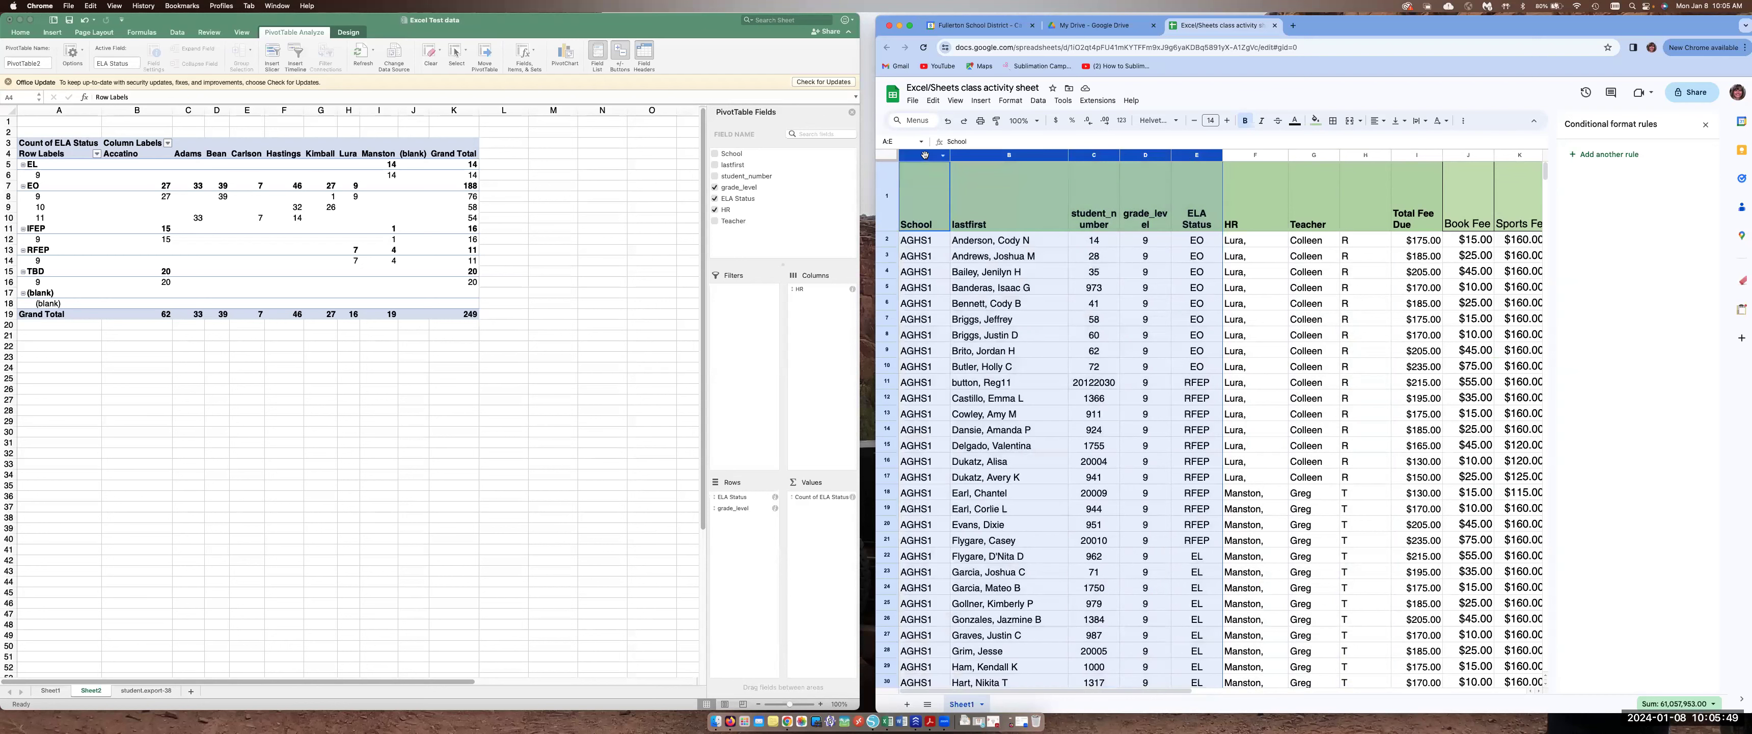
{"action": "left_click_drag", "start_coordinate": [926, 156], "coordinate": [1245, 152]}
{"action": "left_click", "coordinate": [917, 174]}
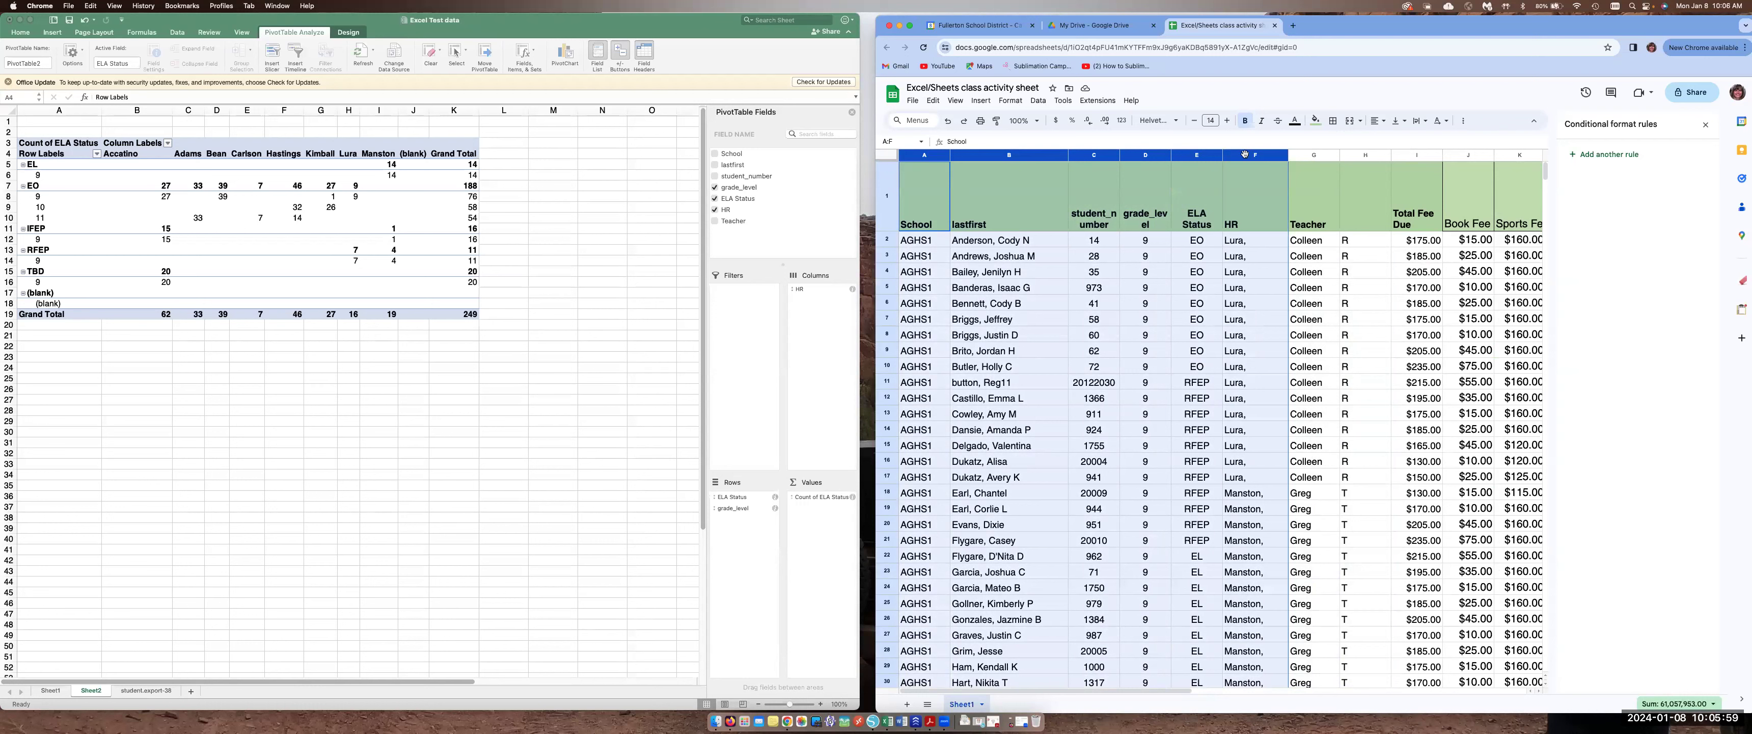
{"action": "left_click", "coordinate": [988, 103]}
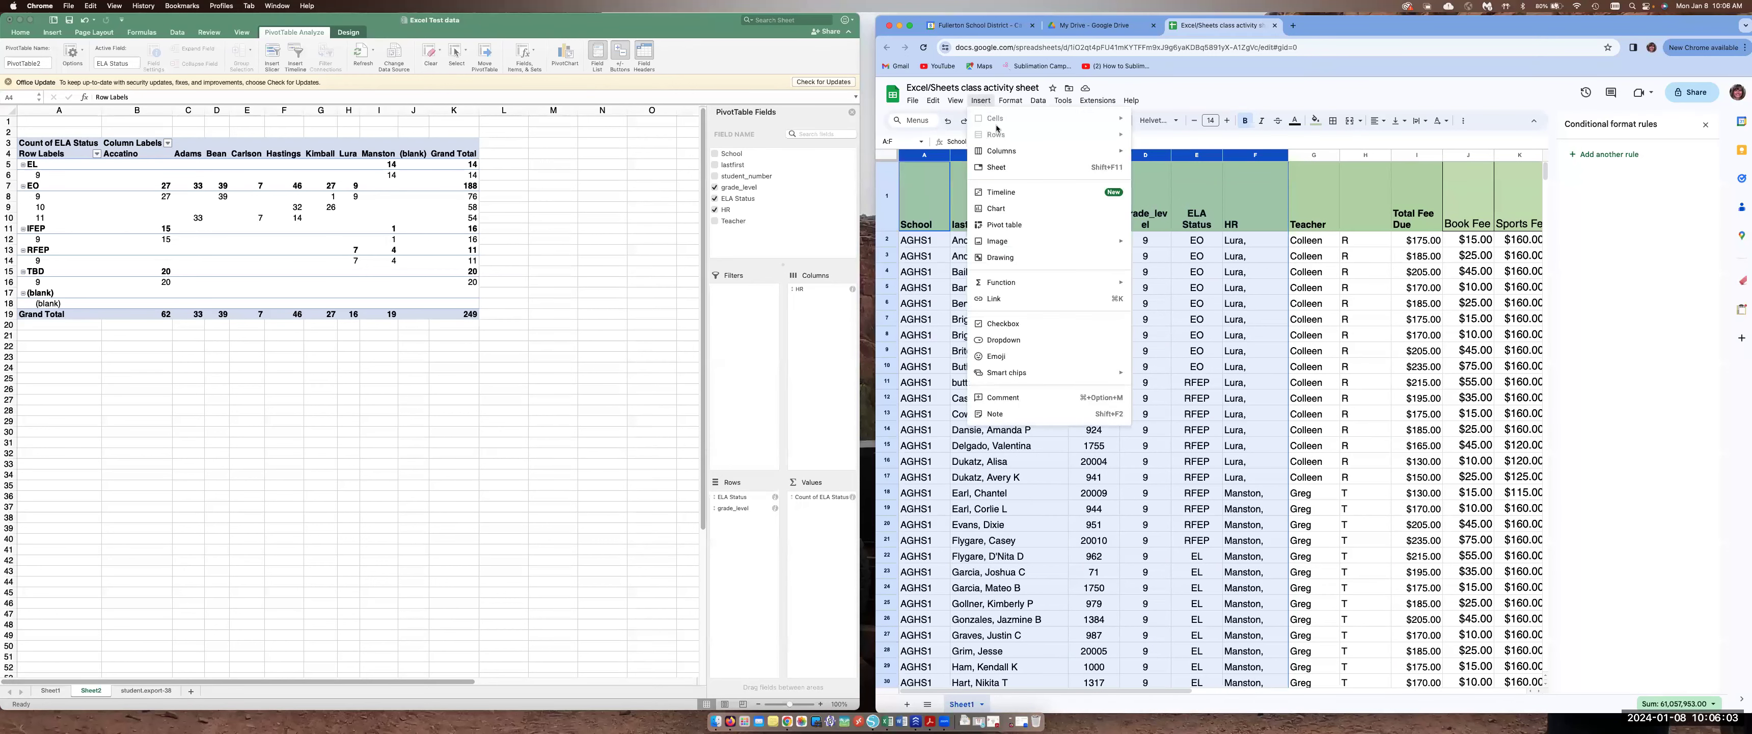
{"action": "left_click", "coordinate": [1005, 225]}
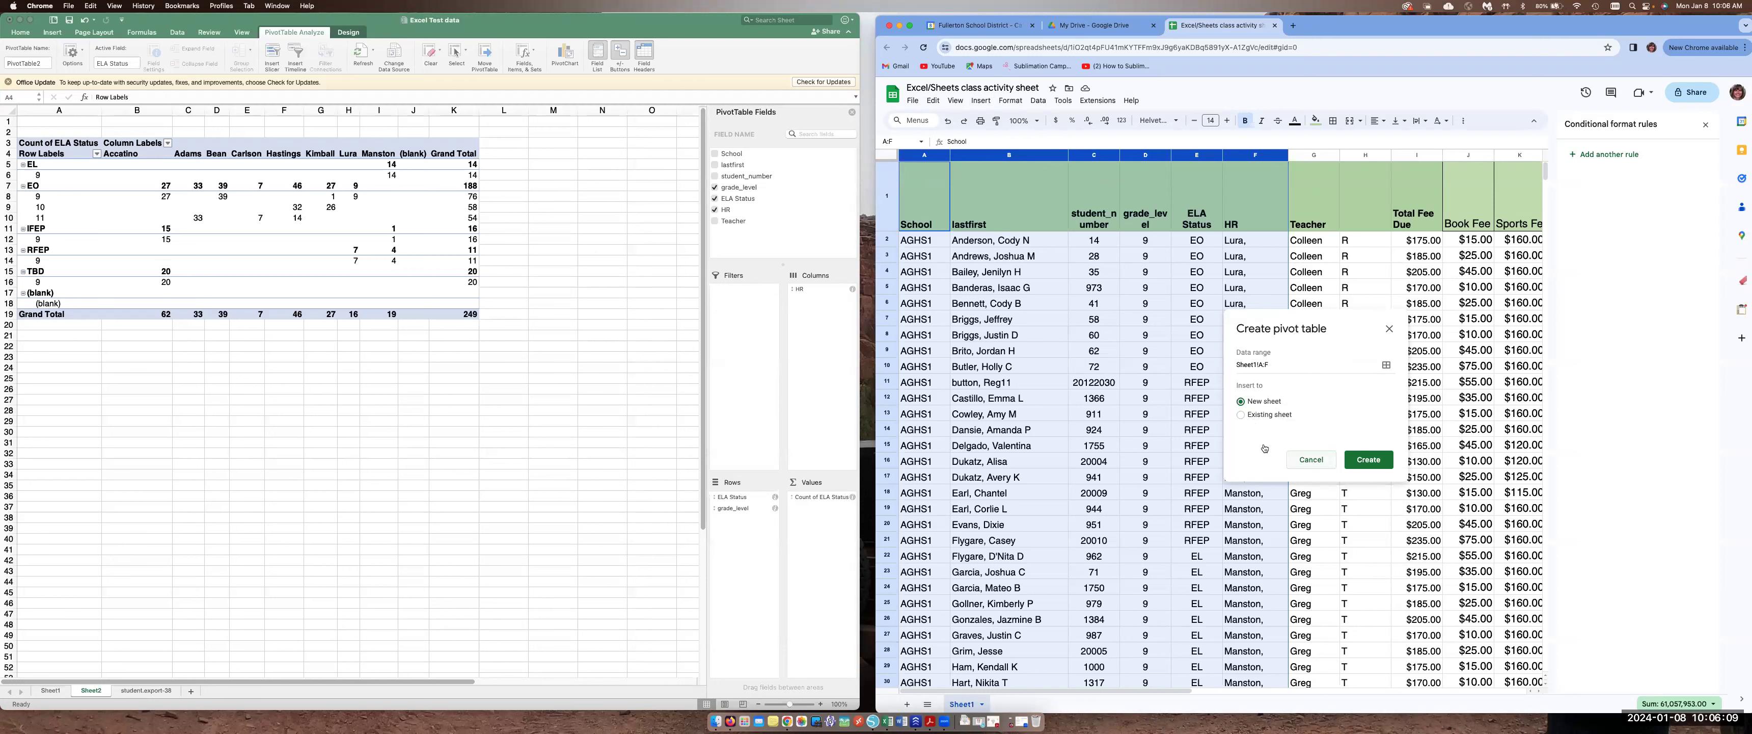
{"action": "left_click", "coordinate": [1369, 461]}
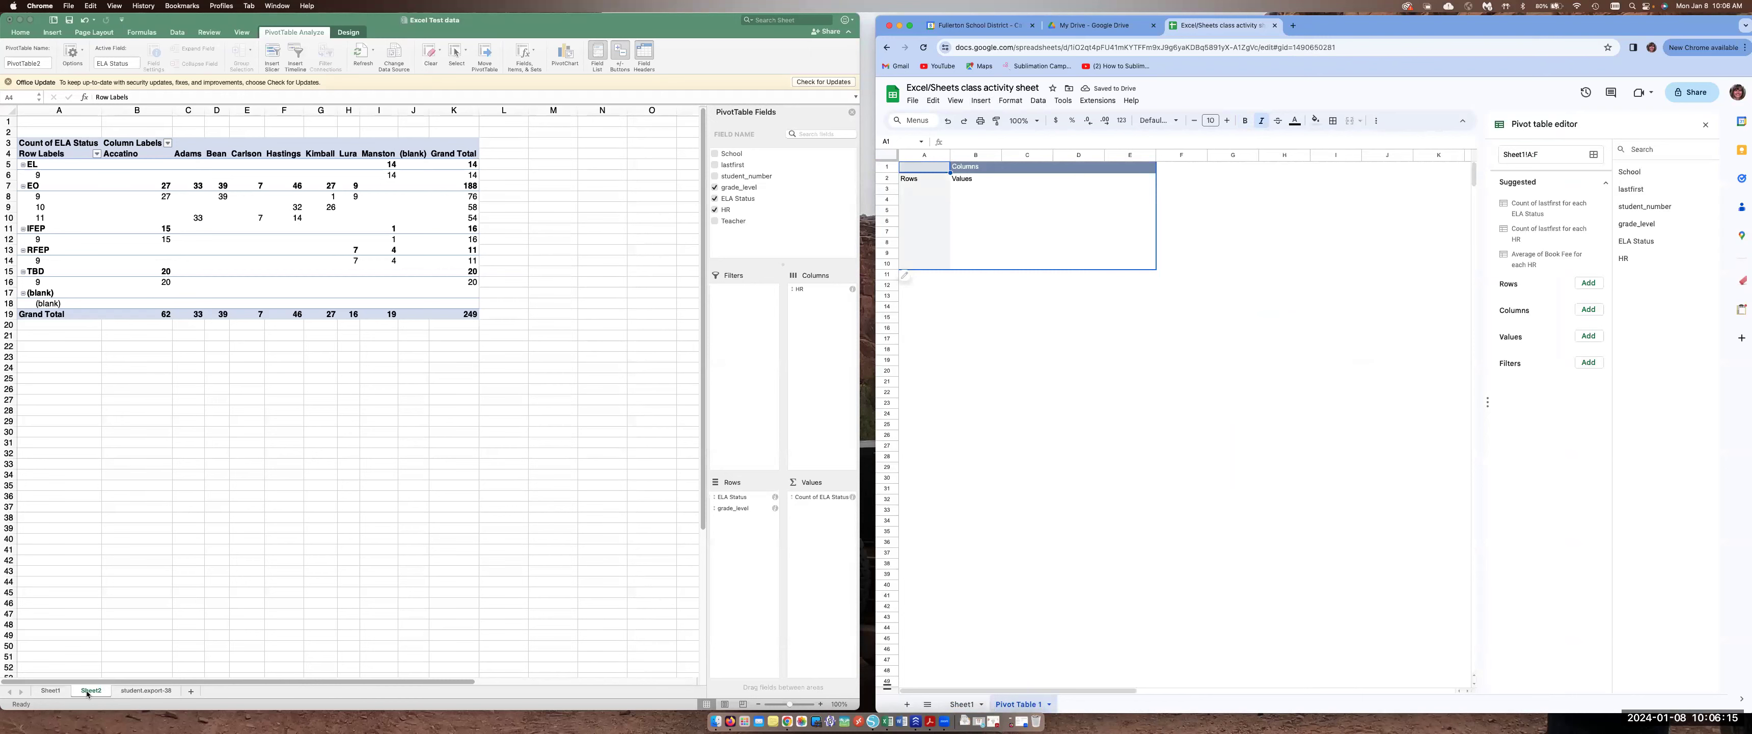
Open the pivot table editor on Pivot Table 1 and add grade_level and ELA Status as rows
{"action": "left_click", "coordinate": [958, 705]}
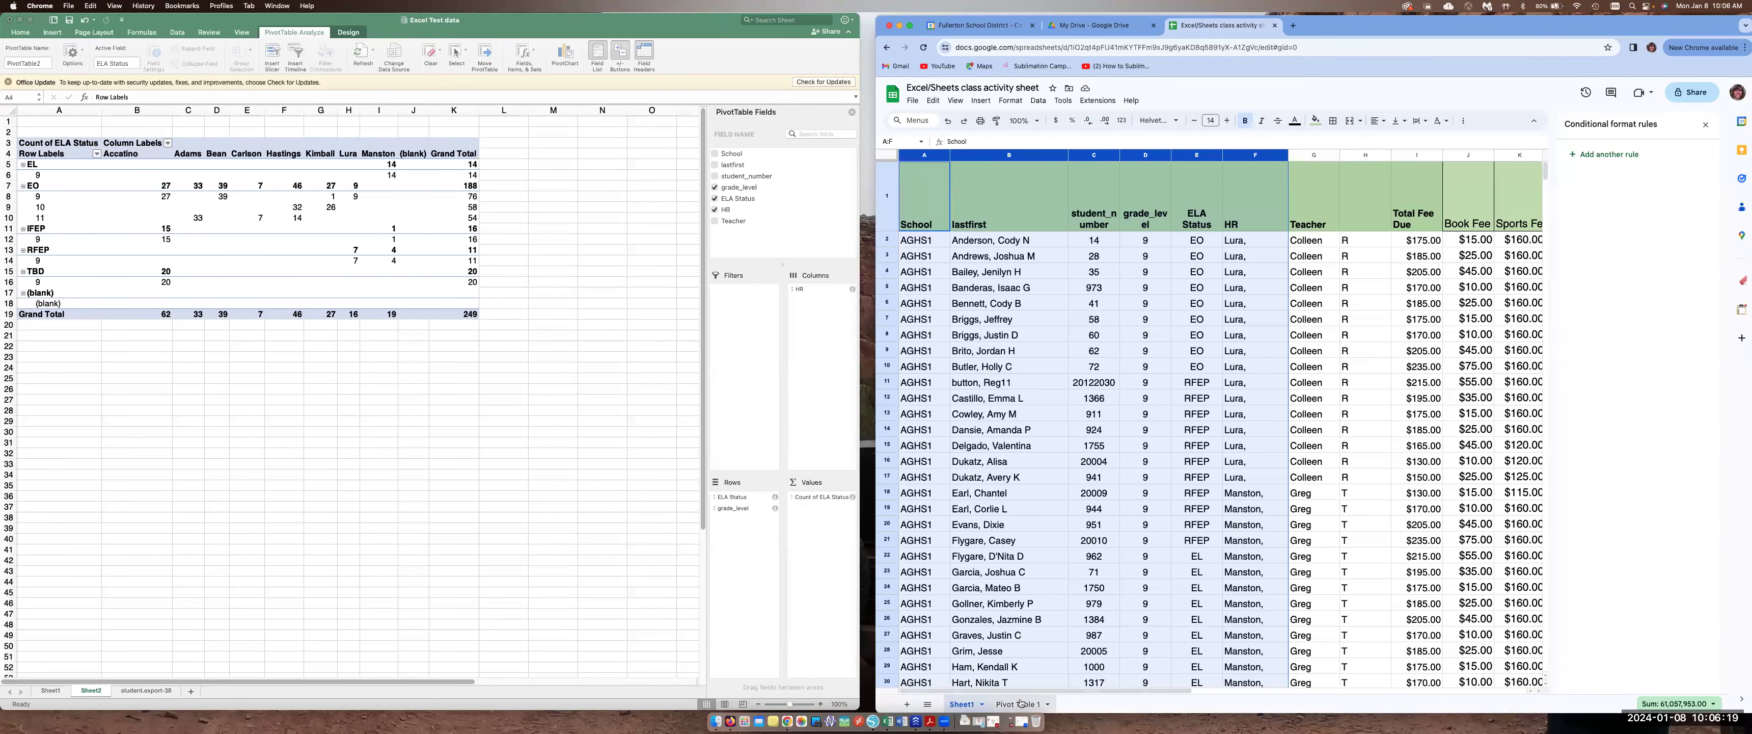
{"action": "left_click", "coordinate": [1021, 703]}
{"action": "left_click_drag", "start_coordinate": [1469, 32], "coordinate": [1365, 22]}
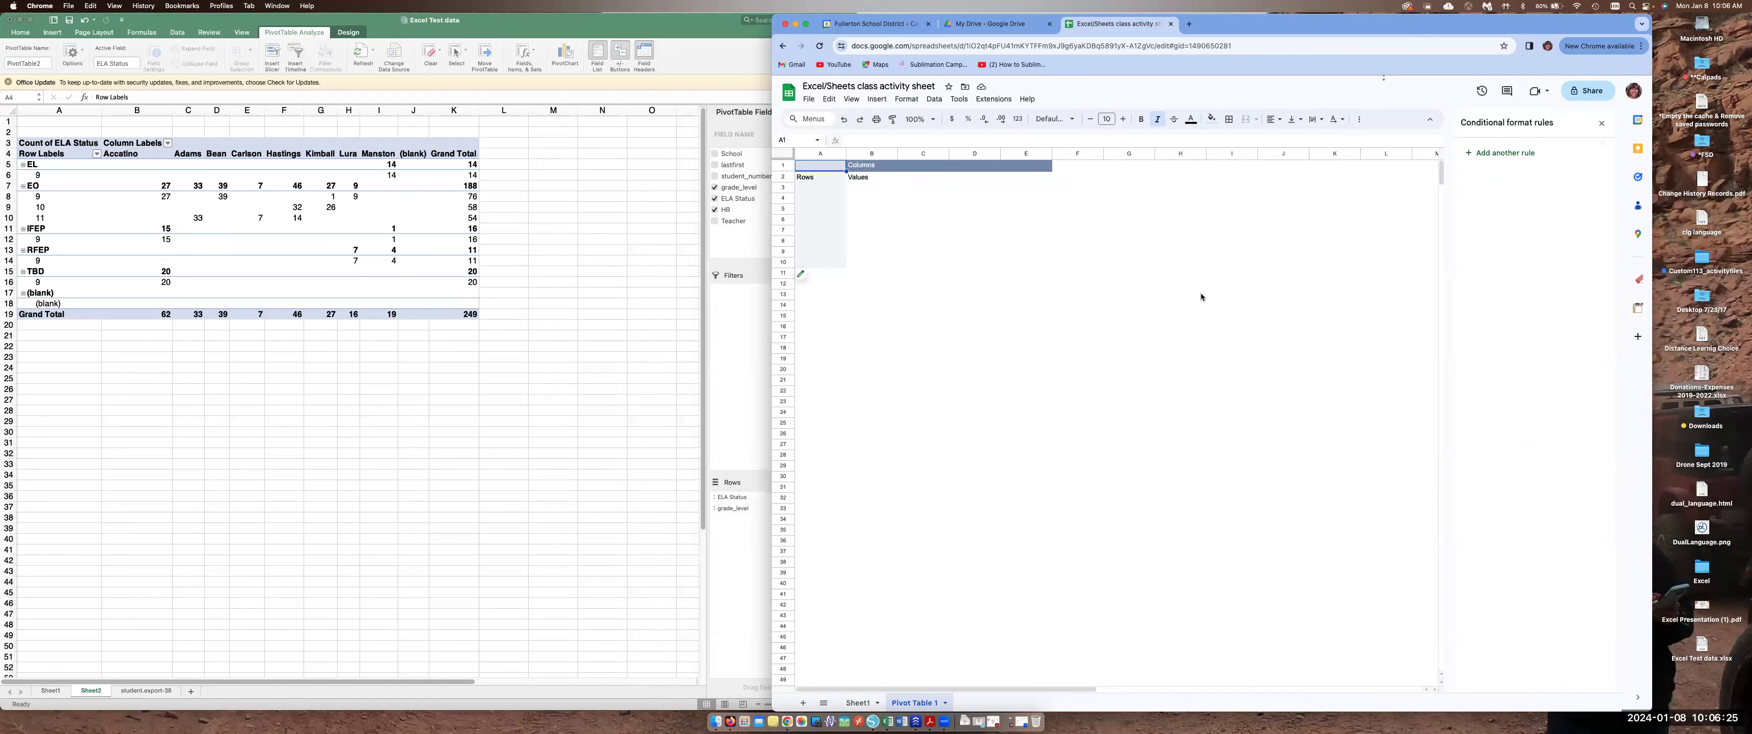
{"action": "left_click", "coordinate": [808, 178]}
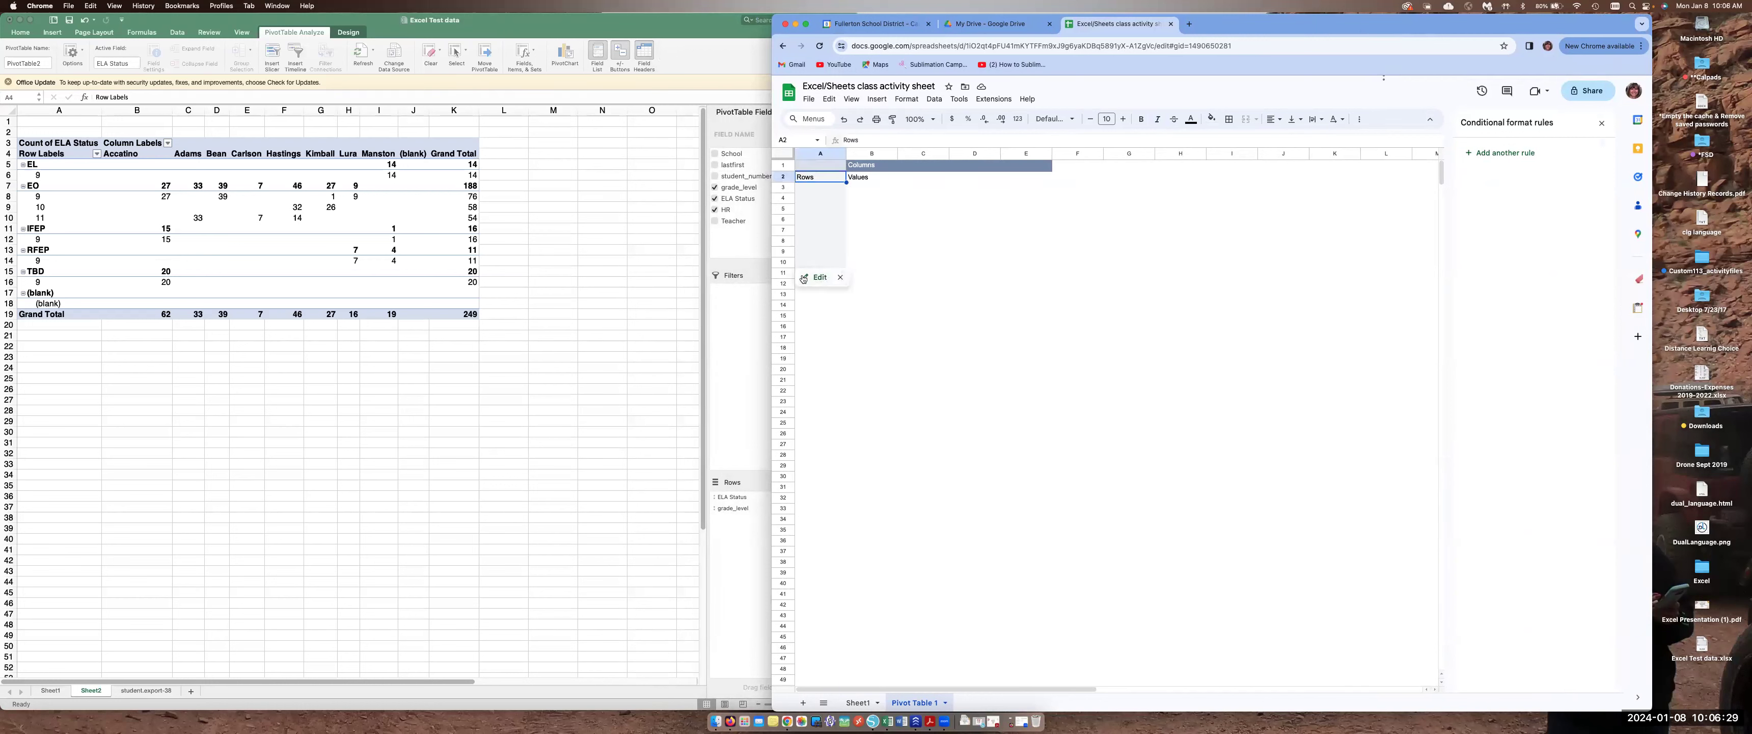
{"action": "left_click", "coordinate": [817, 278]}
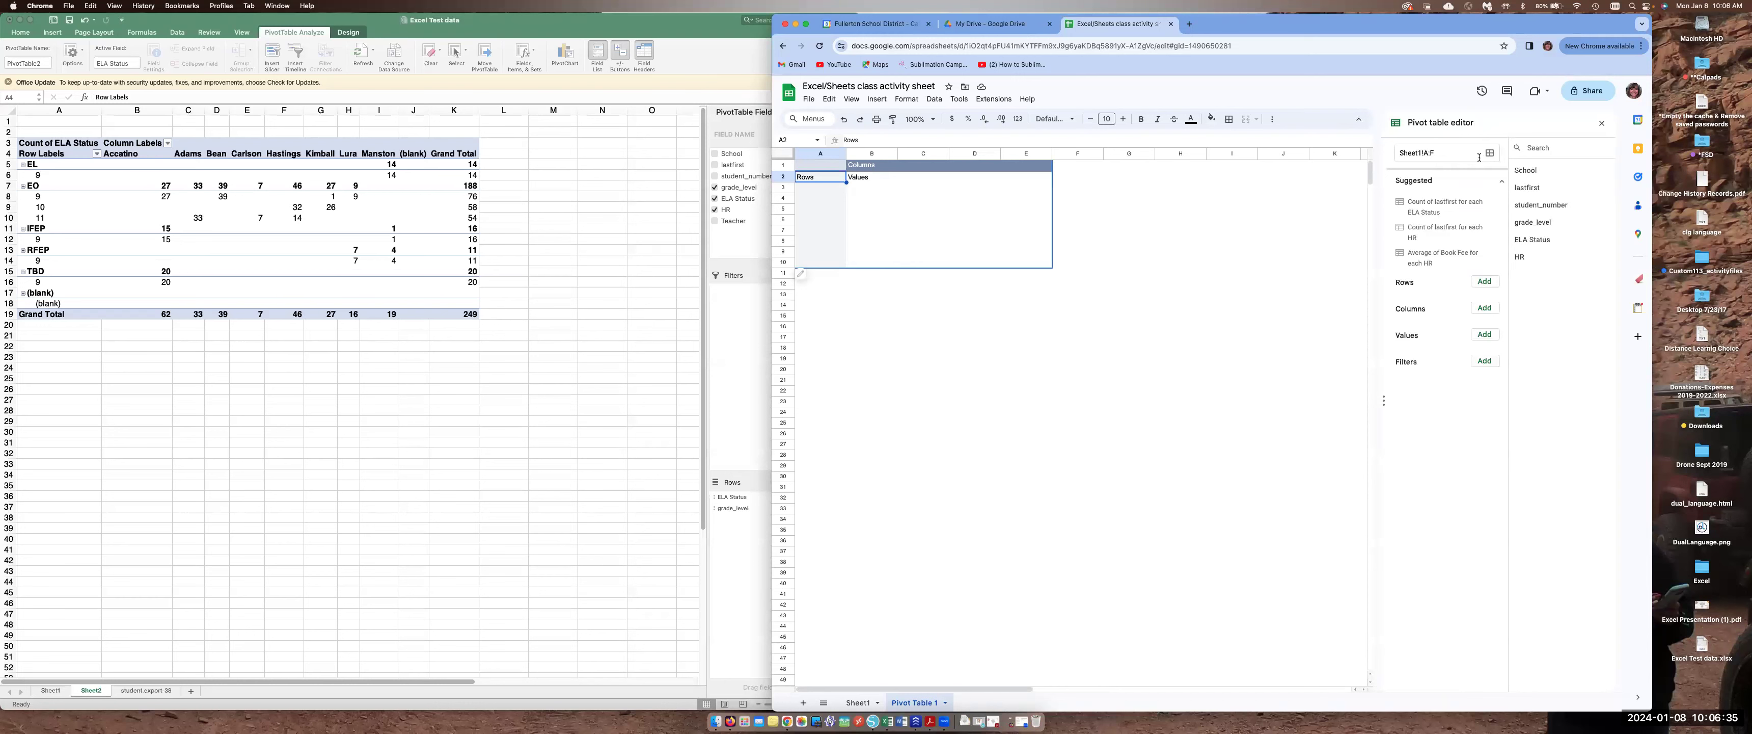
{"action": "left_click_drag", "start_coordinate": [1482, 31], "coordinate": [1479, 30]}
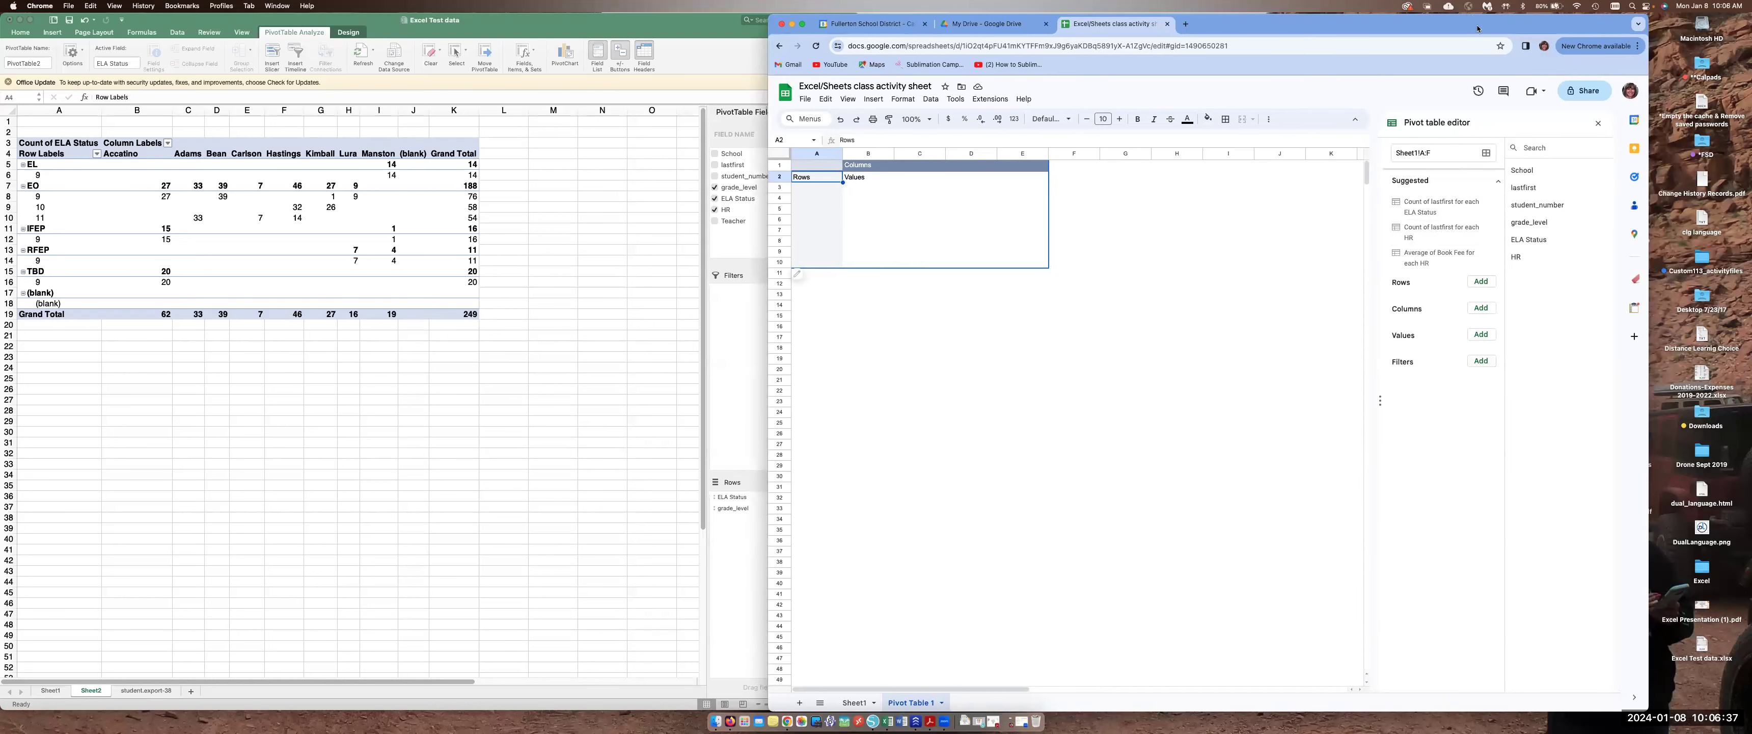
{"action": "left_click", "coordinate": [1483, 284]}
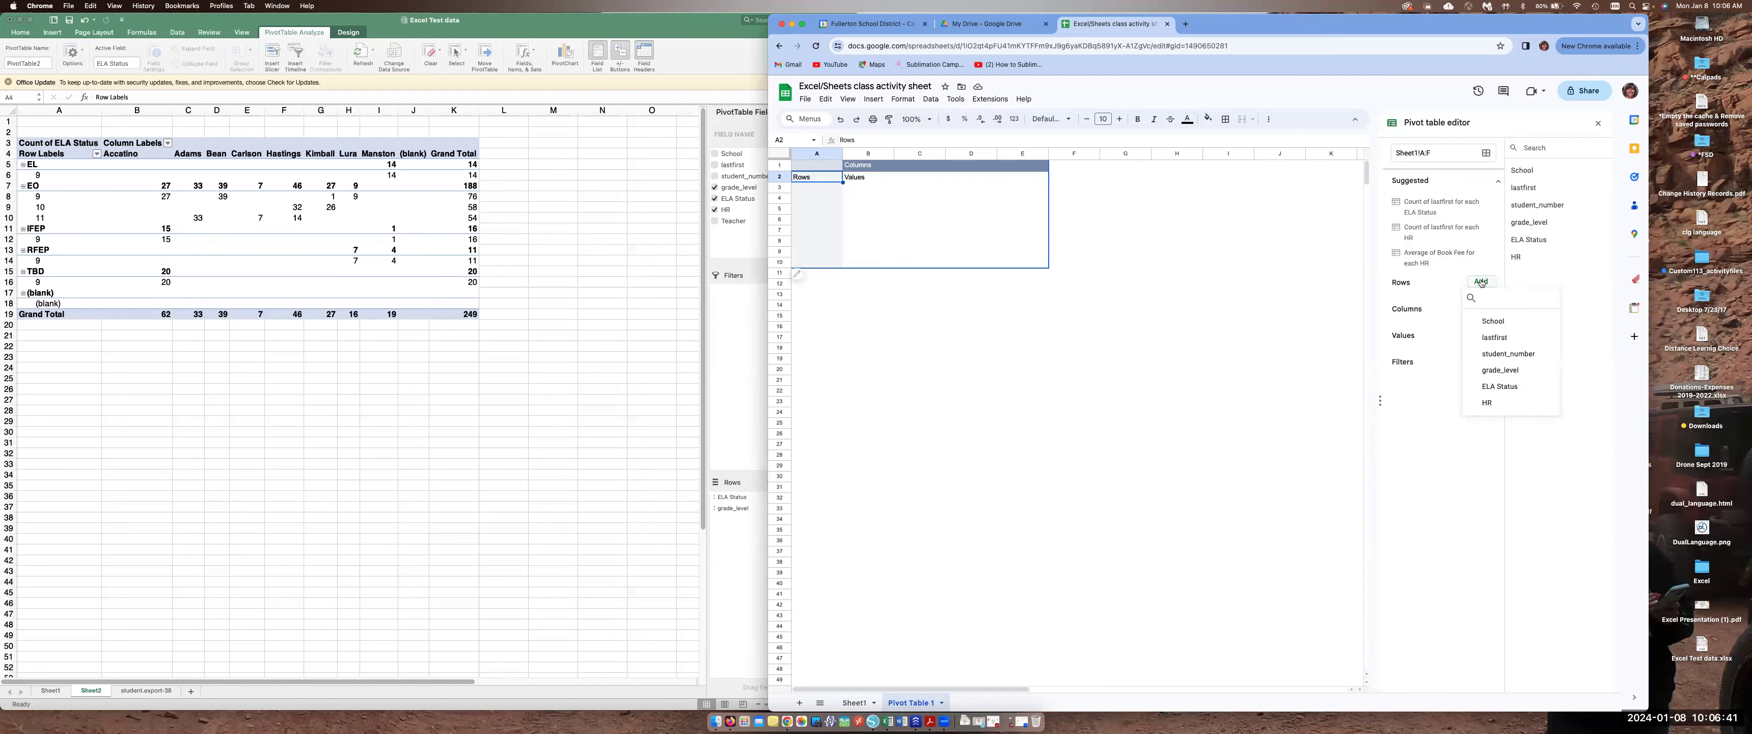
{"action": "left_click", "coordinate": [1500, 371]}
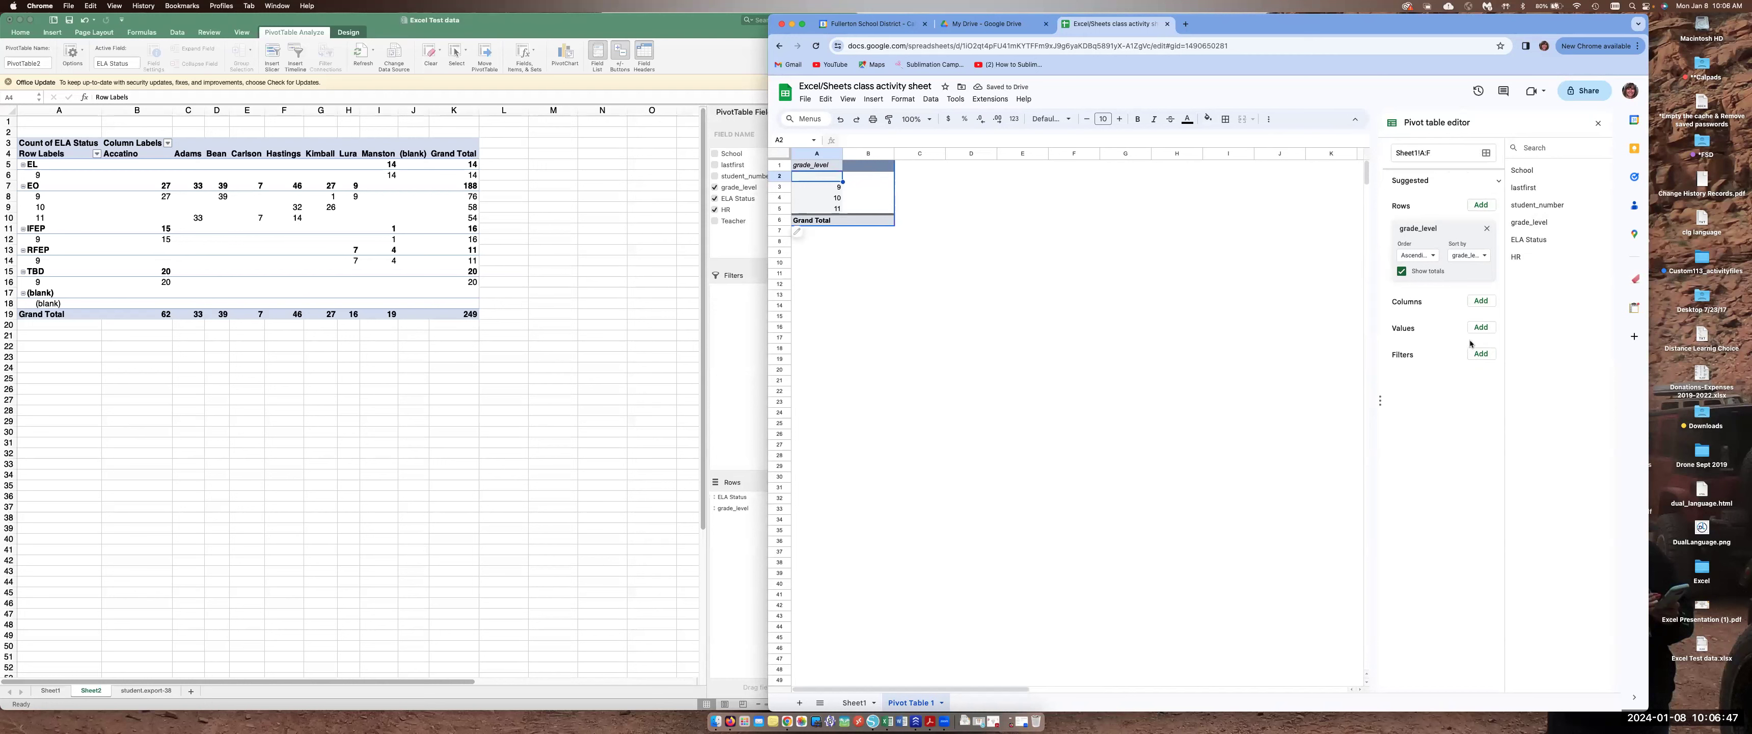
{"action": "left_click", "coordinate": [1483, 205]}
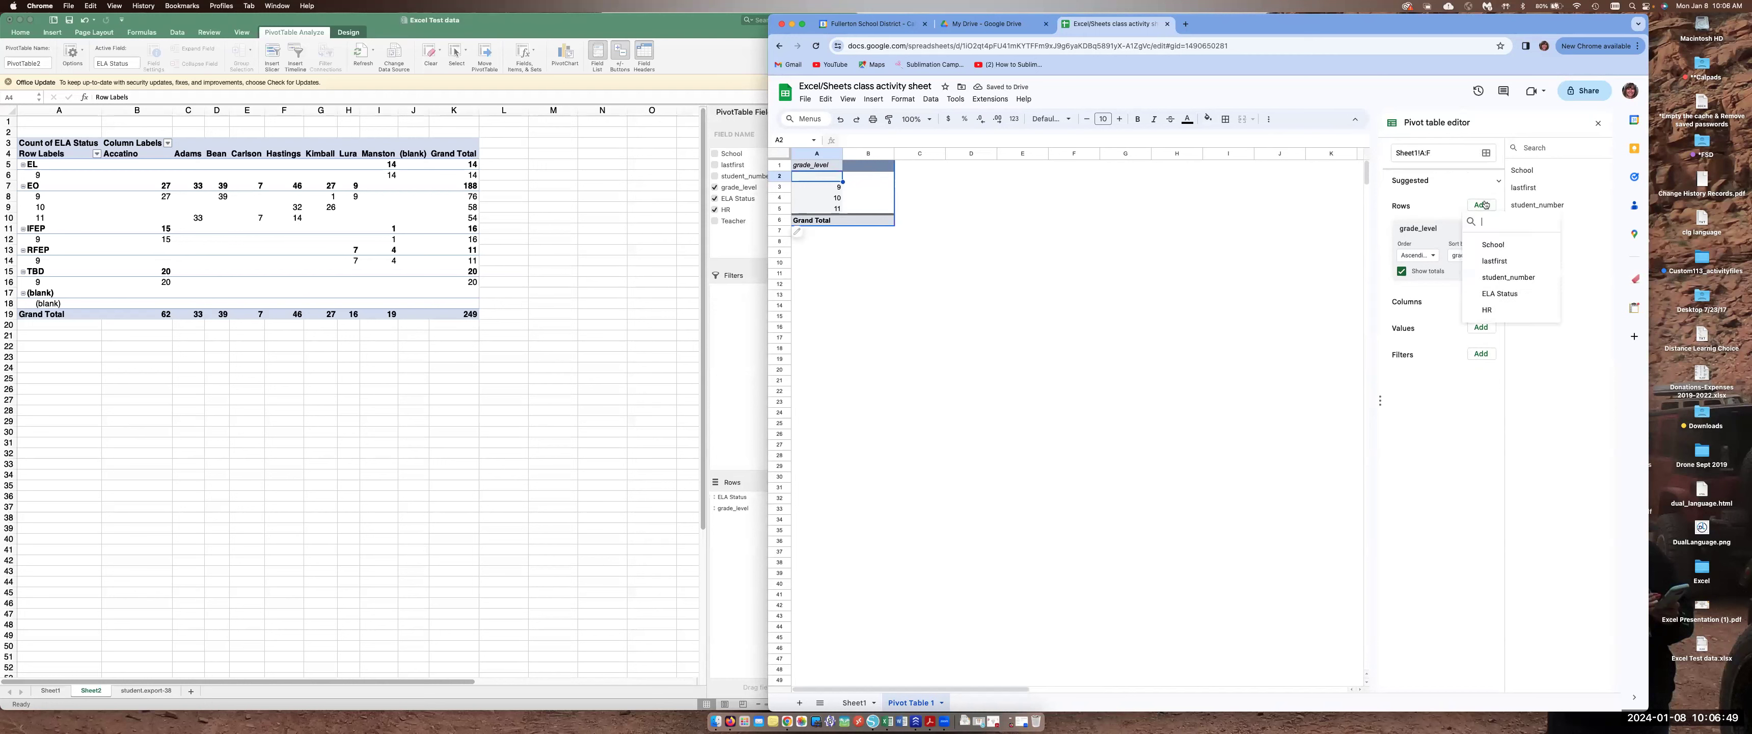
{"action": "left_click", "coordinate": [1500, 293]}
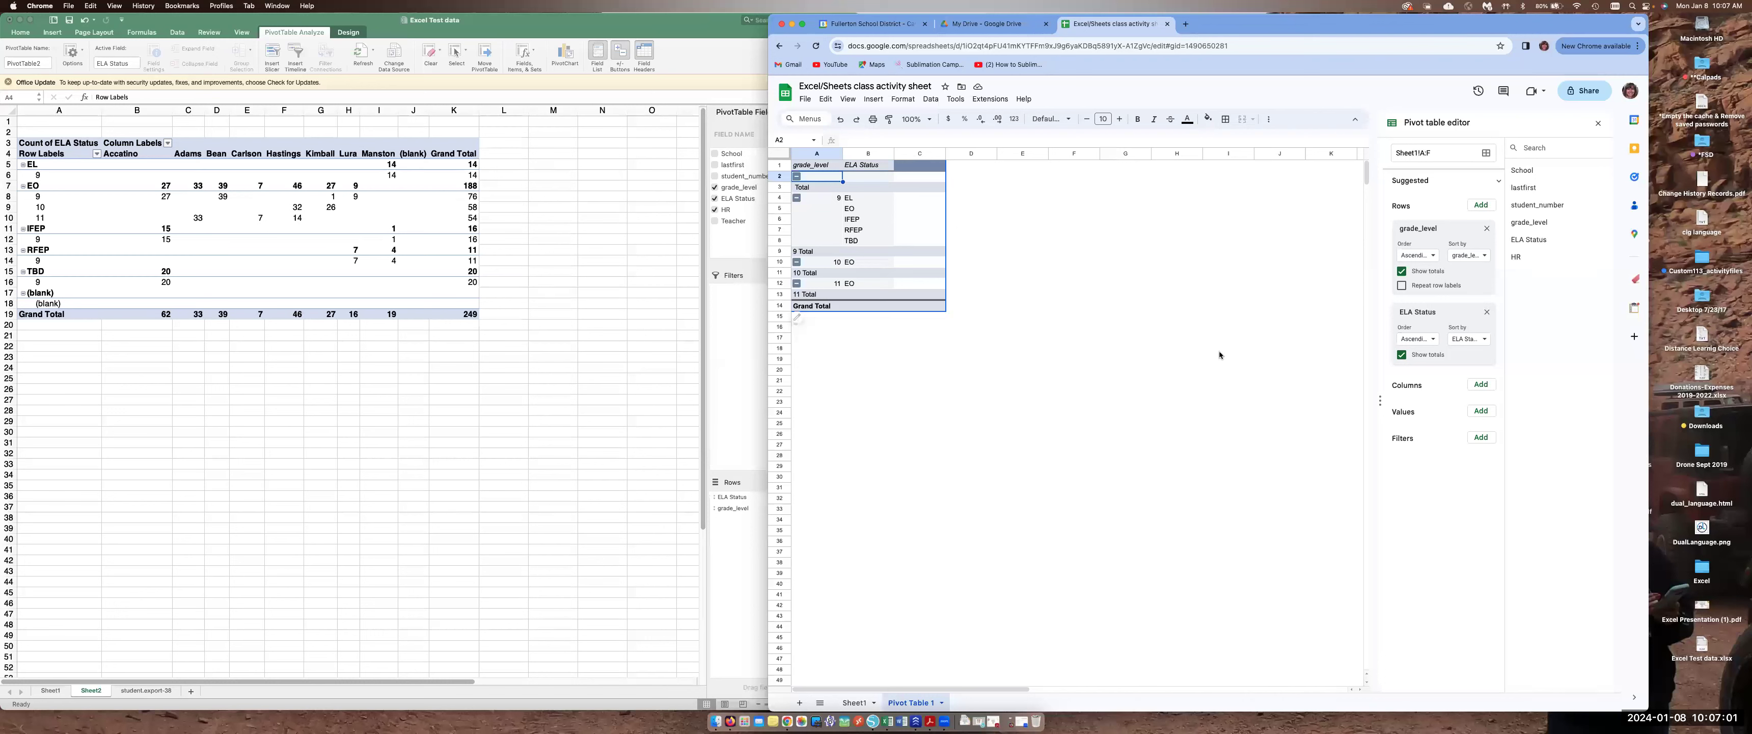
Add ELA Status to the pivot table's values, summarized by COUNTA
{"action": "left_click", "coordinate": [1486, 412]}
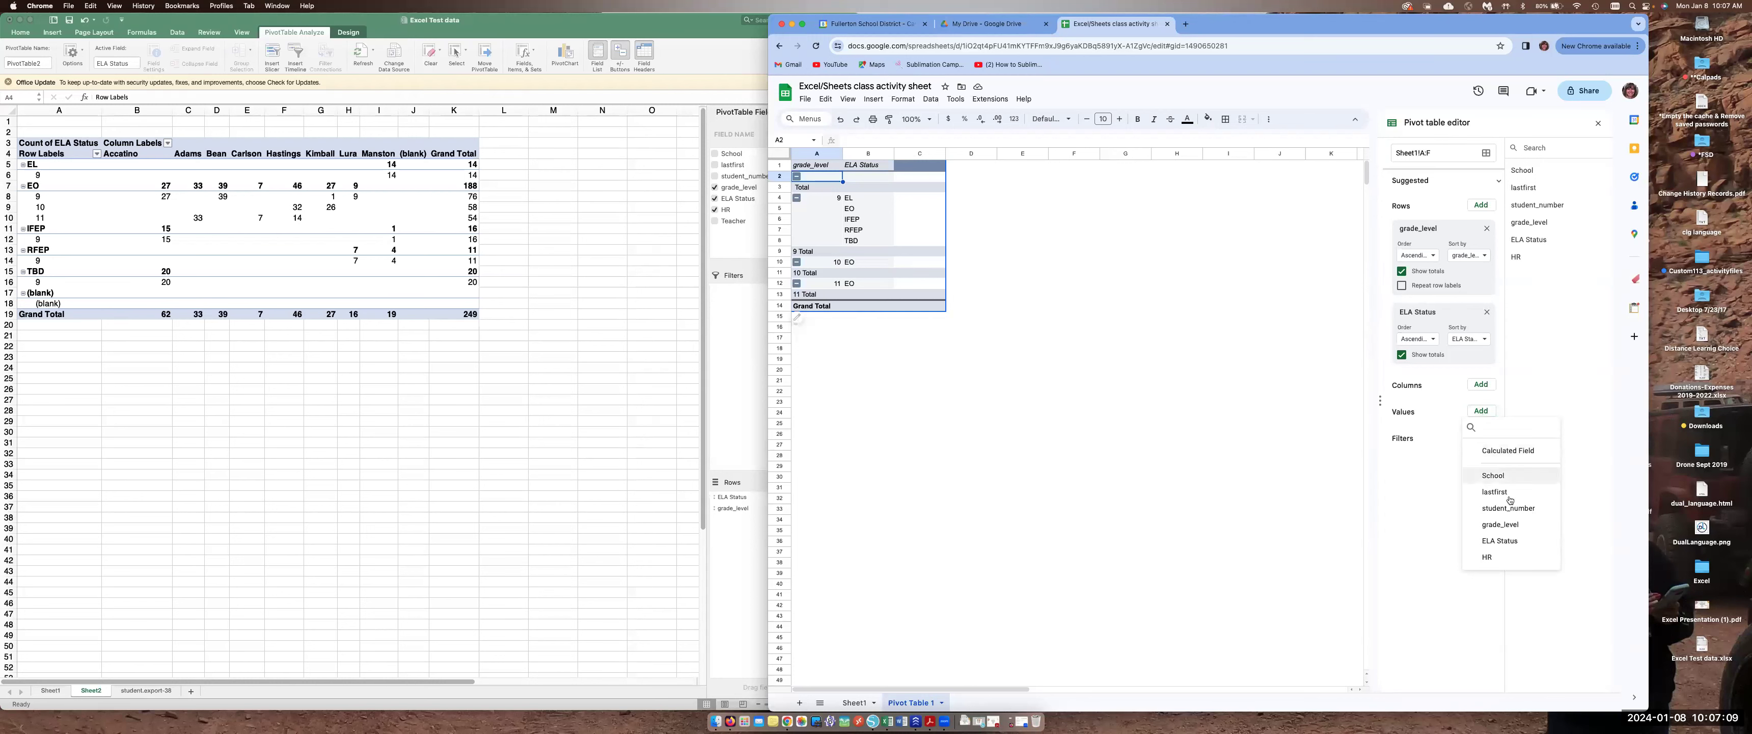
{"action": "left_click", "coordinate": [1500, 541]}
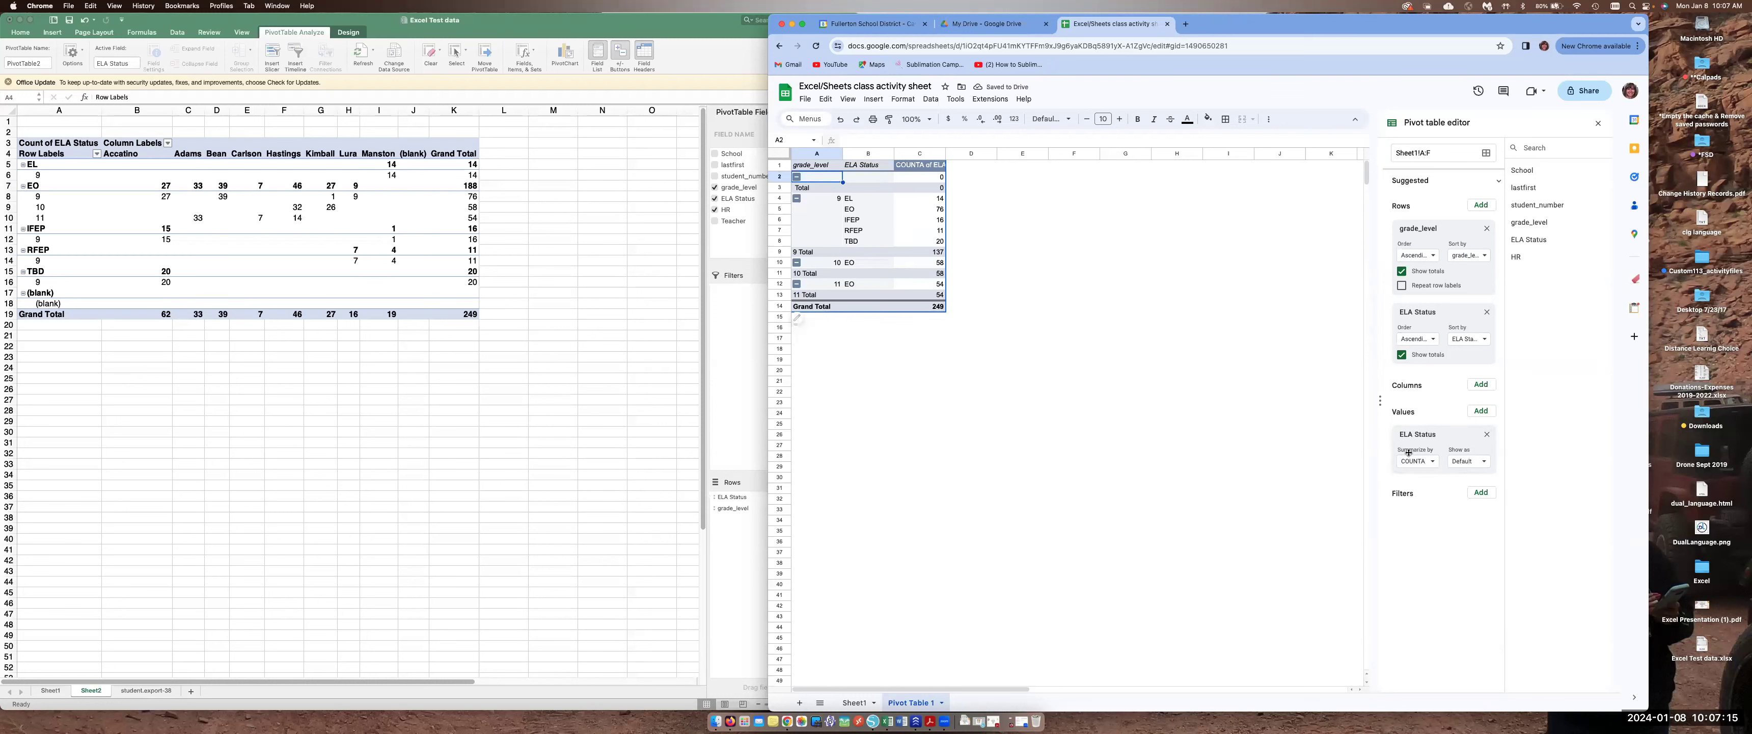
{"action": "left_click", "coordinate": [1436, 463]}
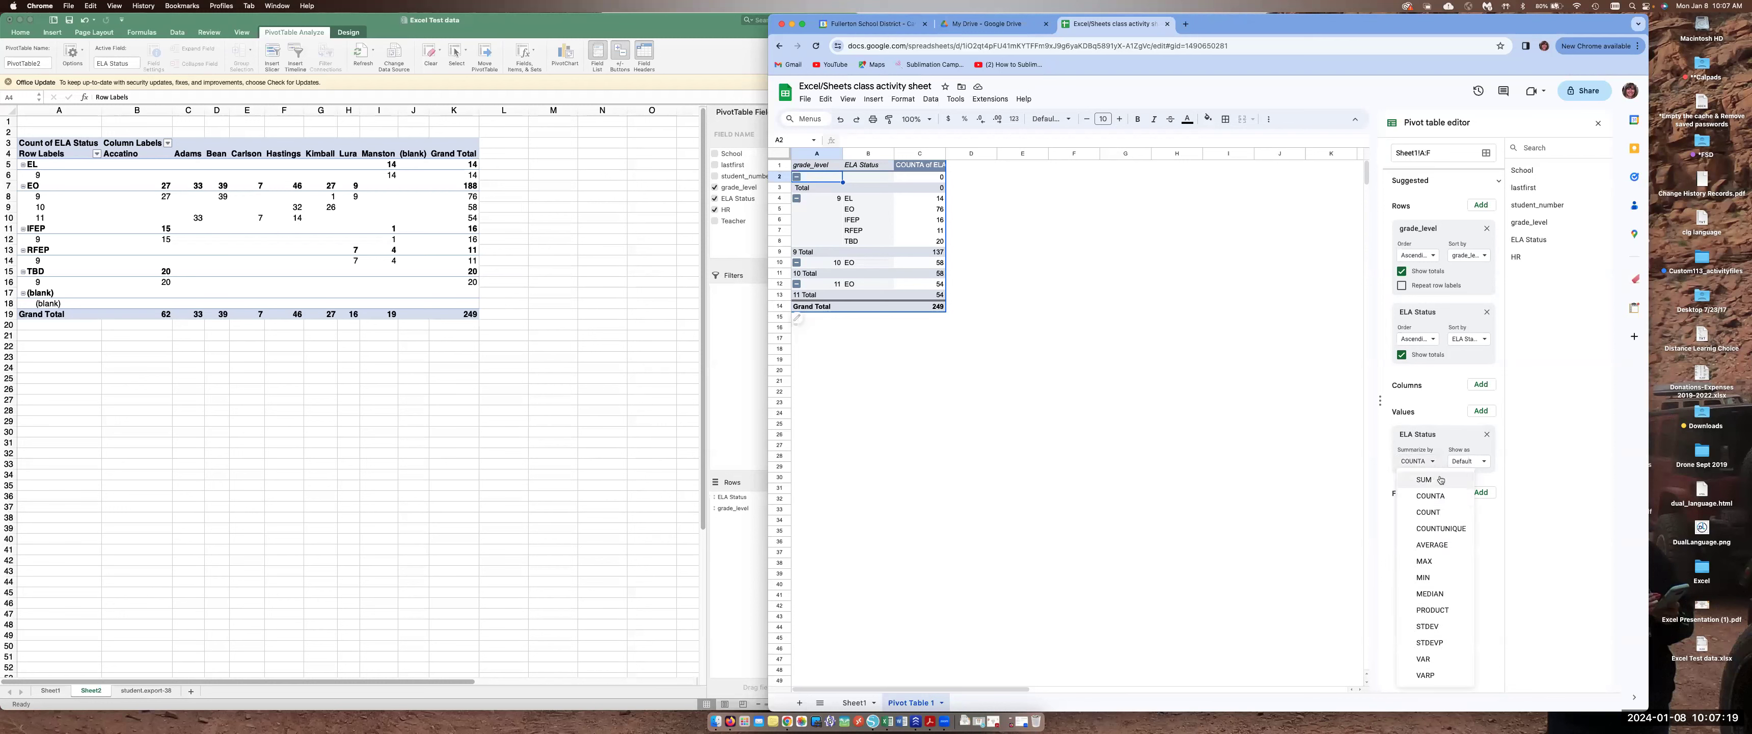
{"action": "left_click", "coordinate": [1323, 441]}
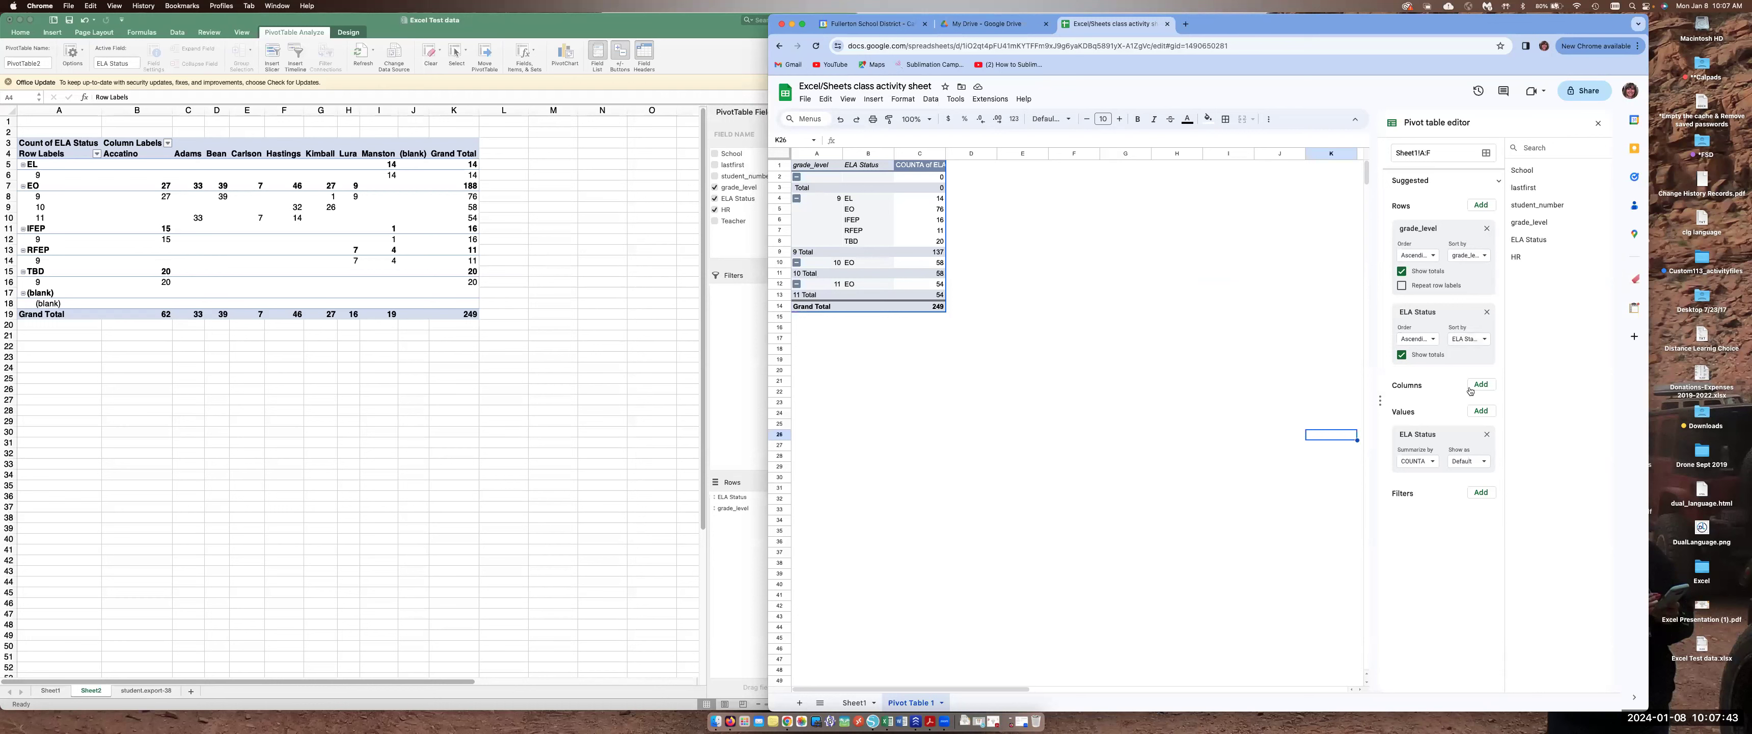
Move grade_level out of the rows and add it to the pivot table's columns
{"action": "left_click", "coordinate": [1487, 229]}
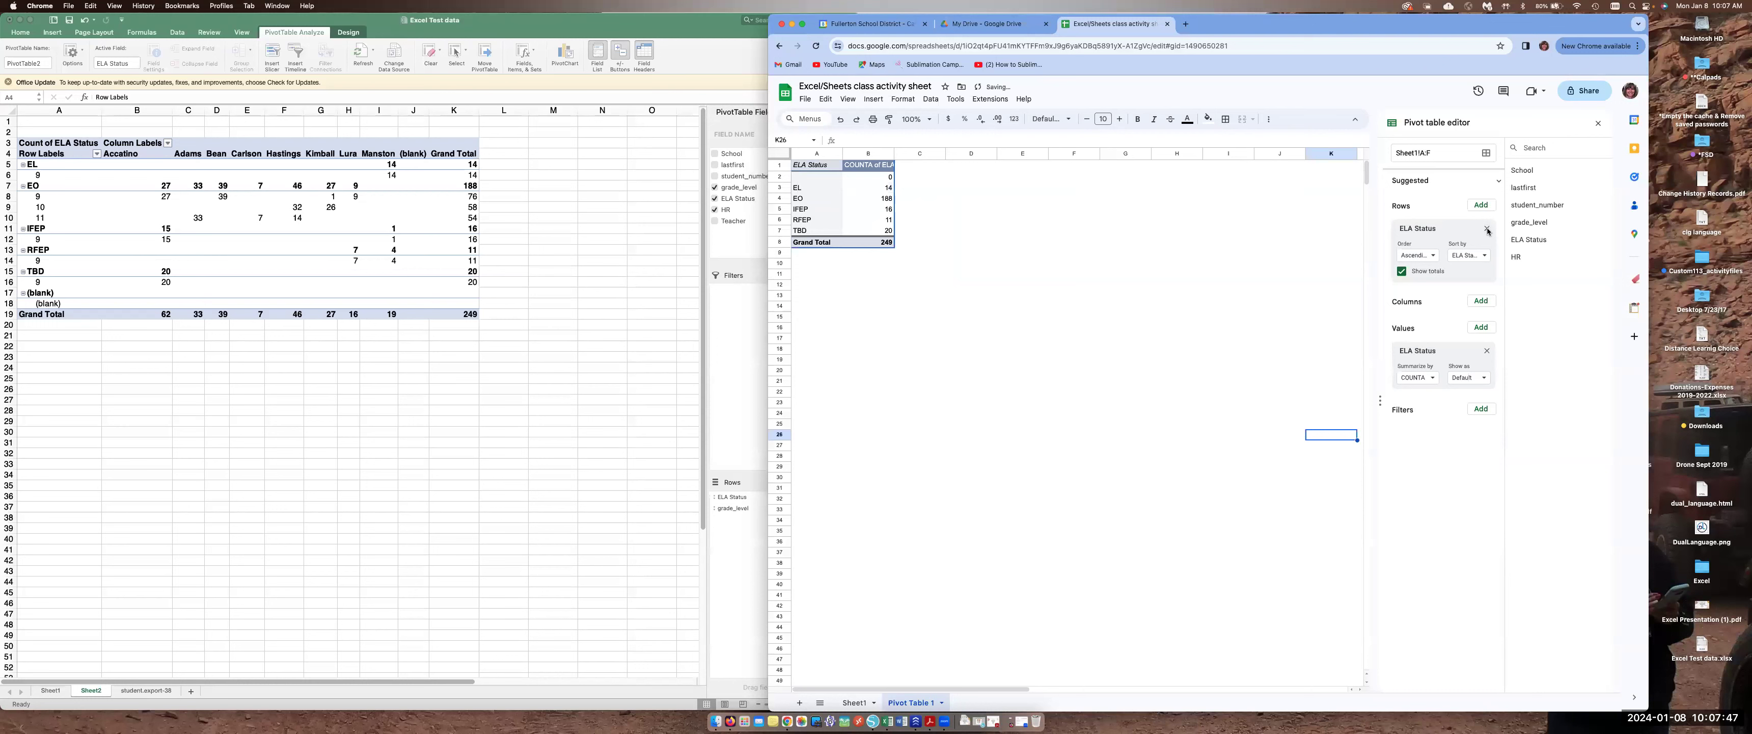
{"action": "left_click", "coordinate": [1483, 301]}
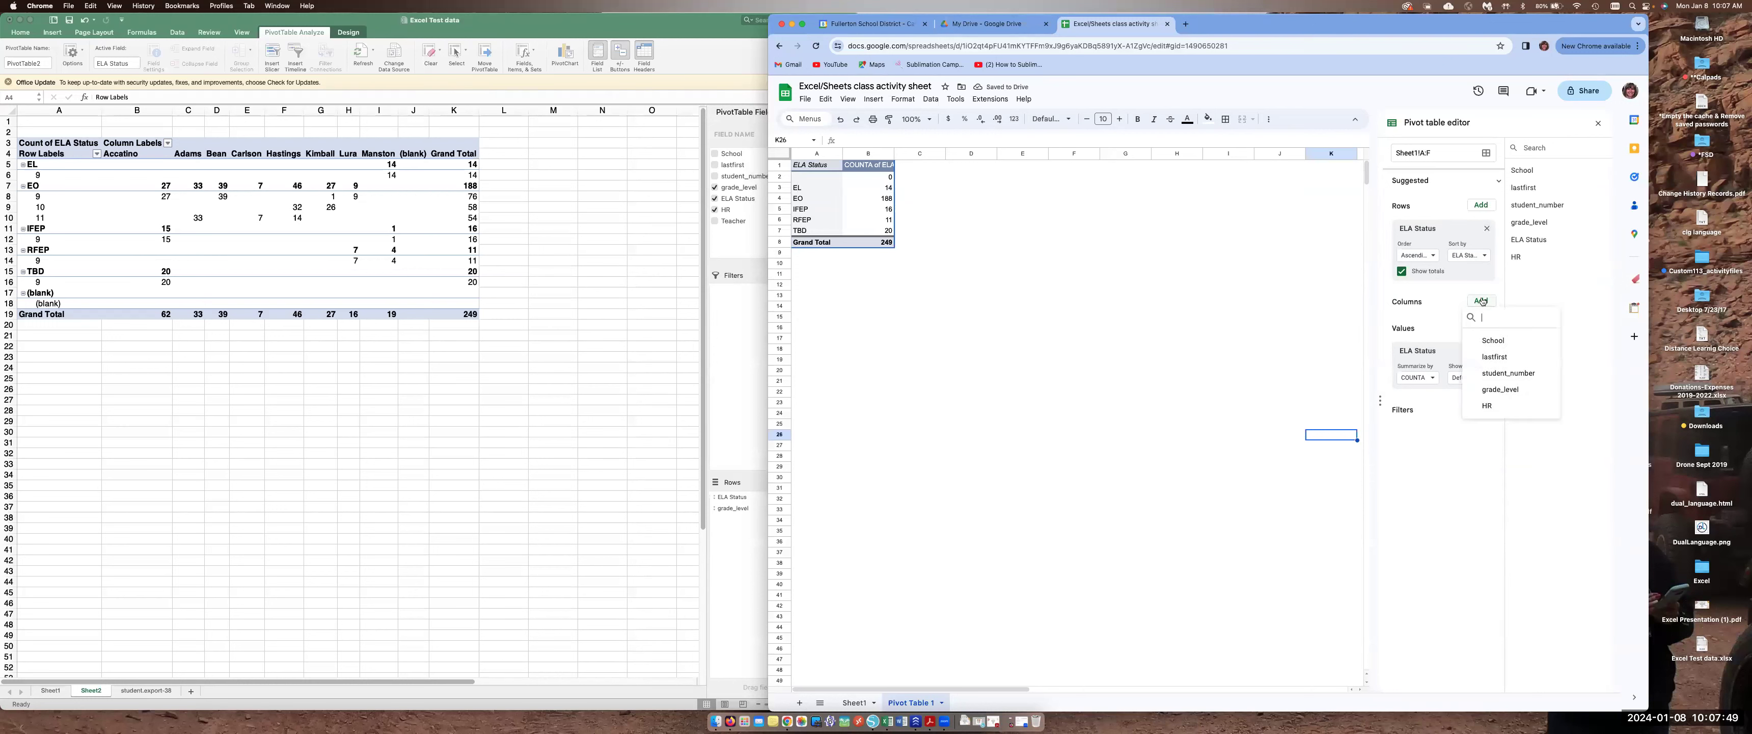
{"action": "left_click", "coordinate": [1501, 389]}
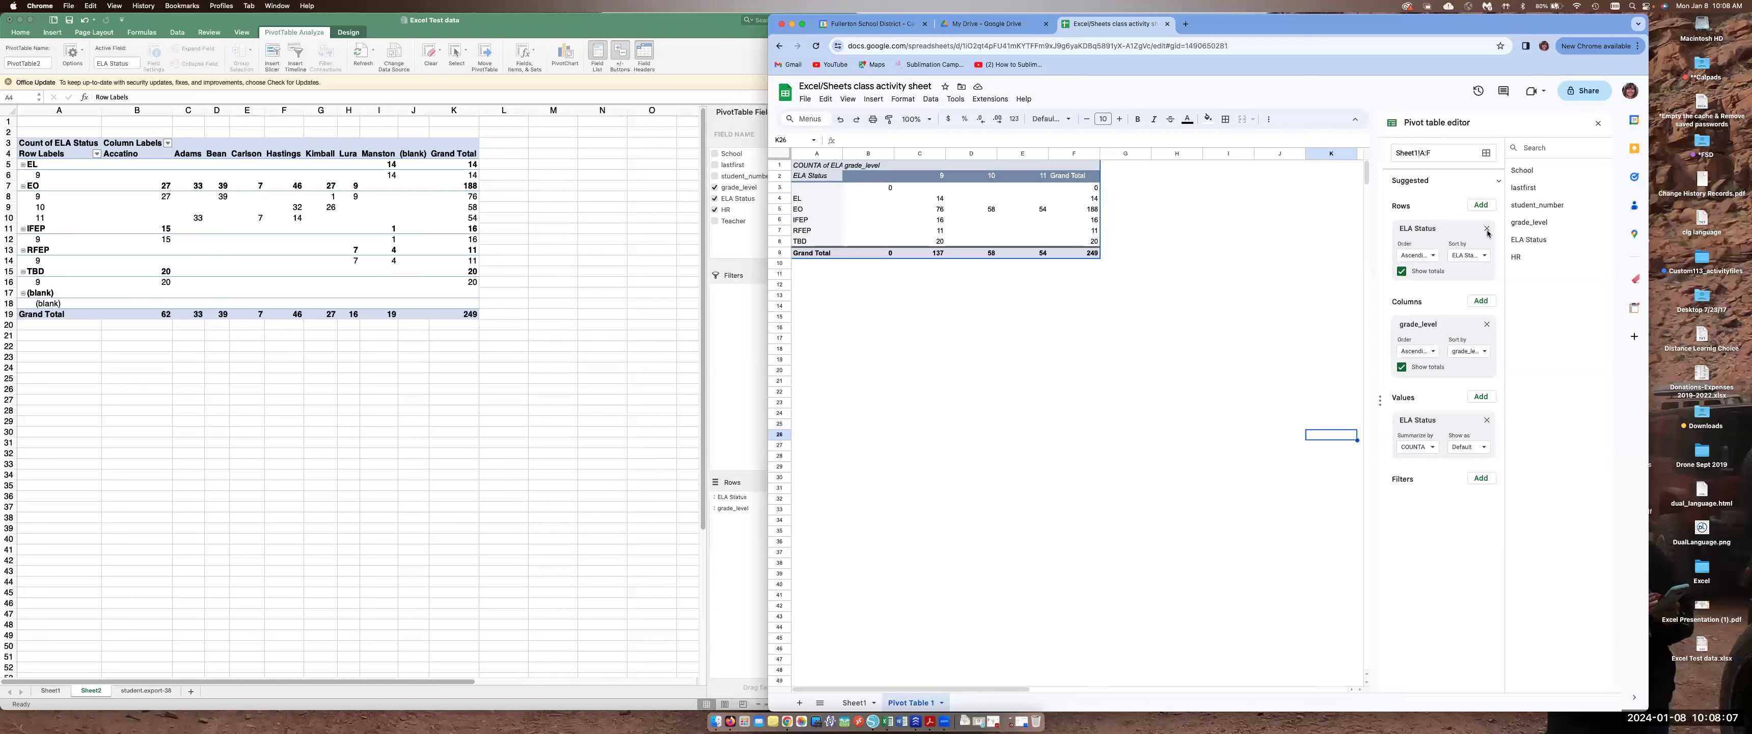
Add HR as a row field and reorder it above ELA Status
{"action": "left_click", "coordinate": [1487, 205]}
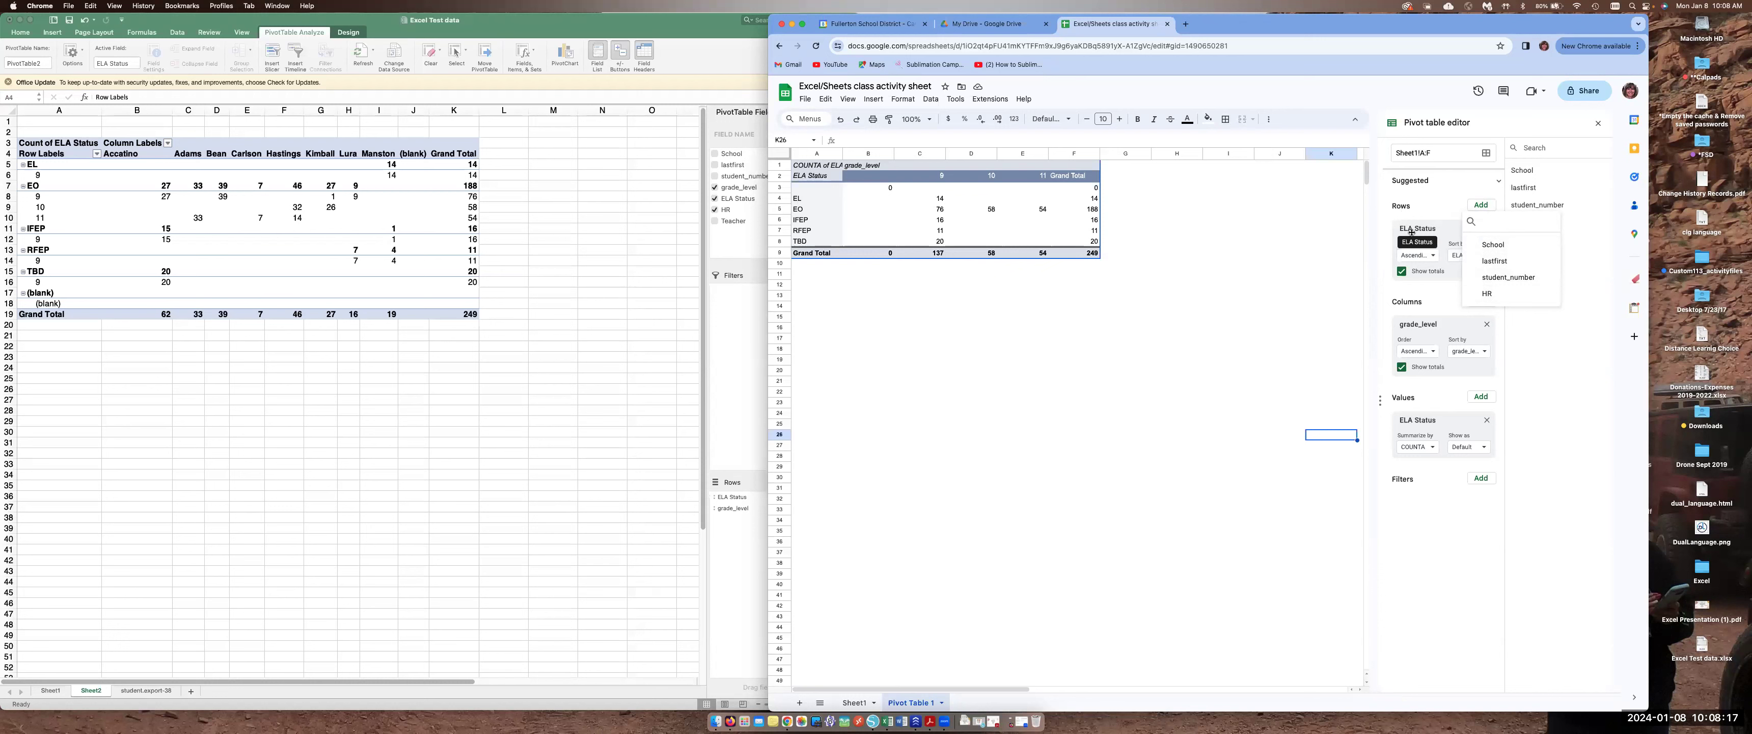
{"action": "left_click", "coordinate": [1487, 293]}
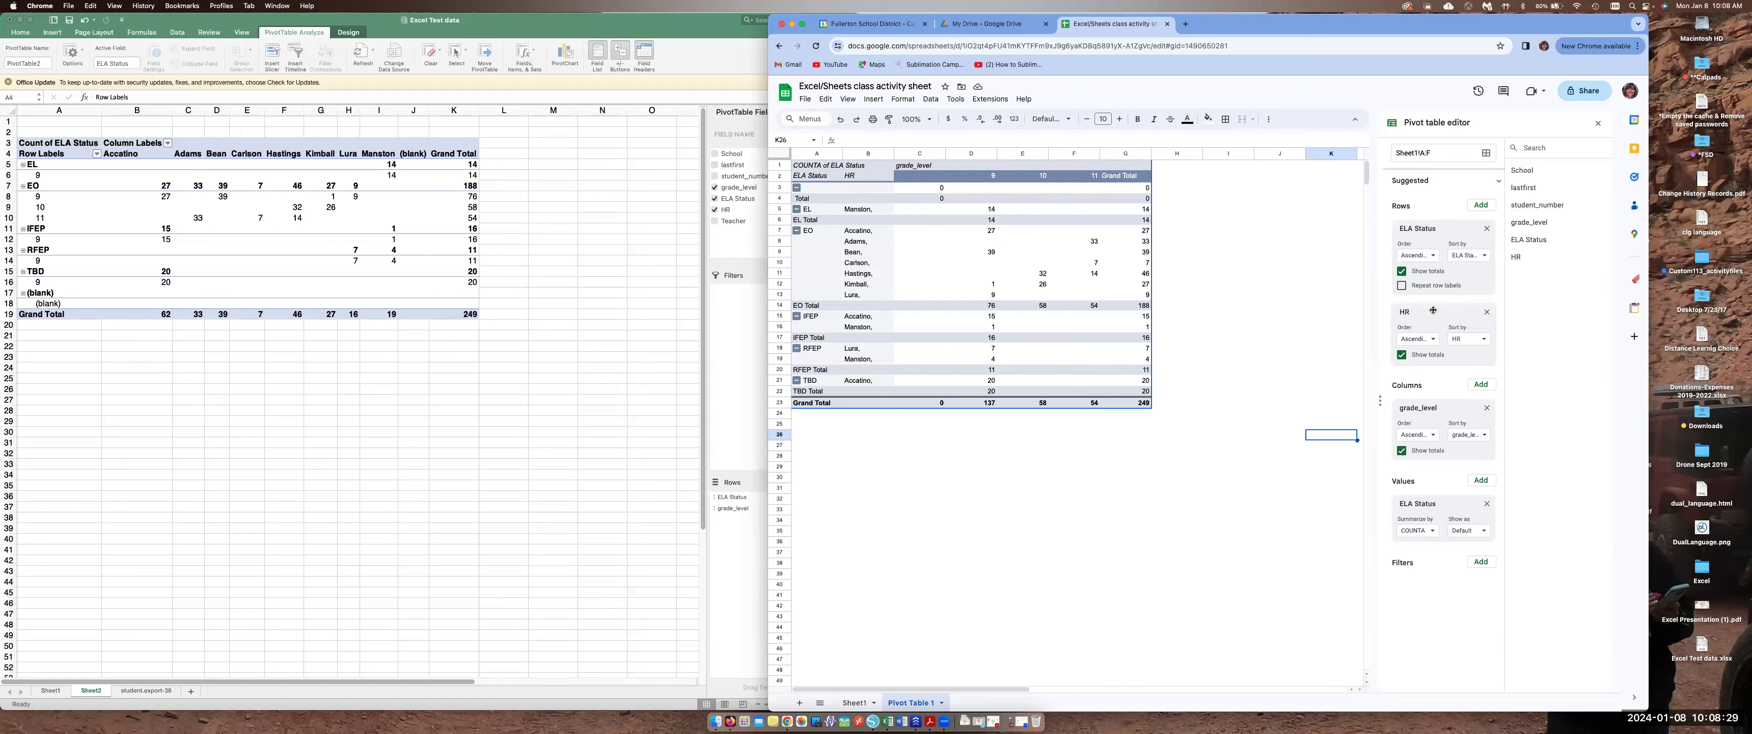
{"action": "left_click_drag", "start_coordinate": [1434, 311], "coordinate": [1434, 227]}
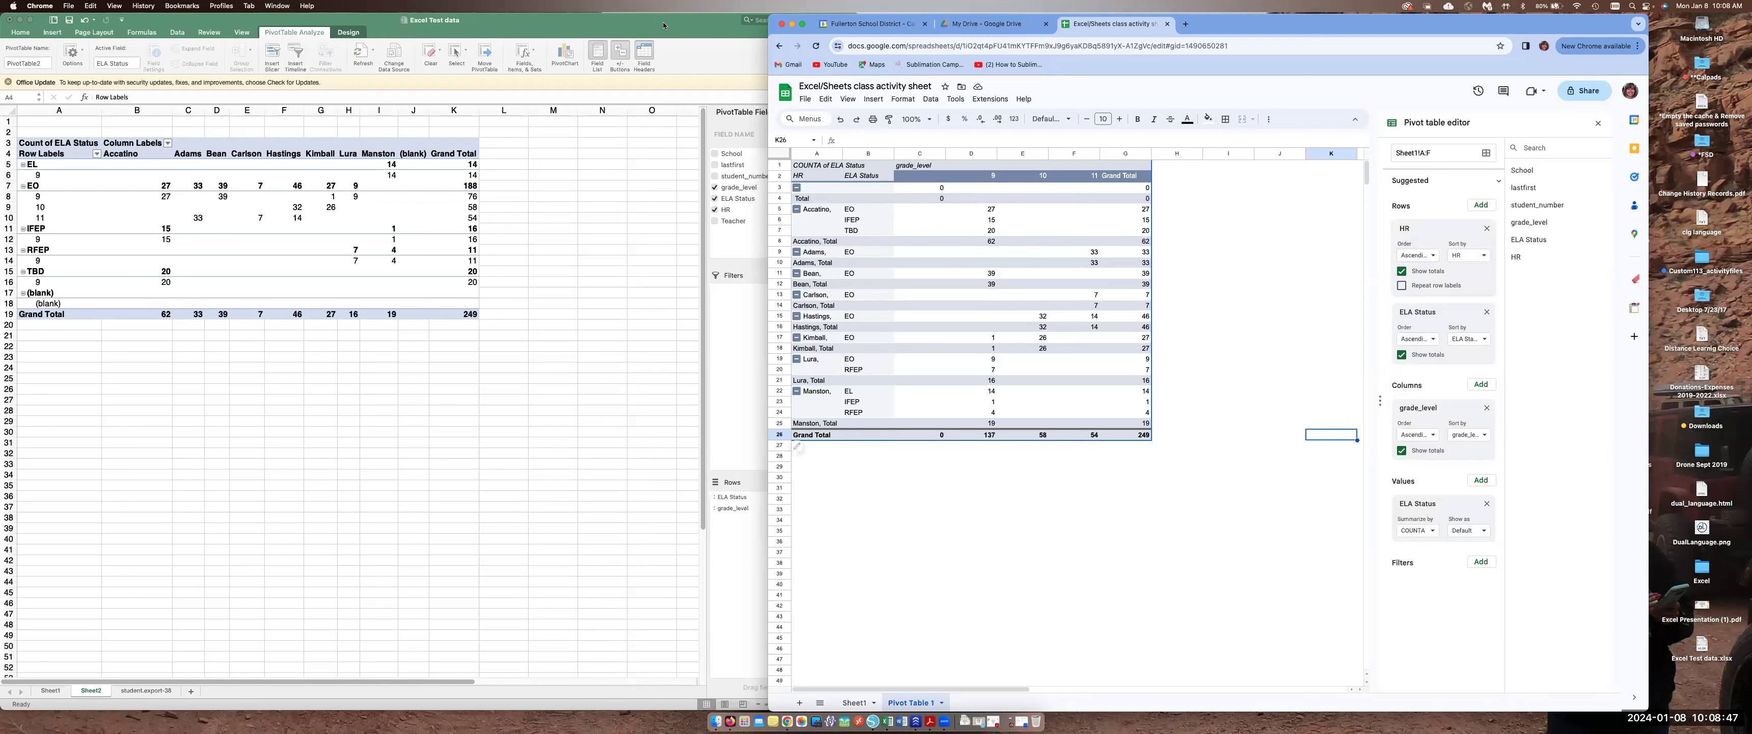
Bring the Excel workbook forward and view the student export sheet
{"action": "left_click_drag", "start_coordinate": [664, 26], "coordinate": [679, 26]}
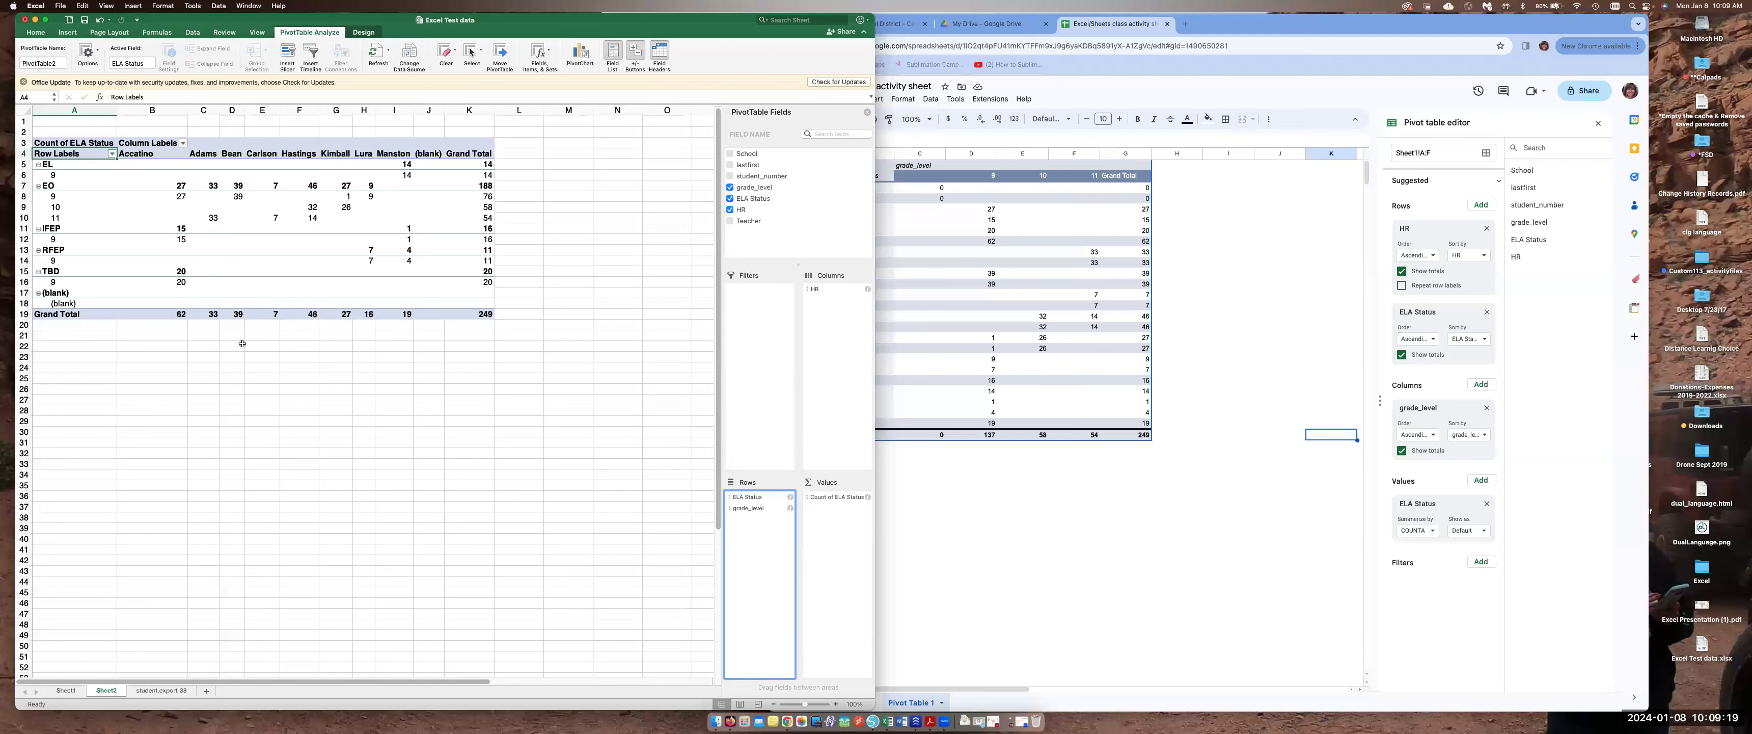
{"action": "left_click", "coordinate": [64, 691]}
{"action": "left_click", "coordinate": [155, 690]}
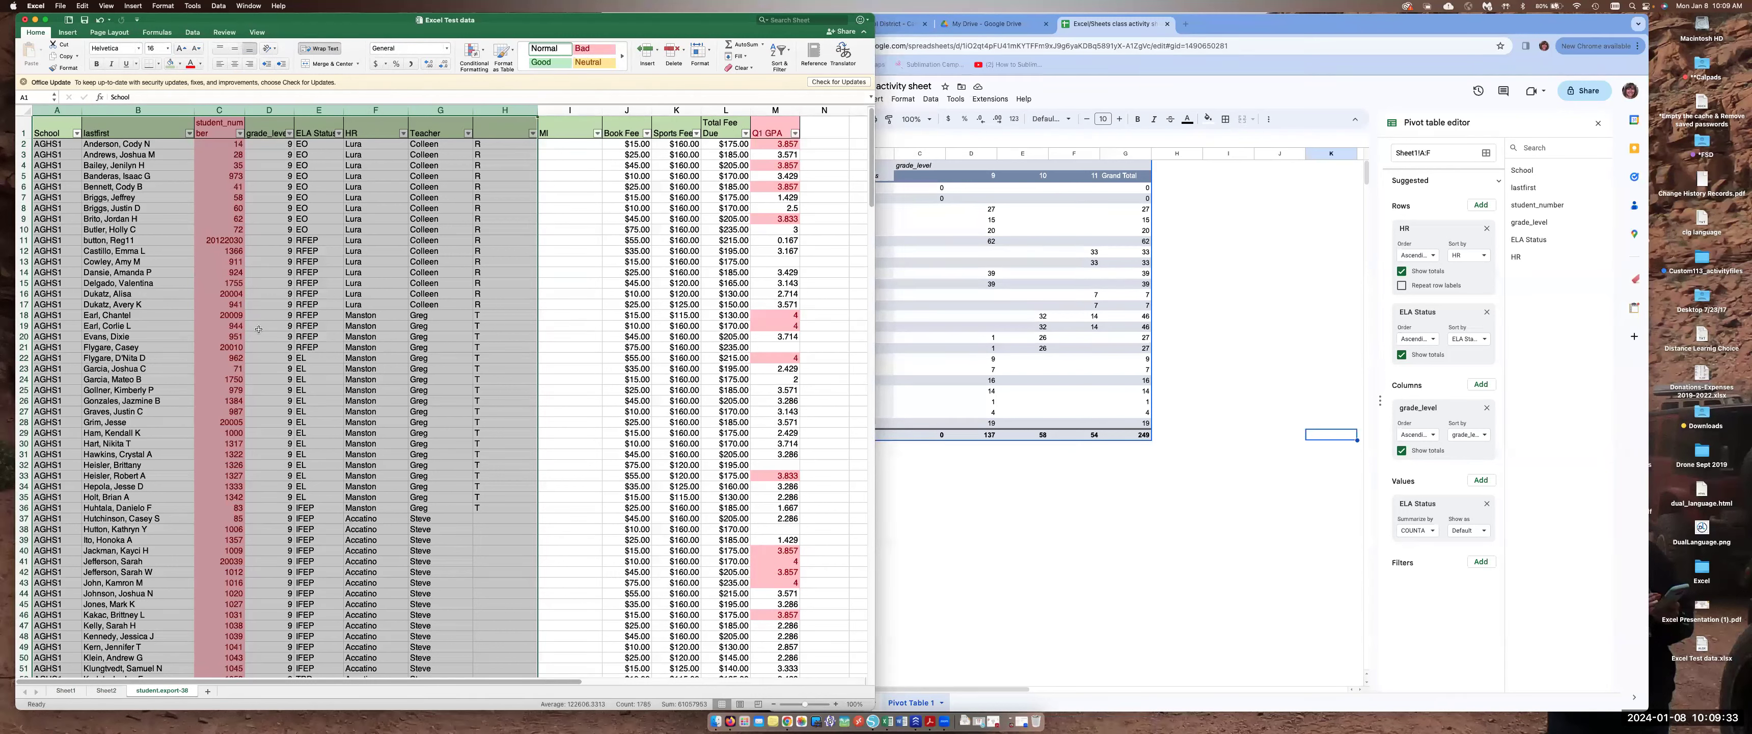
{"action": "left_click", "coordinate": [60, 5]}
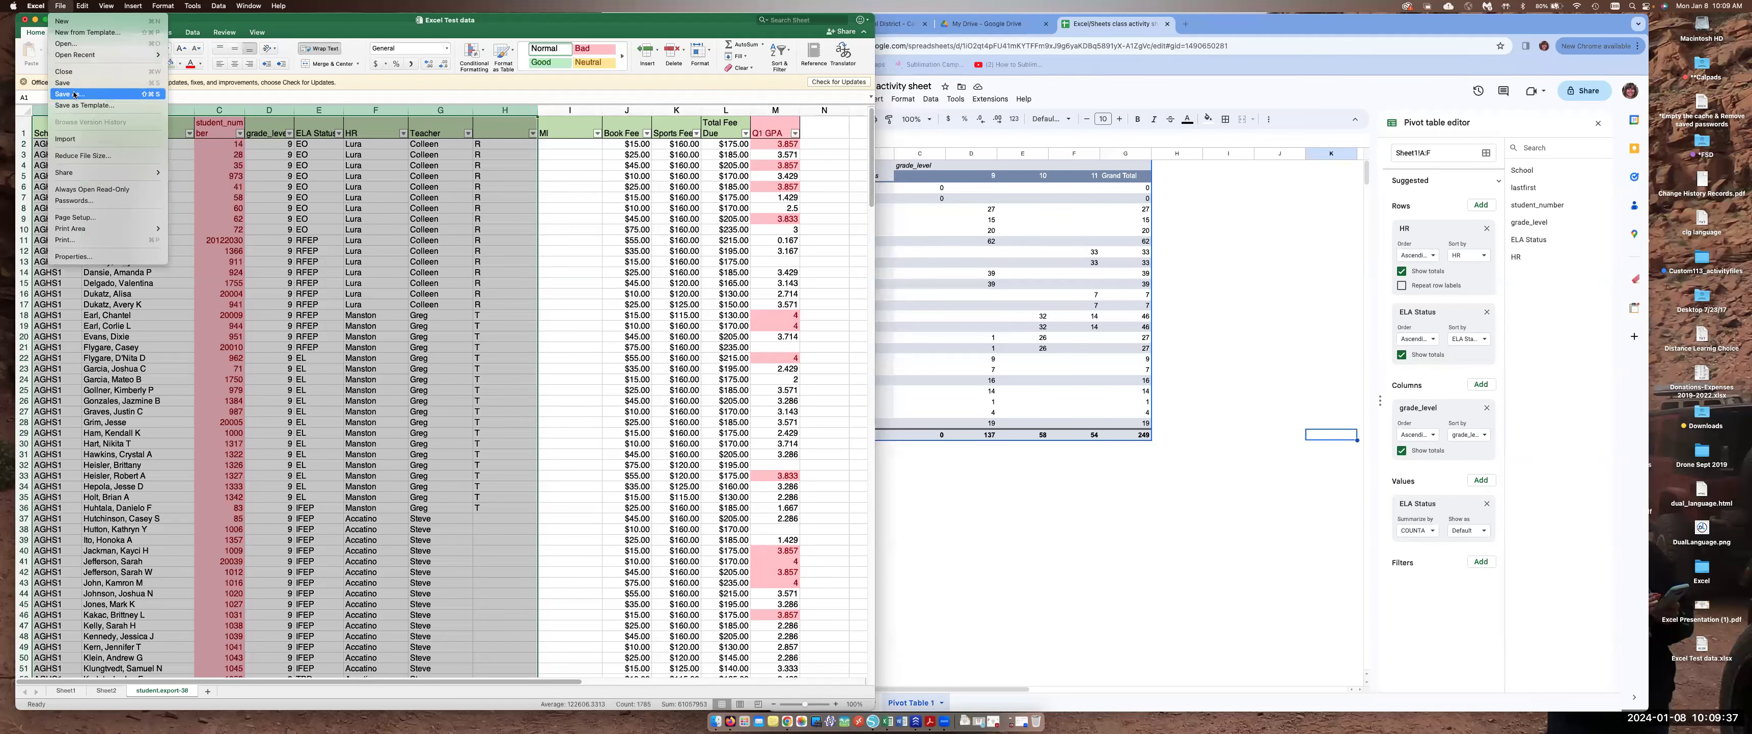
{"action": "left_click", "coordinate": [513, 185]}
{"action": "key", "text": "super+shift+s"}
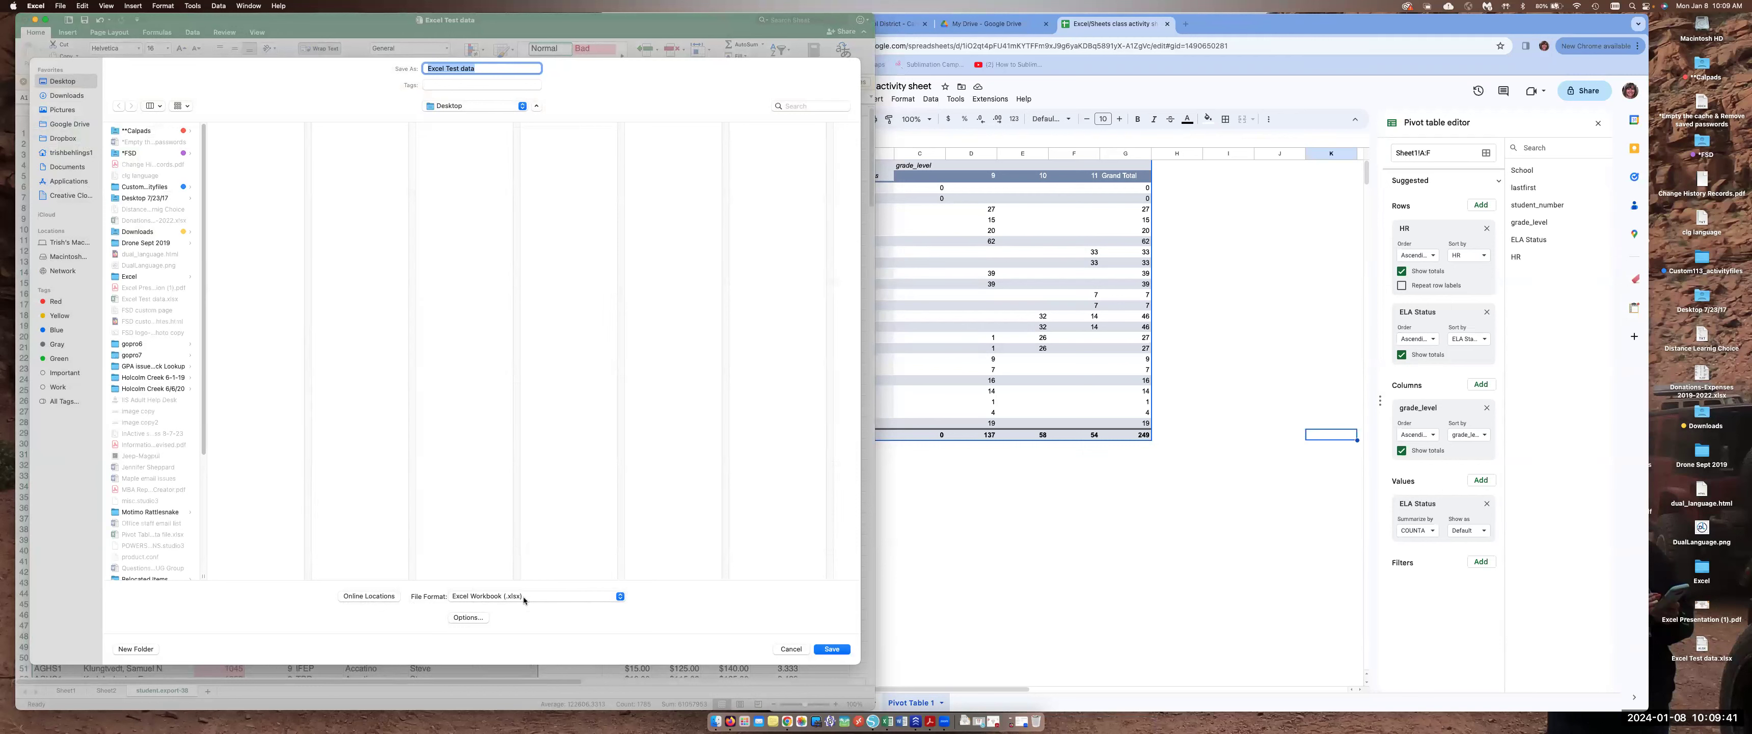
{"action": "left_click", "coordinate": [540, 601]}
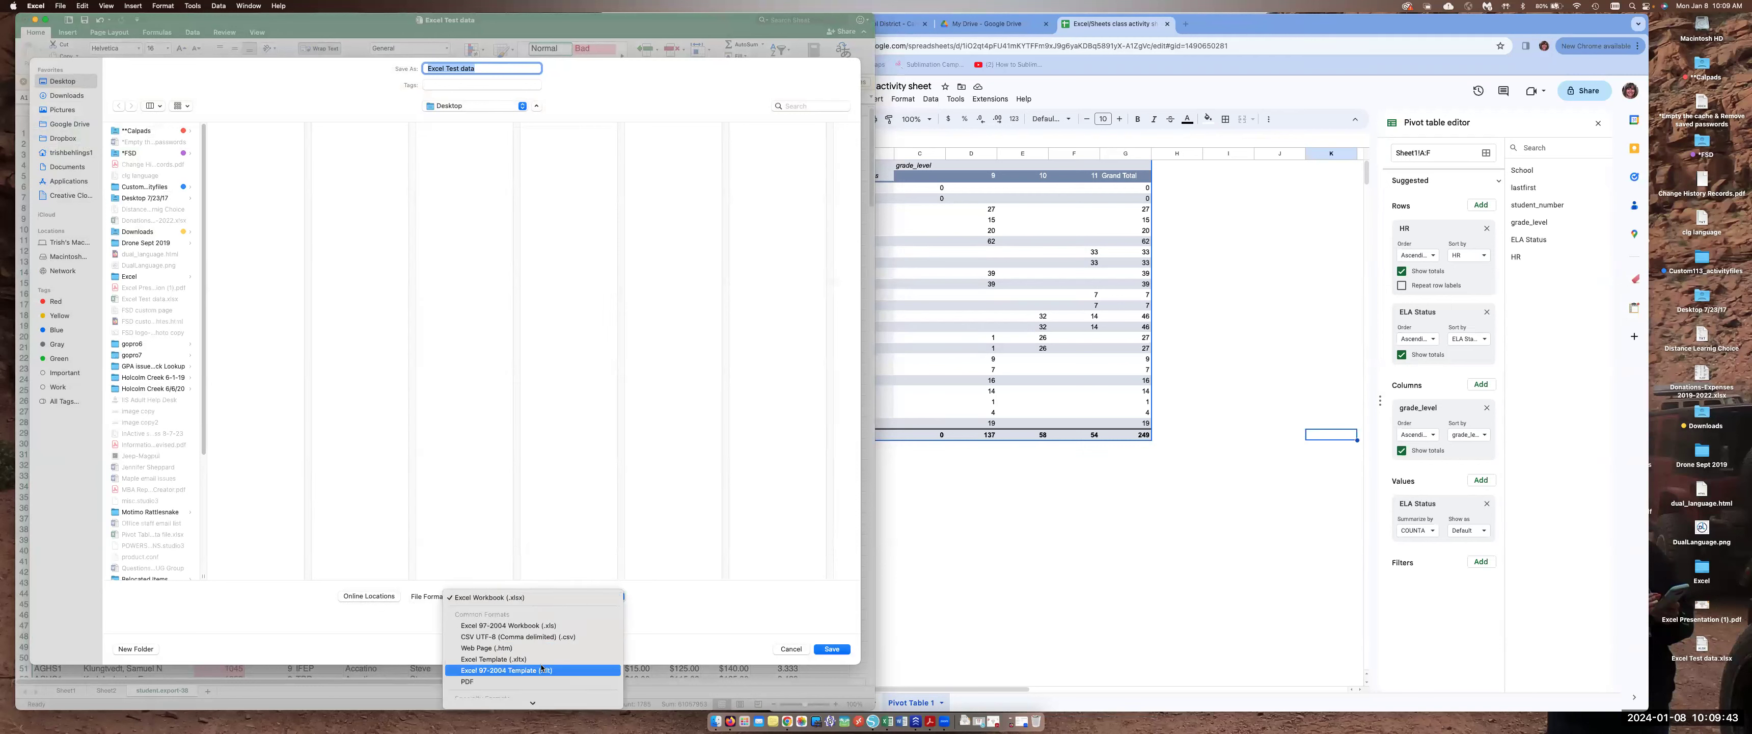
{"action": "scroll", "coordinate": [542, 663], "scroll_direction": "down", "scroll_amount": 5}
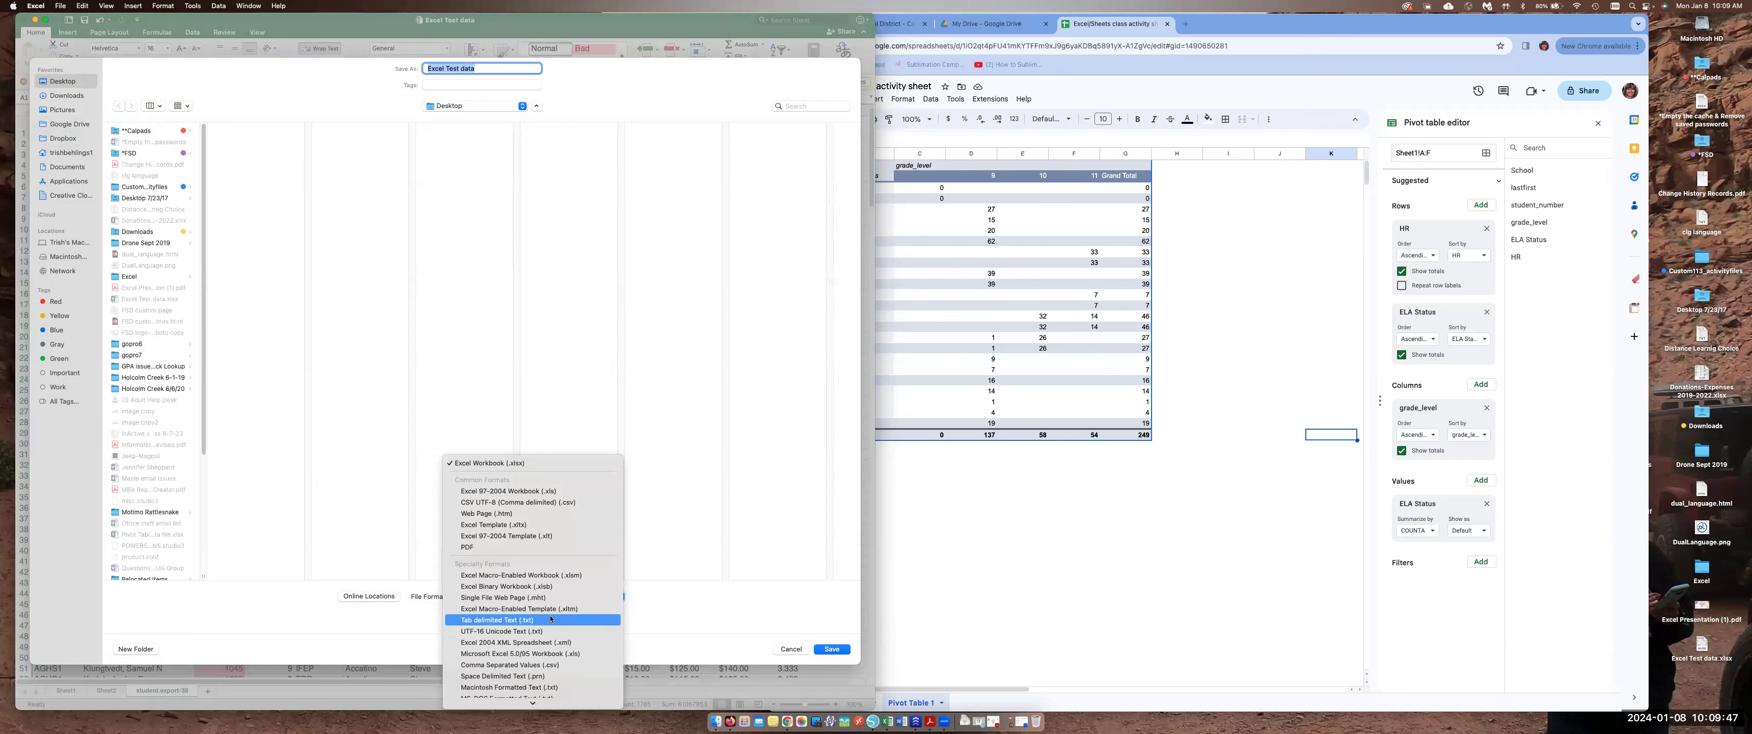
{"action": "left_click", "coordinate": [726, 622]}
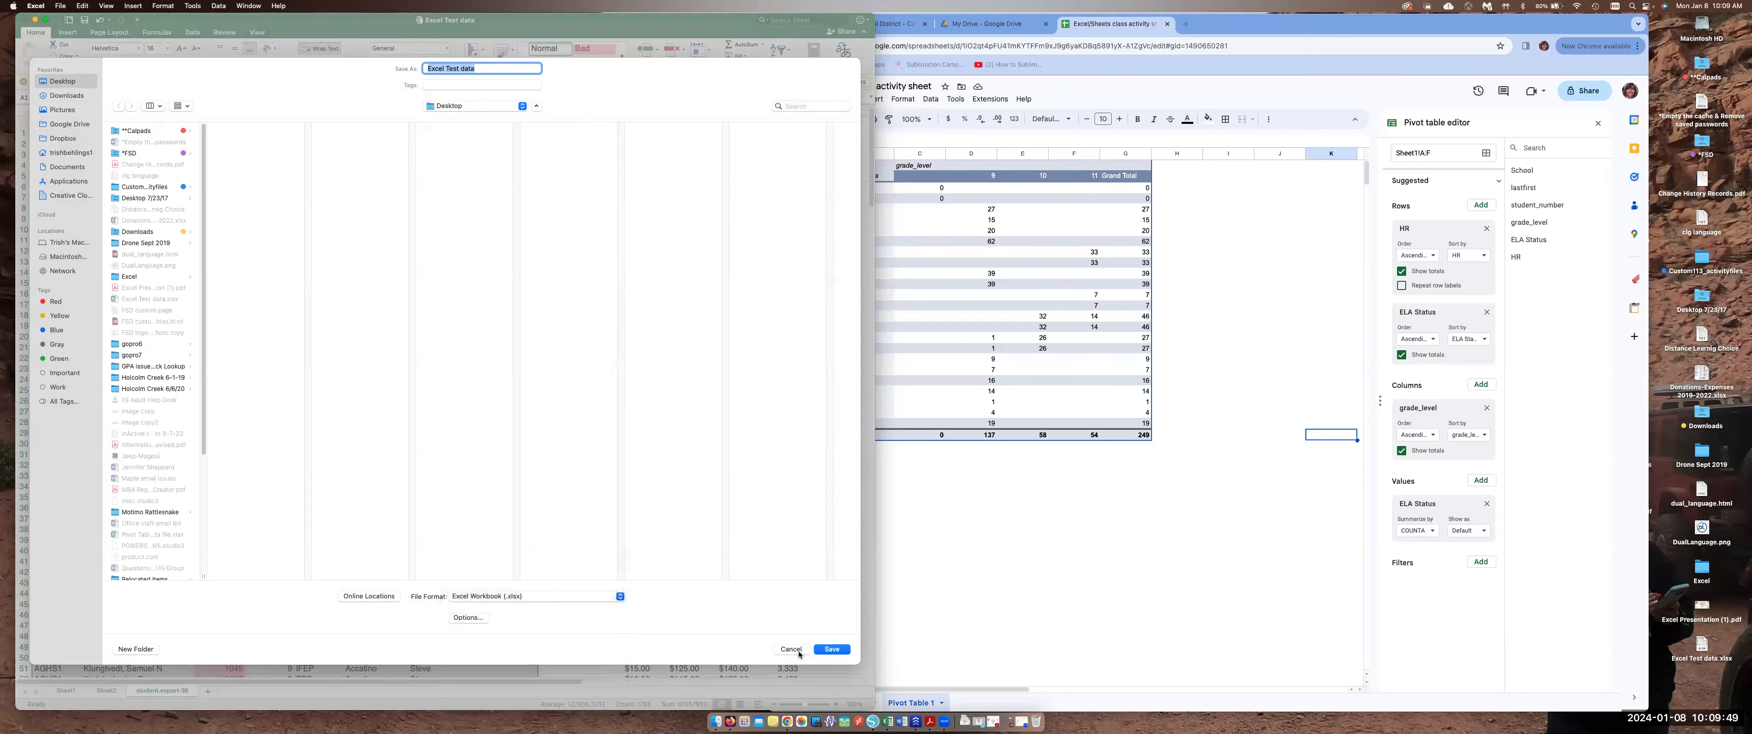
{"action": "left_click", "coordinate": [798, 652]}
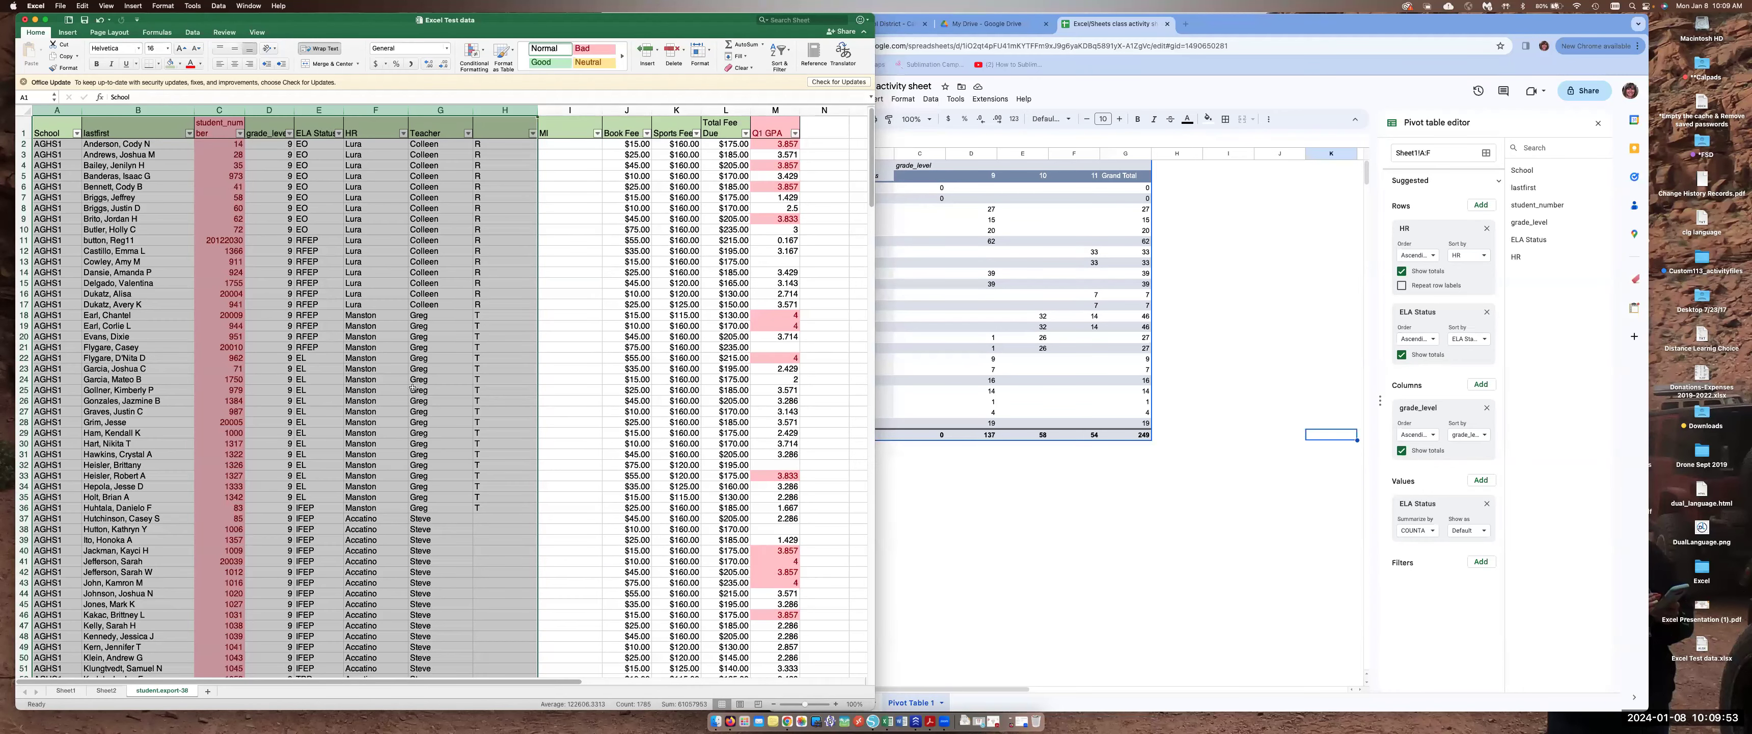
{"action": "left_click", "coordinate": [1232, 26]}
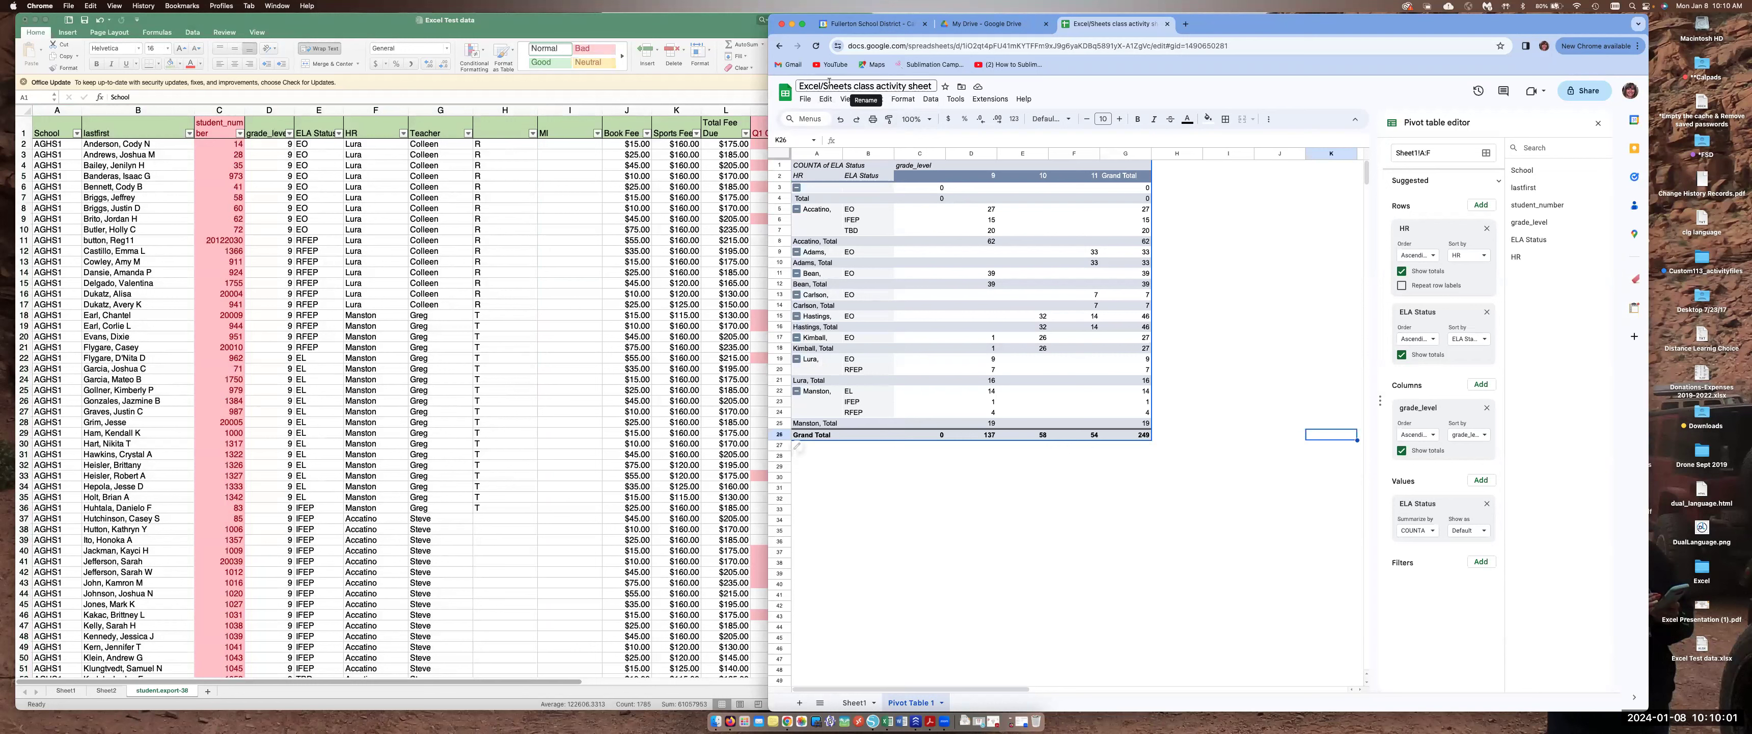
{"action": "left_click", "coordinate": [1330, 306]}
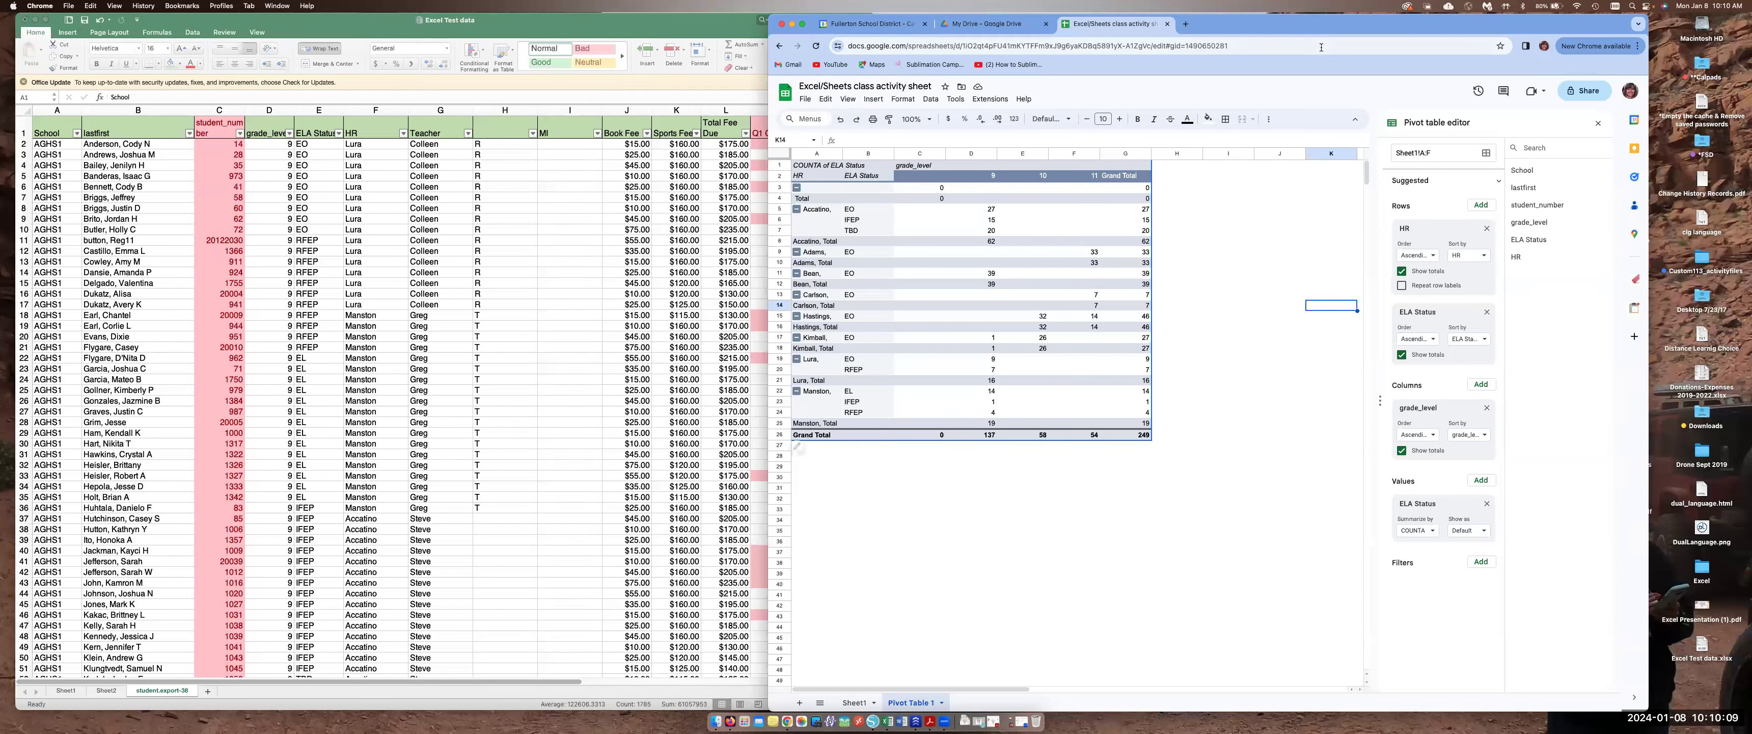
{"action": "left_click_drag", "start_coordinate": [1317, 22], "coordinate": [1353, 23]}
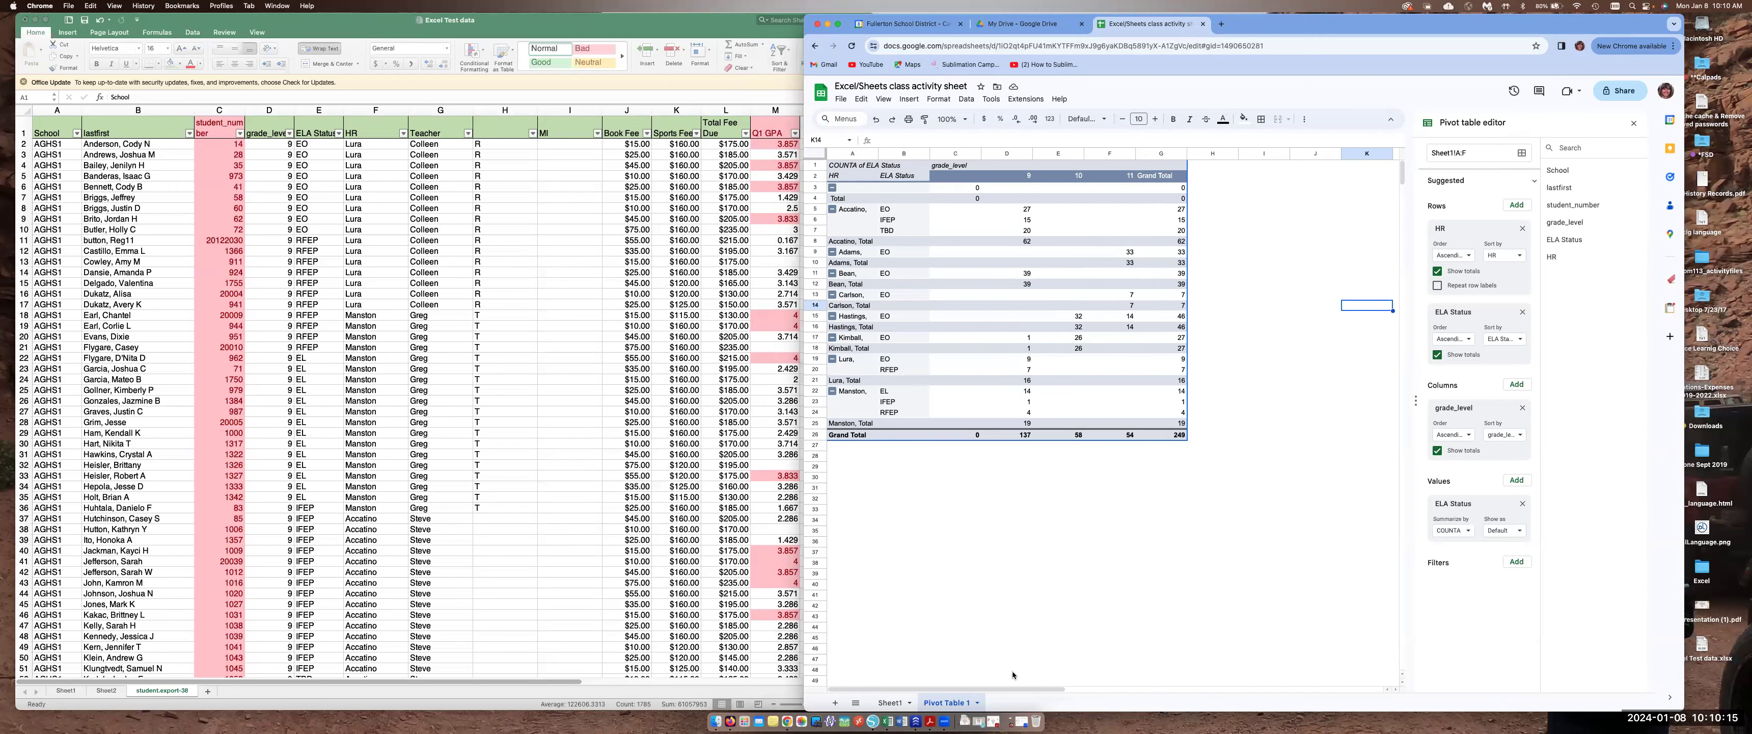
{"action": "left_click", "coordinate": [890, 704]}
{"action": "left_click", "coordinate": [953, 704]}
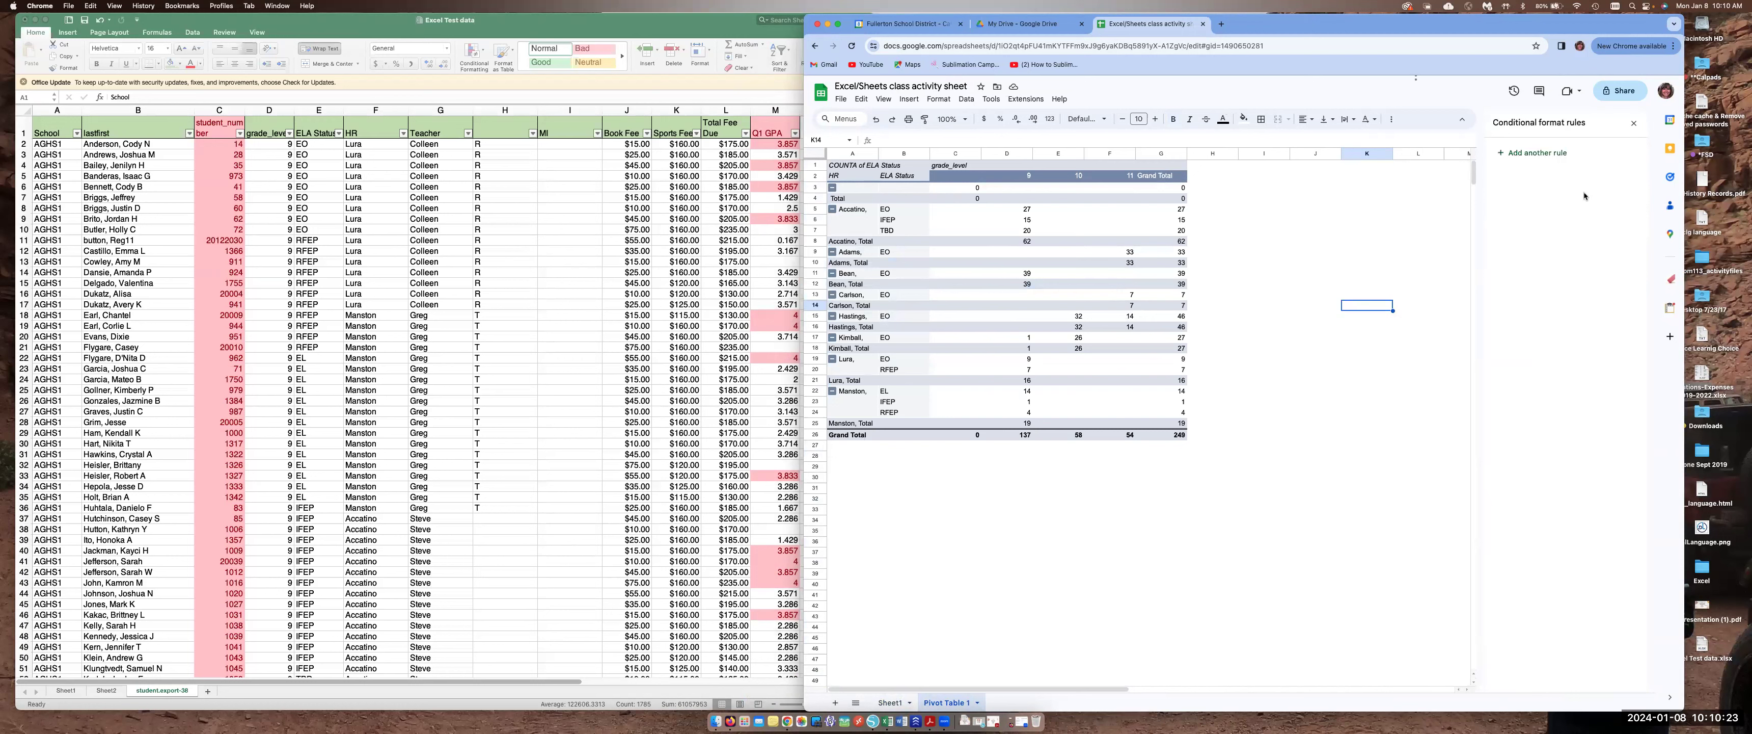
{"action": "left_click", "coordinate": [1539, 154]}
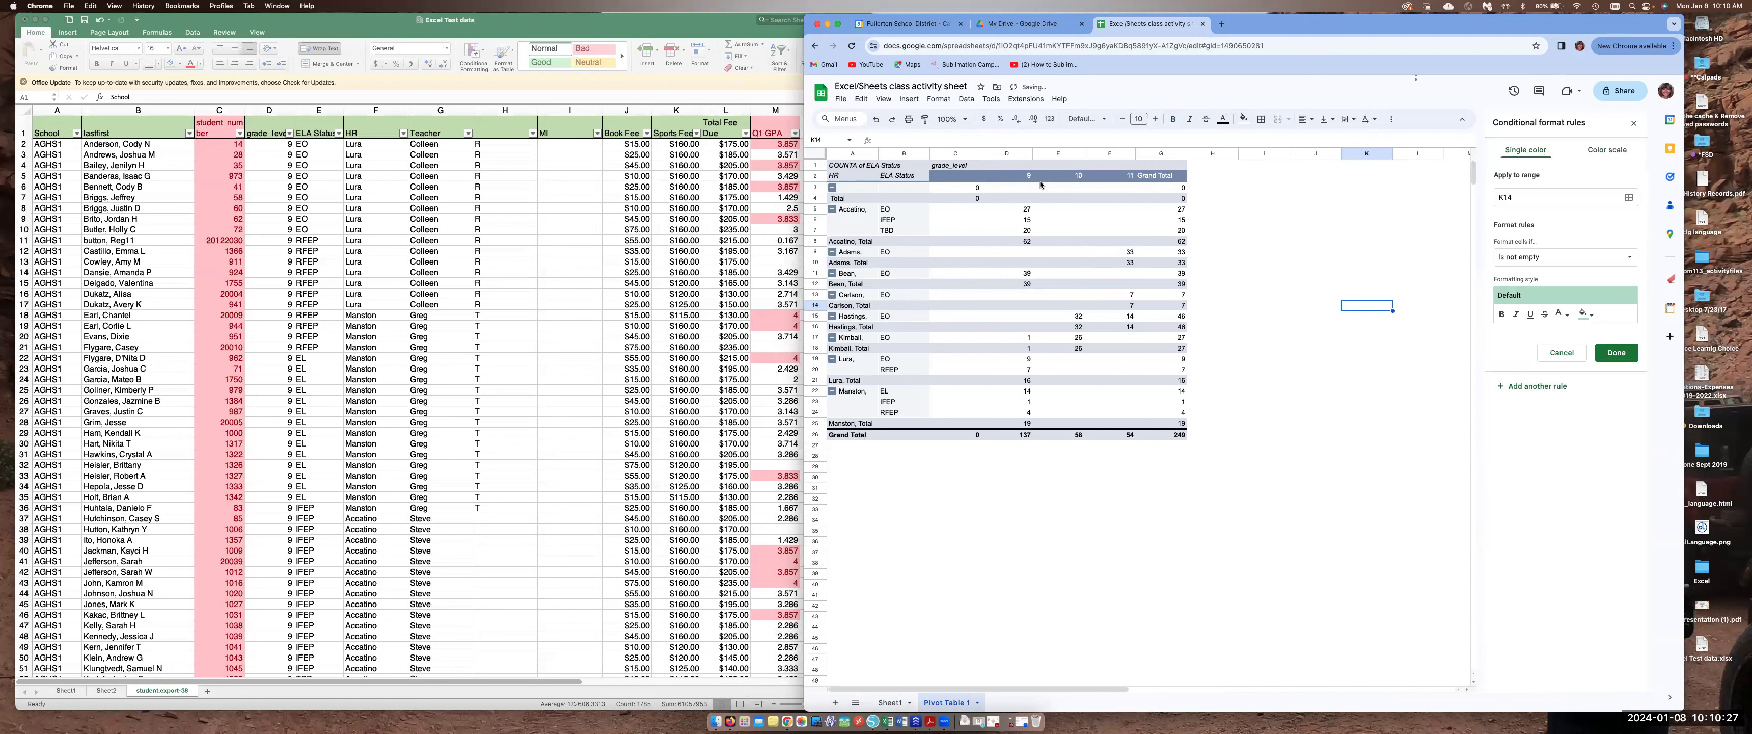
{"action": "left_click", "coordinate": [1633, 123]}
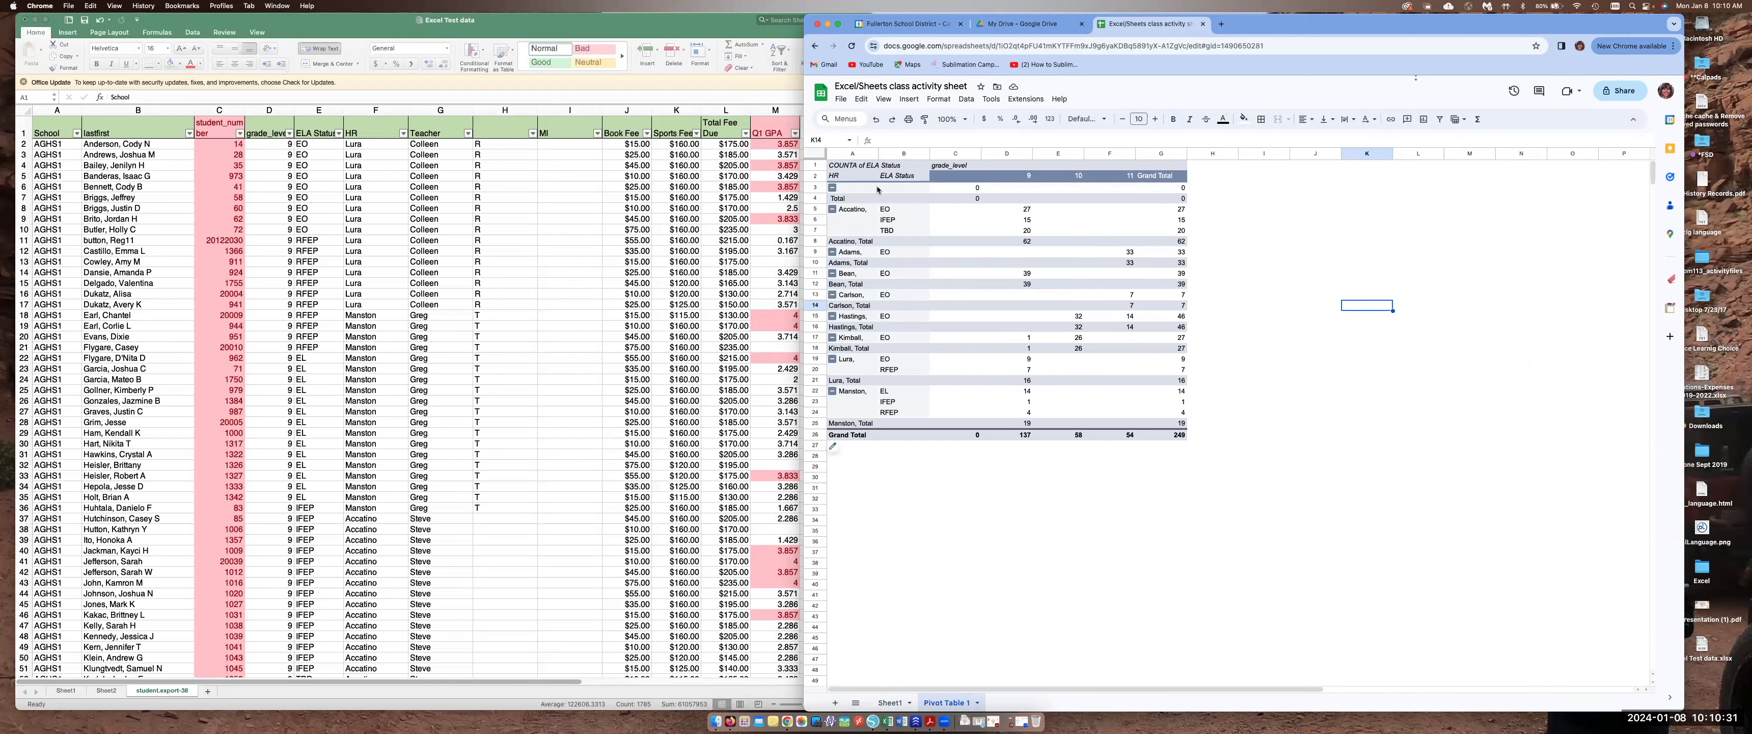
Reopen the pivot table editor and remove grade_level from the columns and ELA Status from the rows
{"action": "left_click", "coordinate": [846, 199]}
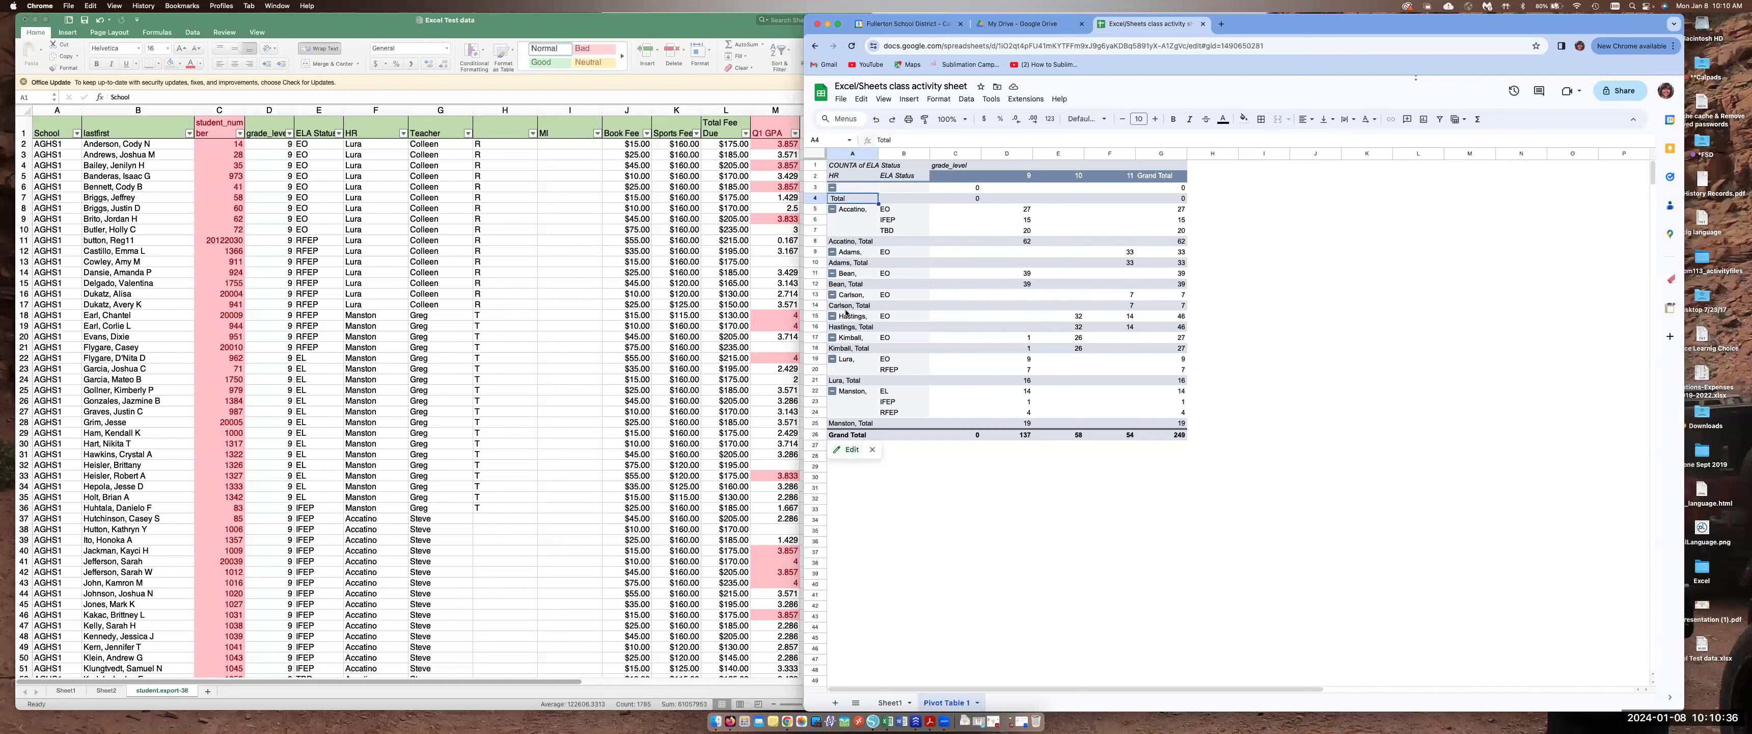
{"action": "left_click", "coordinate": [850, 450]}
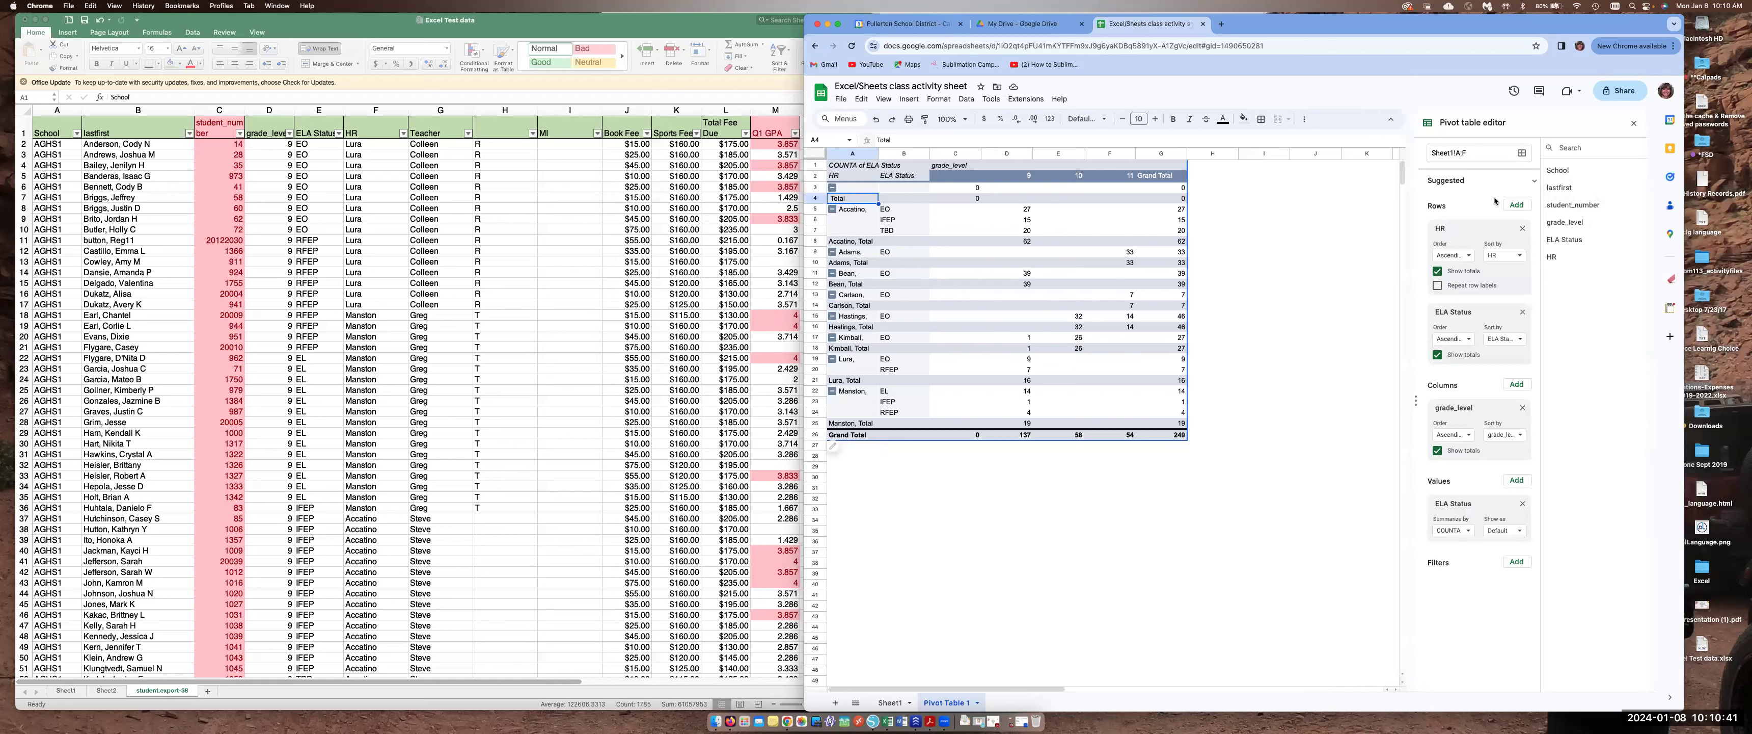
{"action": "left_click", "coordinate": [1524, 408]}
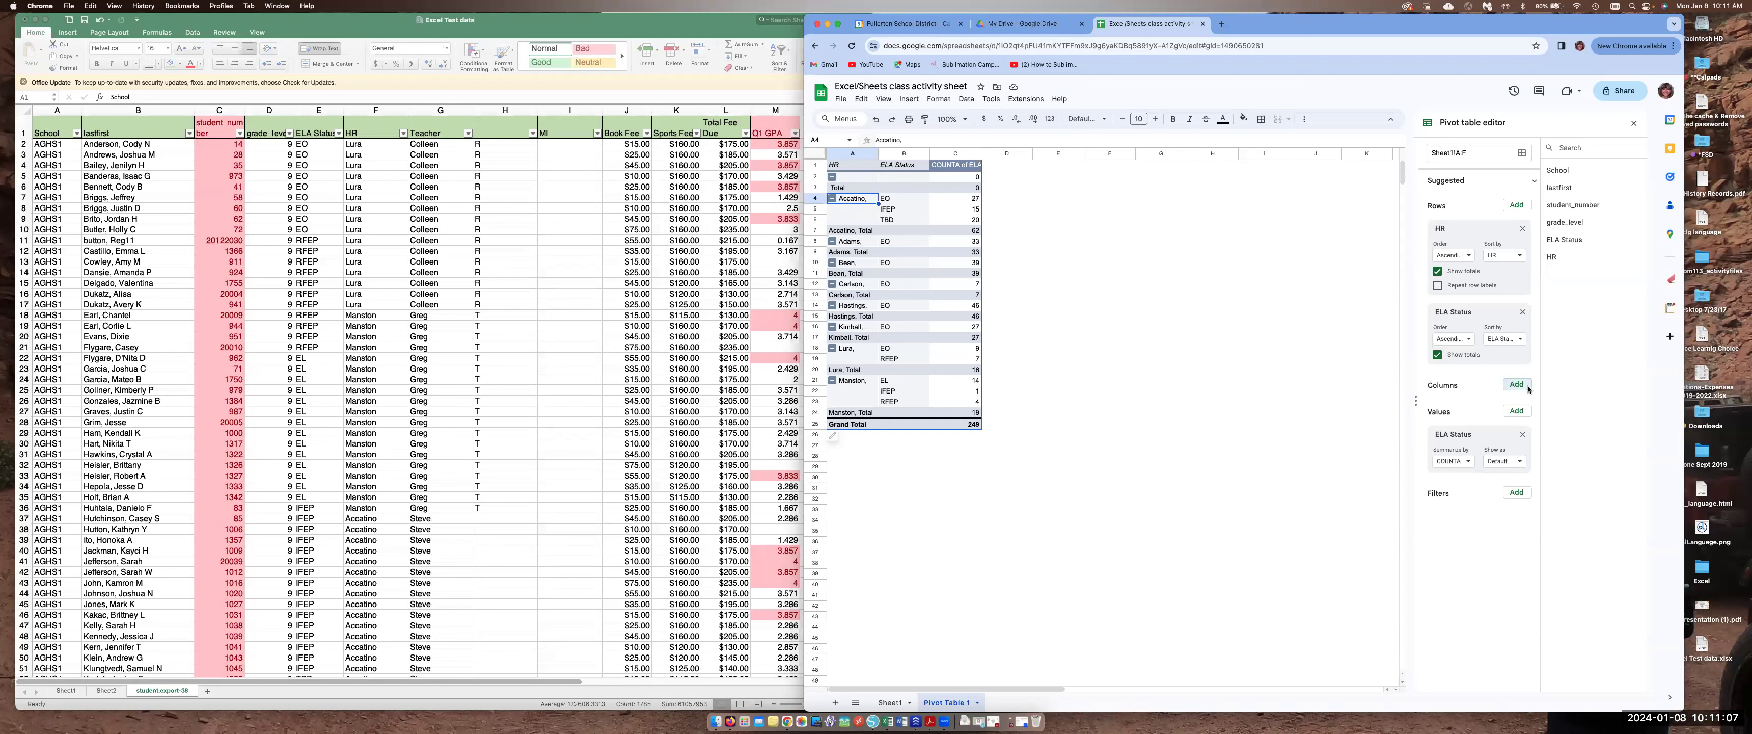
{"action": "left_click", "coordinate": [1523, 312]}
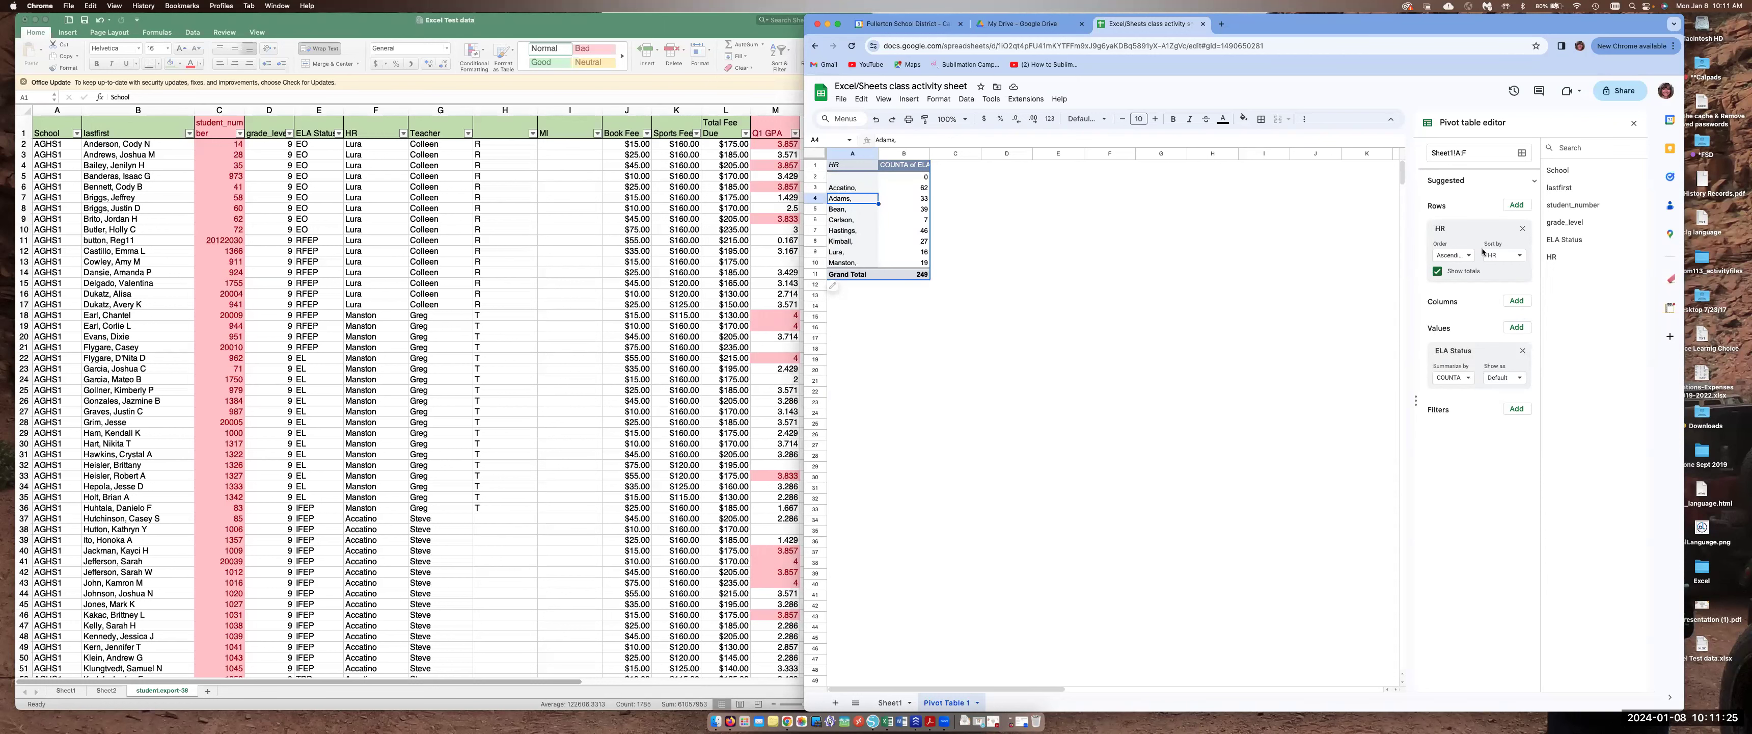
{"action": "left_click_drag", "start_coordinate": [1345, 26], "coordinate": [1402, 20]}
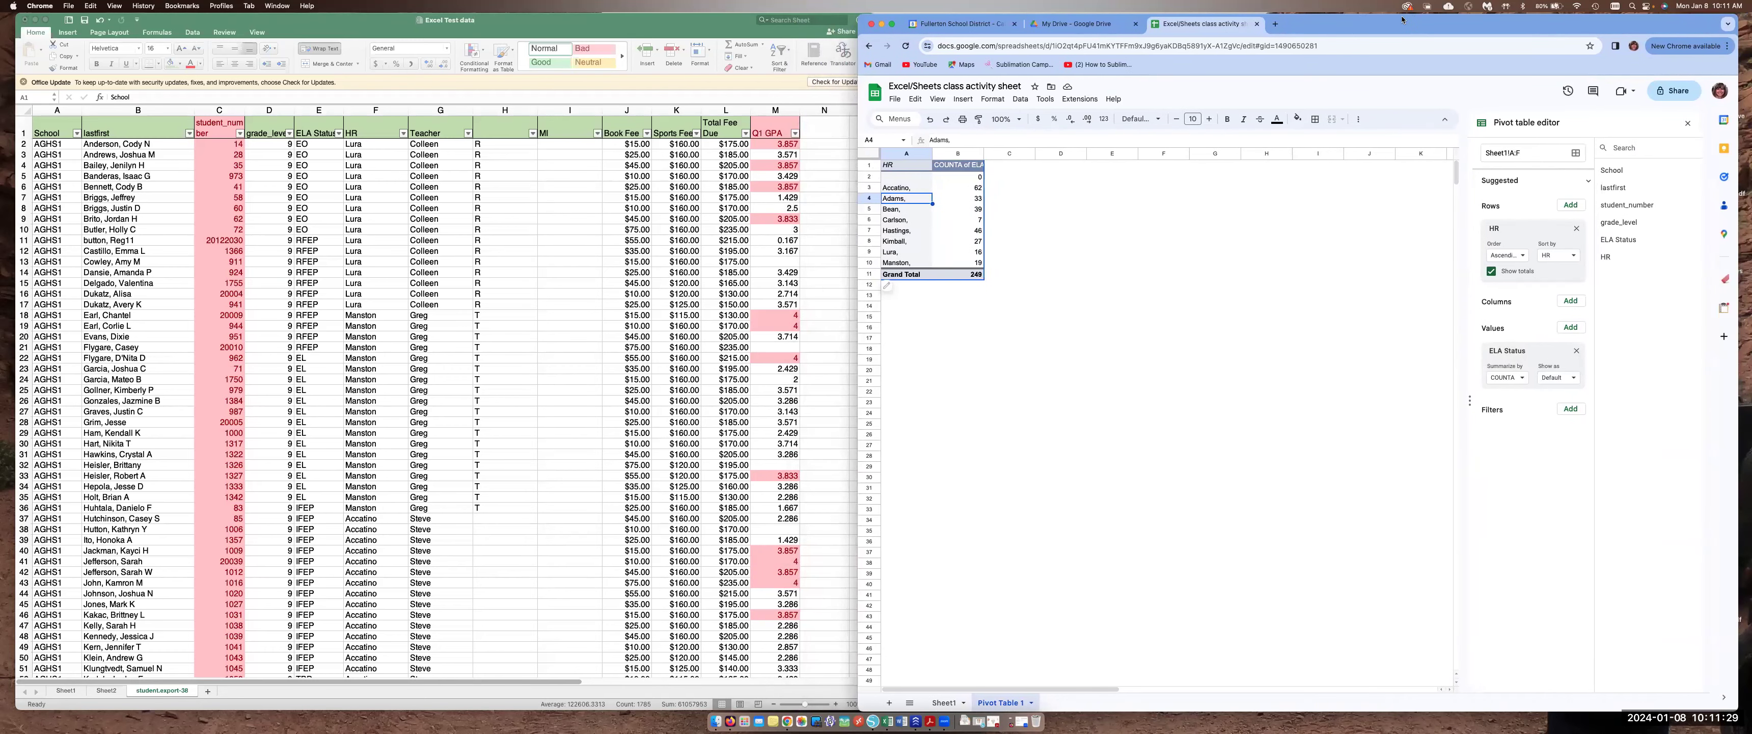